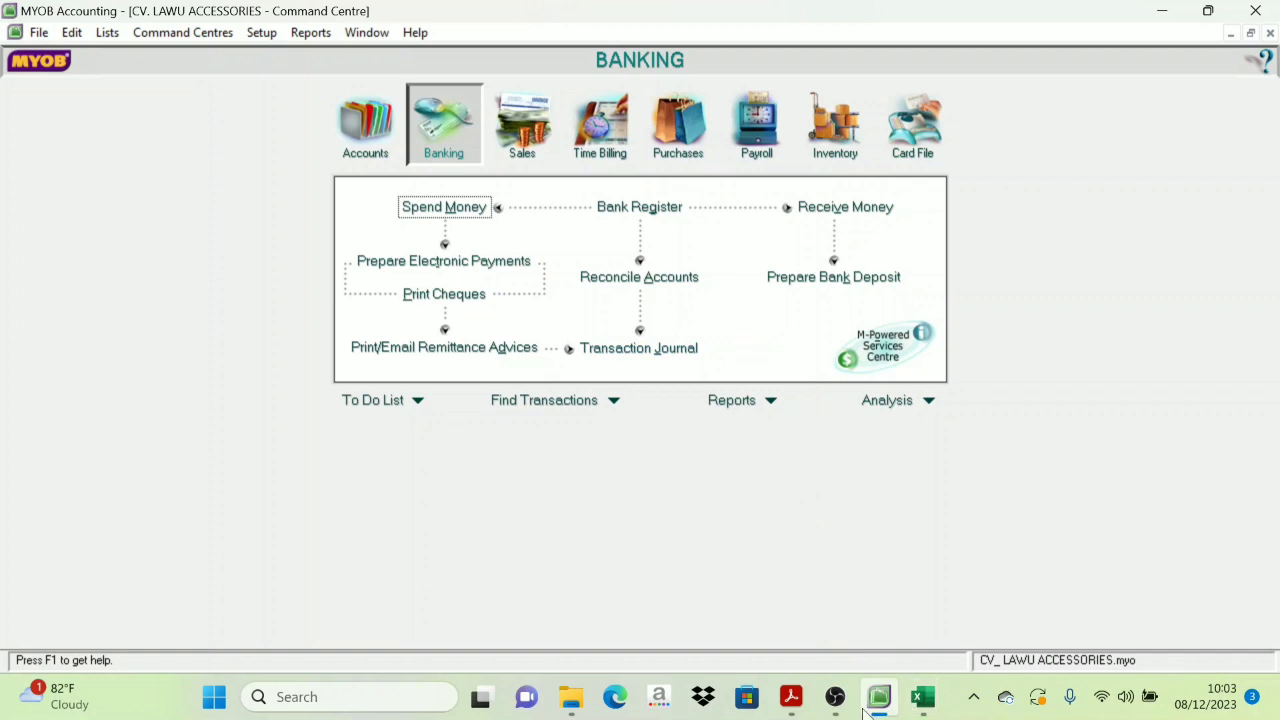
Step: Open NASKAH PRAKTIK CV LAWU.pdf in Adobe Acrobat Reader and arrange MYOB Accounting side by side with it
{"action": "mouse_move", "coordinate": [789, 712]}
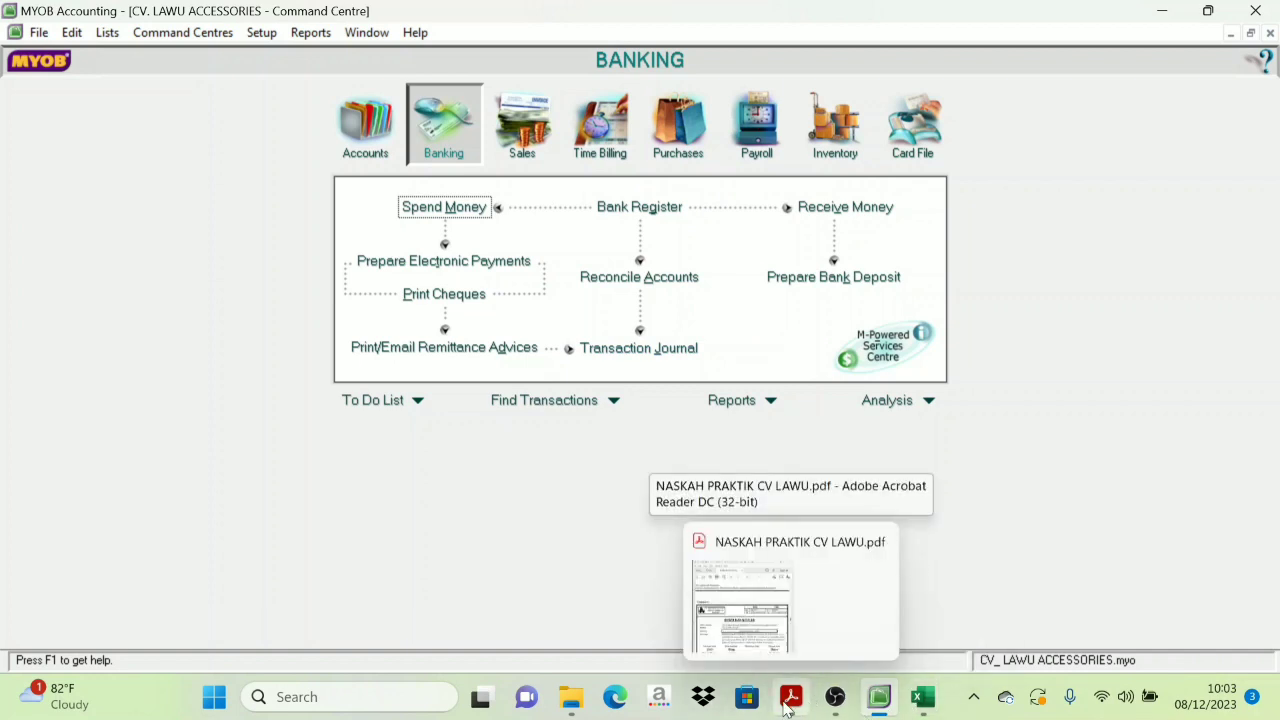
{"action": "left_click", "coordinate": [789, 710]}
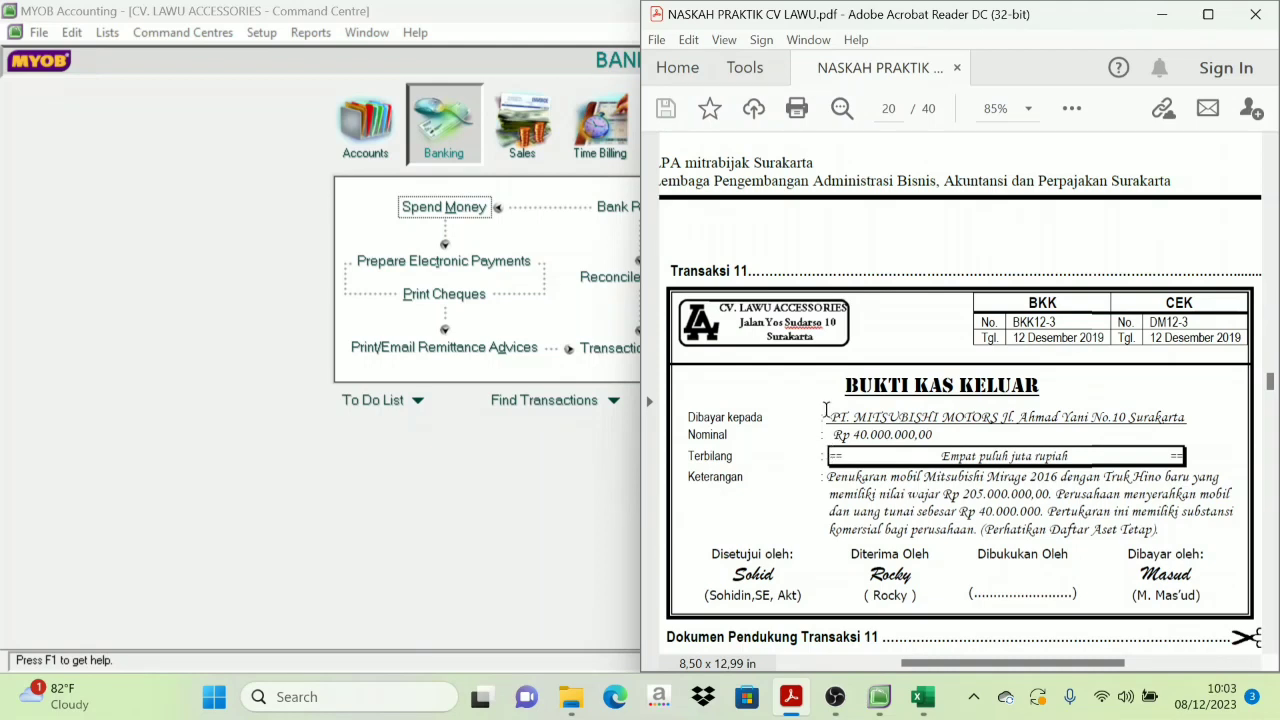
{"action": "left_click", "coordinate": [208, 443]}
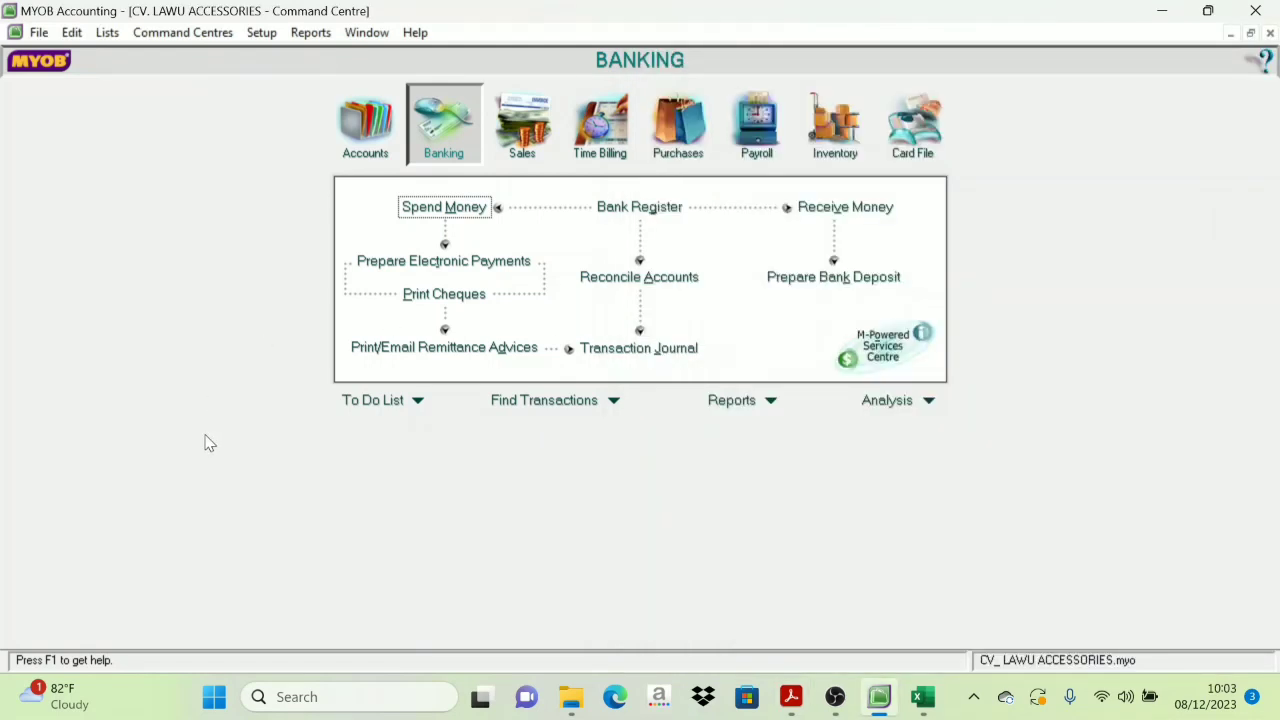
{"action": "key", "text": "super+Left"}
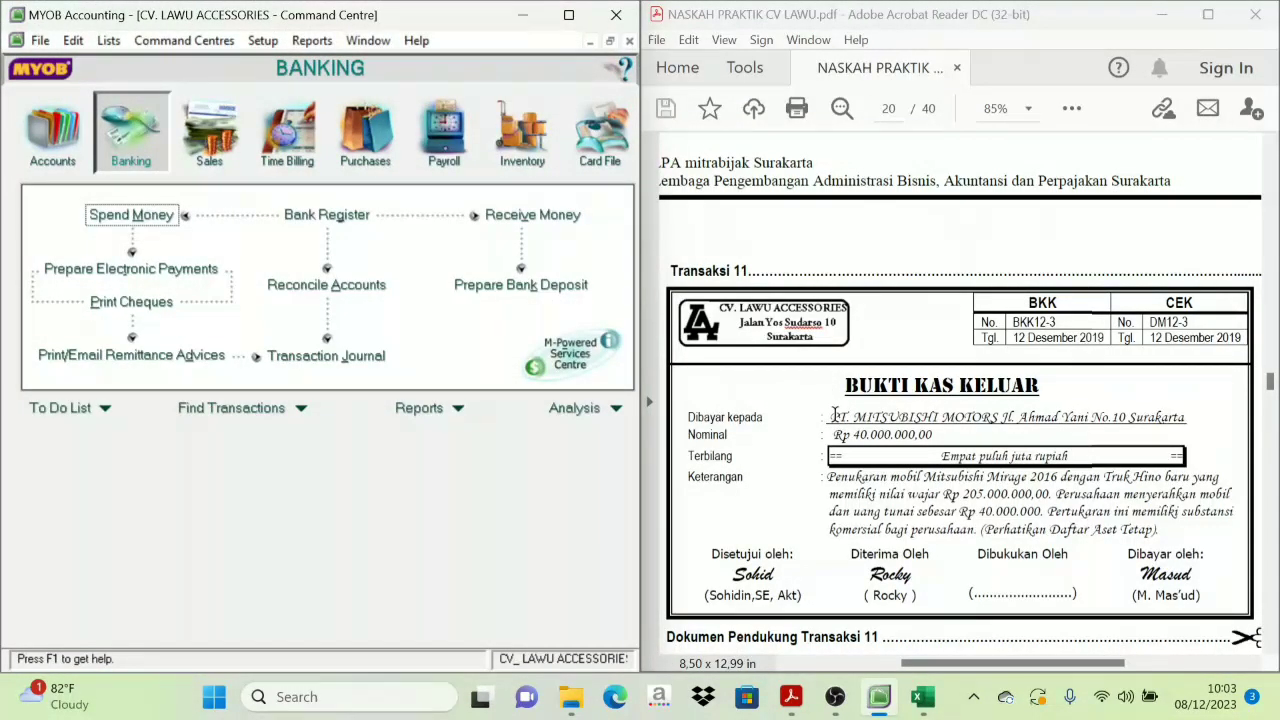
Step: Review the Transaksi 11 cash voucher and look up the Vehicle at Cost and Vehicle Accumulated Depr balances in the account list on page 4
{"action": "scroll", "coordinate": [746, 345], "scroll_direction": "down", "scroll_amount": 2}
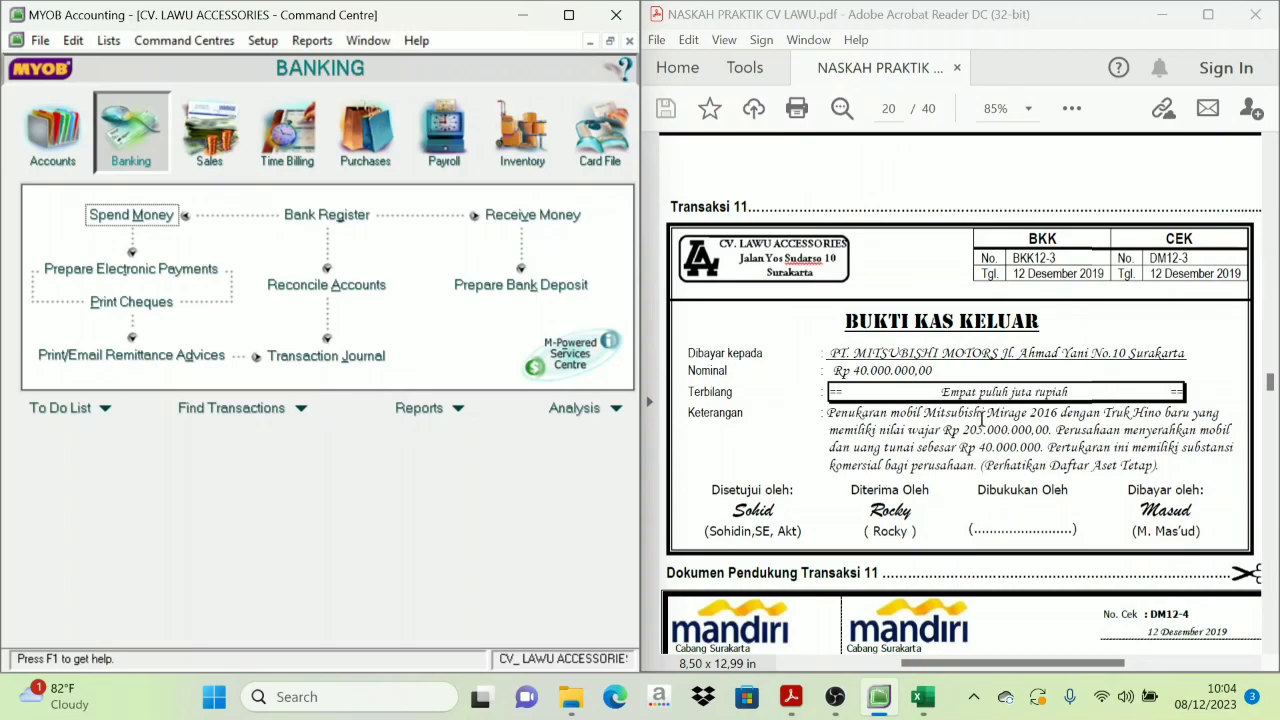
{"action": "left_click_drag", "start_coordinate": [1271, 384], "coordinate": [1271, 210]}
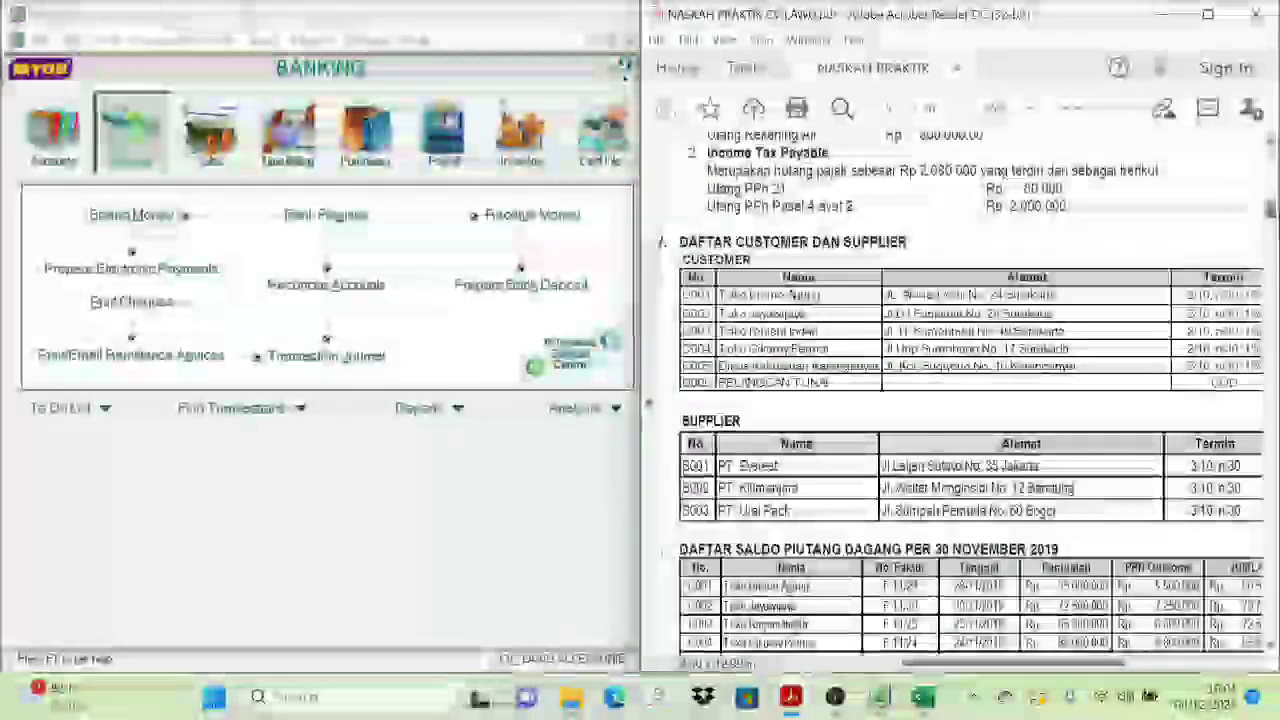
{"action": "scroll", "coordinate": [940, 316], "scroll_direction": "up", "scroll_amount": 3}
{"action": "scroll", "coordinate": [938, 316], "scroll_direction": "up", "scroll_amount": 15}
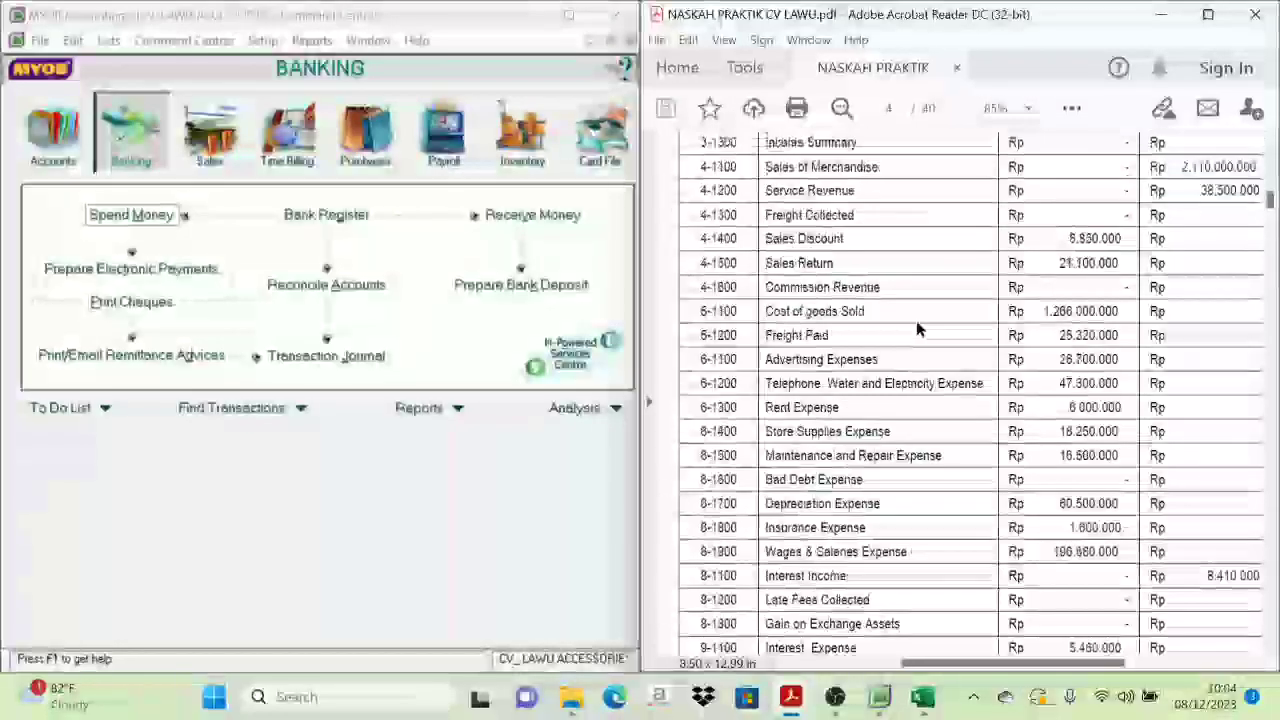
{"action": "scroll", "coordinate": [916, 320], "scroll_direction": "up", "scroll_amount": 8}
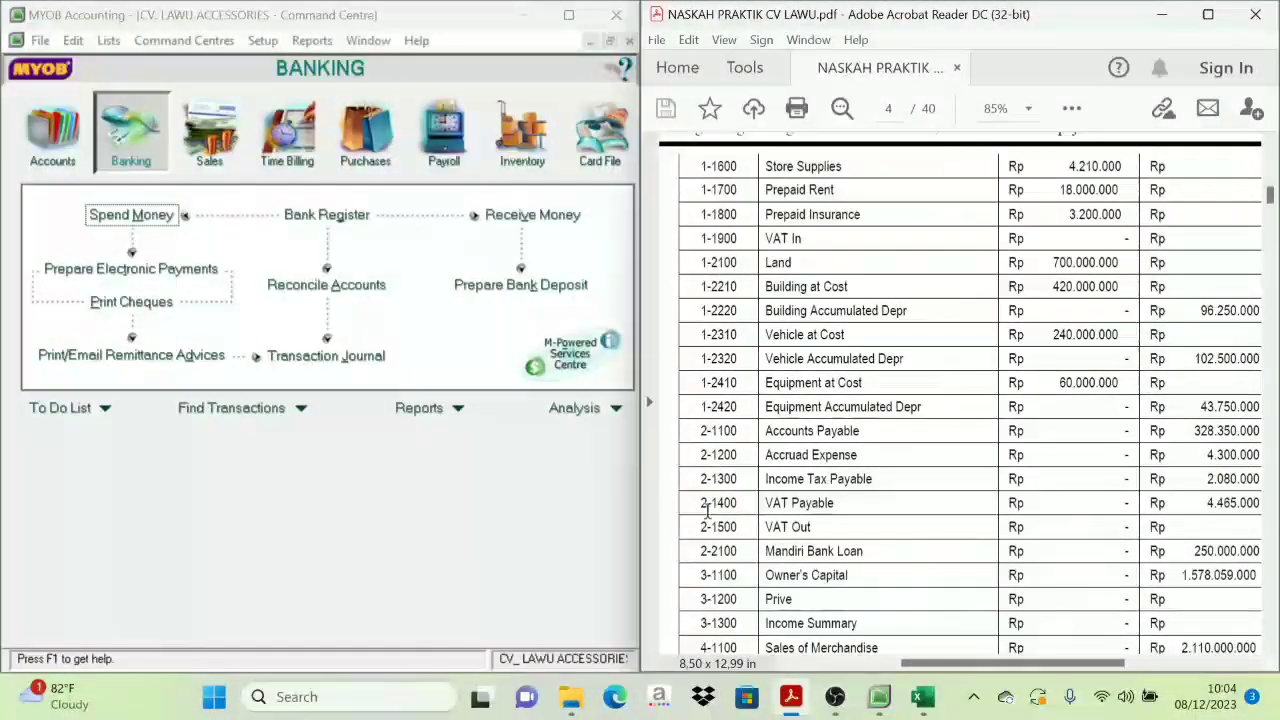
{"action": "scroll", "coordinate": [738, 478], "scroll_direction": "down", "scroll_amount": 3}
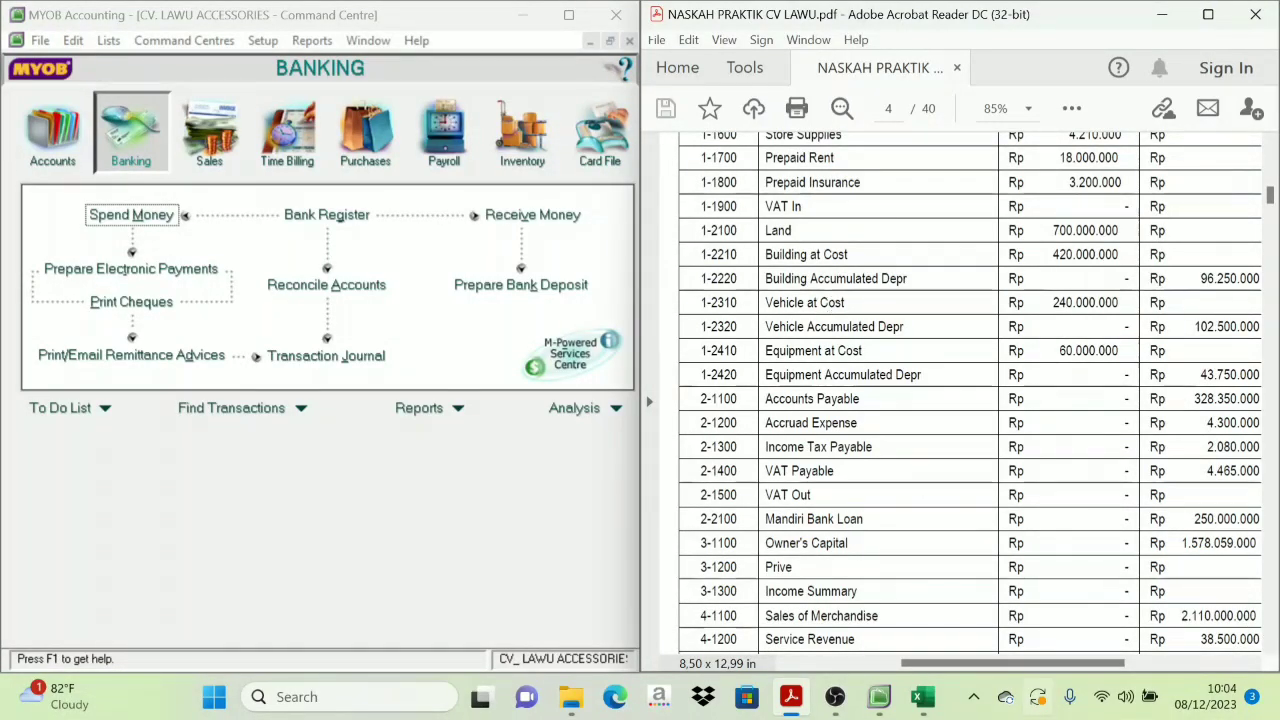
{"action": "left_click_drag", "start_coordinate": [1040, 668], "coordinate": [1064, 668]}
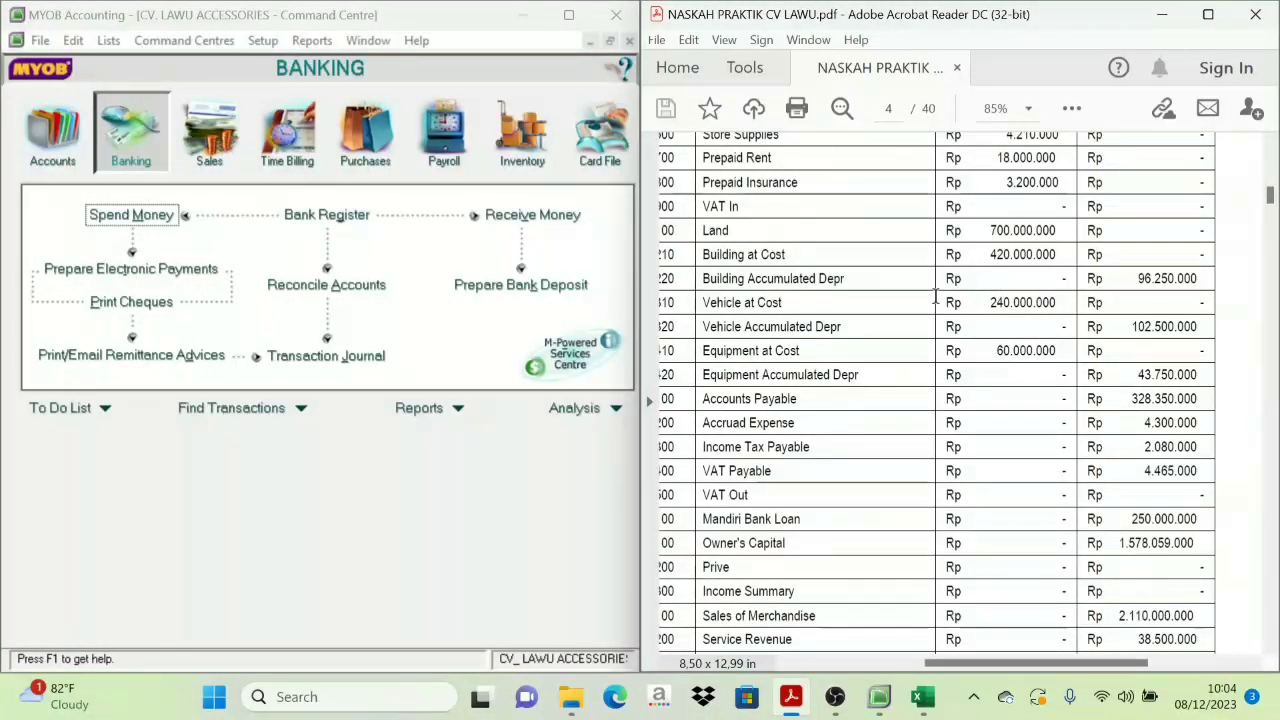
{"action": "left_click_drag", "start_coordinate": [706, 326], "coordinate": [842, 328]}
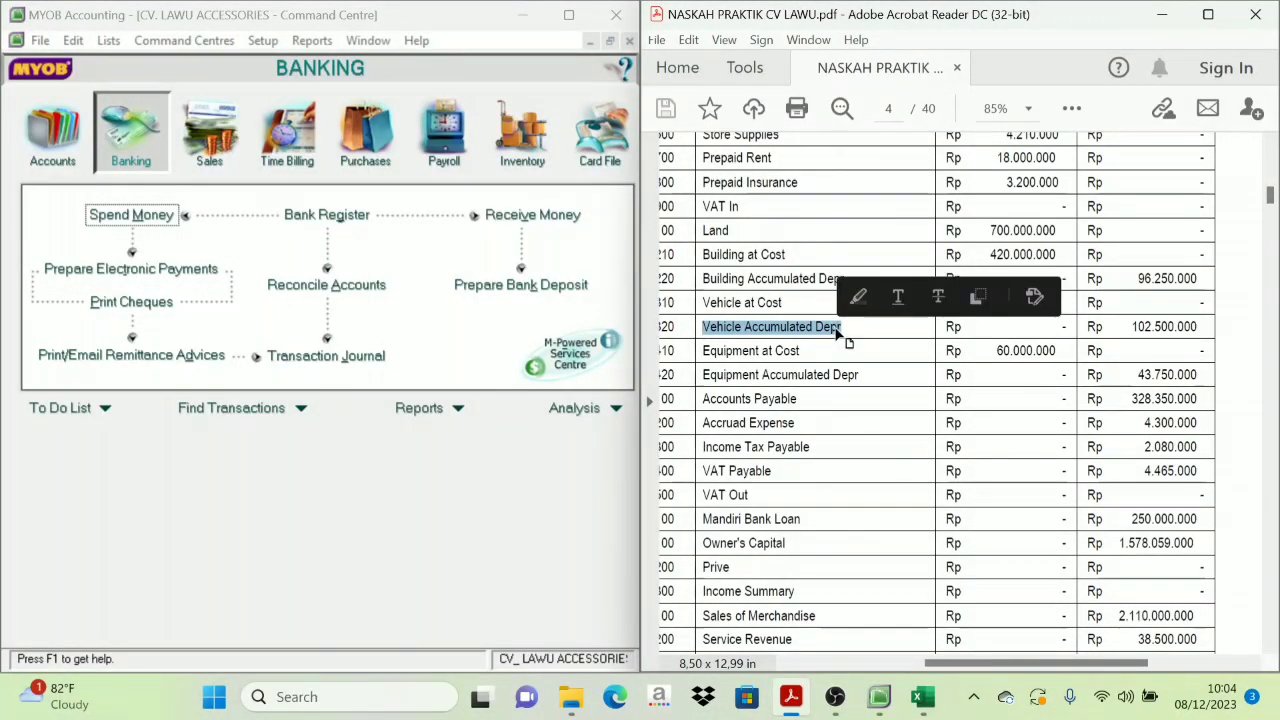
{"action": "left_click", "coordinate": [1175, 326]}
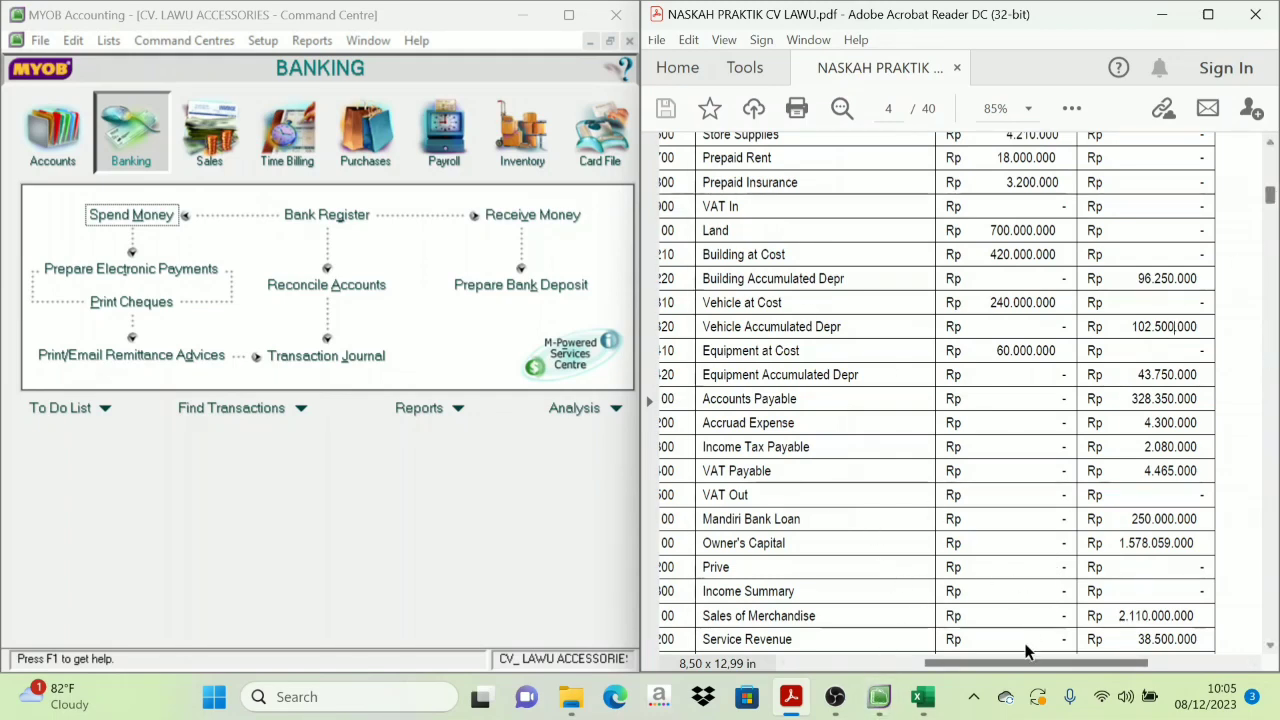
Step: Switch to Book1 in Excel and set the font colour of the Vehicle at Cost (Baru) amount in F3 to Automatic
{"action": "left_click", "coordinate": [874, 597]}
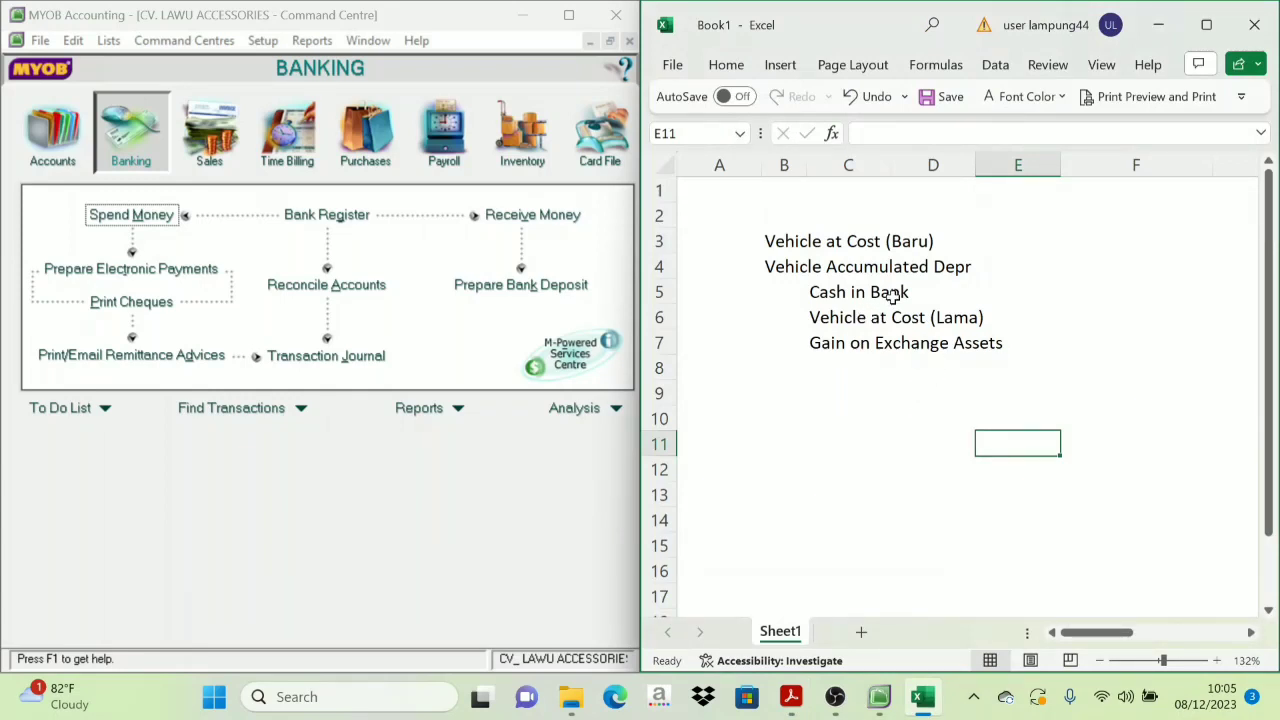
{"action": "left_click", "coordinate": [785, 246]}
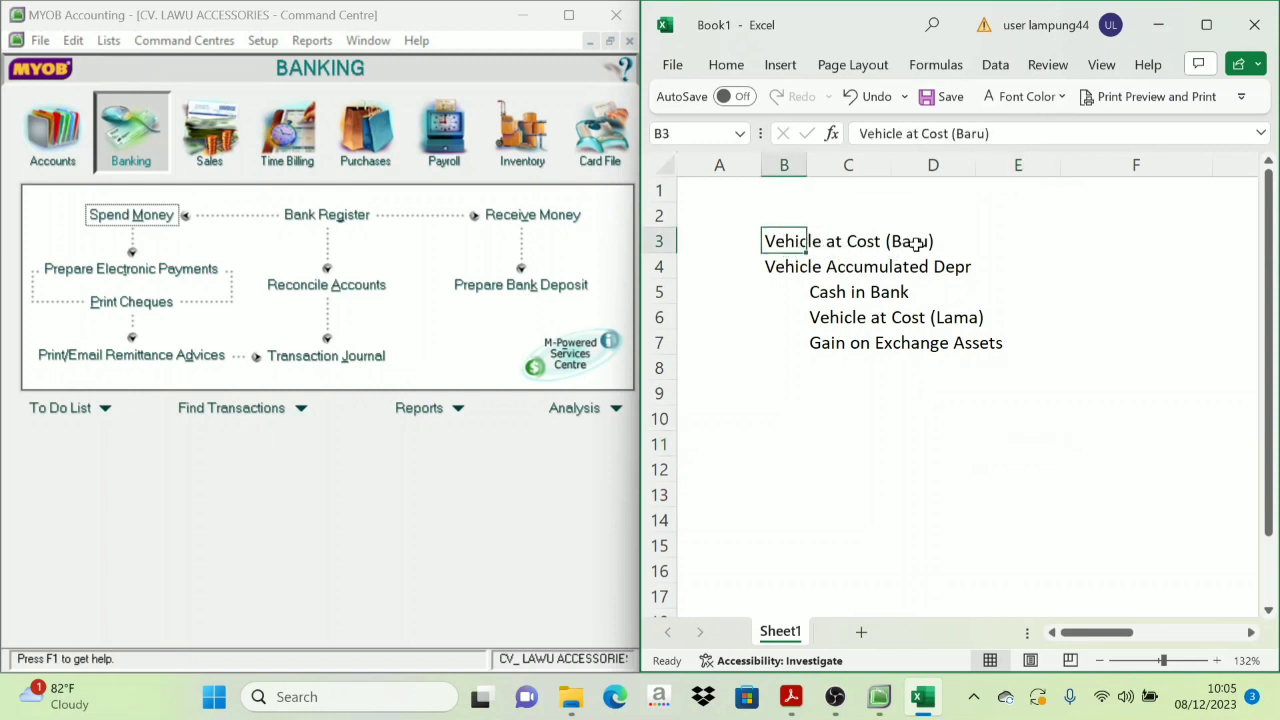
{"action": "left_click", "coordinate": [1100, 240]}
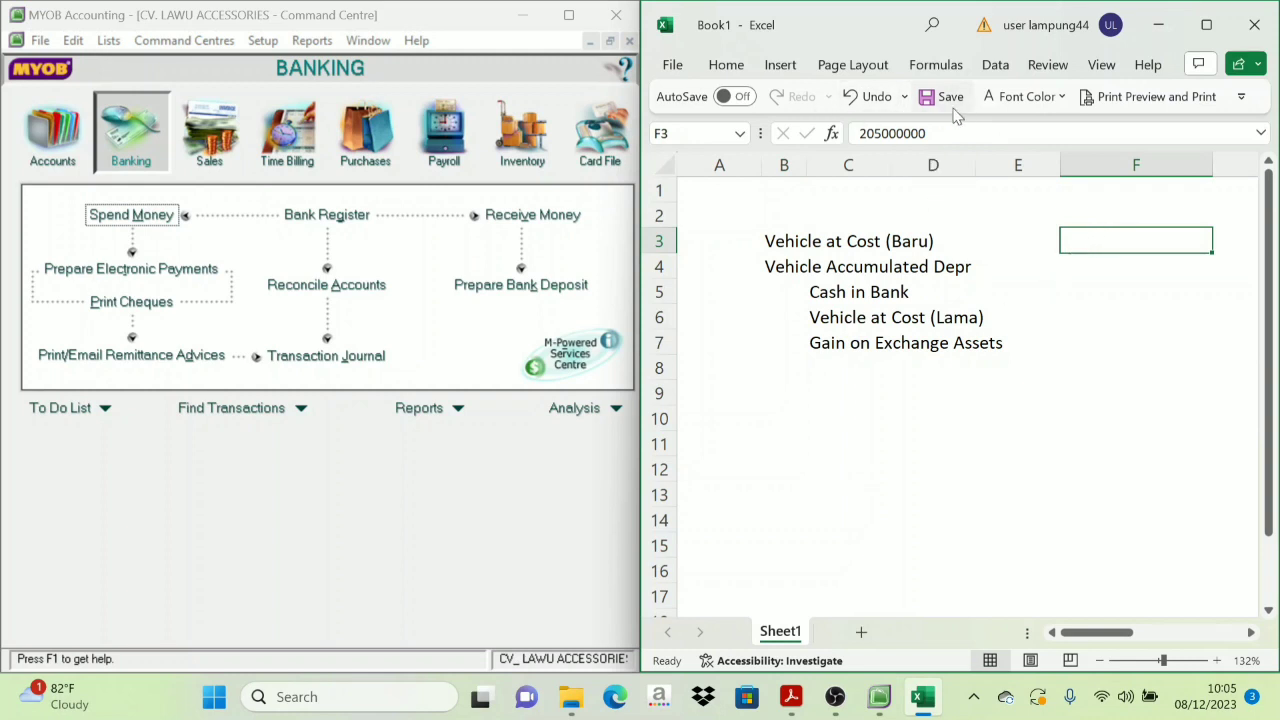
{"action": "left_click", "coordinate": [1061, 98]}
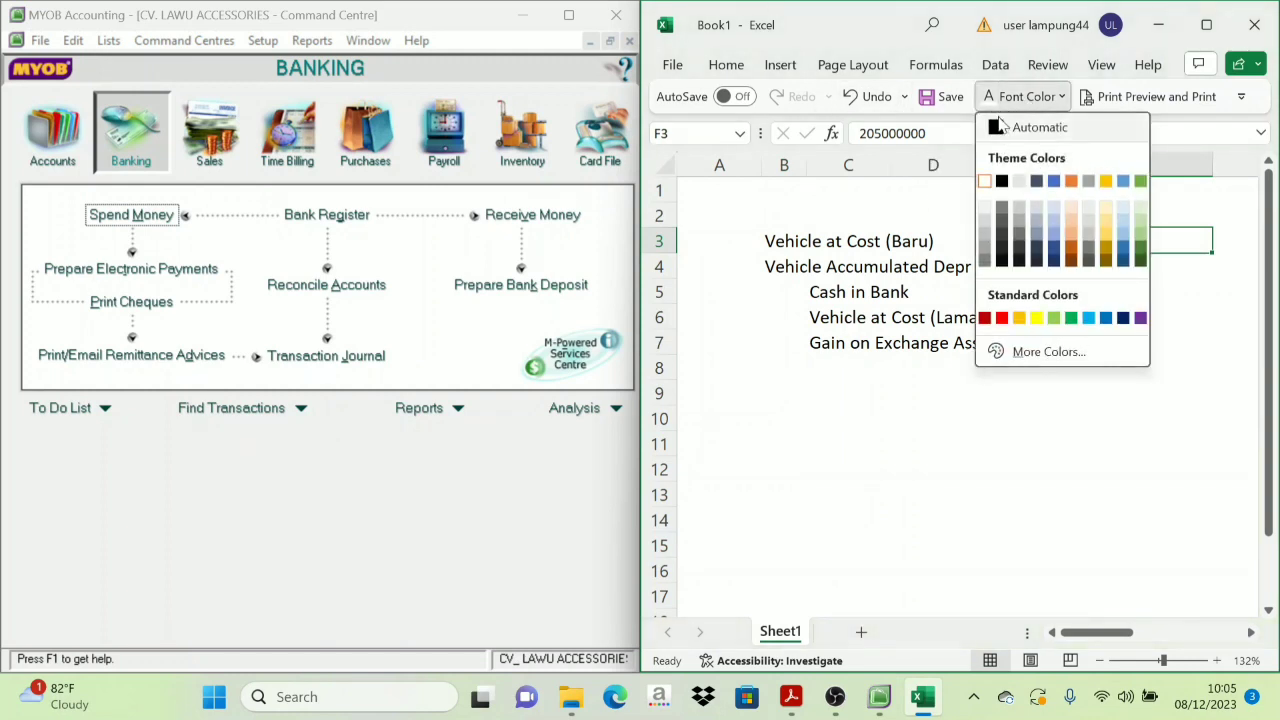
{"action": "left_click", "coordinate": [1000, 127]}
Step: Recheck the vehicle balances in the PDF, and in Excel apply the automatic font colour to the Vehicle at Cost (Lama) amount in G6
{"action": "left_click", "coordinate": [830, 265]}
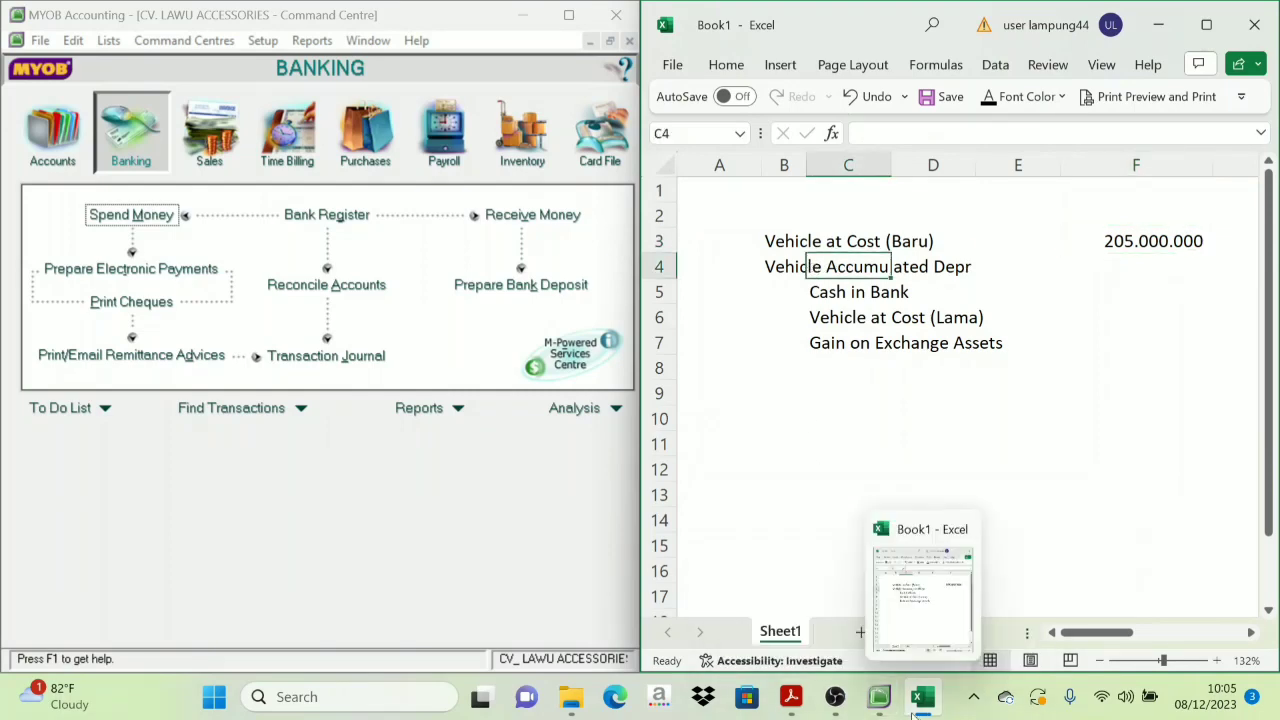
{"action": "mouse_move", "coordinate": [808, 705]}
{"action": "left_click", "coordinate": [850, 600]}
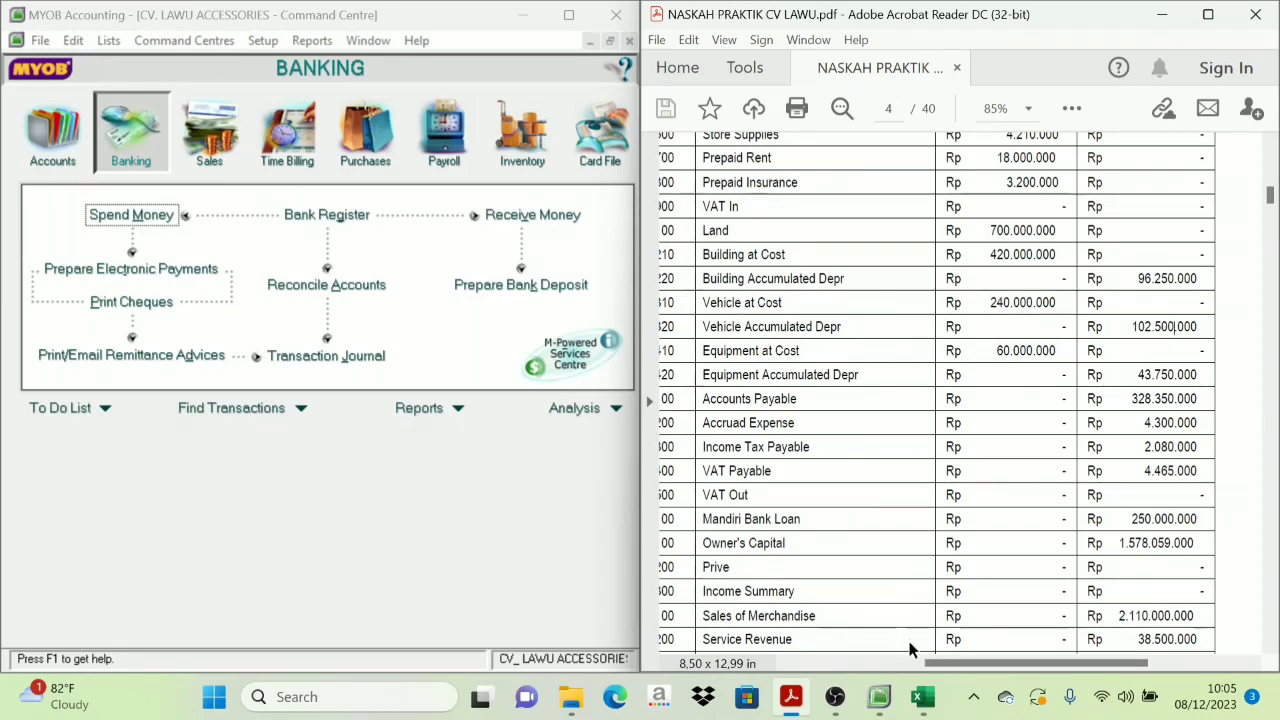
{"action": "left_click", "coordinate": [922, 697]}
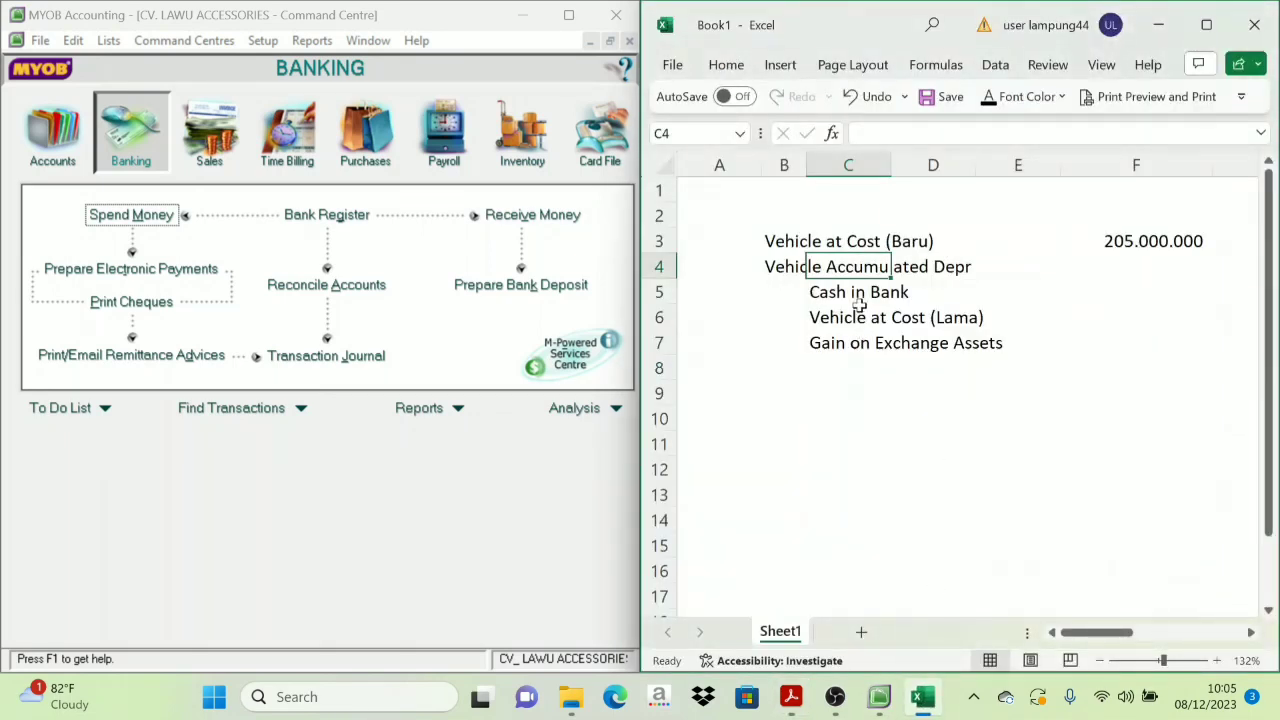
{"action": "left_click", "coordinate": [1196, 320]}
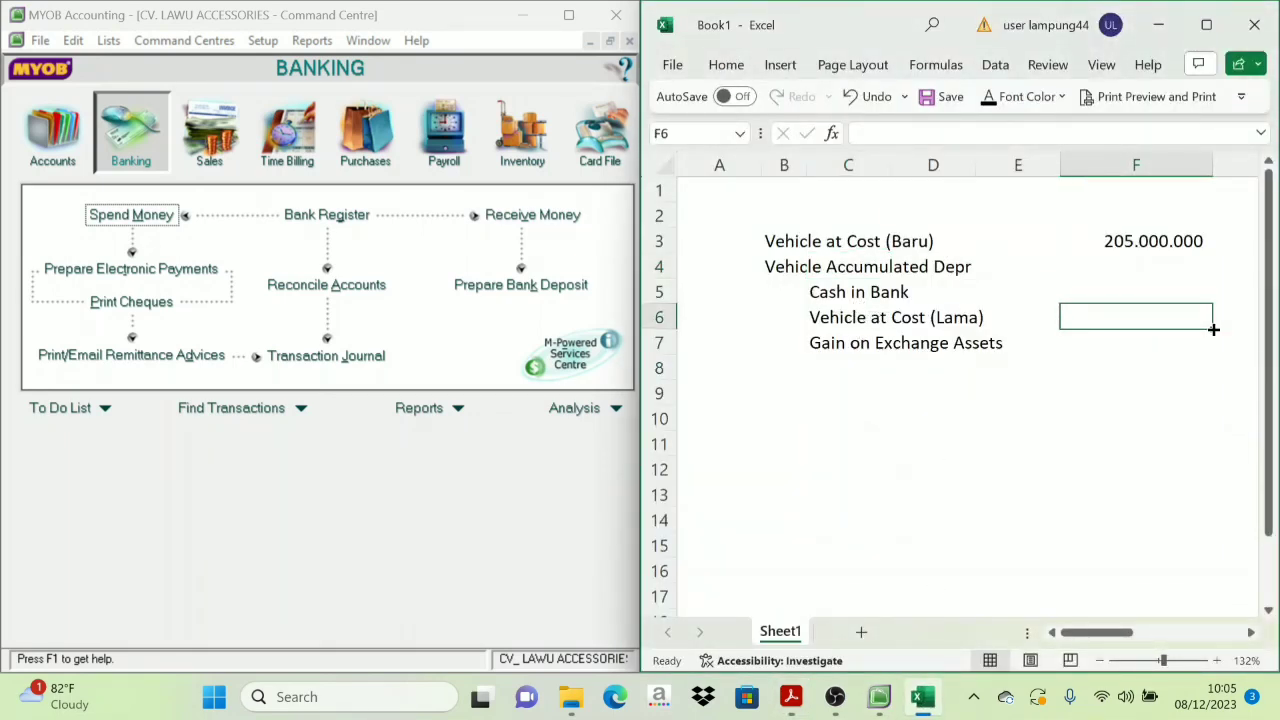
{"action": "left_click", "coordinate": [1239, 322]}
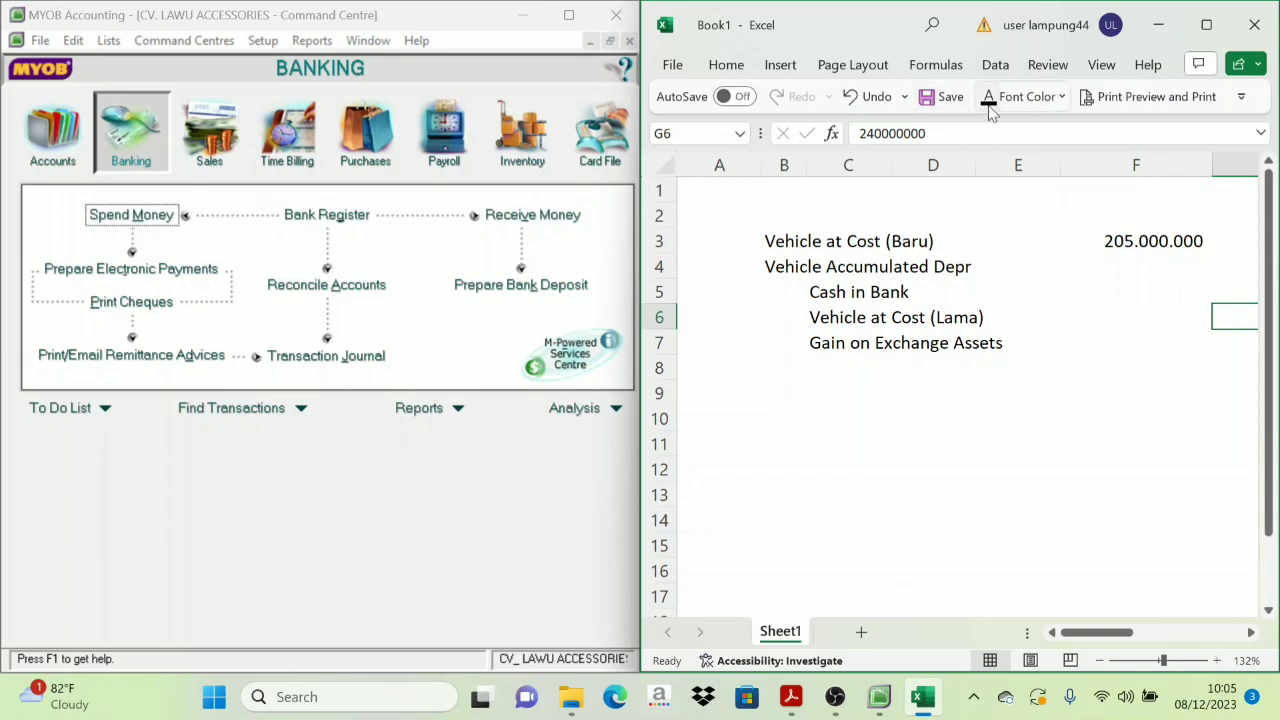
{"action": "scroll", "coordinate": [985, 278], "scroll_direction": "right", "scroll_amount": 2}
{"action": "left_click_drag", "start_coordinate": [1162, 635], "coordinate": [1128, 640]}
Step: Apply the automatic font colour to the Vehicle Accumulated Depr amount in F4 and the Cash in Bank amount in G5
{"action": "left_click", "coordinate": [1006, 265]}
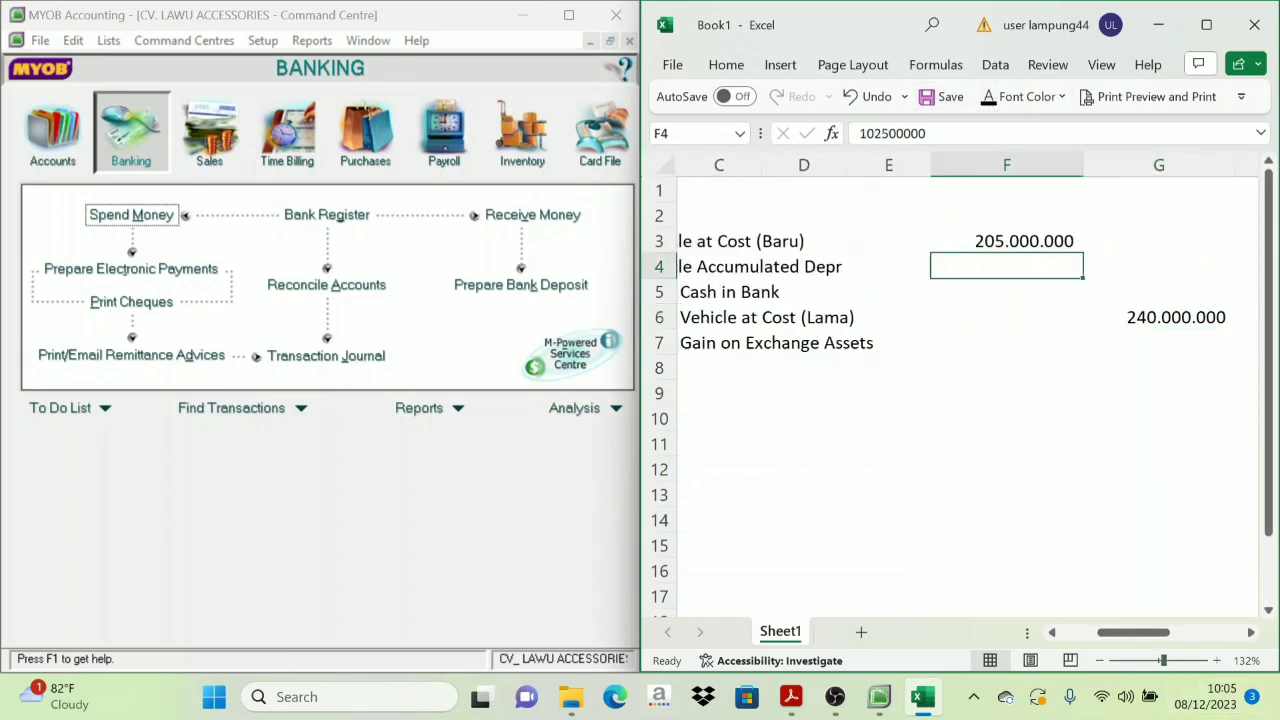
{"action": "left_click", "coordinate": [986, 104]}
{"action": "left_click", "coordinate": [1163, 290]}
{"action": "left_click", "coordinate": [988, 100]}
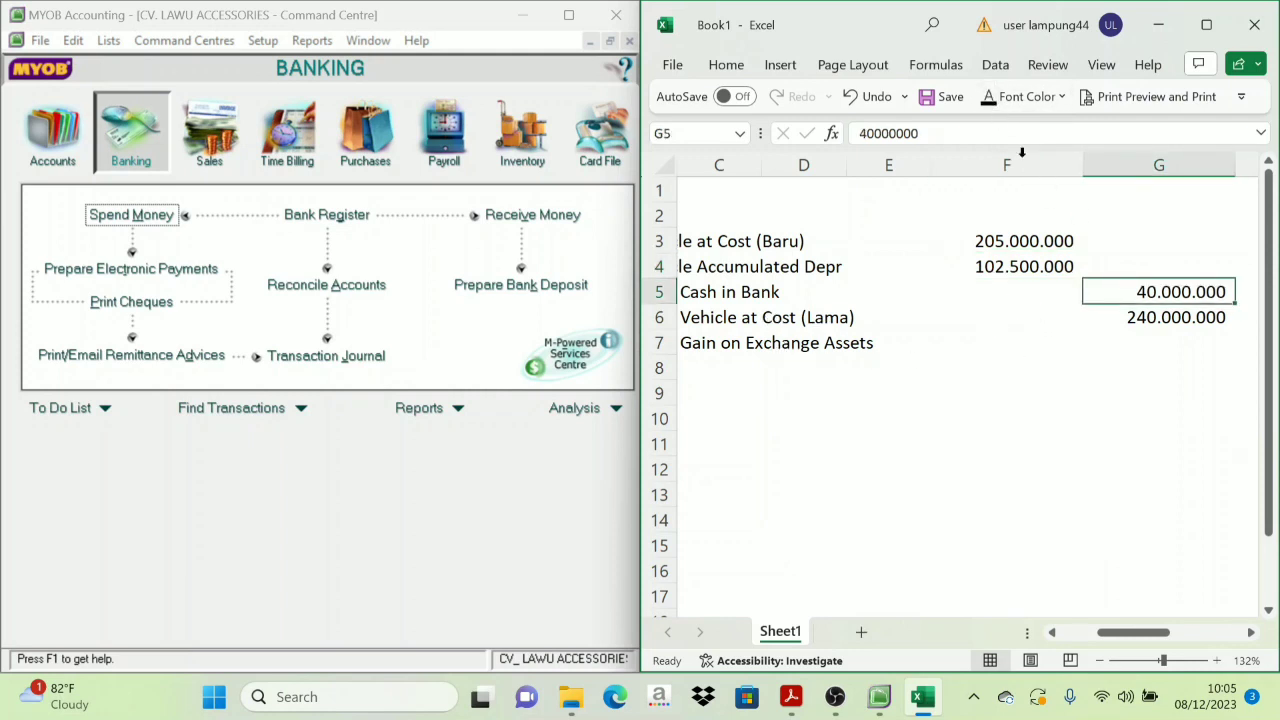
{"action": "mouse_move", "coordinate": [1134, 636]}
{"action": "left_mouse_down"}
{"action": "mouse_move", "coordinate": [1108, 639]}
{"action": "mouse_move", "coordinate": [1122, 638]}
{"action": "left_mouse_up"}
Step: Calculate the old vehicle's book value plus the cash paid in F10 with the formula =(G6-F4)+G5
{"action": "left_click", "coordinate": [1034, 416]}
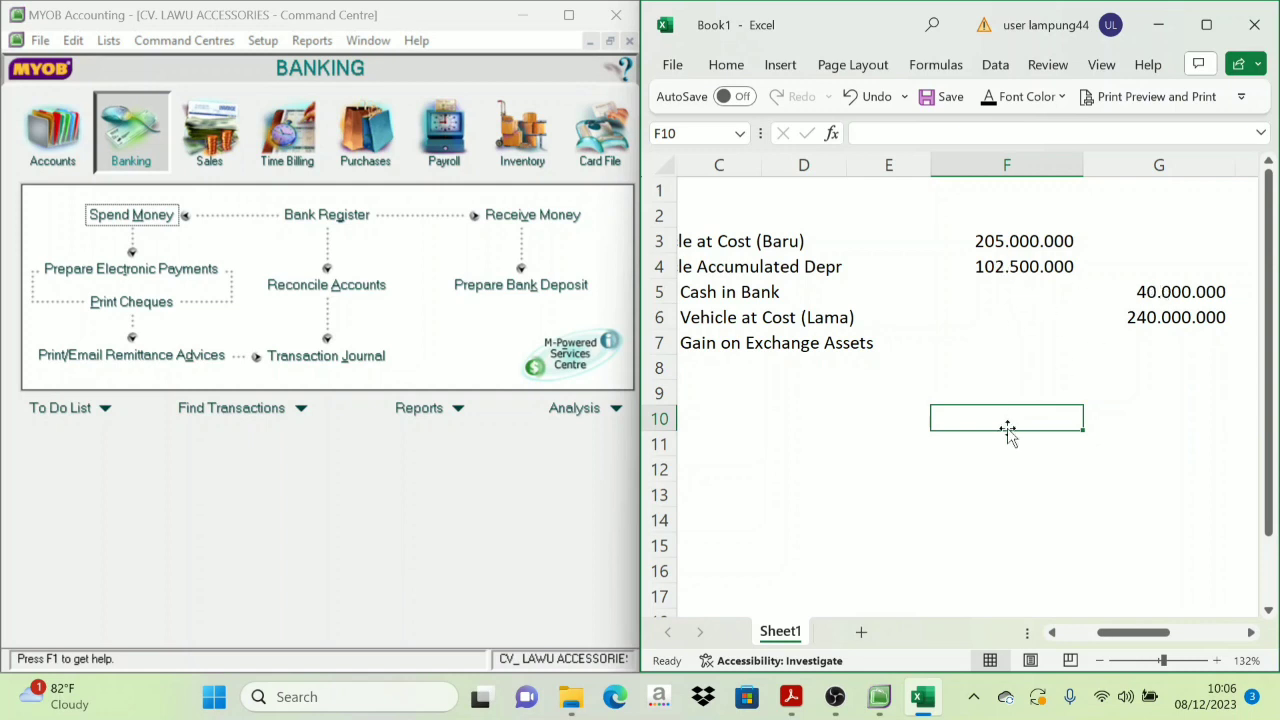
{"action": "type", "text": "=("}
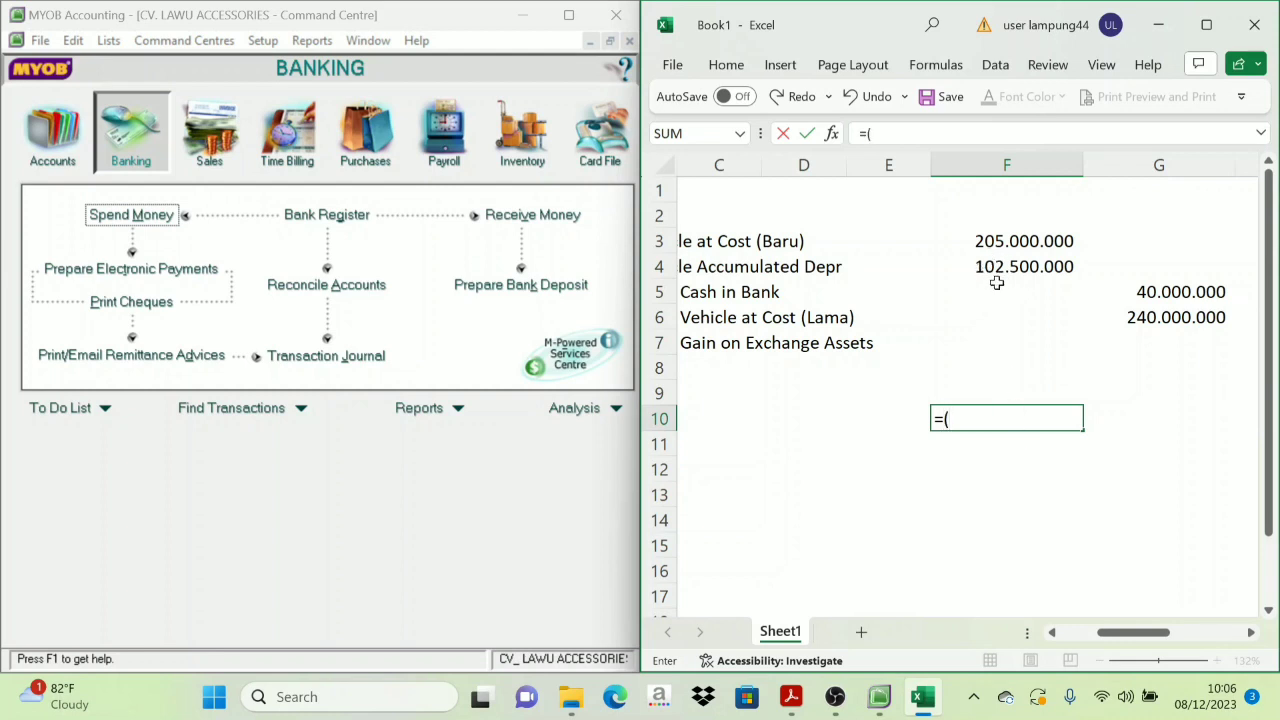
{"action": "left_click", "coordinate": [1157, 317]}
{"action": "type", "text": "-"}
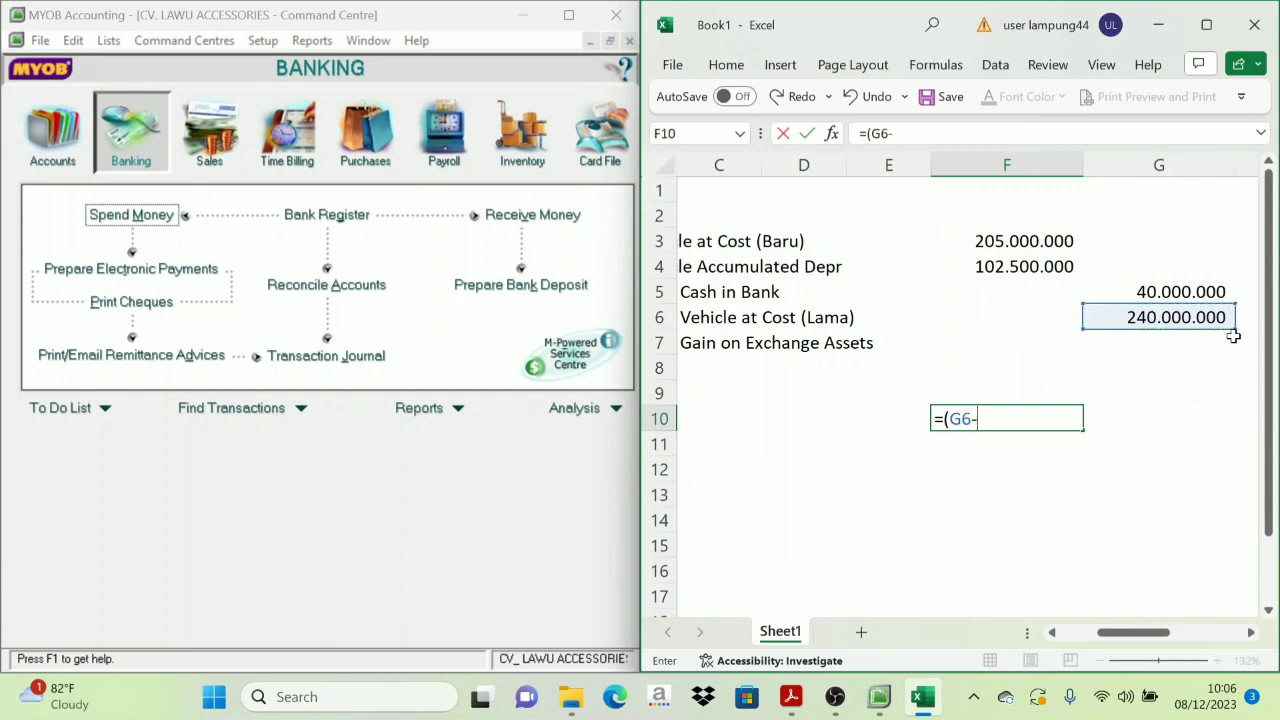
{"action": "left_click", "coordinate": [1018, 268]}
{"action": "type", "text": ")"}
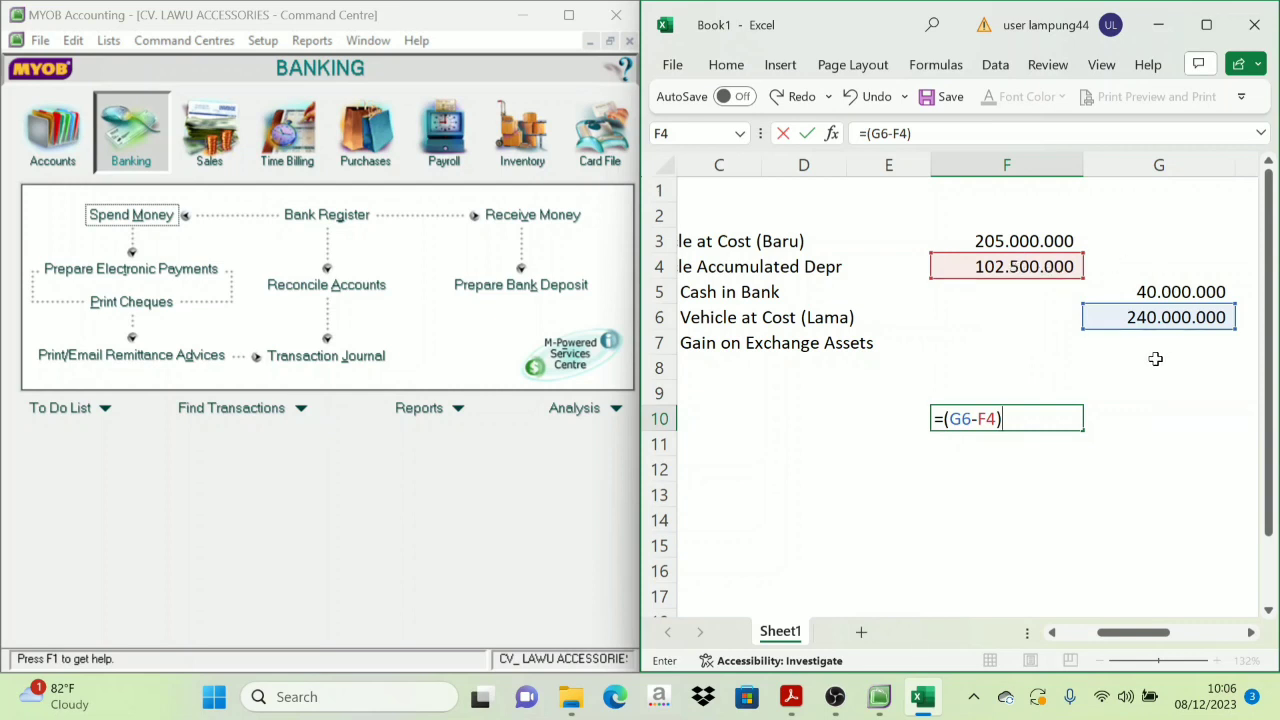
{"action": "type", "text": "+"}
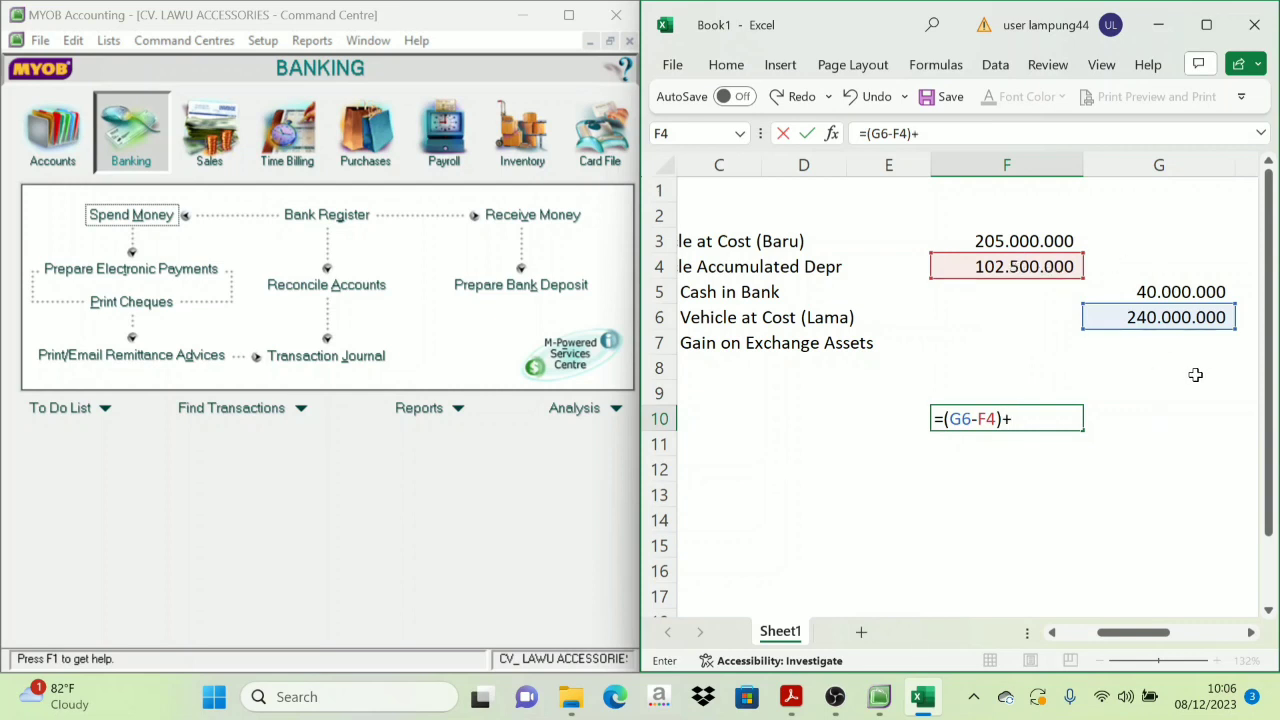
{"action": "left_click", "coordinate": [1181, 290]}
{"action": "key", "text": "Return"}
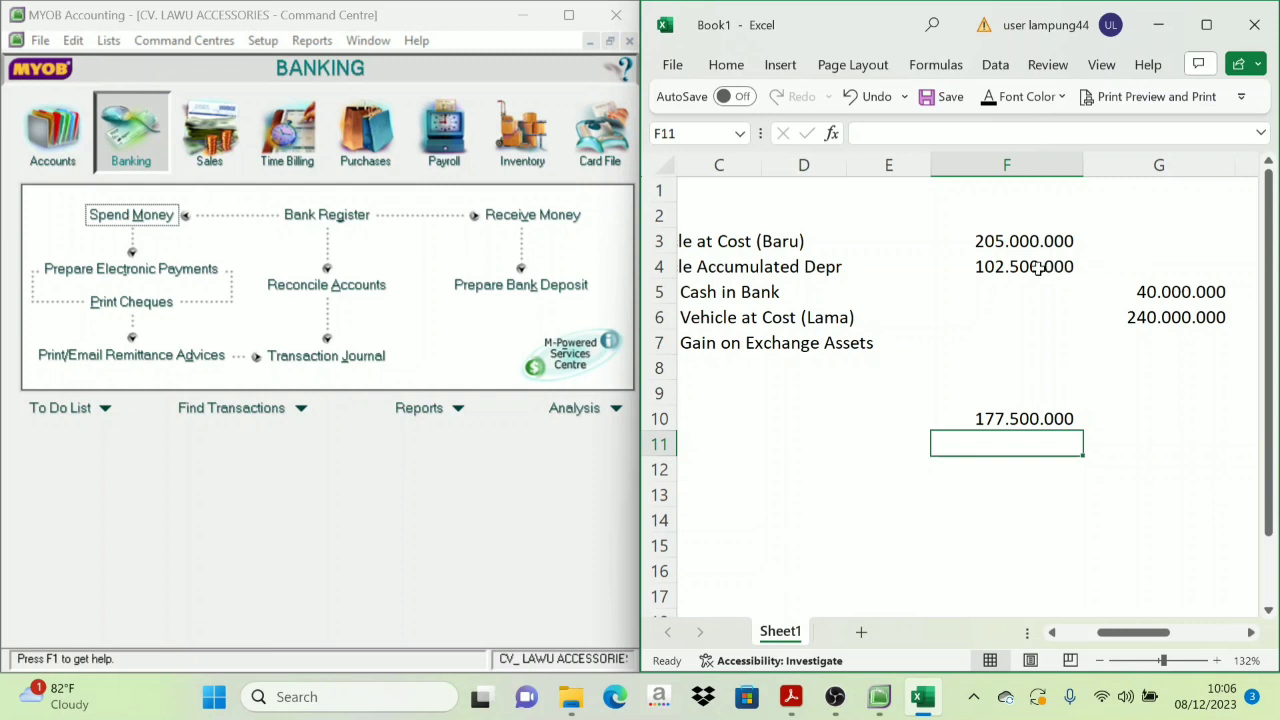
Step: Review the amounts in F4, G5 and F3, and apply the automatic font colour to the Gain on Exchange Assets amount in G7
{"action": "left_click", "coordinate": [1008, 264]}
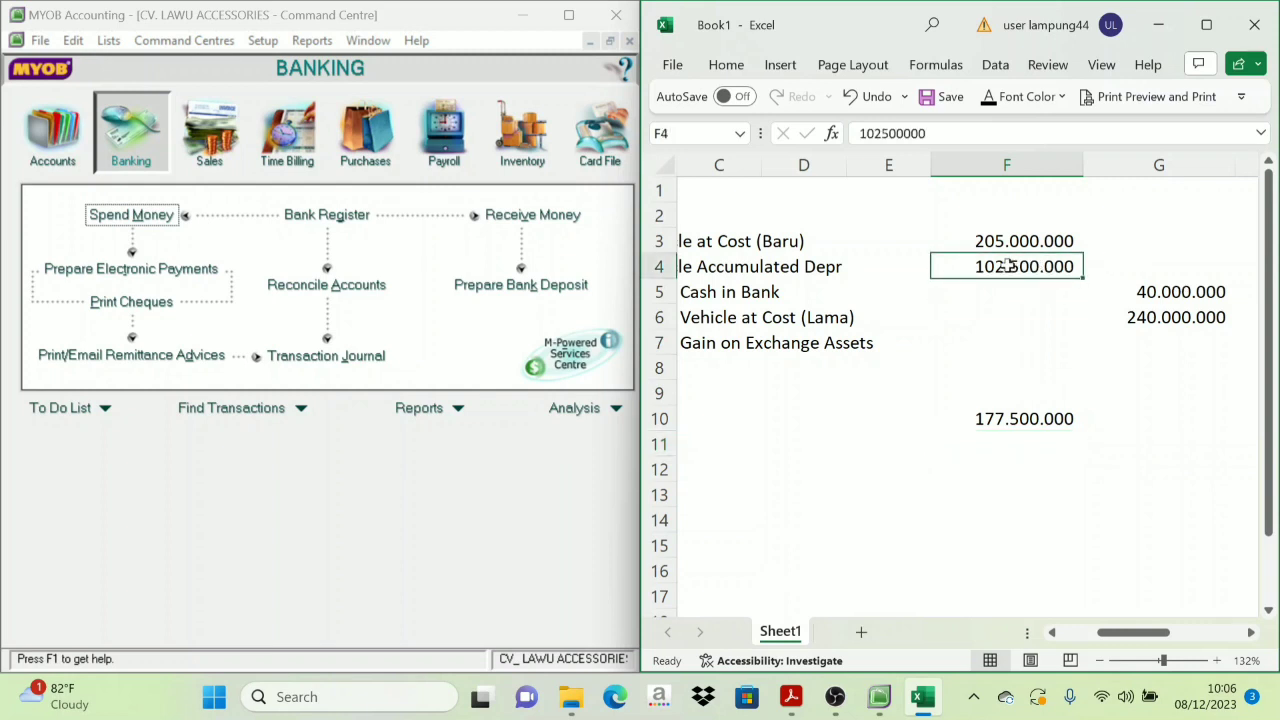
{"action": "left_click", "coordinate": [1187, 292]}
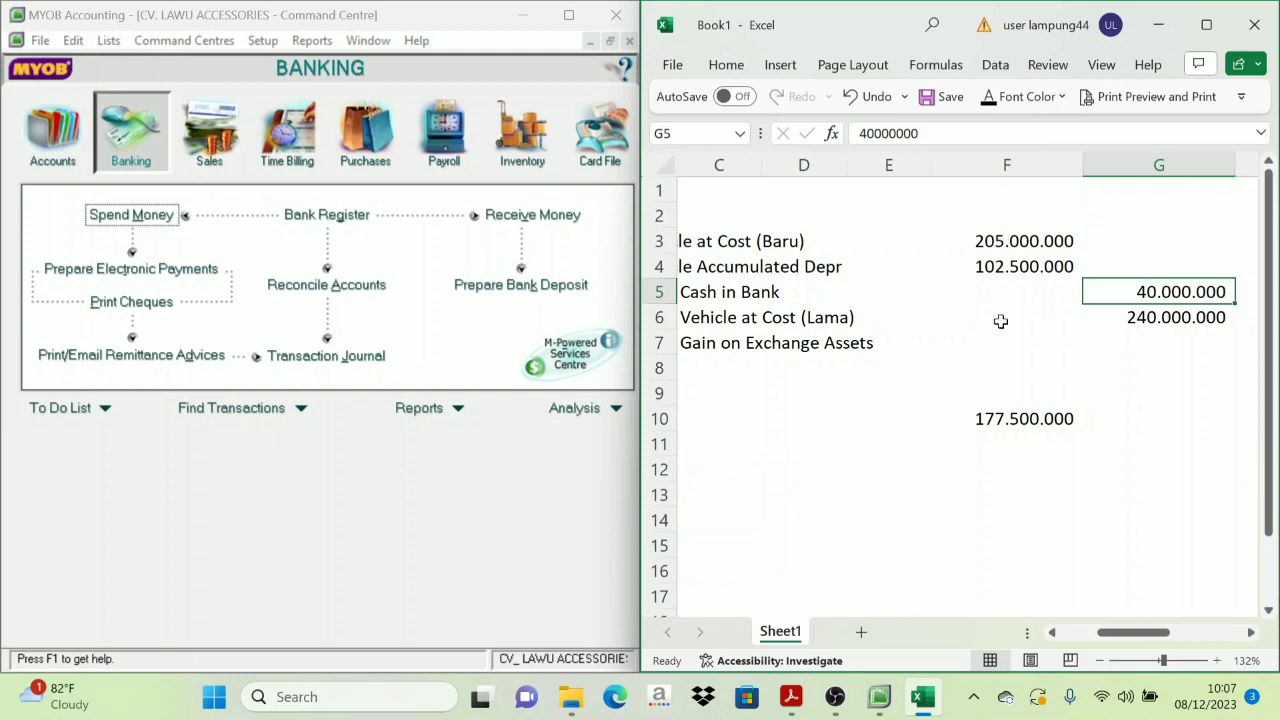
{"action": "left_click", "coordinate": [1012, 248]}
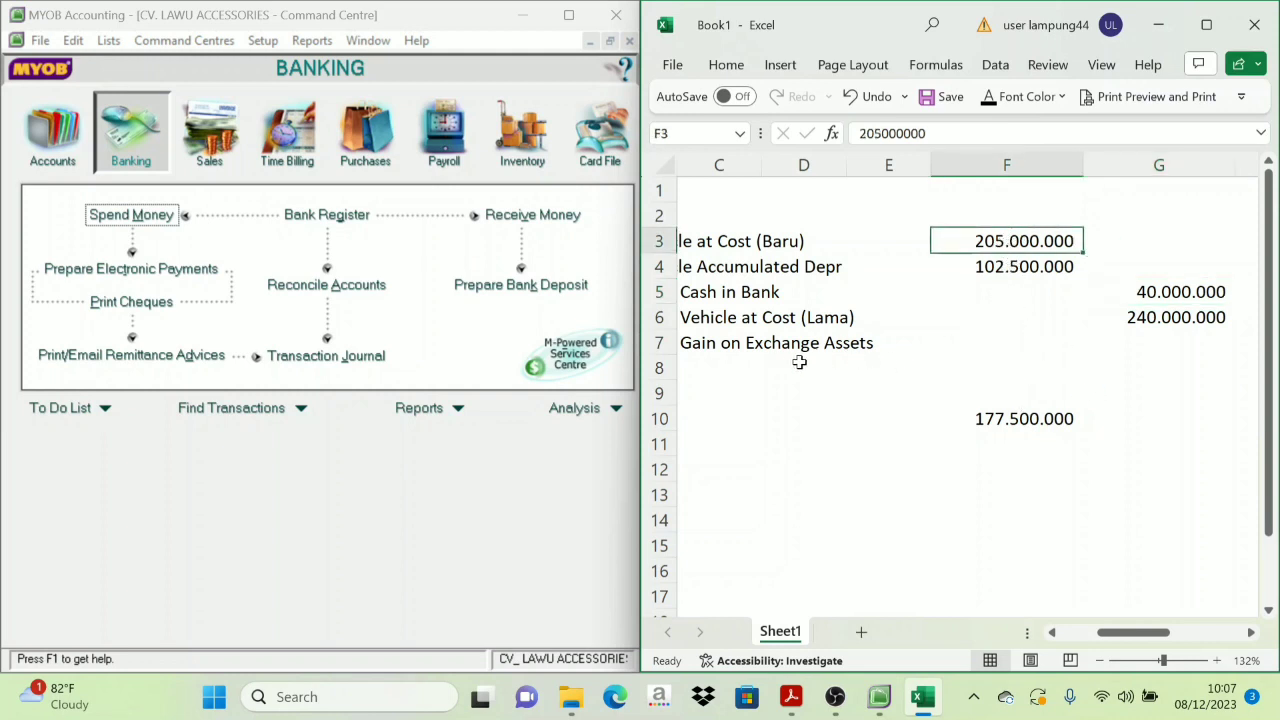
{"action": "left_click", "coordinate": [1155, 350]}
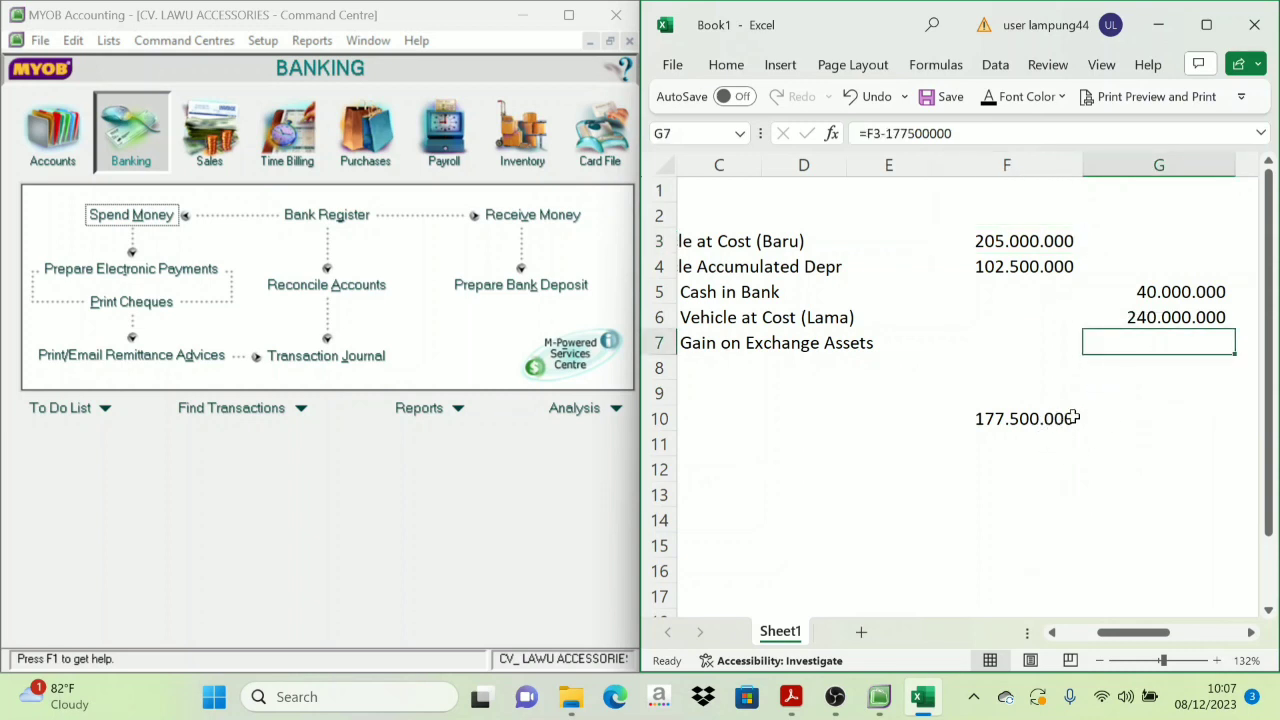
{"action": "left_click", "coordinate": [988, 96]}
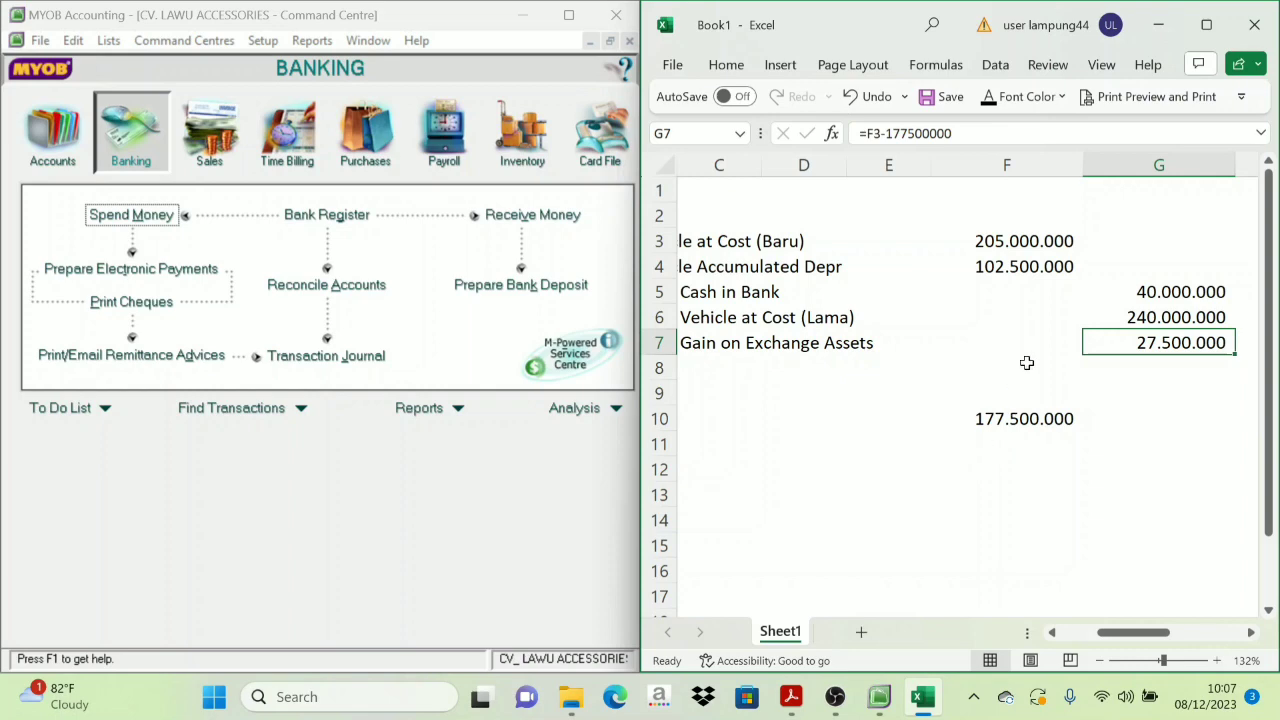
{"action": "left_click_drag", "start_coordinate": [1126, 634], "coordinate": [1121, 638]}
Step: Switch to the NASKAH PRAKTIK CV LAWU PDF and examine the Transaksi 11 cash payment voucher on page 20
{"action": "mouse_move", "coordinate": [795, 700]}
{"action": "left_click", "coordinate": [852, 598]}
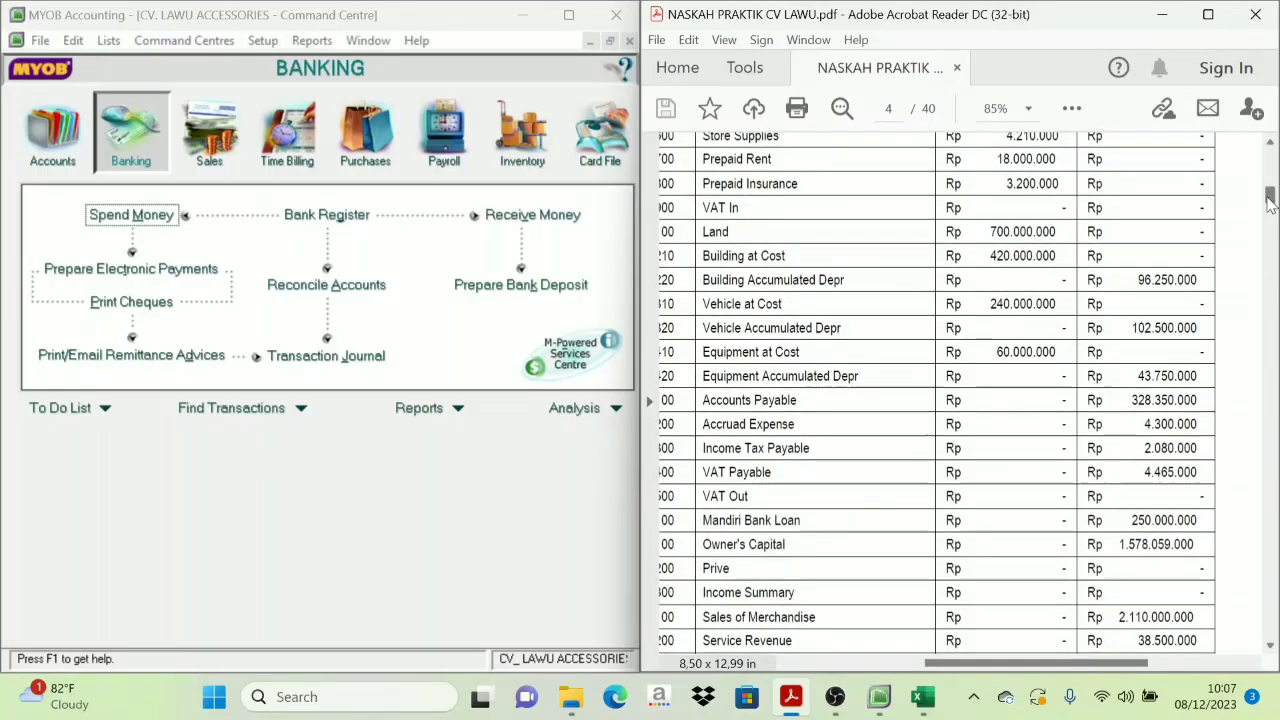
{"action": "left_click_drag", "start_coordinate": [1270, 197], "coordinate": [1271, 366]}
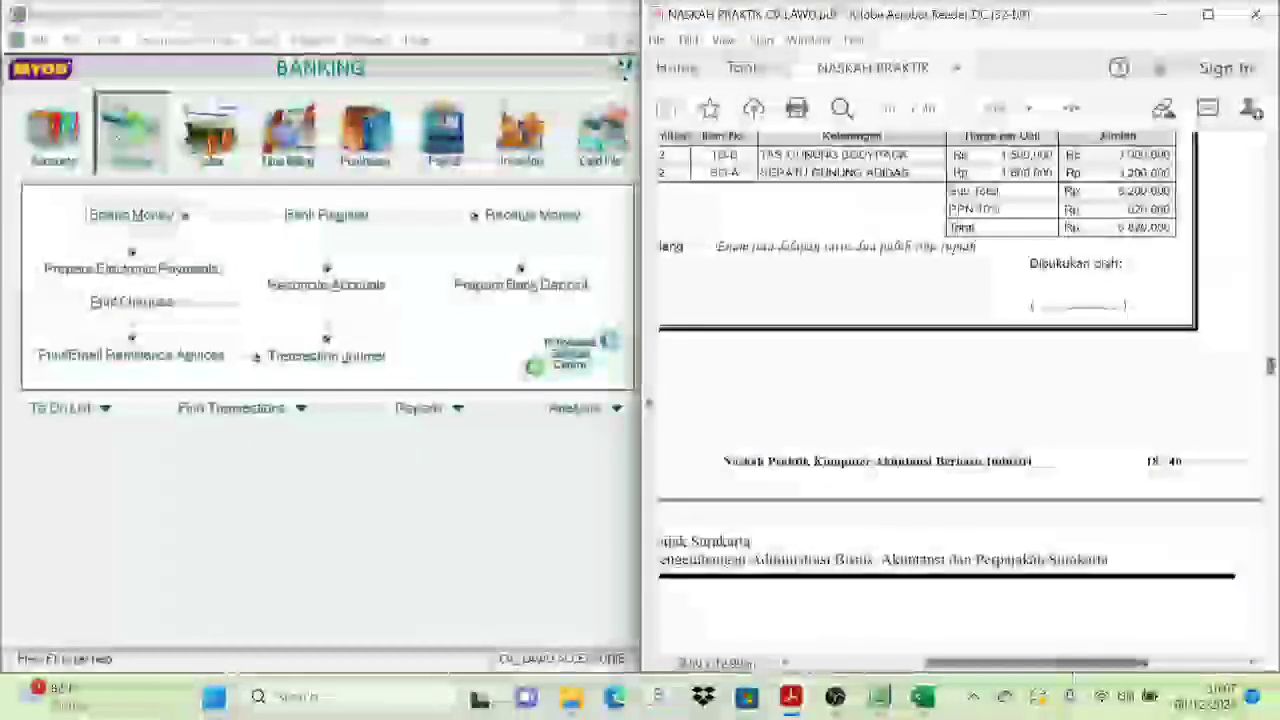
{"action": "left_click_drag", "start_coordinate": [1069, 664], "coordinate": [1003, 664]}
{"action": "scroll", "coordinate": [1027, 490], "scroll_direction": "up", "scroll_amount": 4}
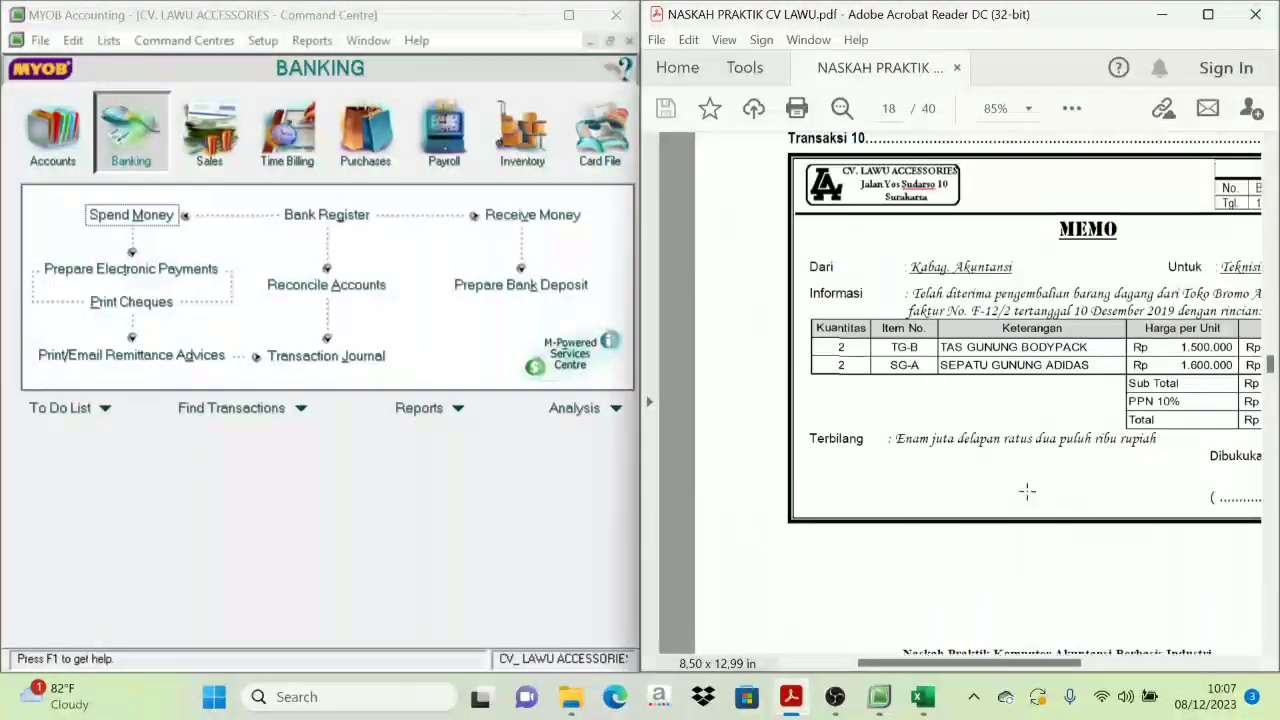
{"action": "scroll", "coordinate": [1027, 490], "scroll_direction": "down", "scroll_amount": 10}
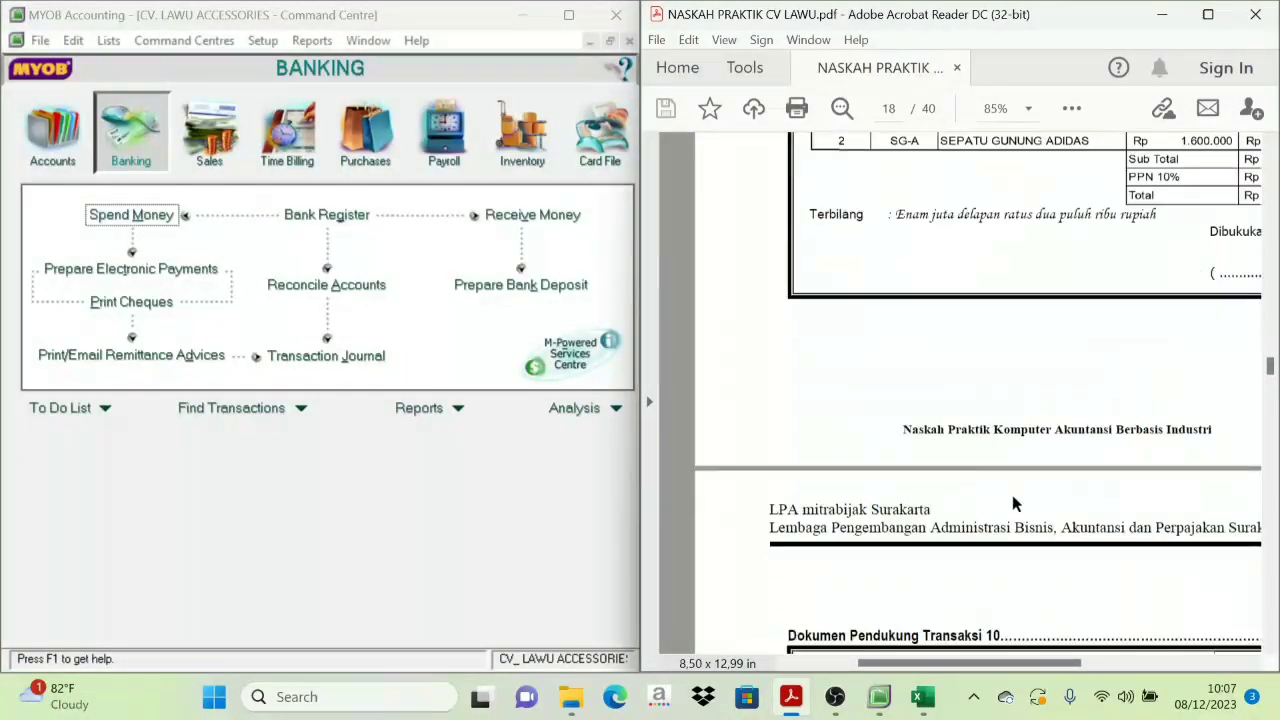
{"action": "scroll", "coordinate": [1017, 508], "scroll_direction": "down", "scroll_amount": 8}
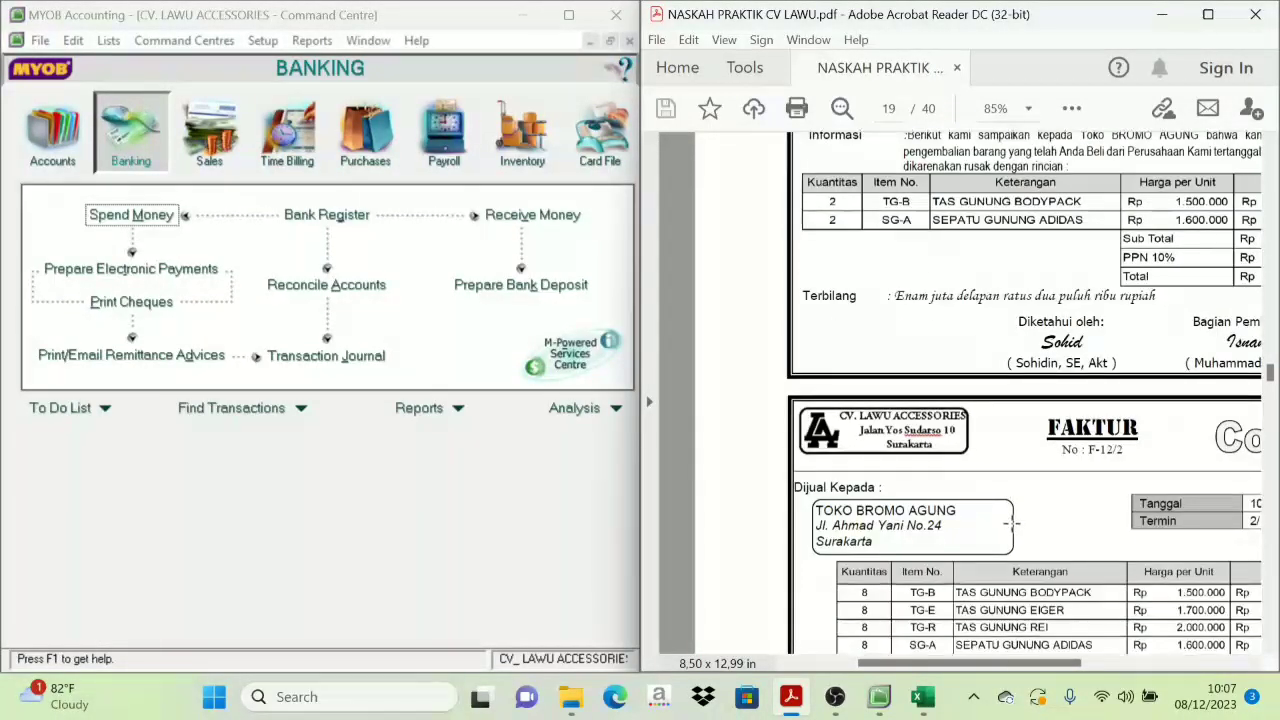
{"action": "scroll", "coordinate": [1007, 567], "scroll_direction": "down", "scroll_amount": 3}
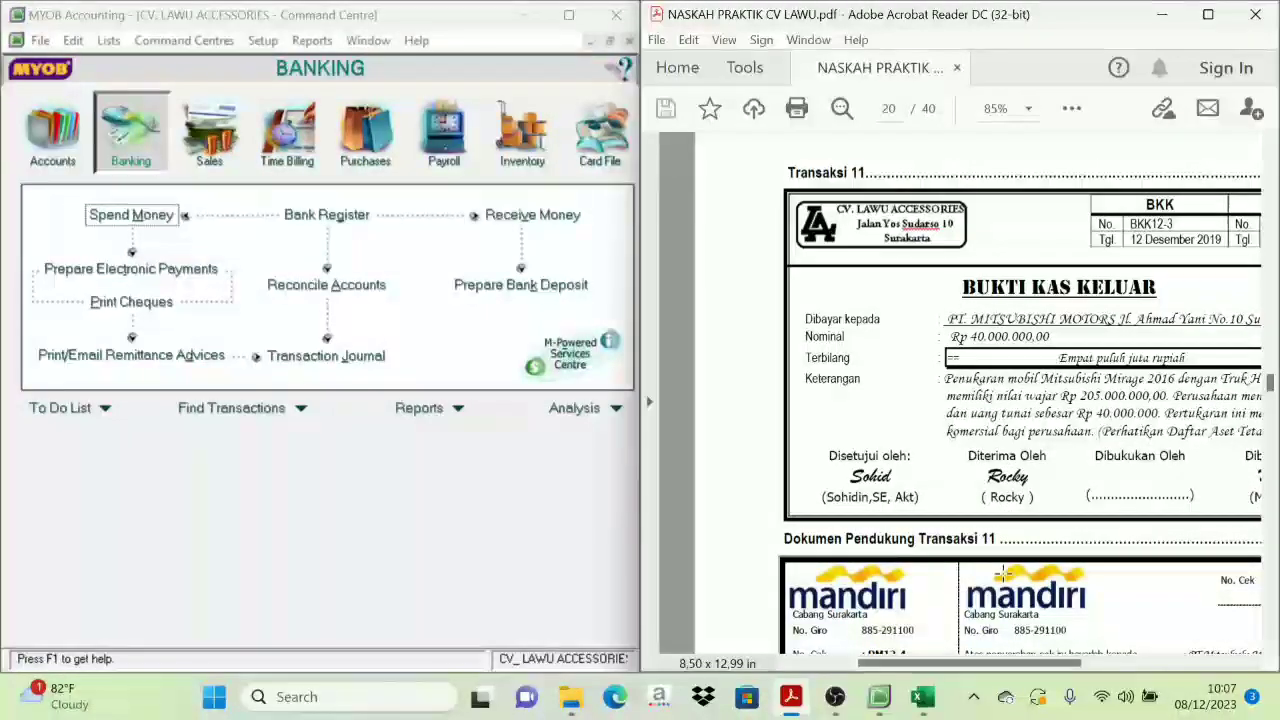
{"action": "left_click_drag", "start_coordinate": [995, 665], "coordinate": [1035, 678]}
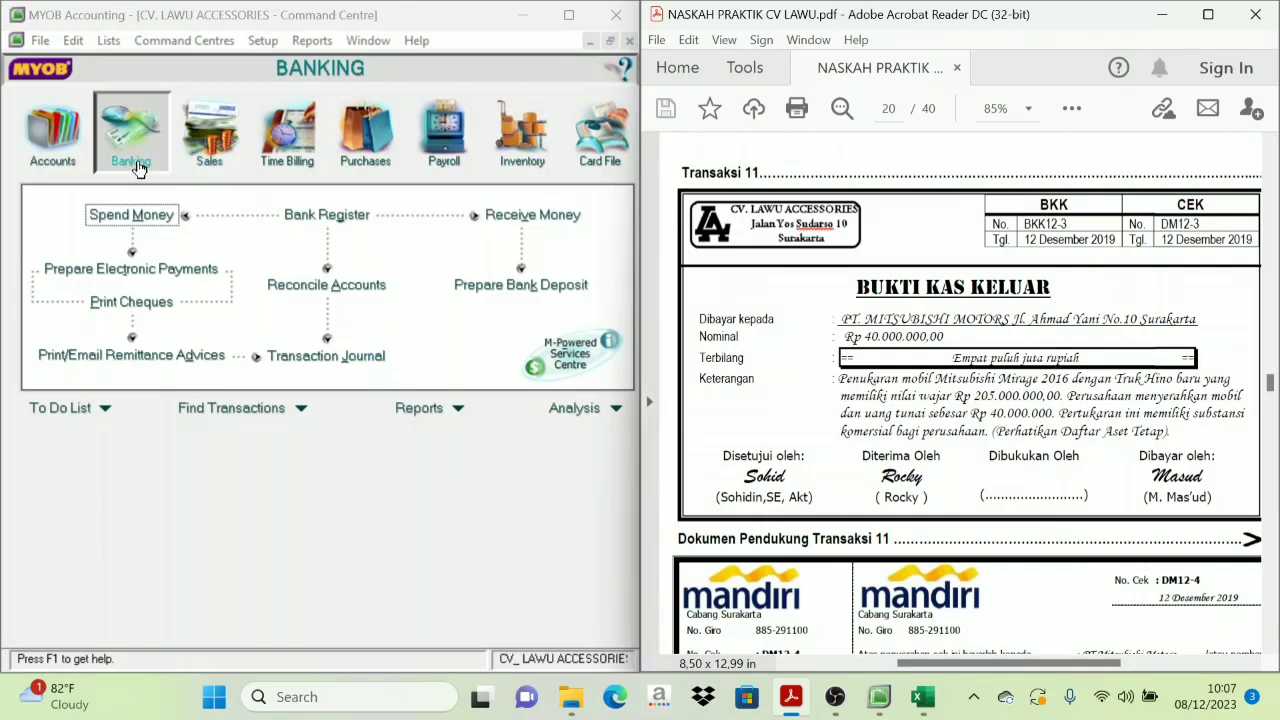
Step: In MYOB, start a Spend Money entry from Banking and pay it from account 1-1100 Cash In Bank
{"action": "left_click", "coordinate": [139, 169]}
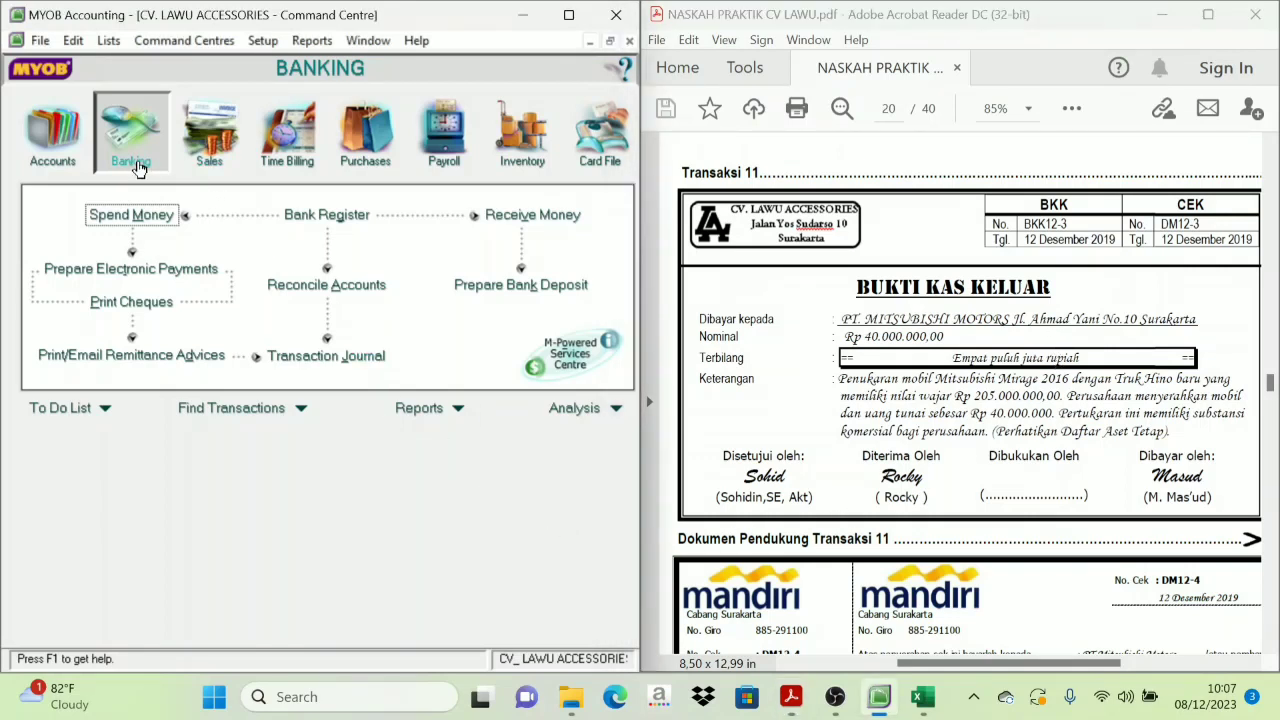
{"action": "left_click", "coordinate": [122, 219]}
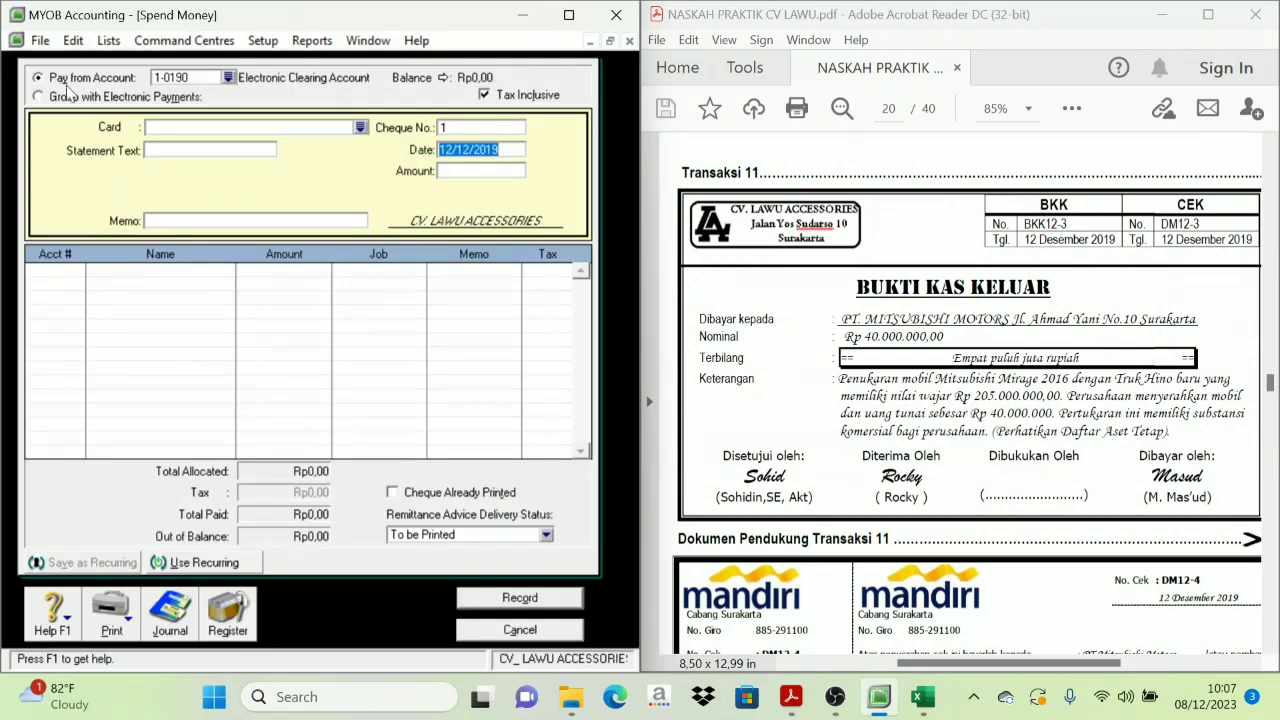
{"action": "left_click", "coordinate": [228, 78]}
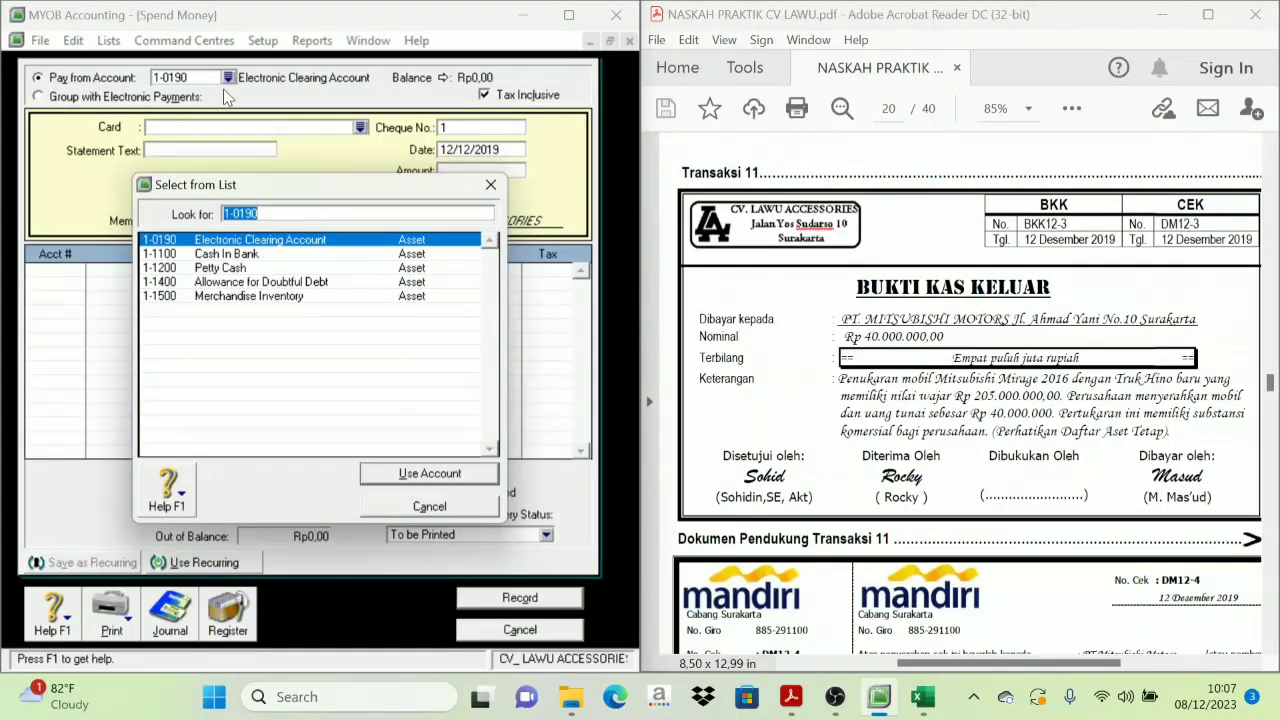
{"action": "left_click", "coordinate": [227, 256]}
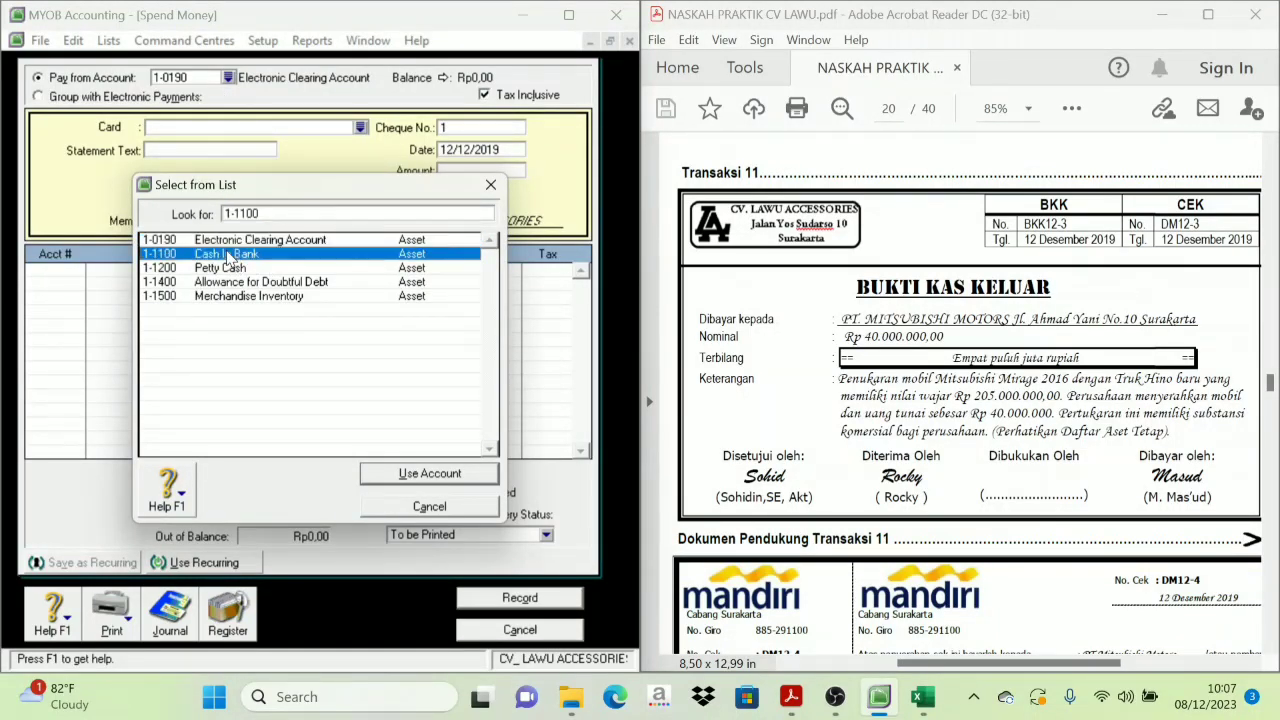
{"action": "left_click", "coordinate": [402, 473]}
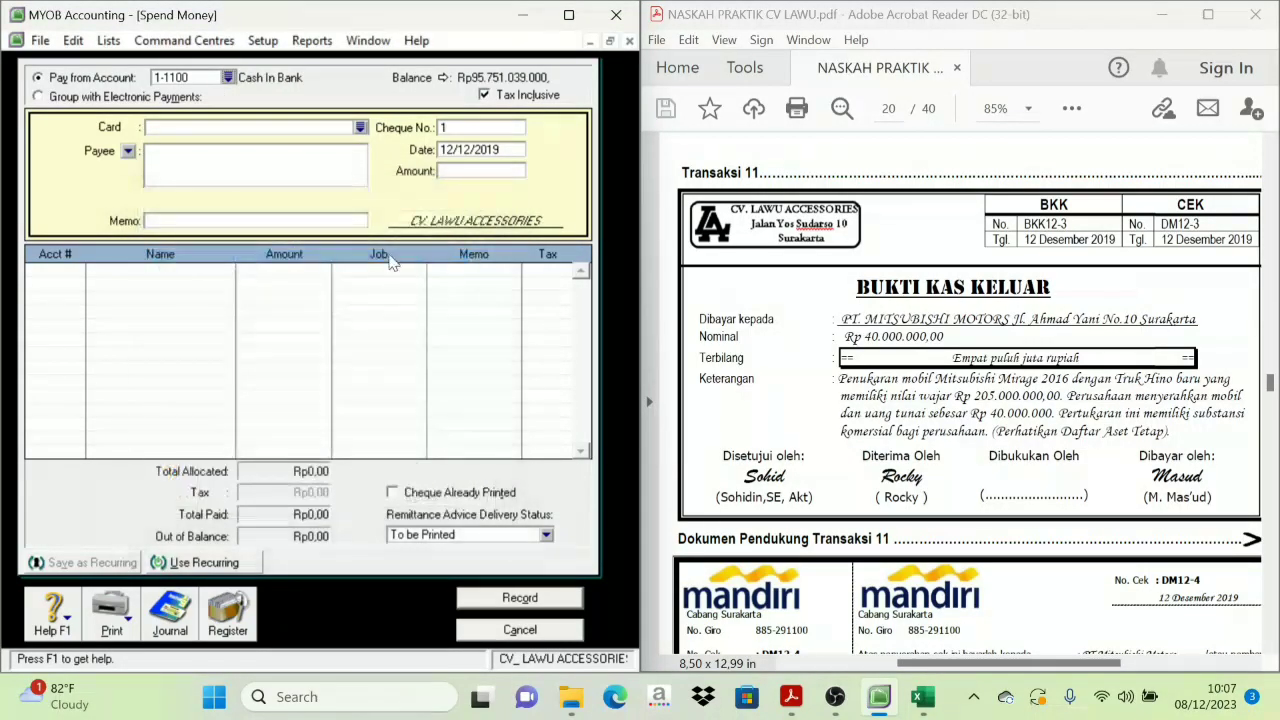
Step: Fill in the payment with cheque number BKK12-3, date 12/12/2019, amount Rp40.000.000 and memo "penukaran kendaraan"
{"action": "left_click", "coordinate": [452, 135]}
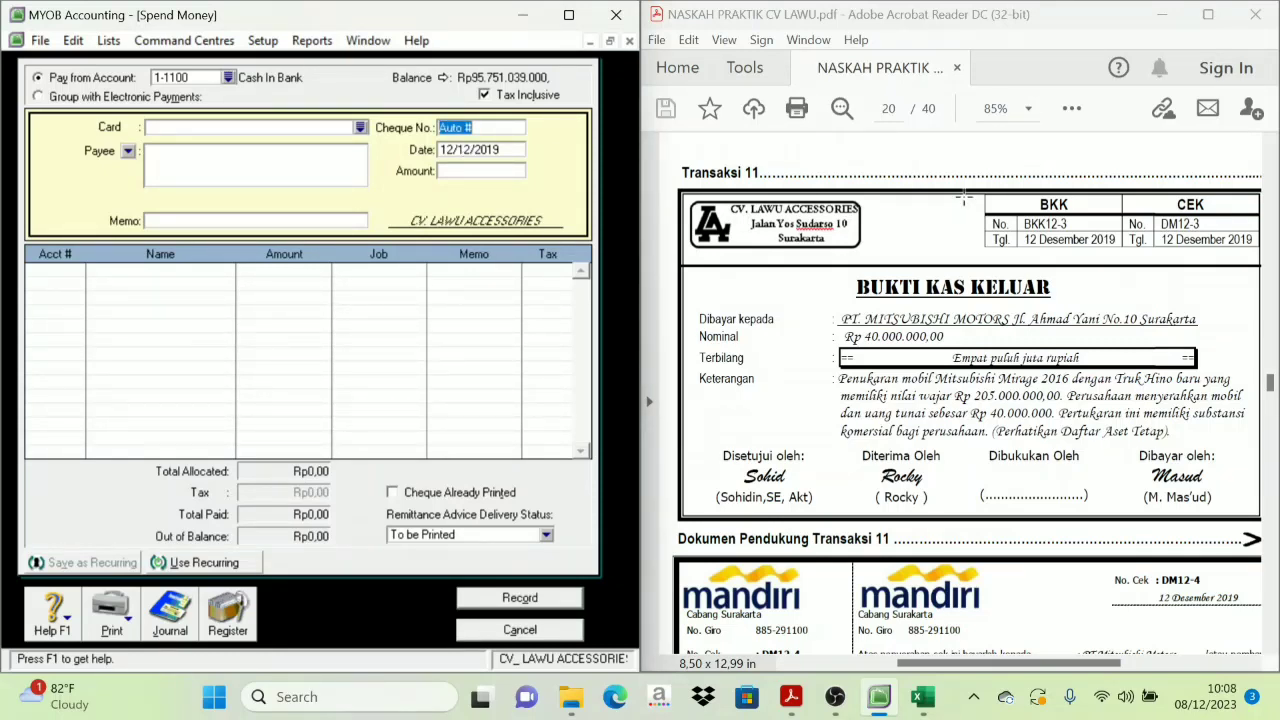
{"action": "type", "text": "BKK12-3"}
{"action": "key", "text": "Tab"}
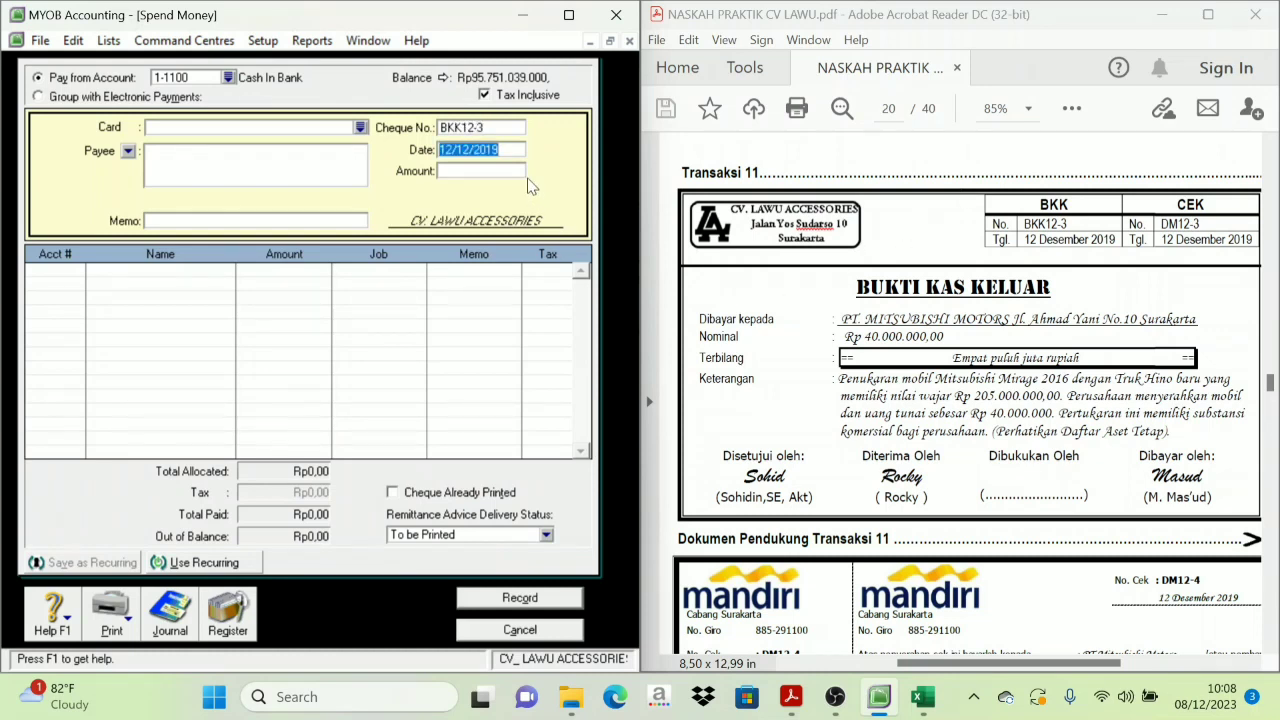
{"action": "type", "text": "1"}
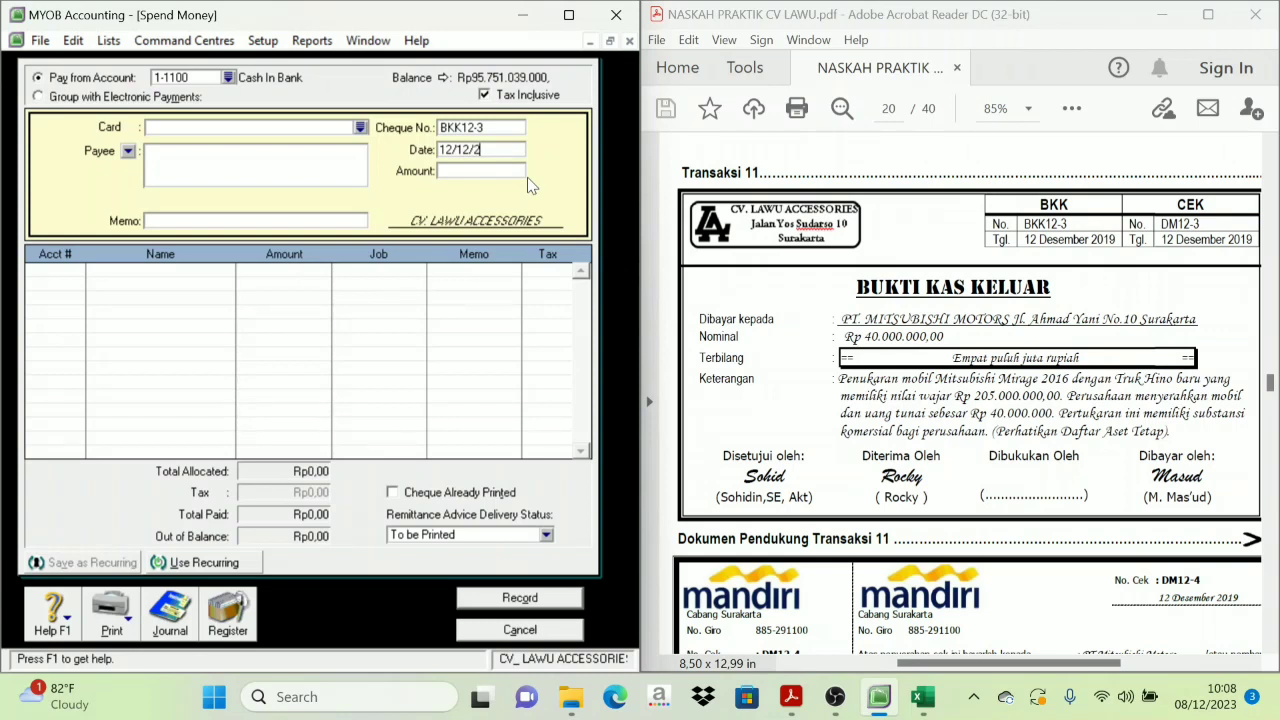
{"action": "key", "text": "Tab"}
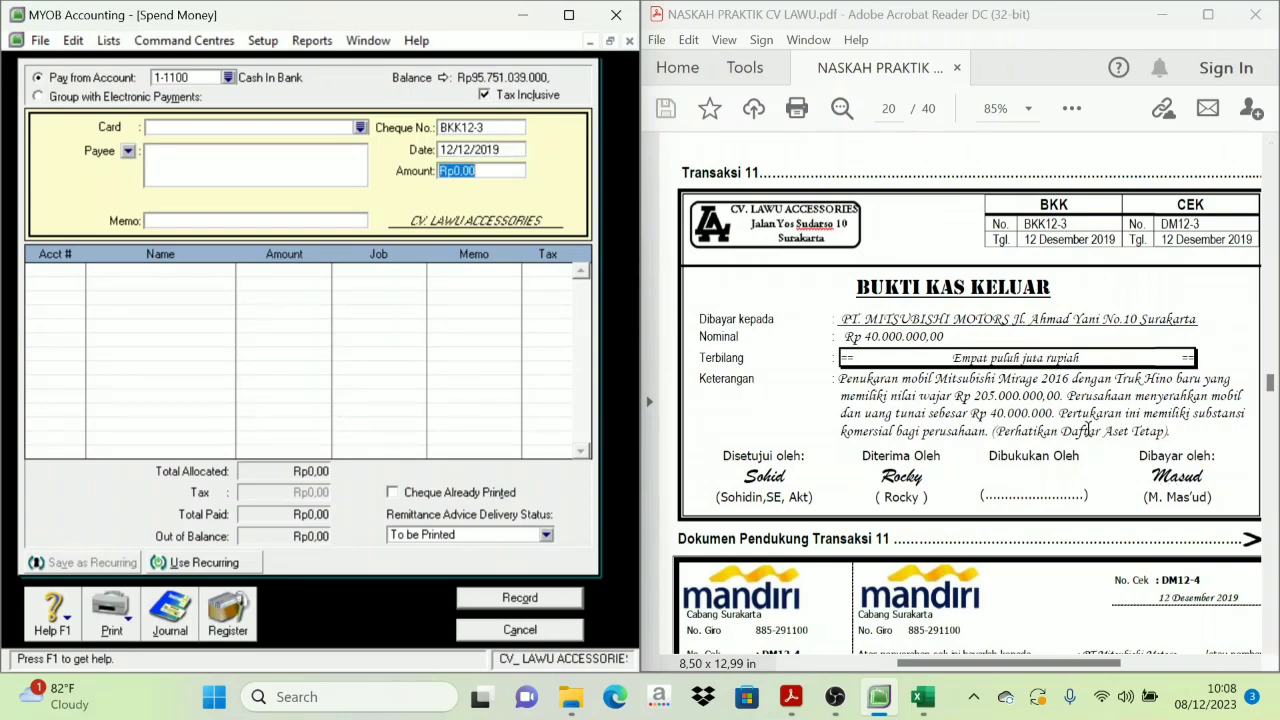
{"action": "type", "text": "40.000.00"}
{"action": "left_click", "coordinate": [192, 224]}
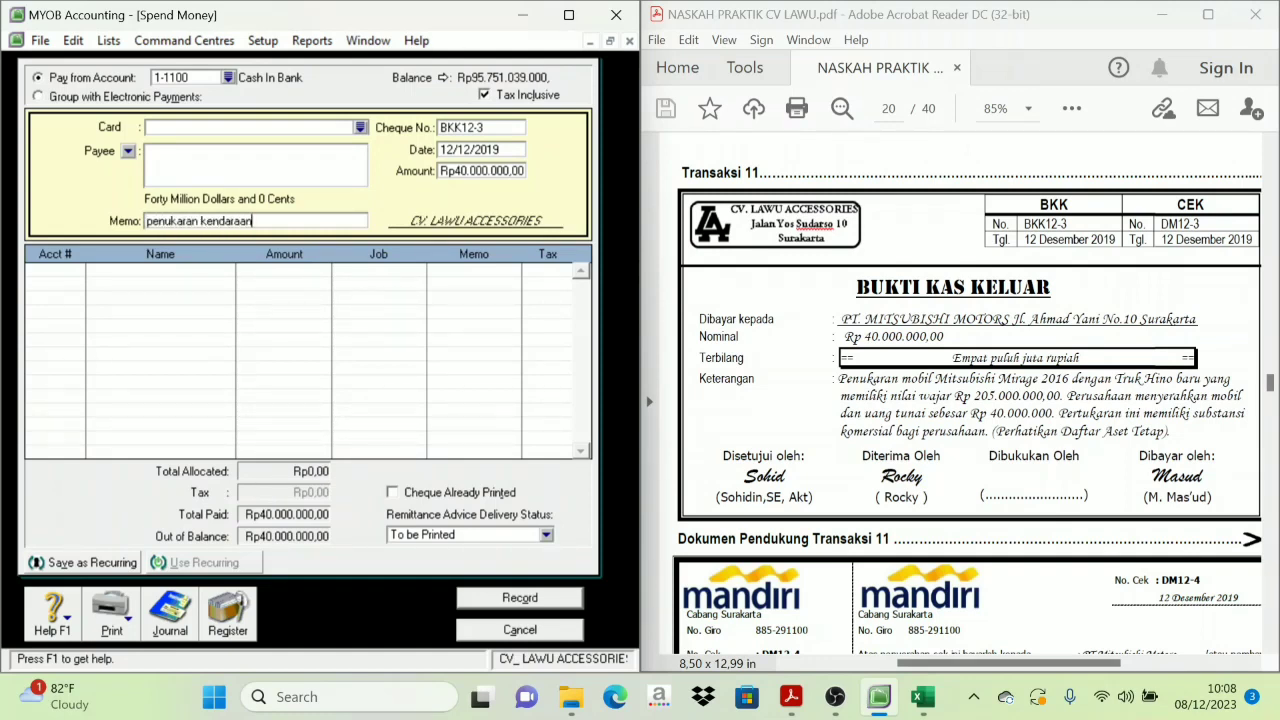
Step: Following the Excel journal, allocate Rp205.000.000 to account 1-2310 Vehicle at Cost on the first line of the payment
{"action": "left_click", "coordinate": [63, 272]}
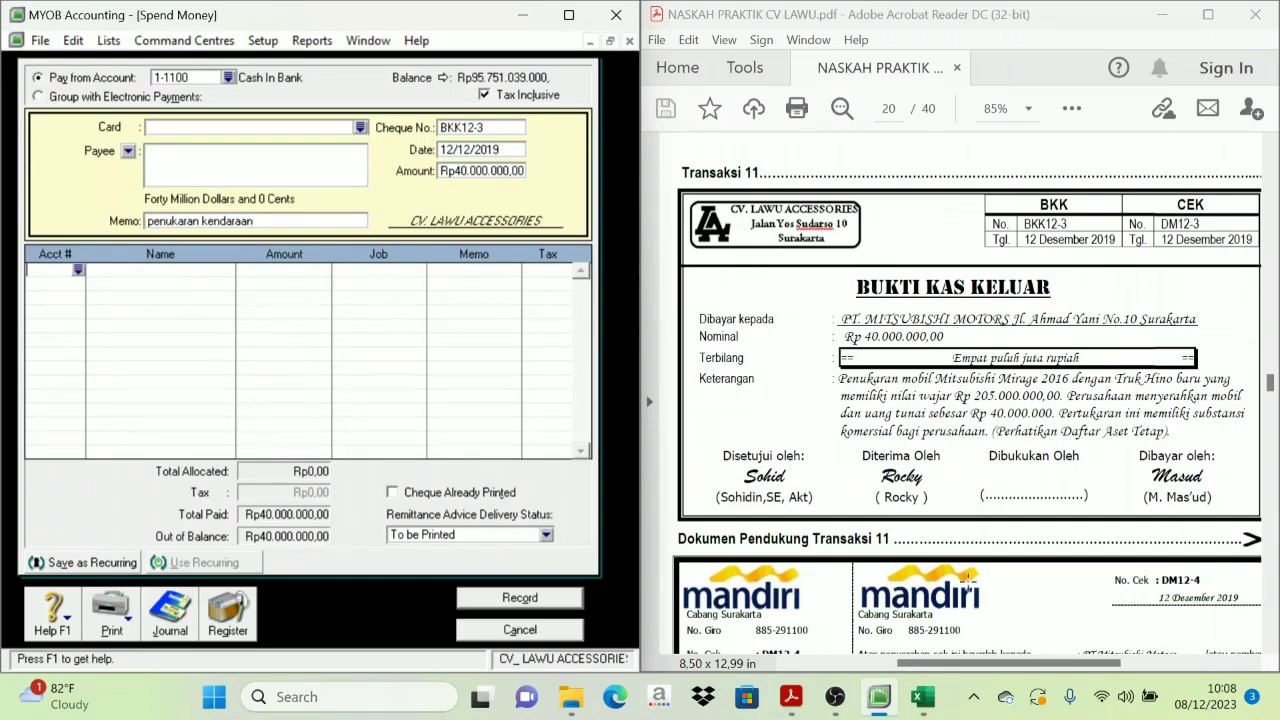
{"action": "left_click", "coordinate": [922, 697]}
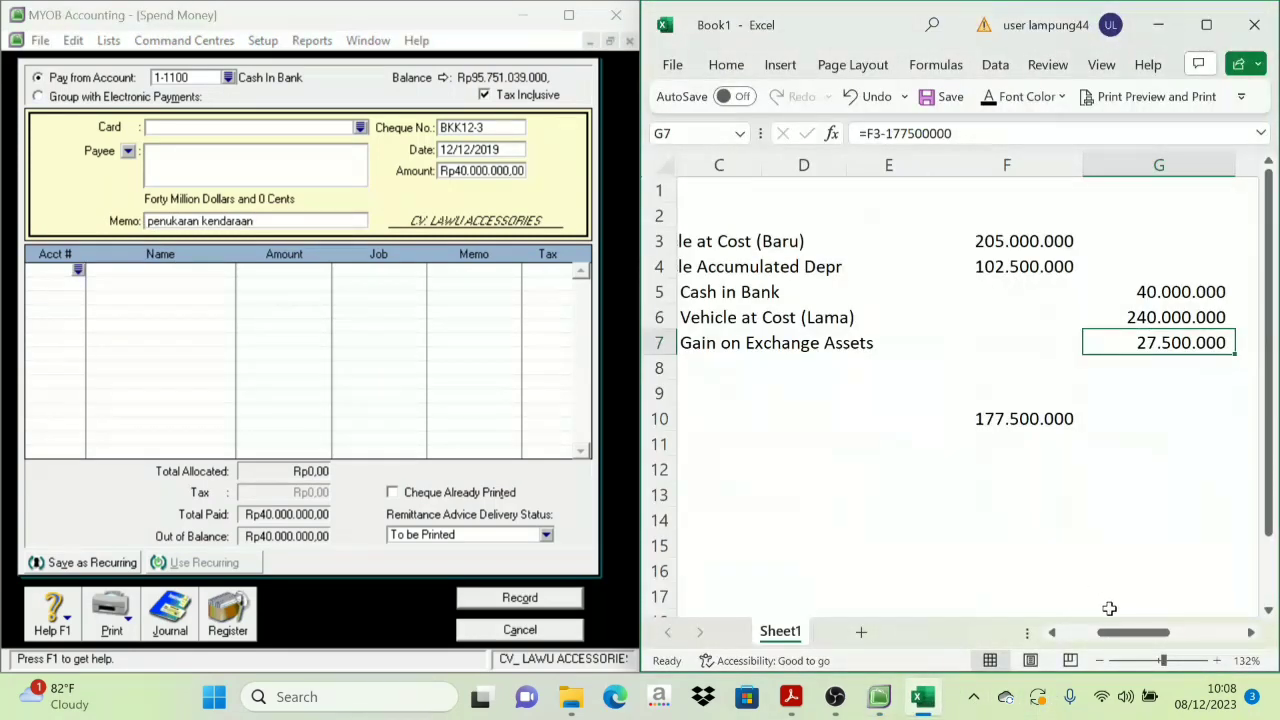
{"action": "left_click_drag", "start_coordinate": [1132, 632], "coordinate": [1096, 632]}
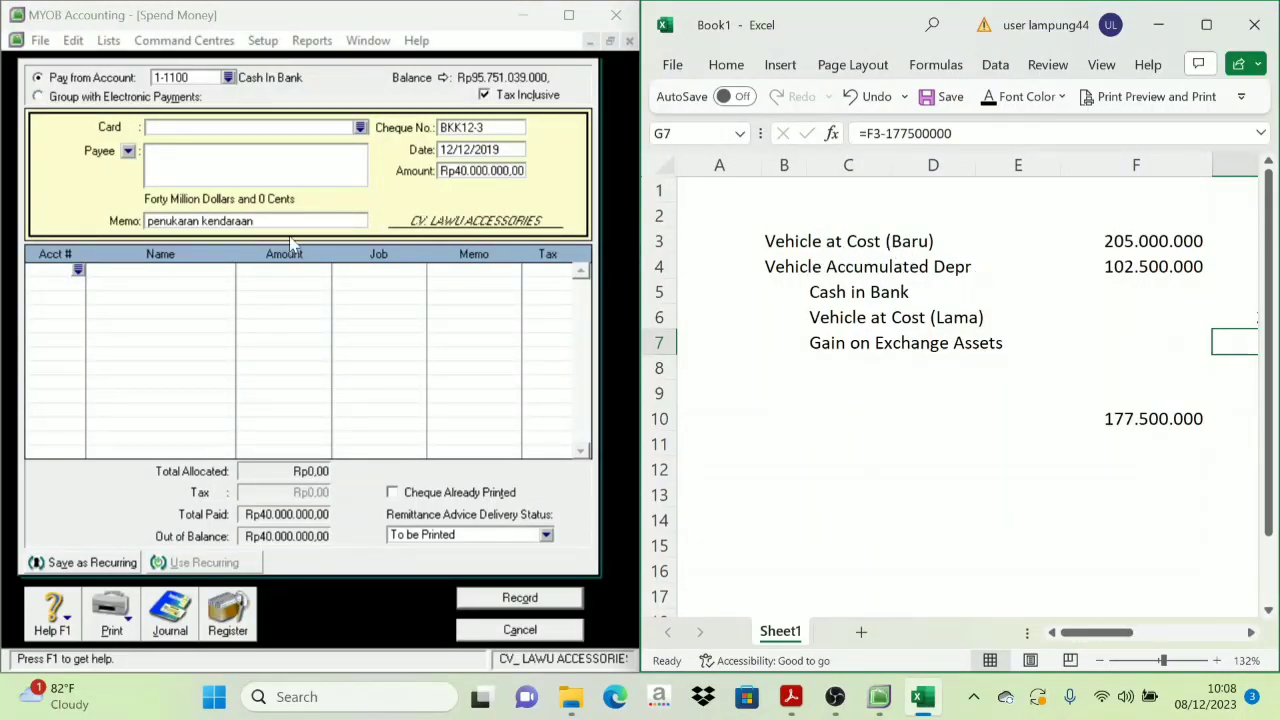
{"action": "left_click", "coordinate": [78, 270]}
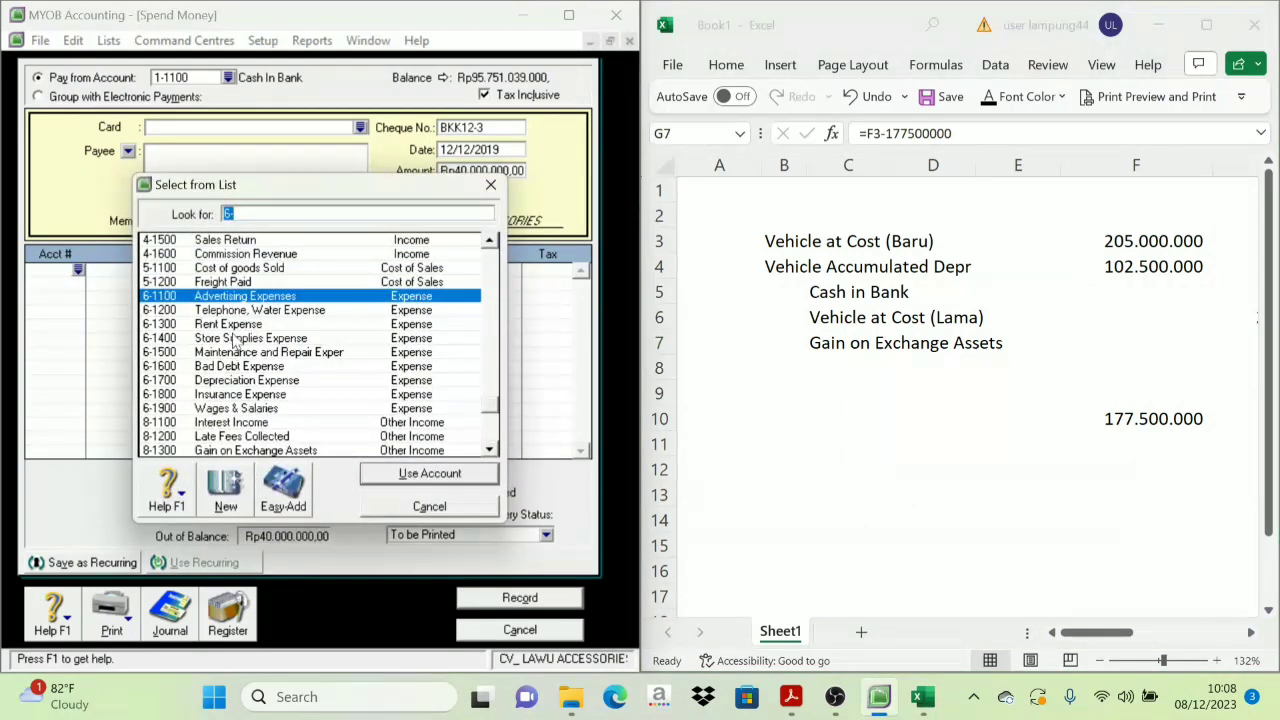
{"action": "scroll", "coordinate": [230, 335], "scroll_direction": "up", "scroll_amount": 6}
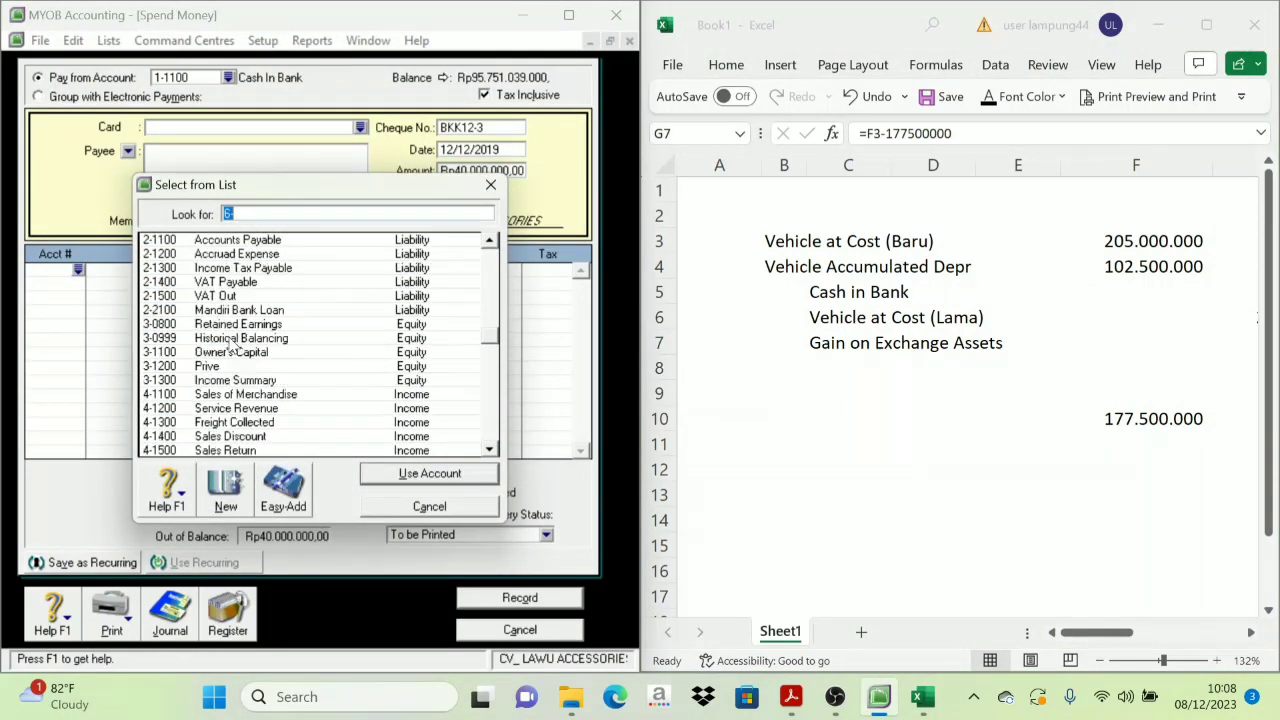
{"action": "scroll", "coordinate": [240, 370], "scroll_direction": "up", "scroll_amount": 5}
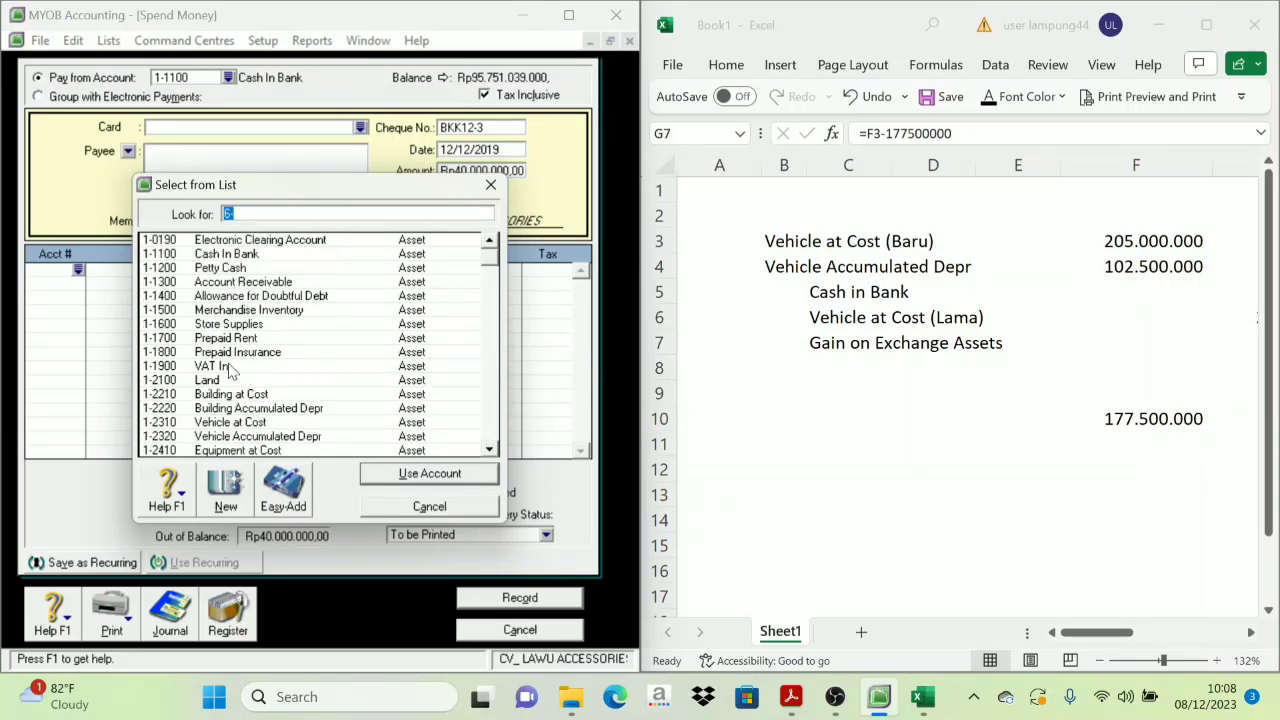
{"action": "left_click", "coordinate": [245, 422]}
{"action": "left_click", "coordinate": [385, 470]}
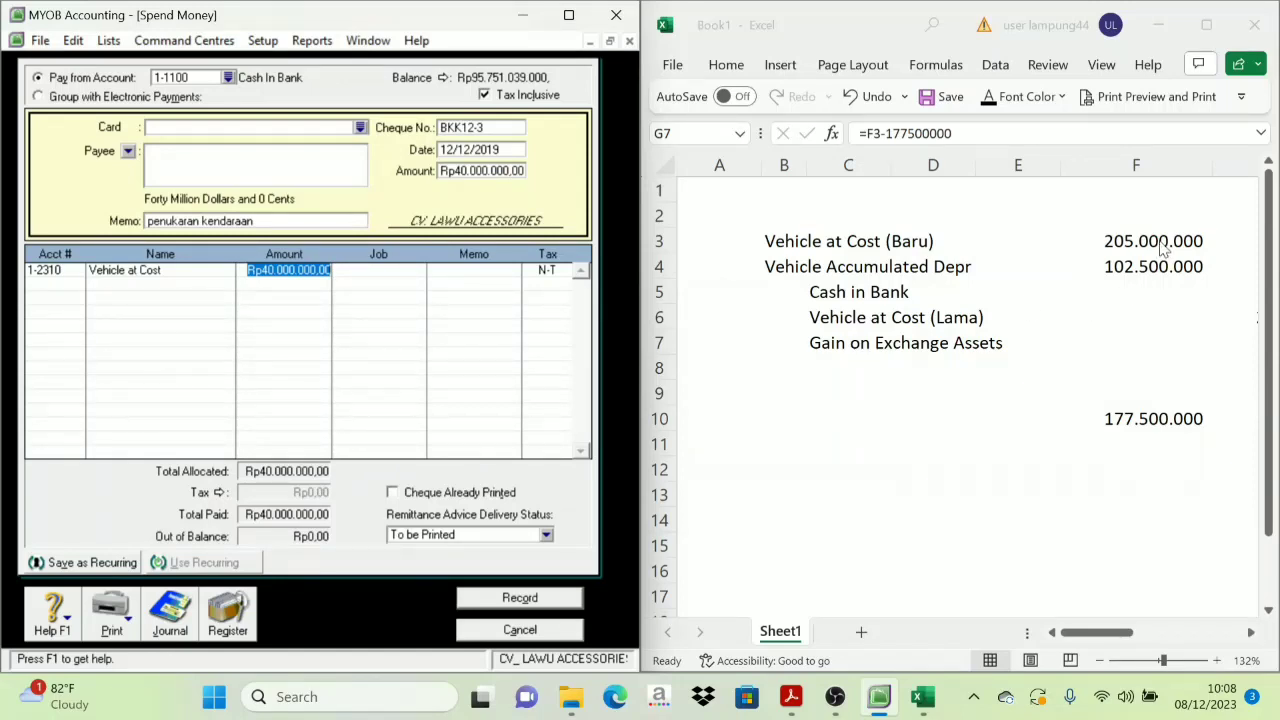
{"action": "type", "text": "20"}
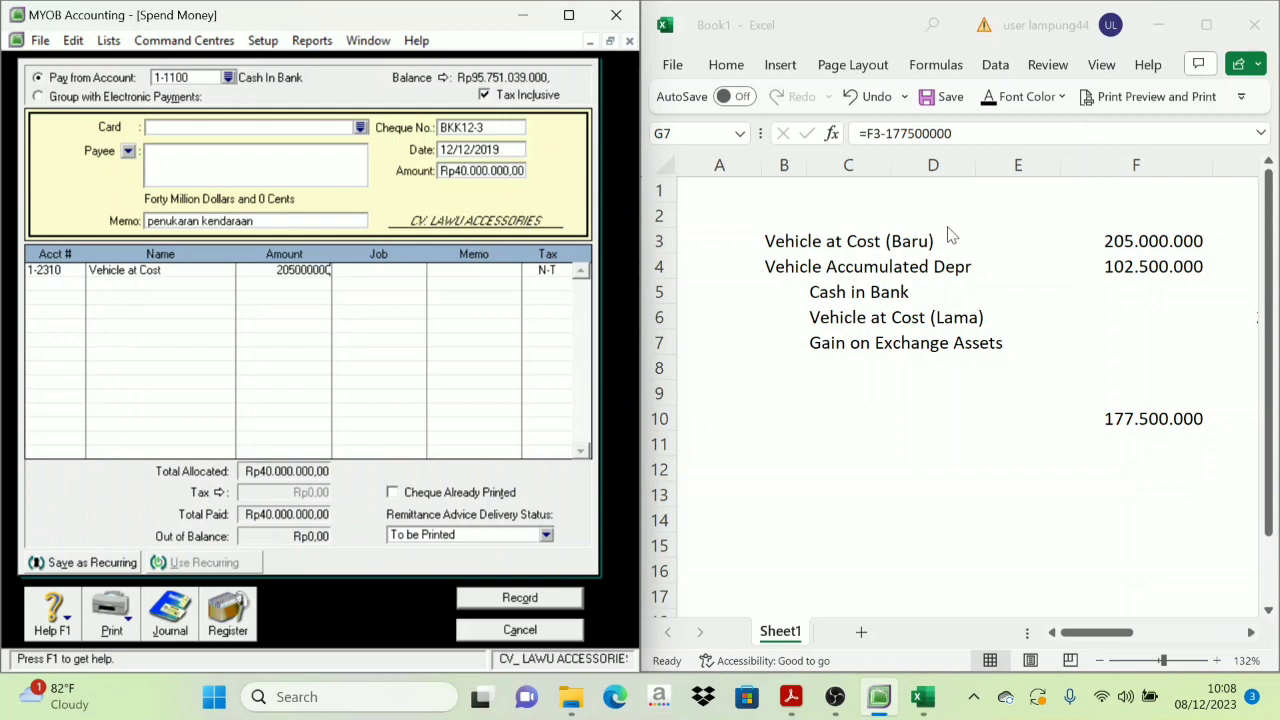
{"action": "type", "text": "5000000"}
Step: Allocate Rp102.500.000 to account 1-2320 Vehicle Accumulated Depr on the second line of the payment
{"action": "left_click", "coordinate": [80, 283]}
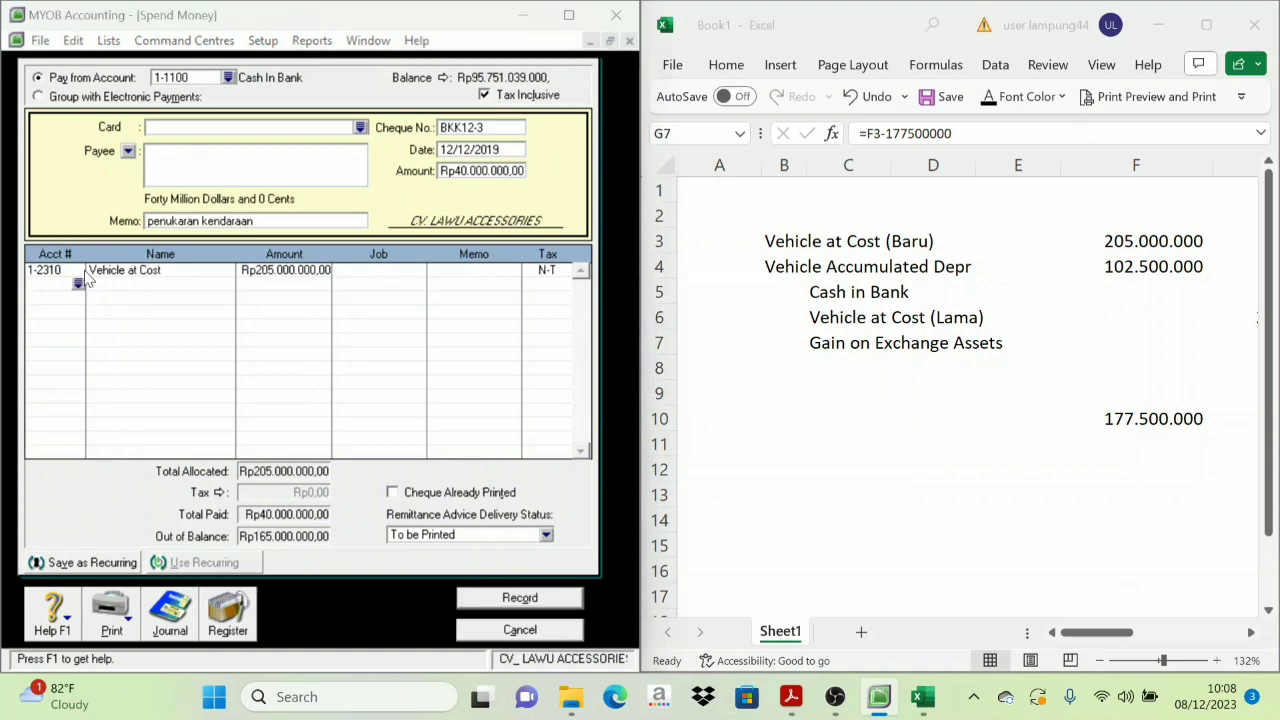
{"action": "type", "text": "6"}
{"action": "scroll", "coordinate": [256, 440], "scroll_direction": "up", "scroll_amount": 5}
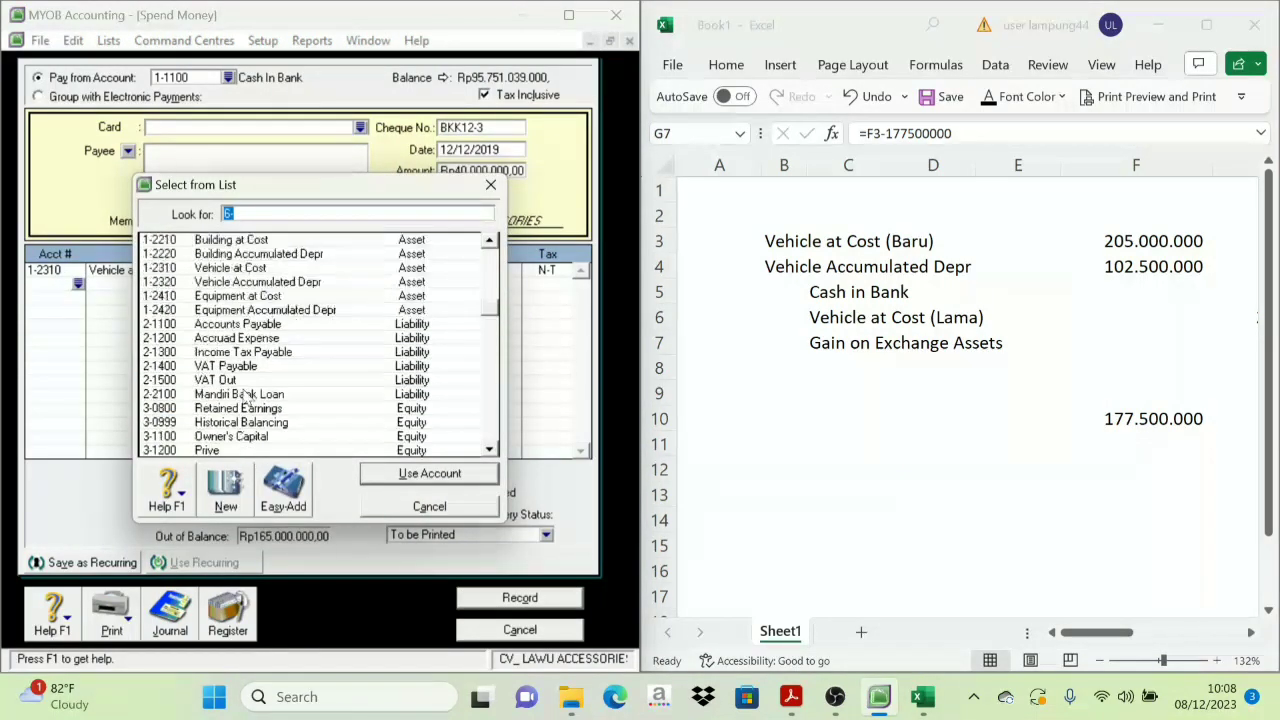
{"action": "left_click", "coordinate": [250, 282]}
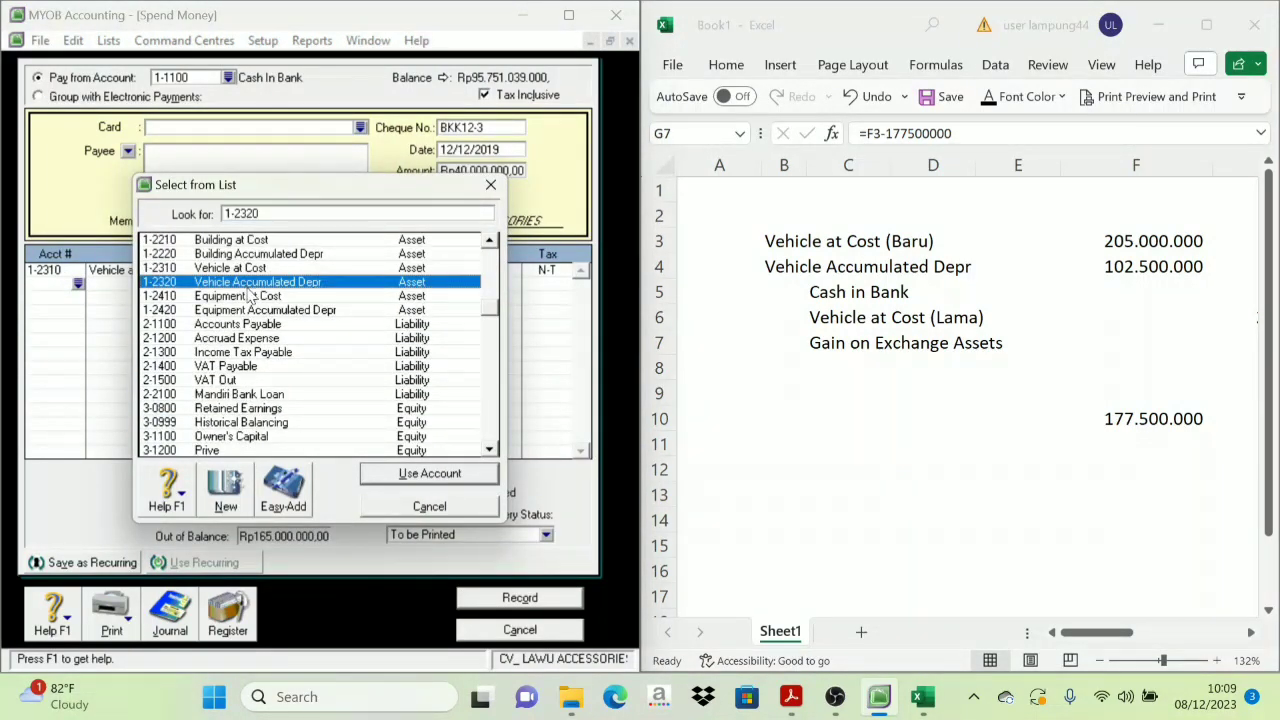
{"action": "left_click", "coordinate": [430, 474]}
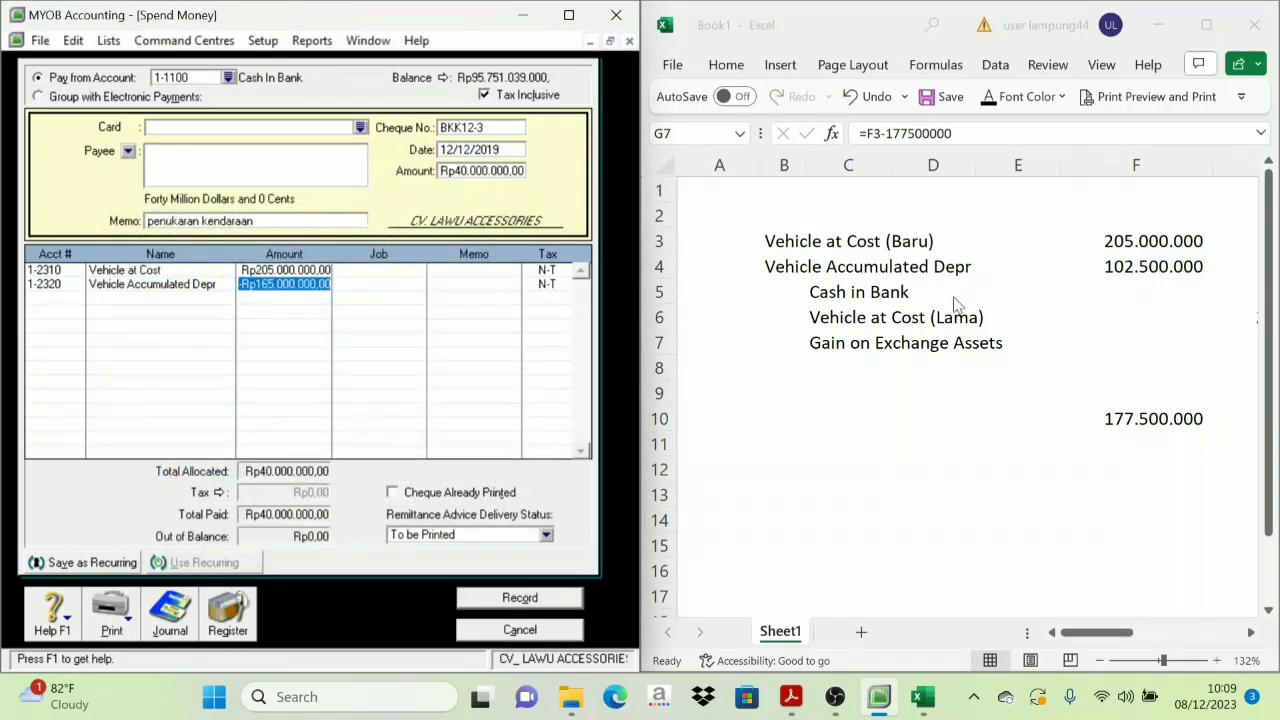
{"action": "type", "text": "1"}
{"action": "type", "text": "02.5"}
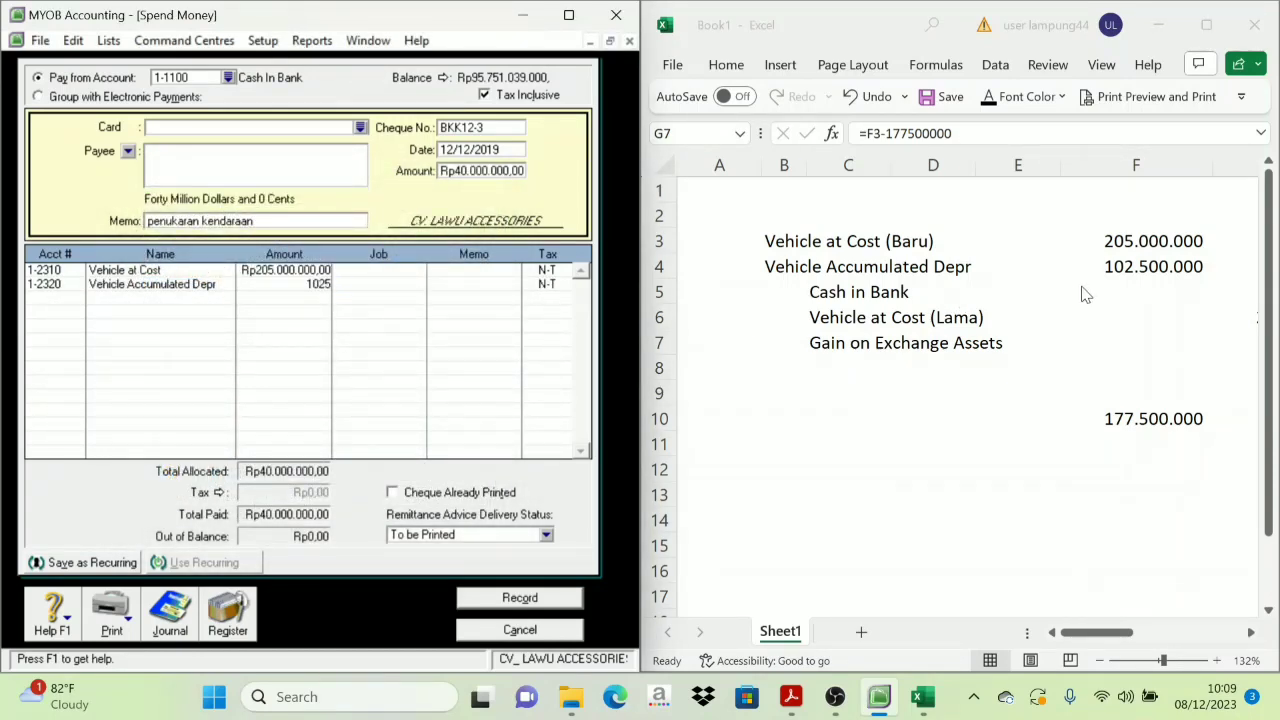
{"action": "type", "text": "00.000"}
{"action": "key", "text": "Tab"}
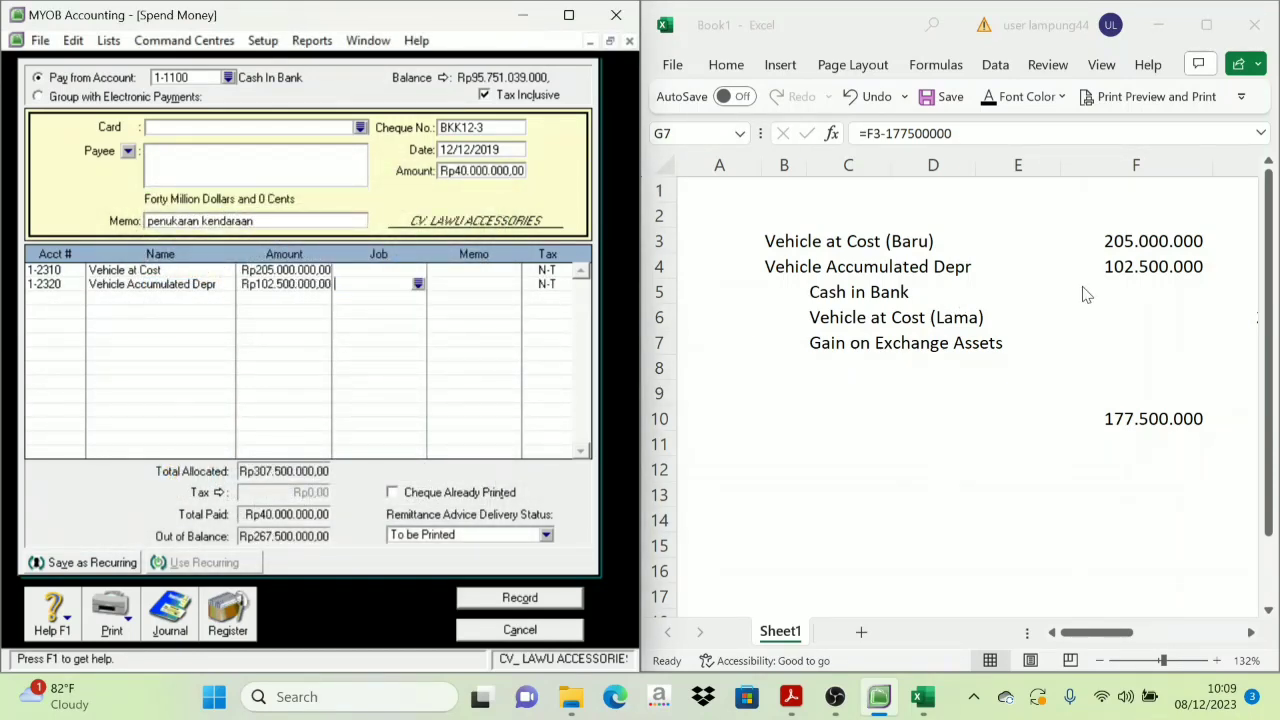
Step: Following the Excel journal, allocate -Rp240.000.000 to account 1-2310 Vehicle at Cost on the third line of the payment
{"action": "left_click", "coordinate": [54, 302]}
{"action": "type", "text": "6"}
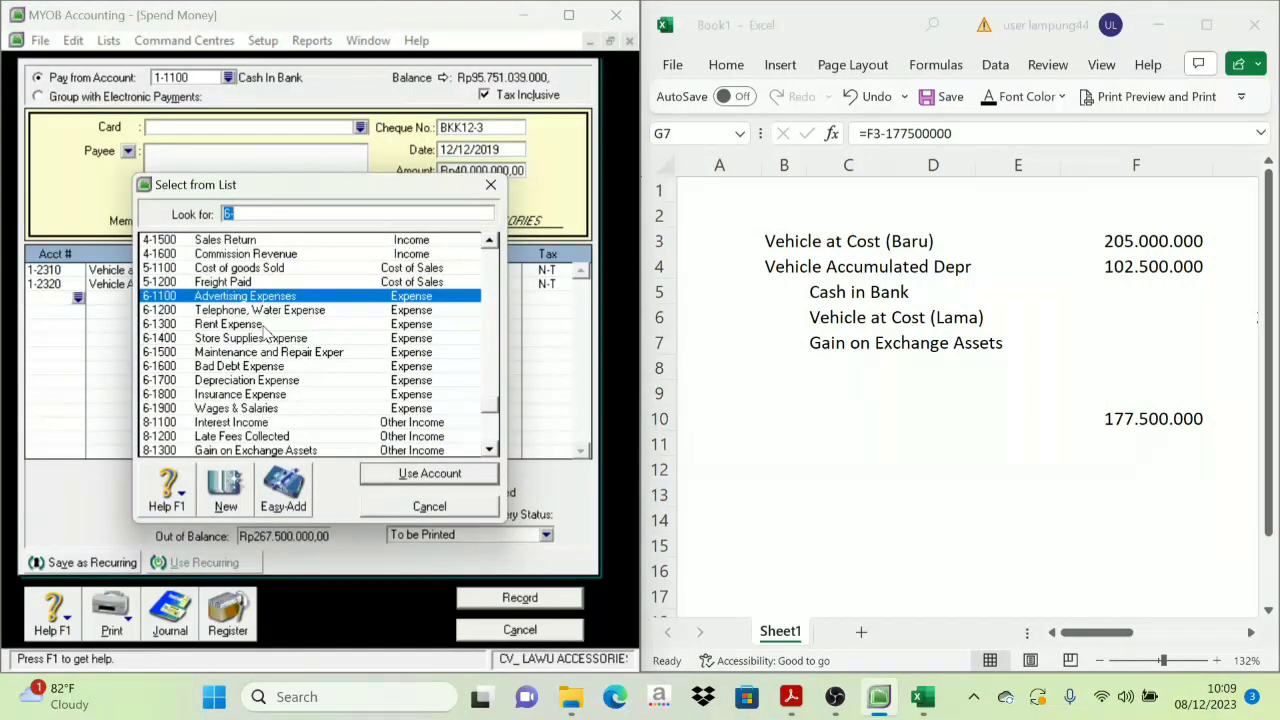
{"action": "scroll", "coordinate": [265, 332], "scroll_direction": "up", "scroll_amount": 10}
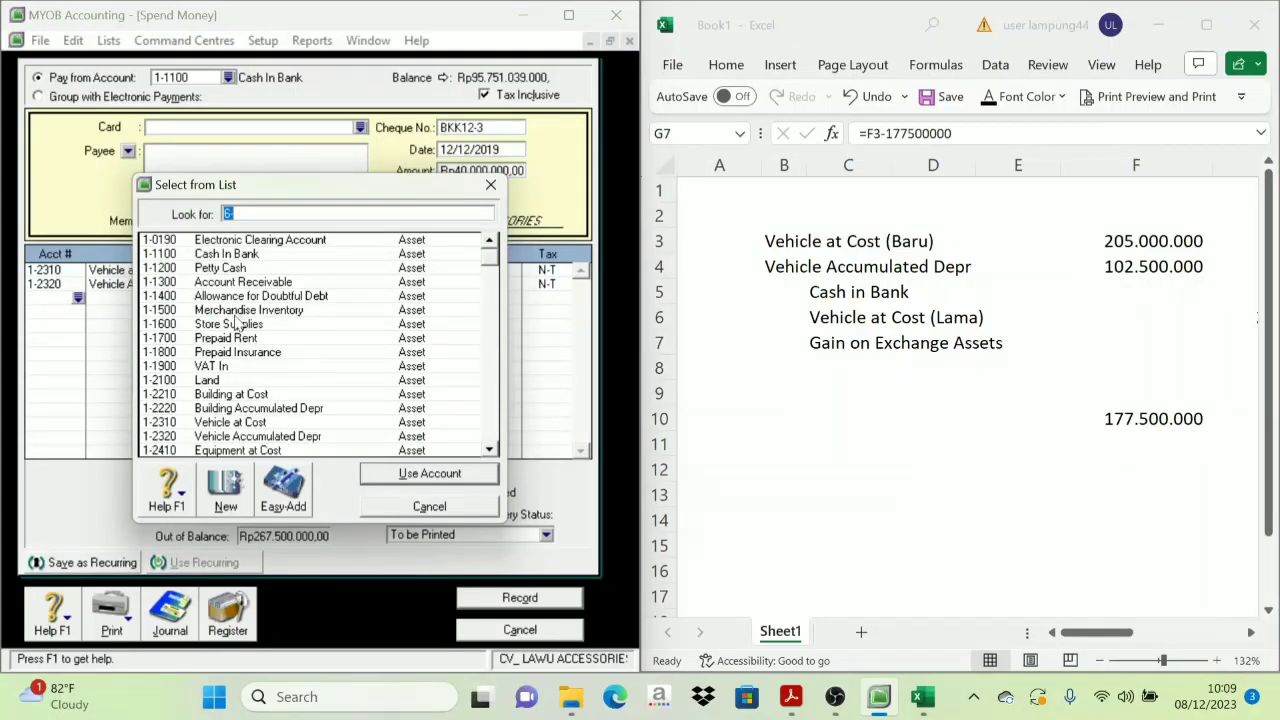
{"action": "left_click", "coordinate": [248, 424]}
{"action": "left_click", "coordinate": [409, 478]}
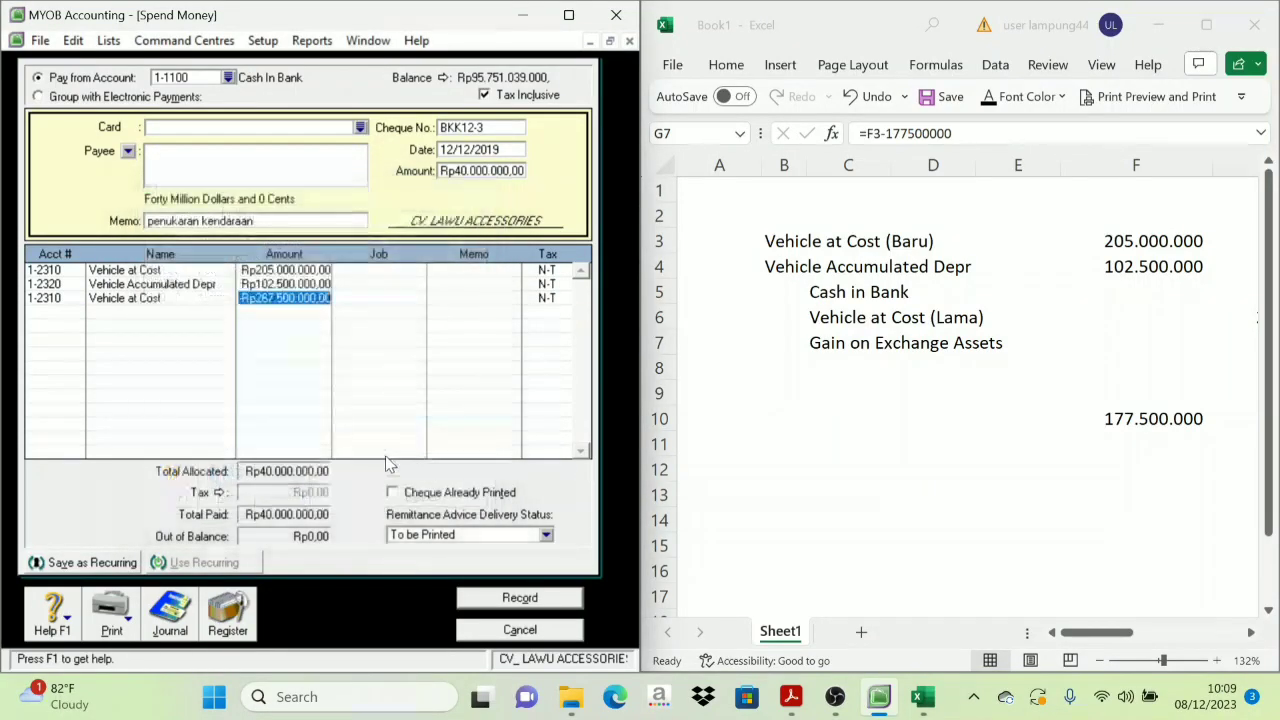
{"action": "left_click", "coordinate": [1118, 632]}
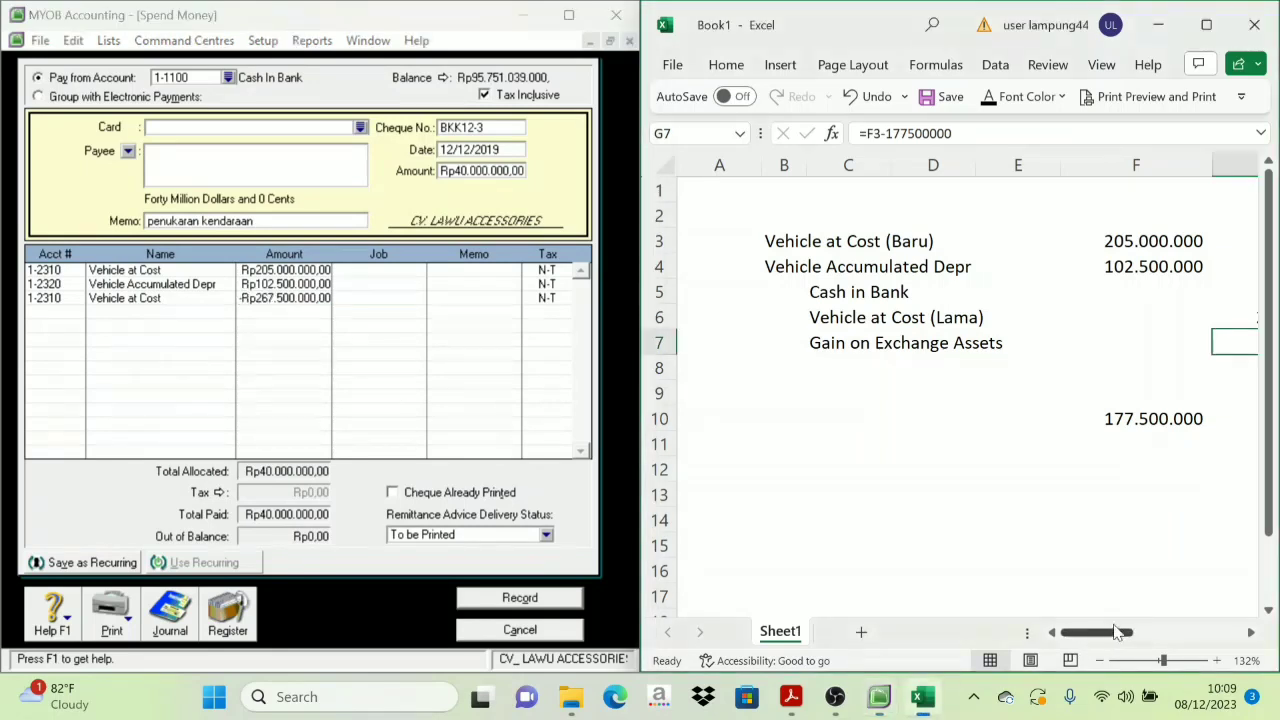
{"action": "left_click_drag", "start_coordinate": [1118, 632], "coordinate": [1174, 638]}
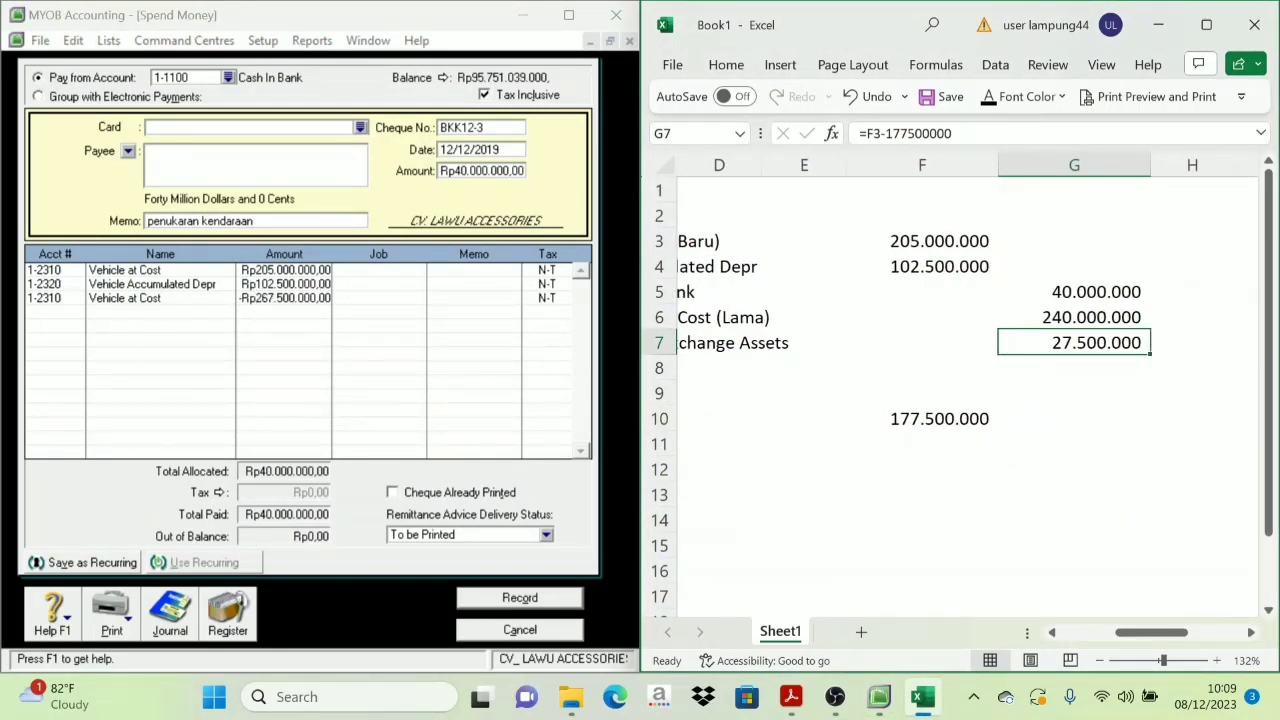
{"action": "key", "text": "alt+Tab"}
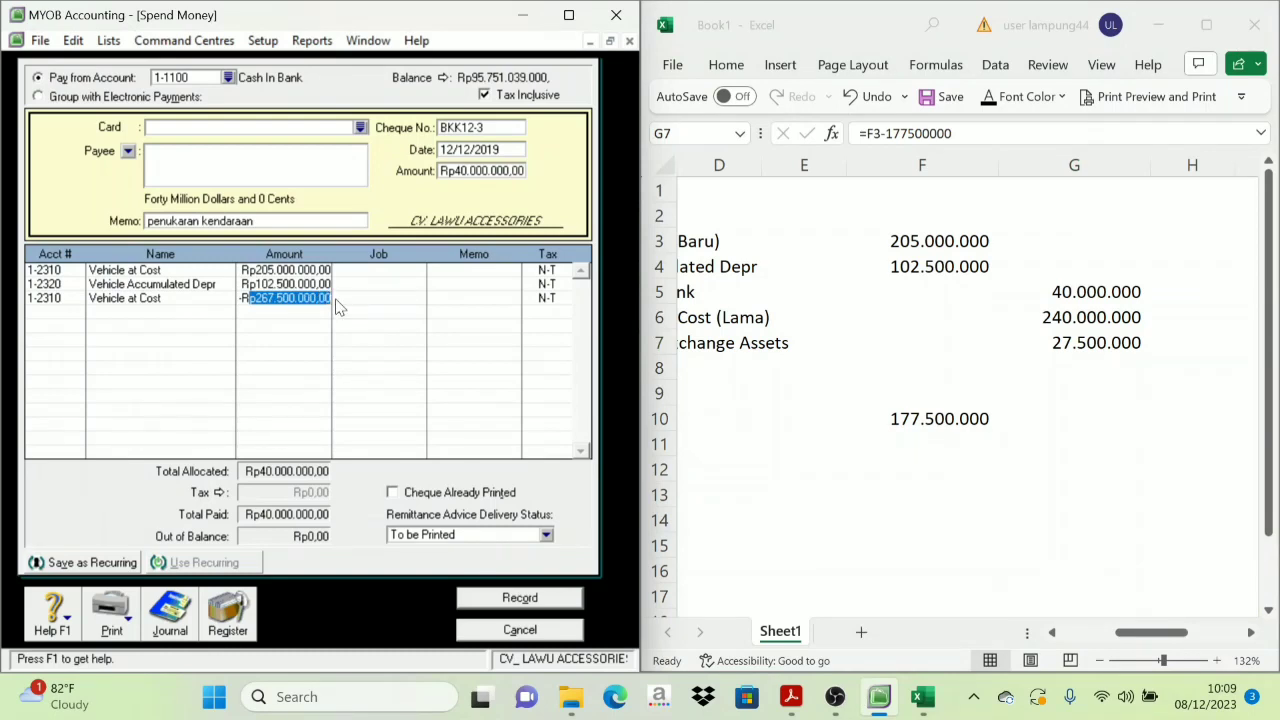
{"action": "key", "text": "BackSpace"}
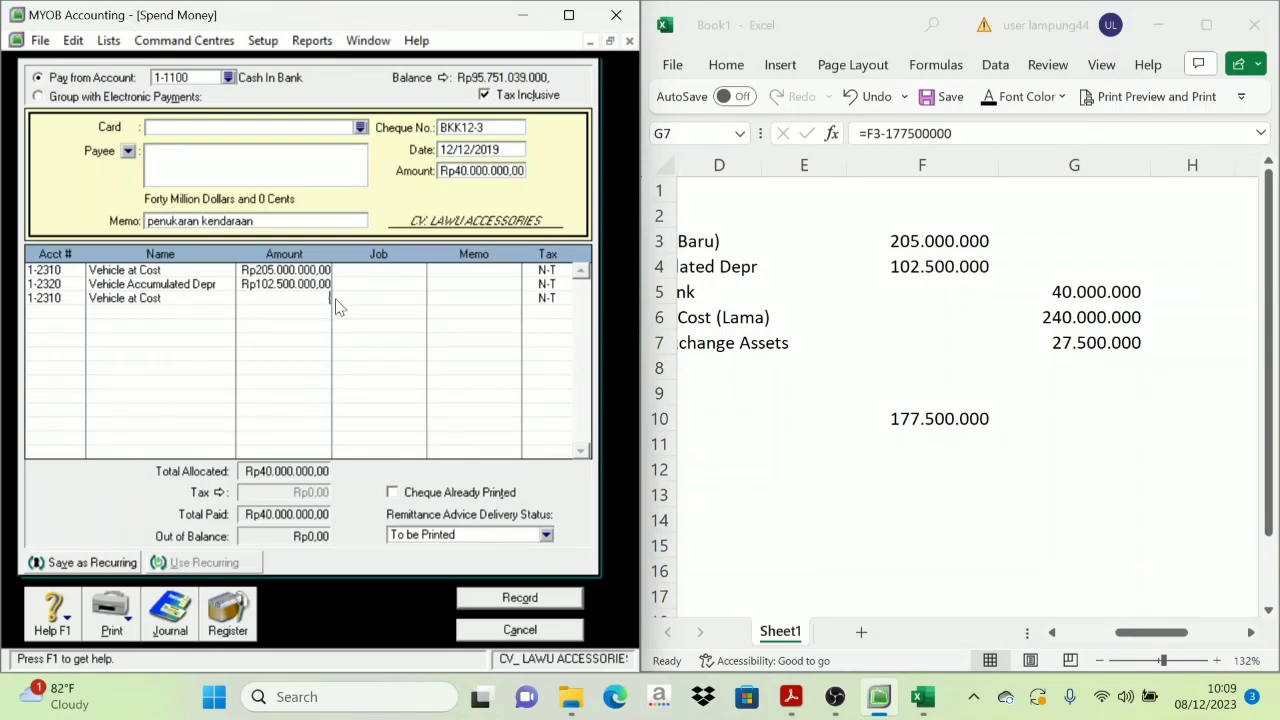
{"action": "type", "text": "240000000"}
{"action": "key", "text": "Tab"}
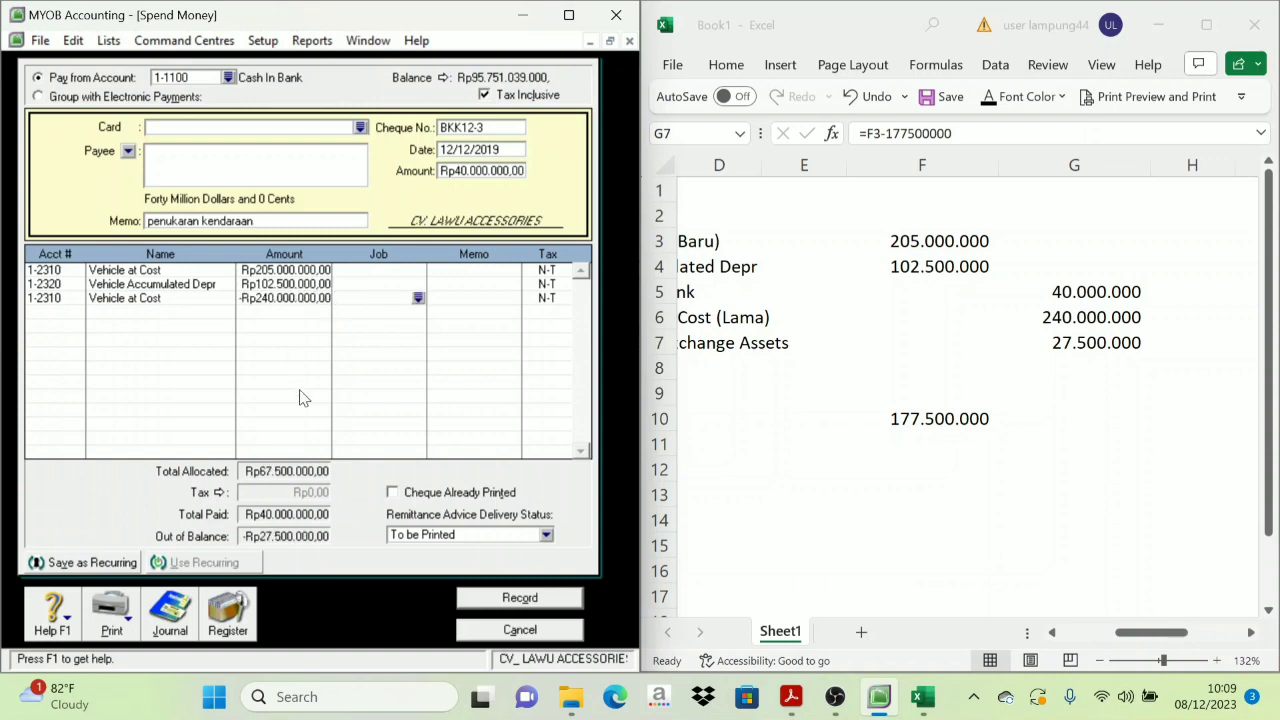
Step: Allocate -Rp27.500.000 to account 8-1300 Gain on Exchange Assets on the fourth line, then record the payment and close Spend Money
{"action": "left_click", "coordinate": [56, 314]}
{"action": "type", "text": "6"}
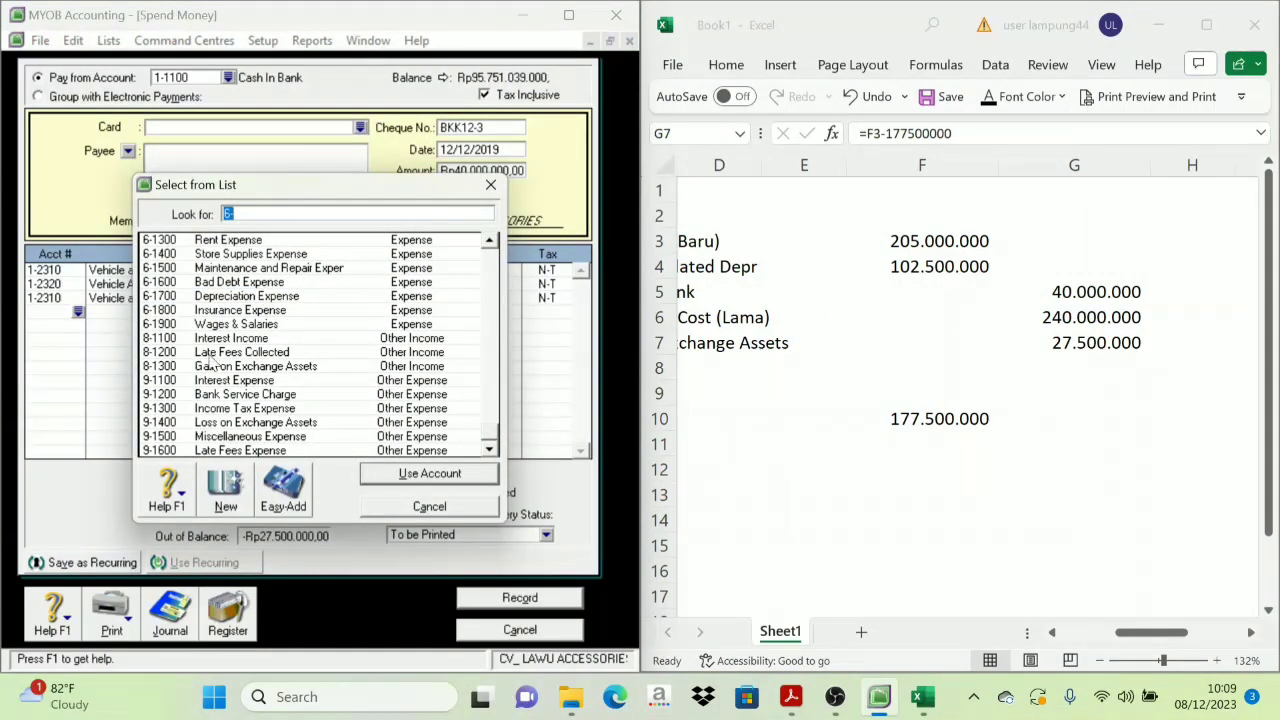
{"action": "left_click", "coordinate": [238, 367]}
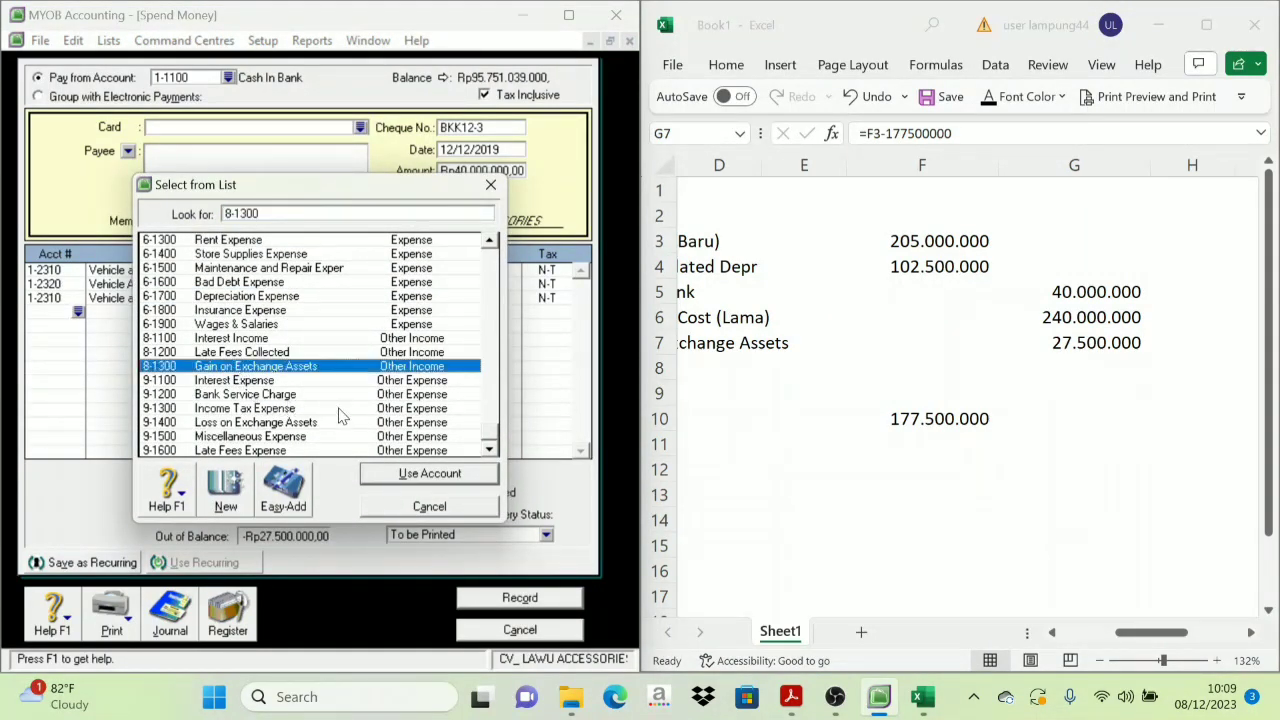
{"action": "left_click", "coordinate": [445, 471]}
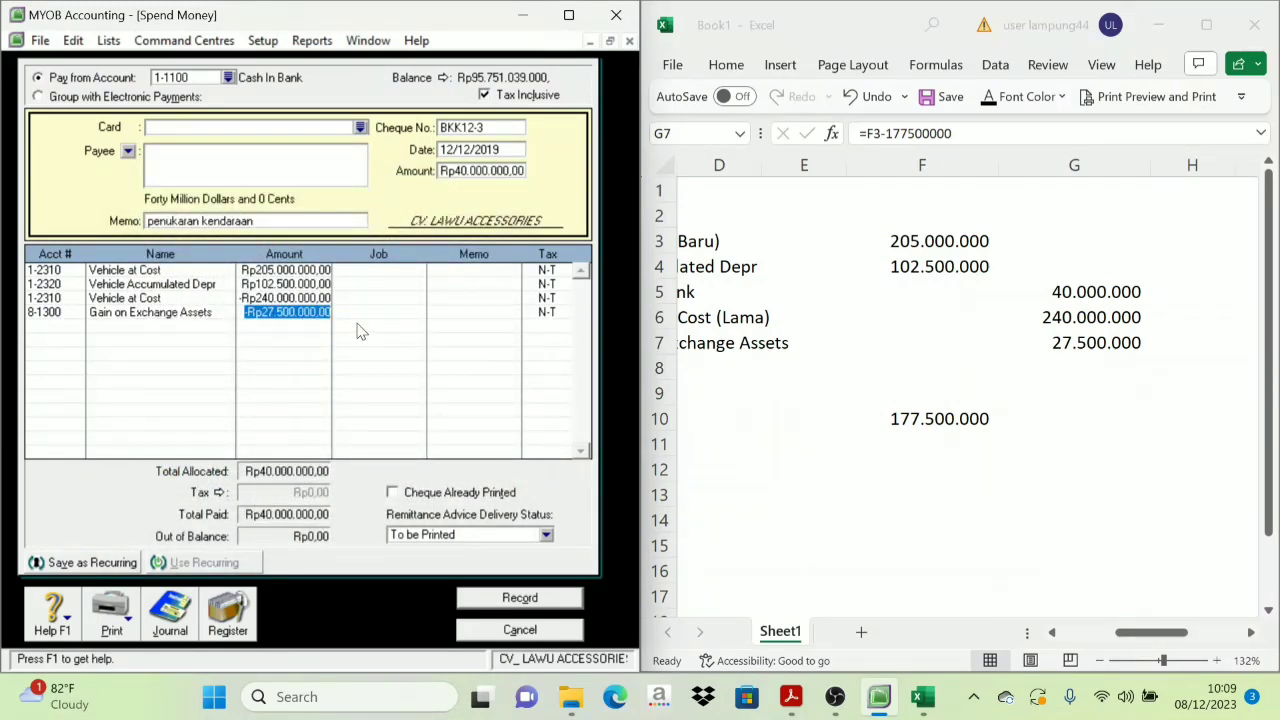
{"action": "key", "text": "Tab"}
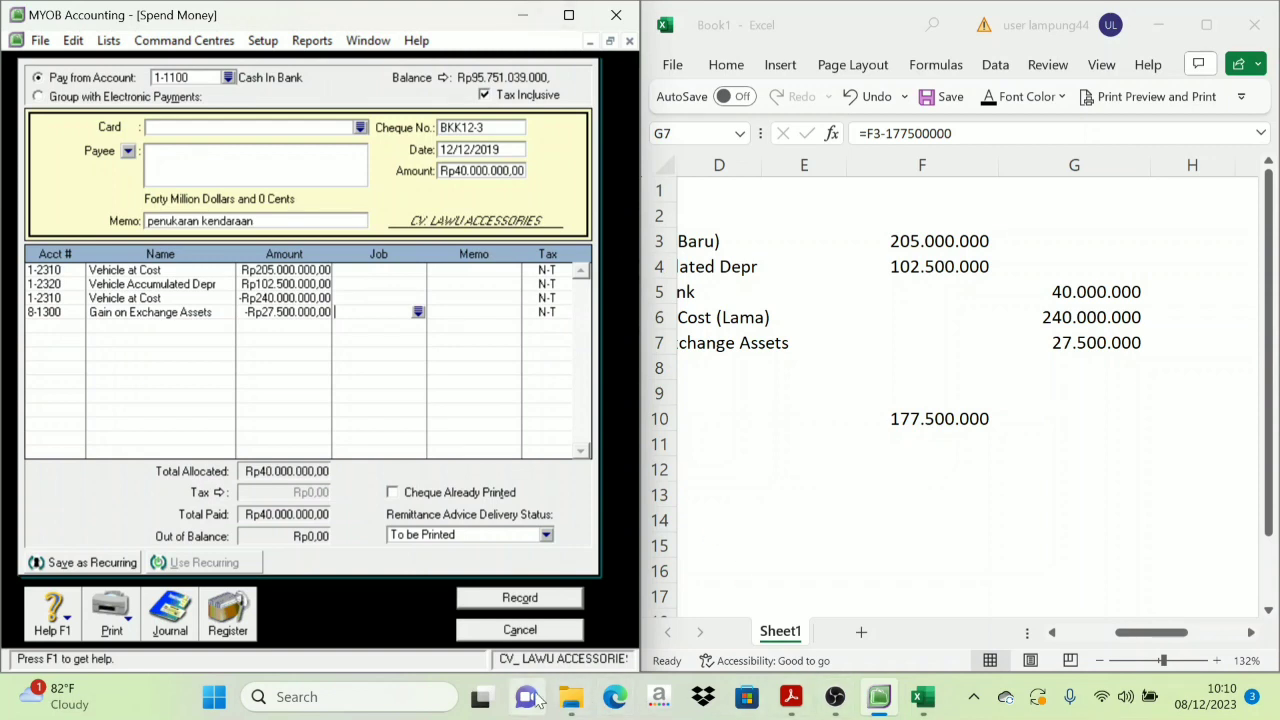
{"action": "left_click", "coordinate": [520, 600]}
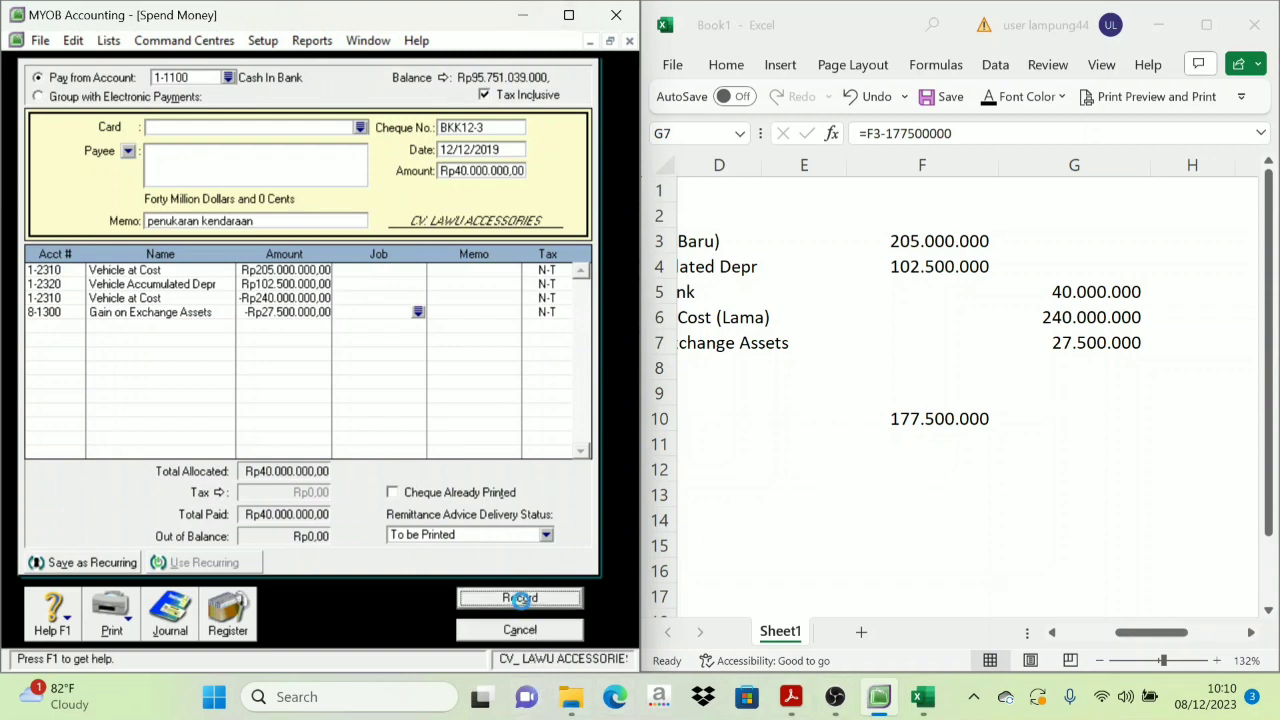
{"action": "left_click", "coordinate": [525, 630]}
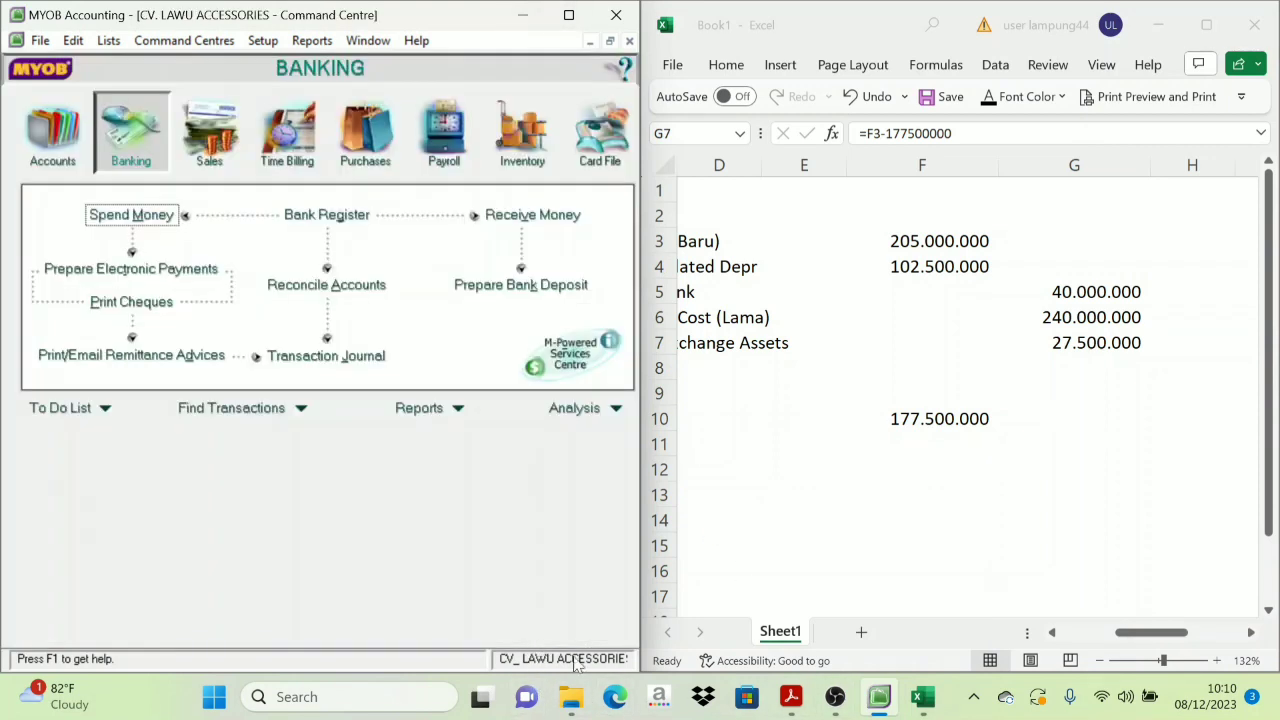
Step: Consult Transaksi 12 in the NASKAH PRAKTIK CV LAWU PDF and start a MYOB Receive Payments entry for customer Toko Rinjani Indah
{"action": "left_click", "coordinate": [784, 694]}
{"action": "scroll", "coordinate": [897, 289], "scroll_direction": "down", "scroll_amount": 5}
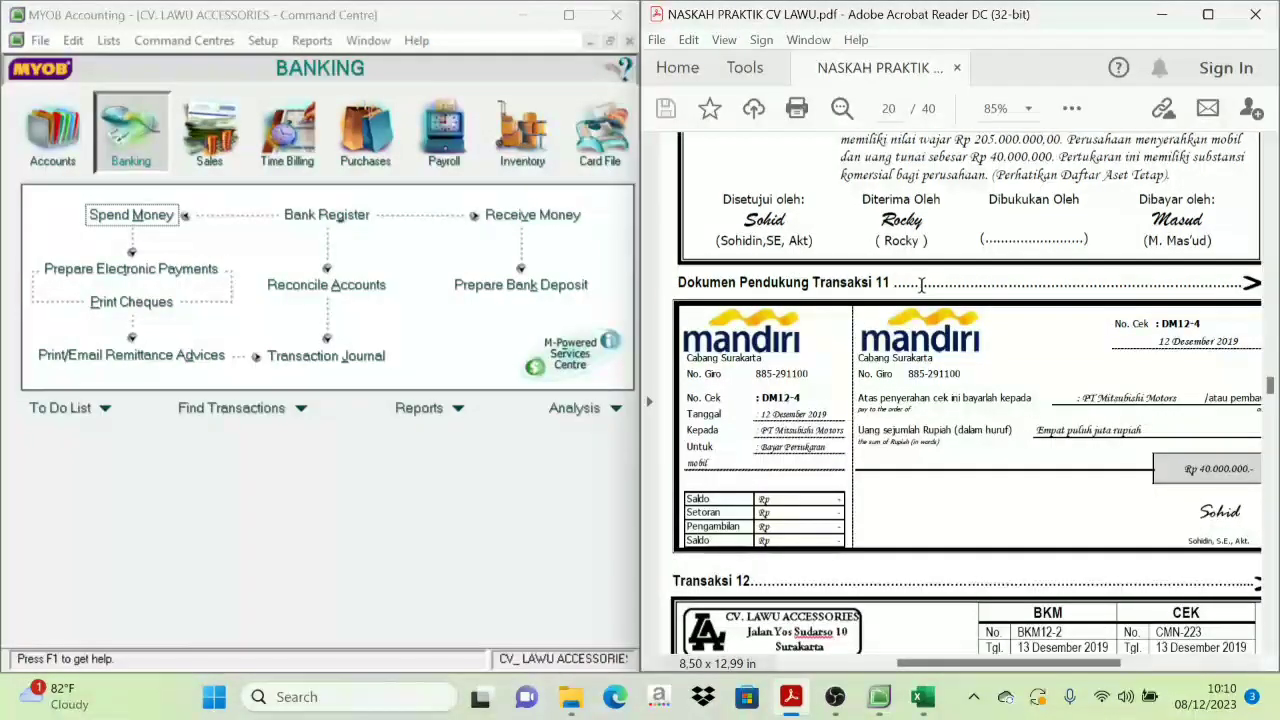
{"action": "scroll", "coordinate": [910, 290], "scroll_direction": "down", "scroll_amount": 4}
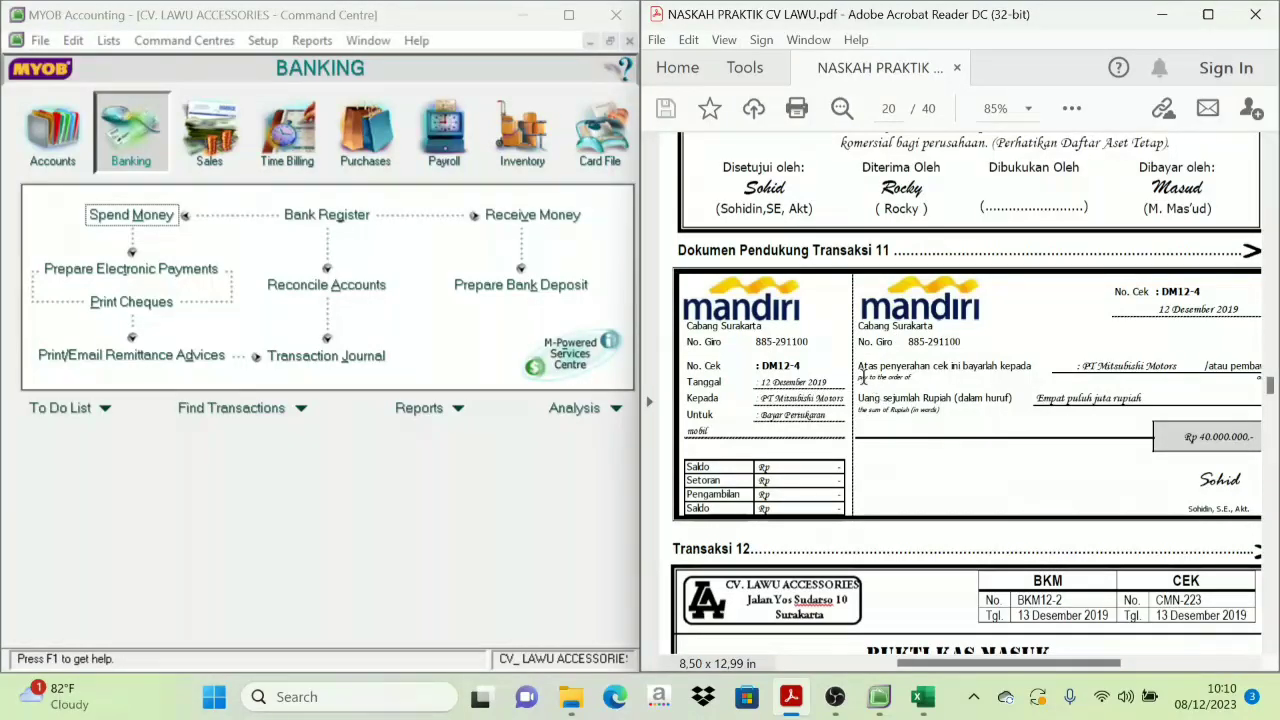
{"action": "scroll", "coordinate": [858, 375], "scroll_direction": "down", "scroll_amount": 3}
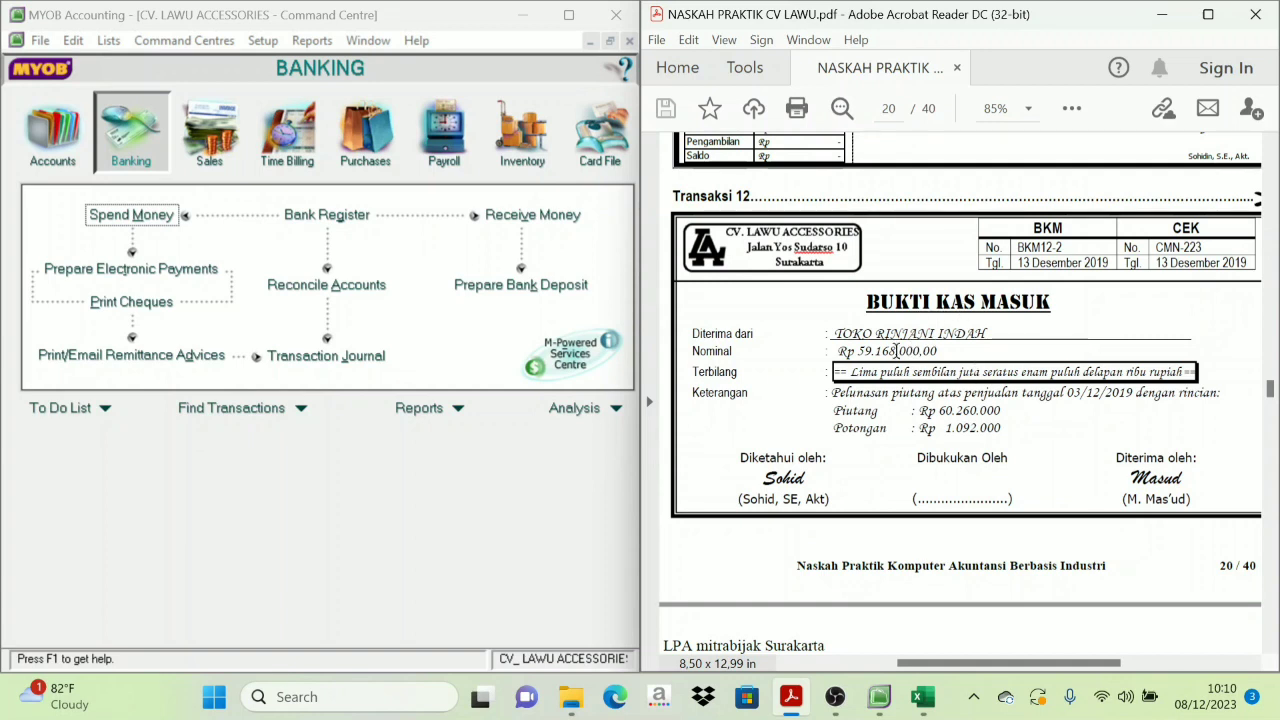
{"action": "left_click", "coordinate": [215, 168]}
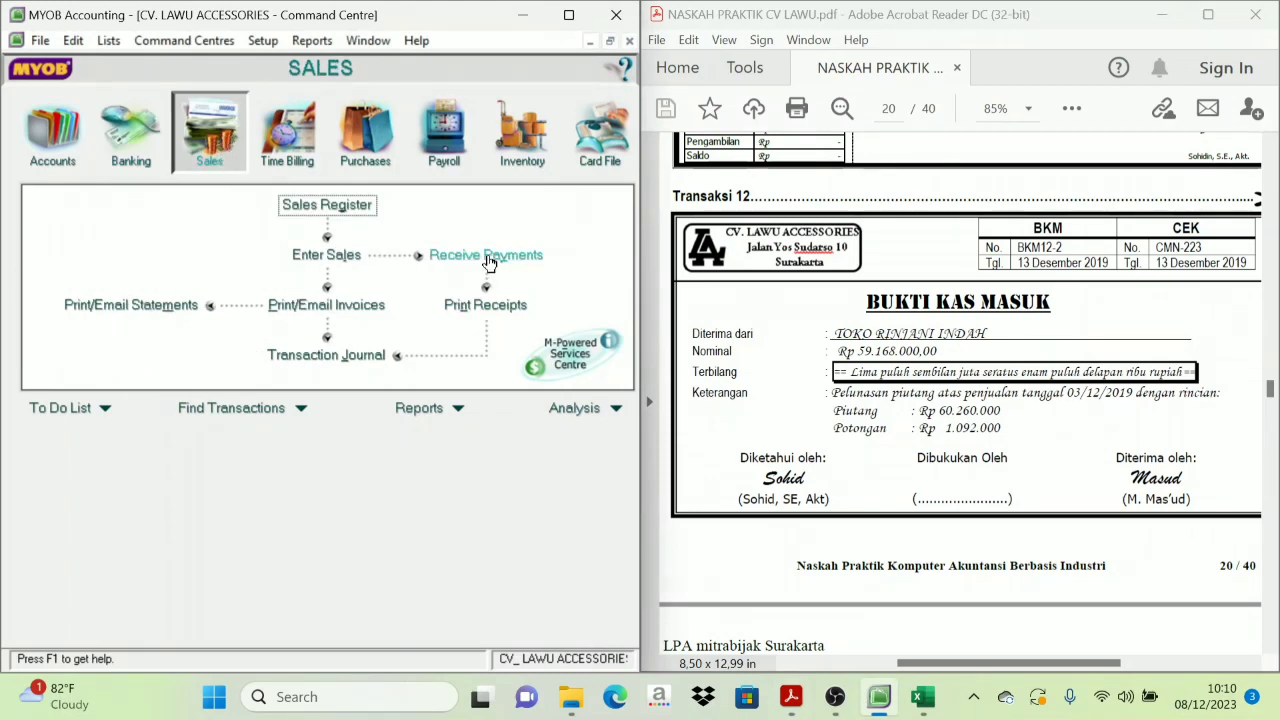
{"action": "left_click", "coordinate": [489, 262]}
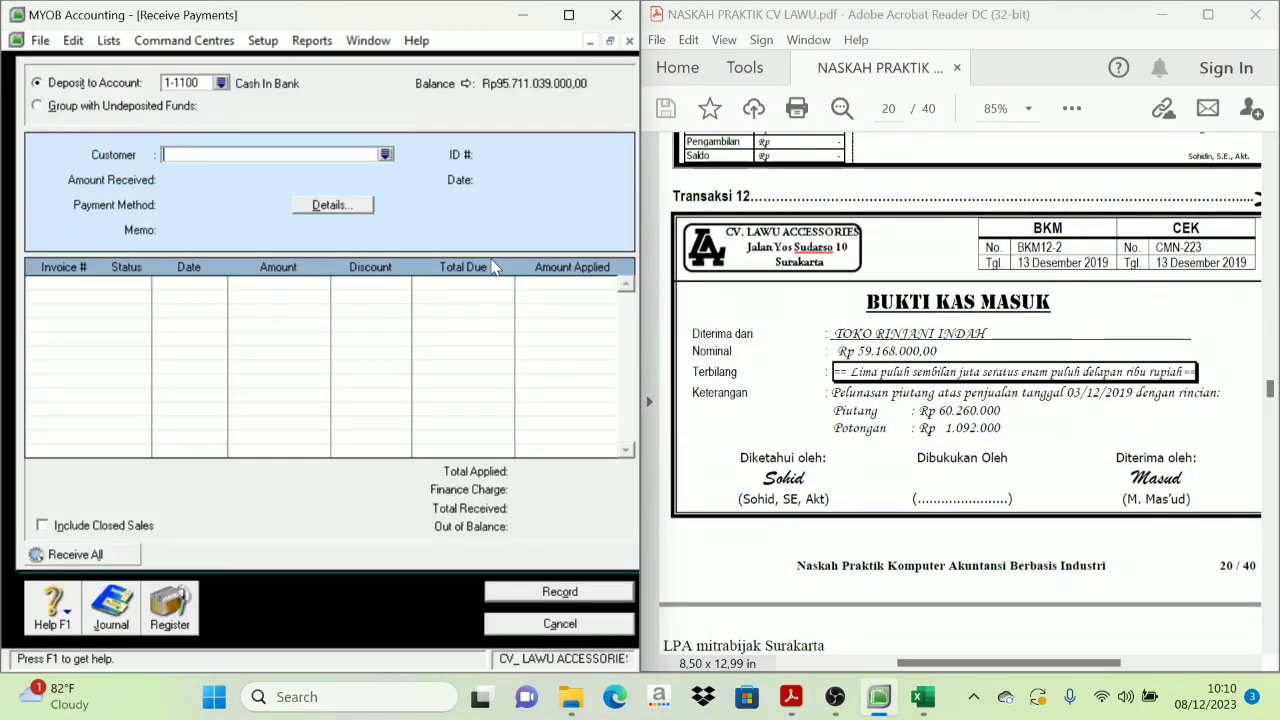
{"action": "left_click", "coordinate": [386, 155]}
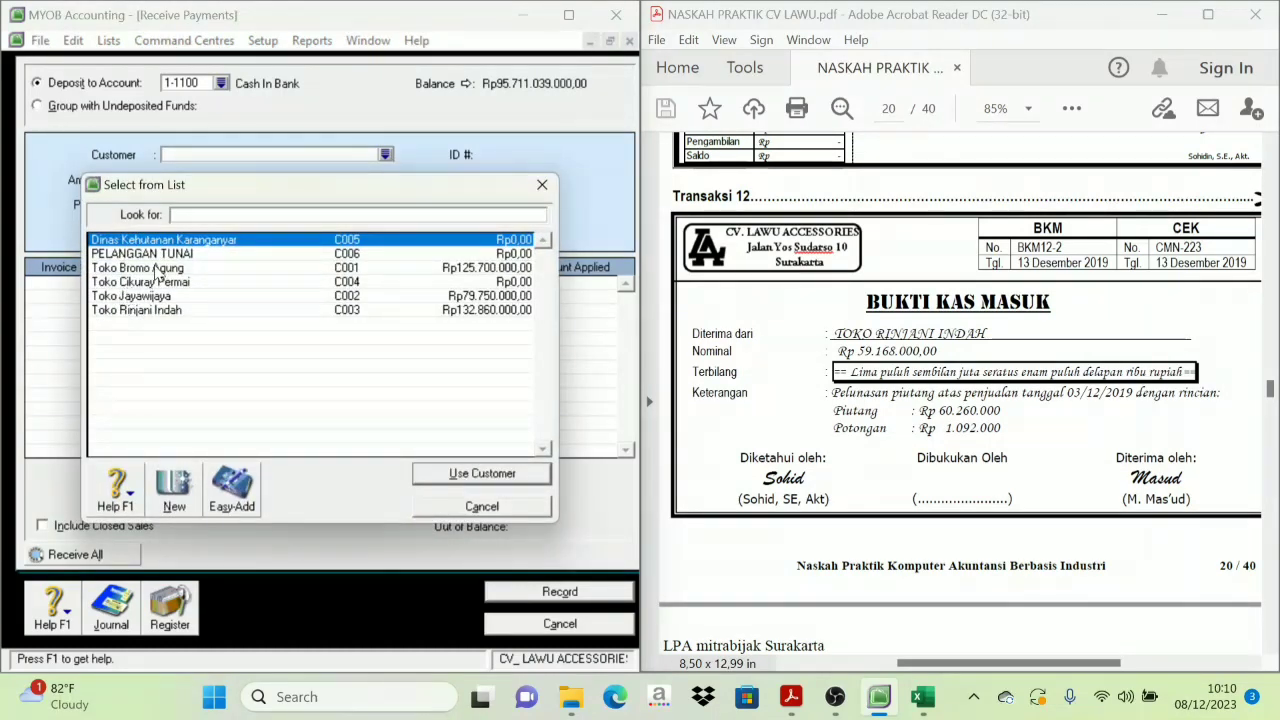
{"action": "left_click", "coordinate": [153, 312]}
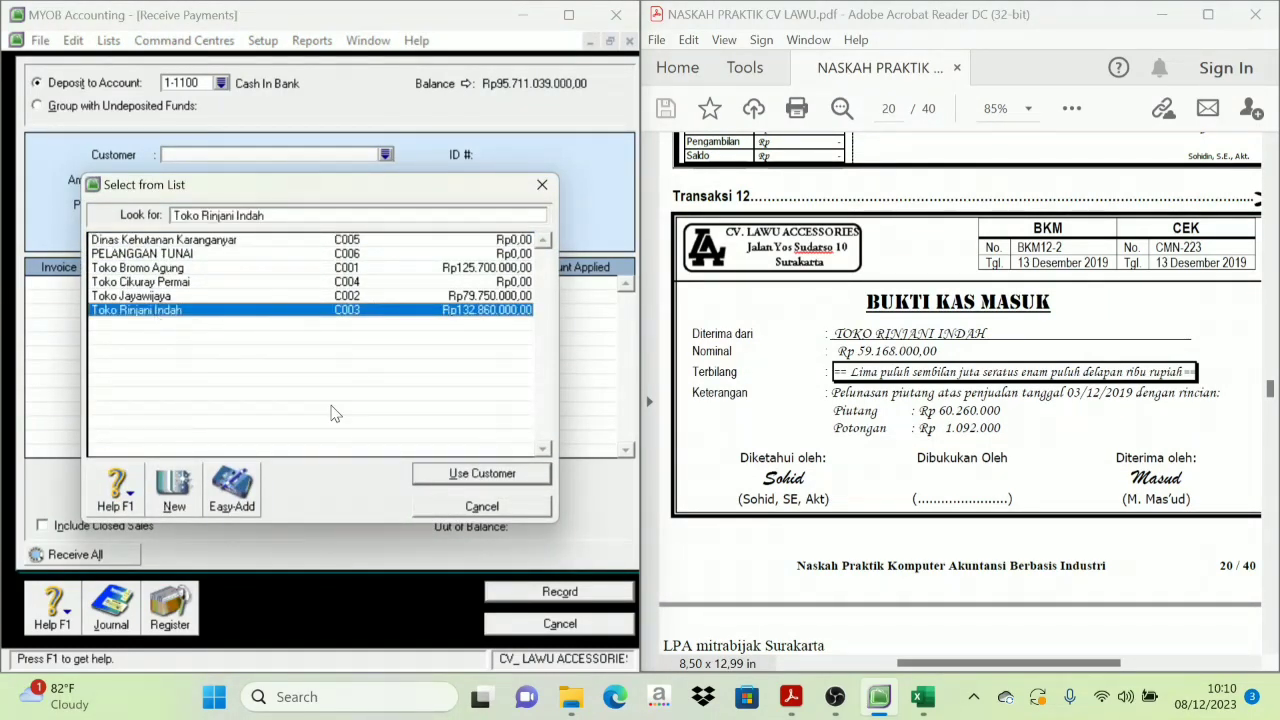
{"action": "left_click", "coordinate": [482, 474]}
Step: Fill in the customer payment with ID BKM12-2, date 13/12/2019 and amount received Rp59.168.000
{"action": "left_click", "coordinate": [526, 161]}
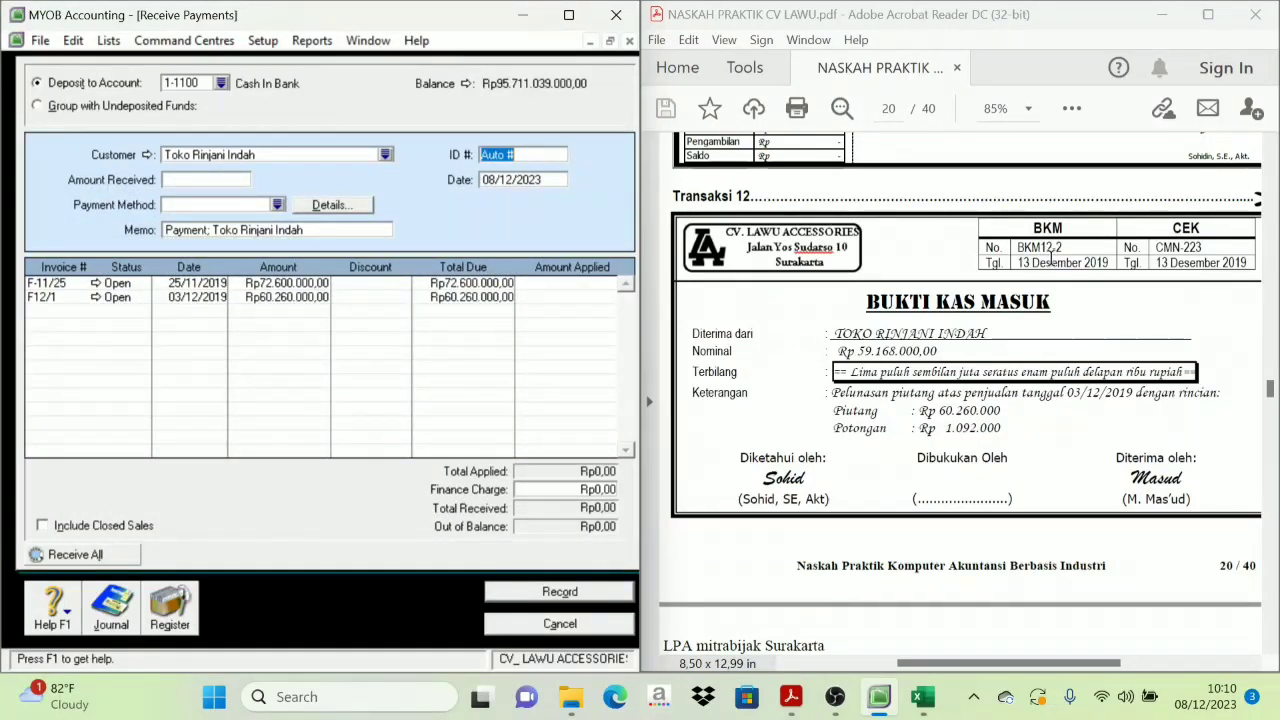
{"action": "type", "text": "BKM12-2"}
{"action": "key", "text": "Tab"}
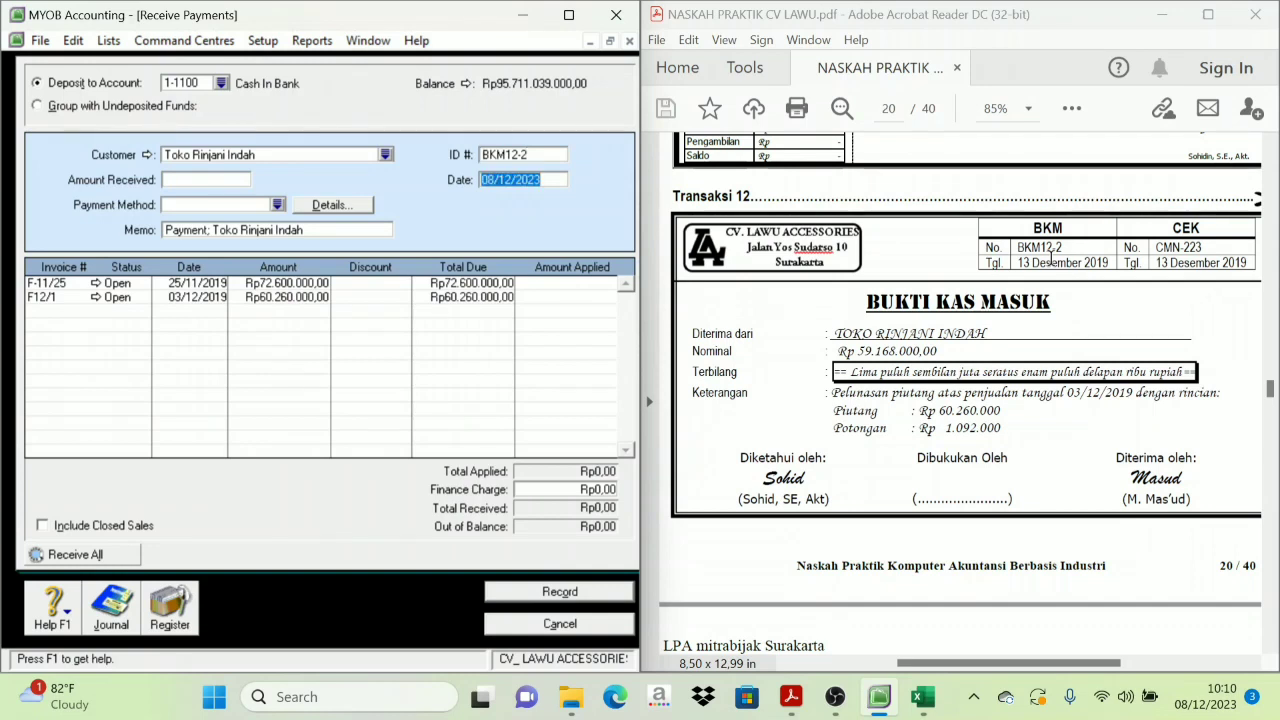
{"action": "type", "text": "13"}
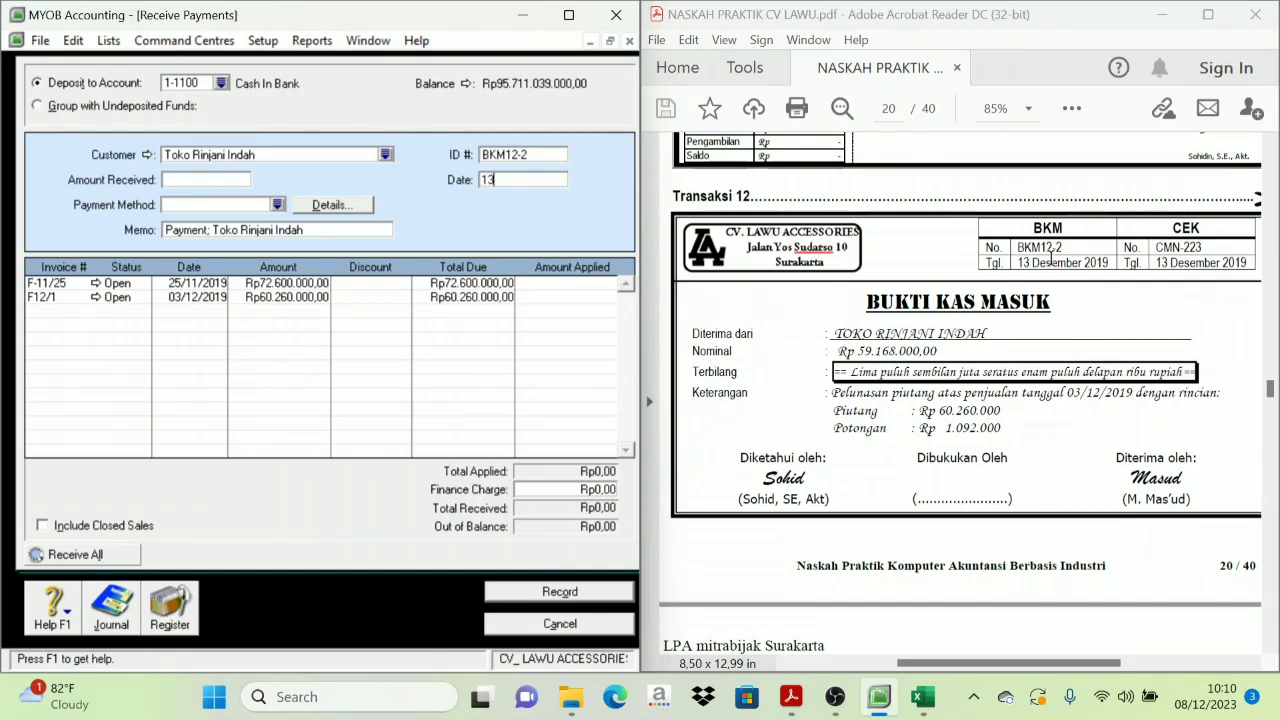
{"action": "type", "text": "/12/2019"}
{"action": "key", "text": "Tab"}
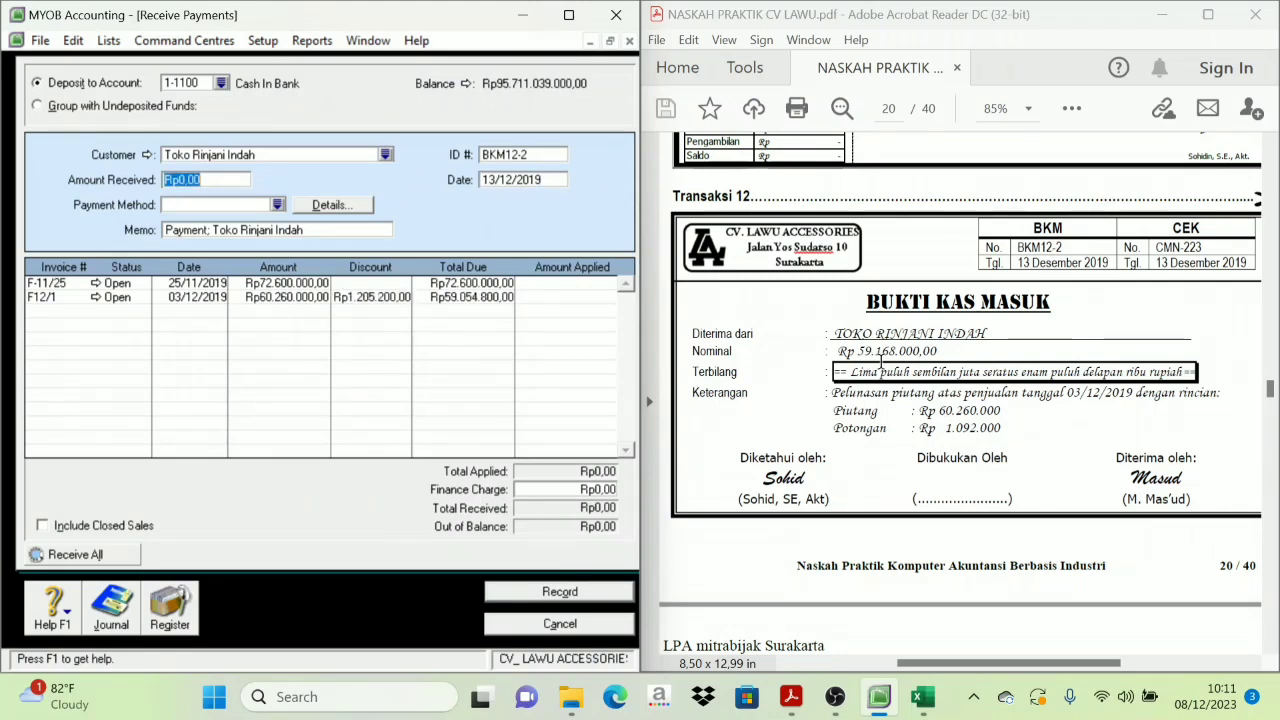
{"action": "type", "text": "59168000"}
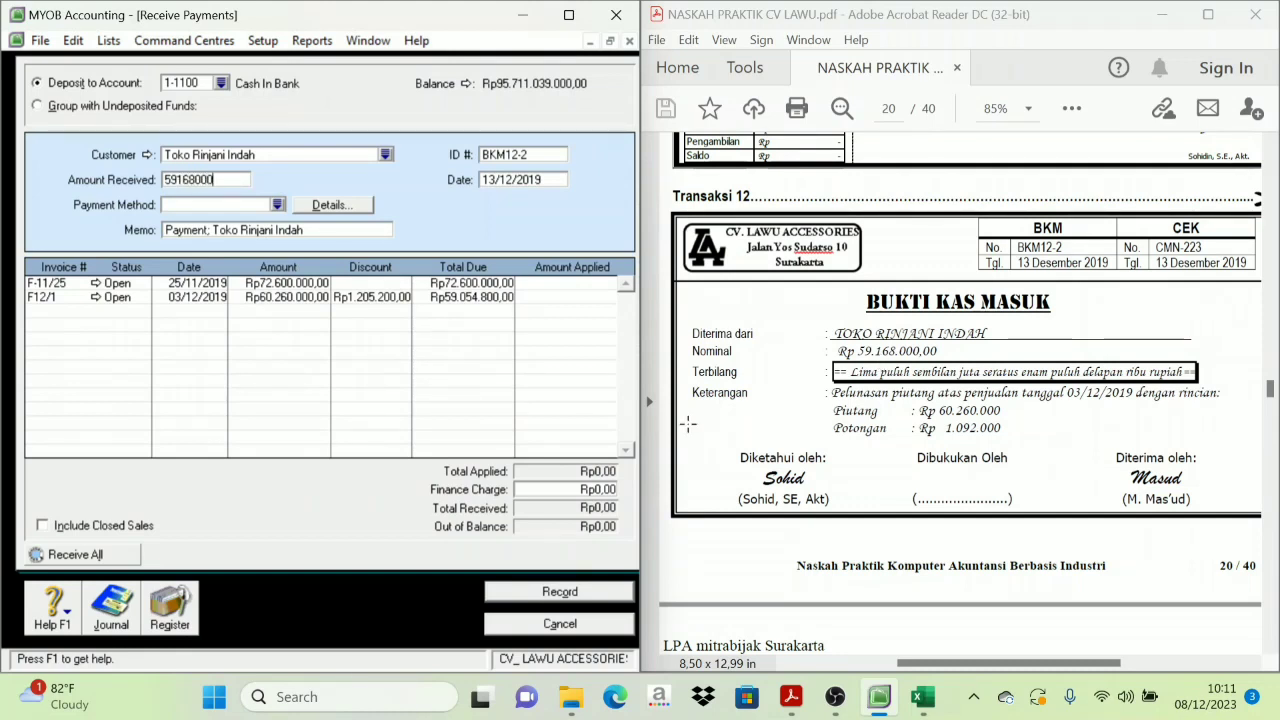
{"action": "key", "text": "Tab"}
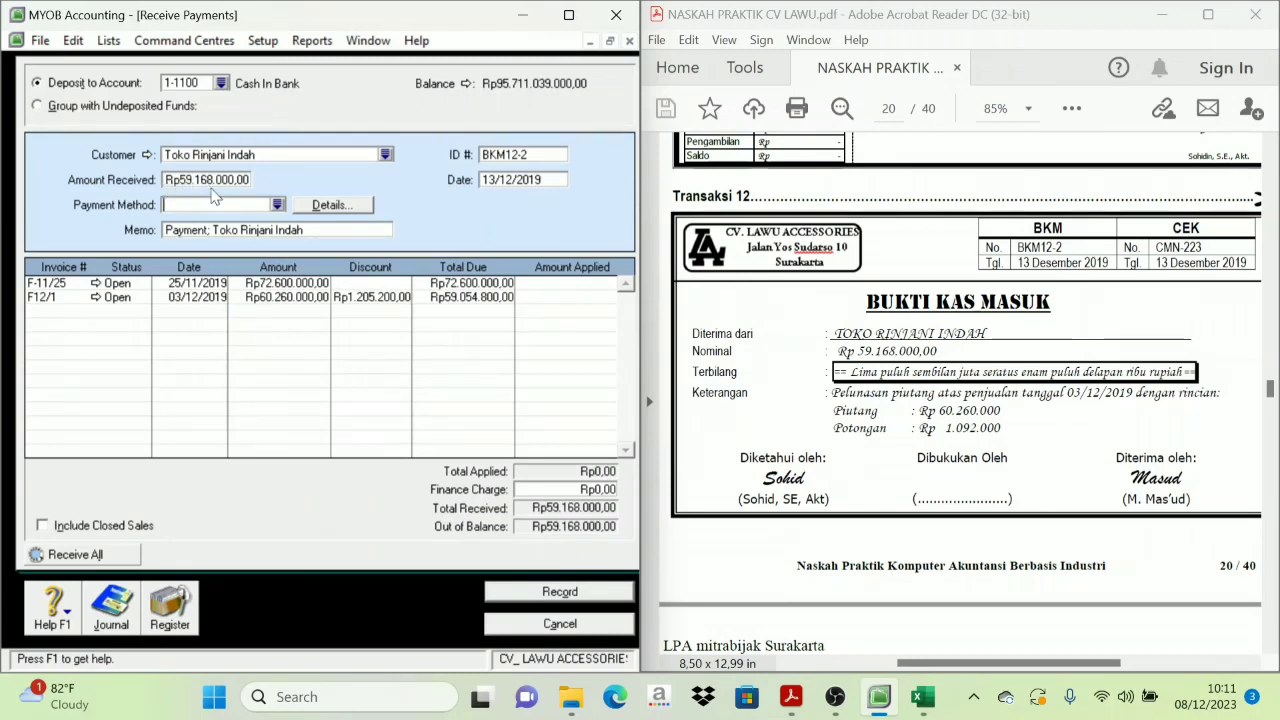
Step: Set the discount on invoice F12/1 to Rp1.092.000 and apply Rp59.168.000 of the payment to it
{"action": "left_click", "coordinate": [578, 297]}
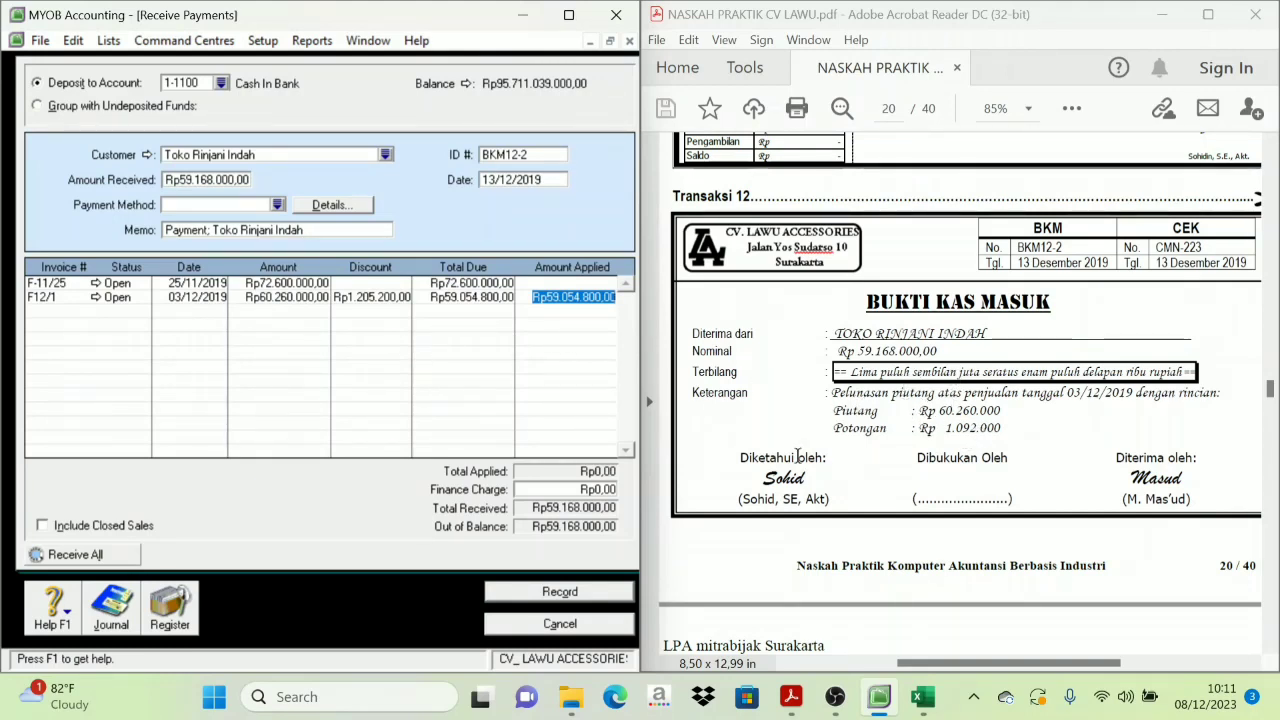
{"action": "left_click", "coordinate": [372, 297]}
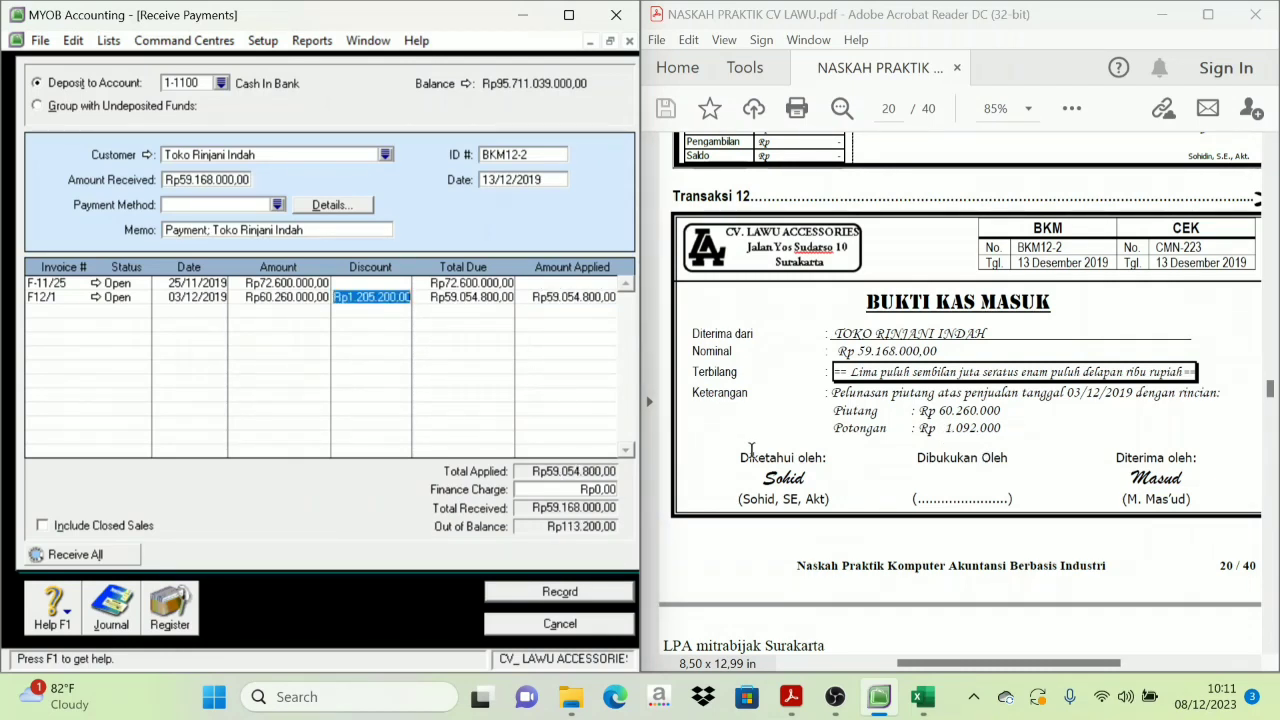
{"action": "type", "text": "1"}
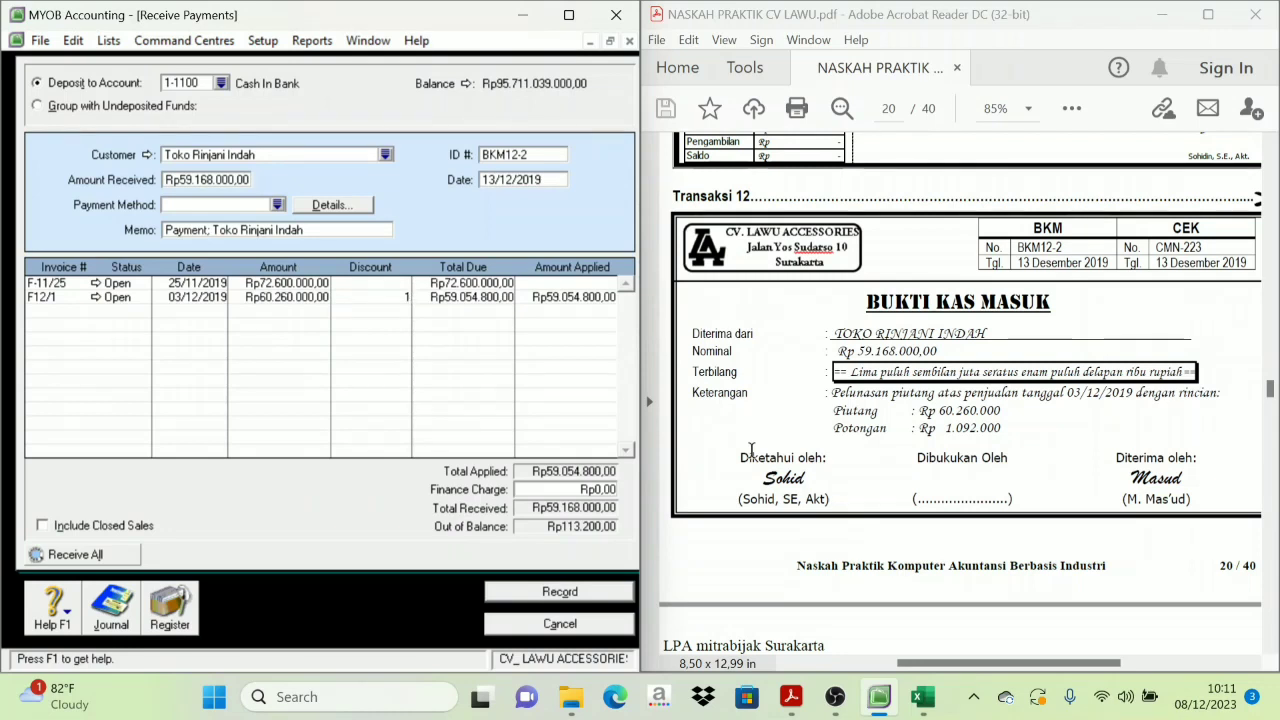
{"action": "type", "text": "092000"}
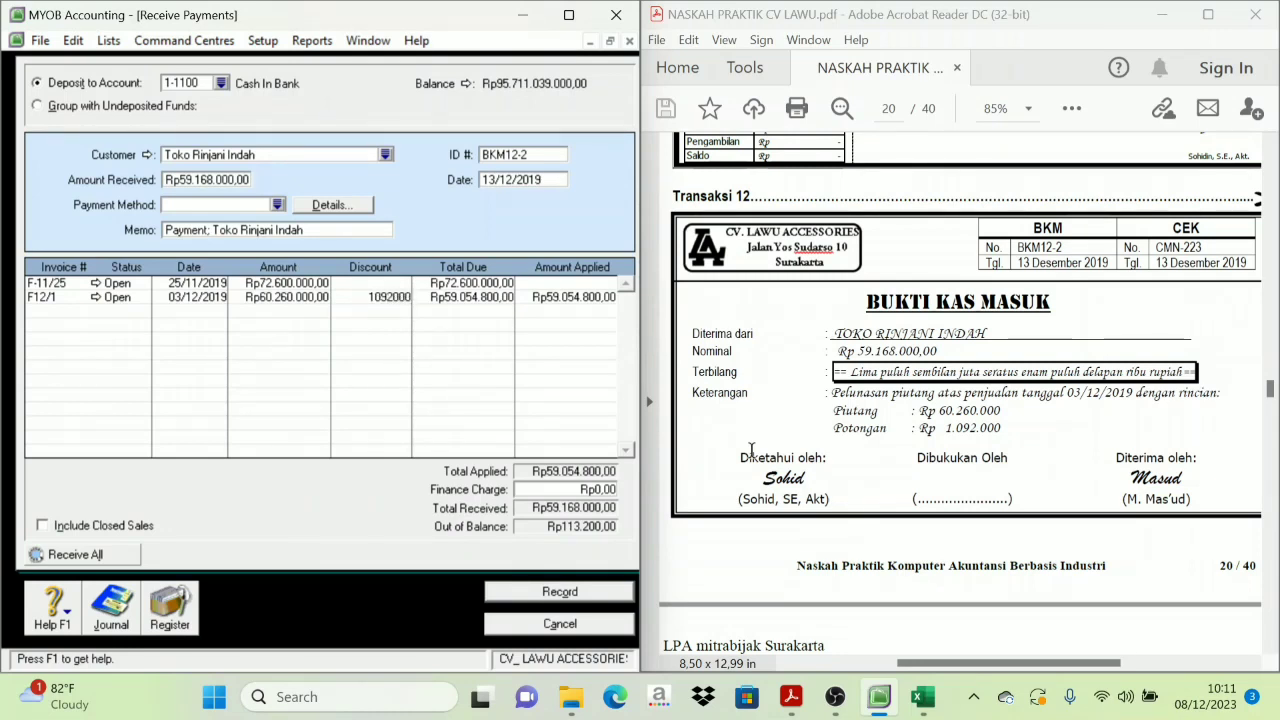
{"action": "key", "text": "Tab"}
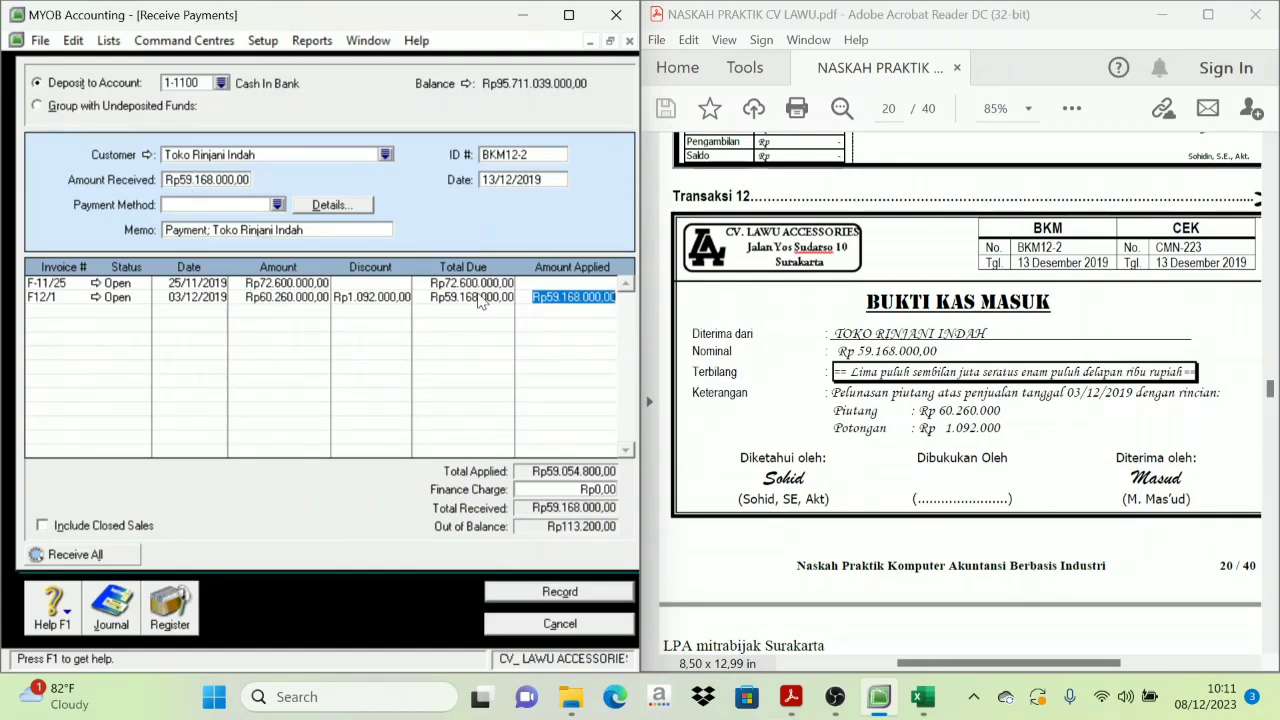
{"action": "key", "text": "Tab"}
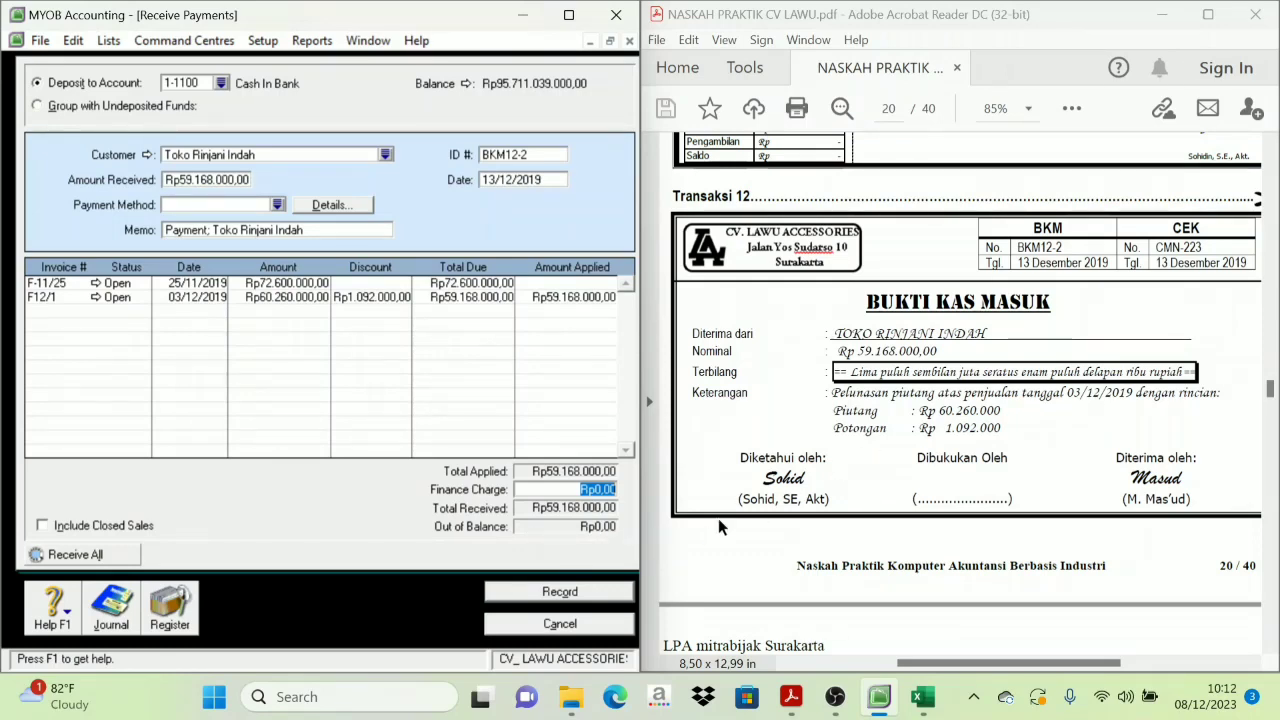
Step: Record the customer payment, leaving the discount credit memo for printing later, and close Receive Payments
{"action": "left_click", "coordinate": [583, 592]}
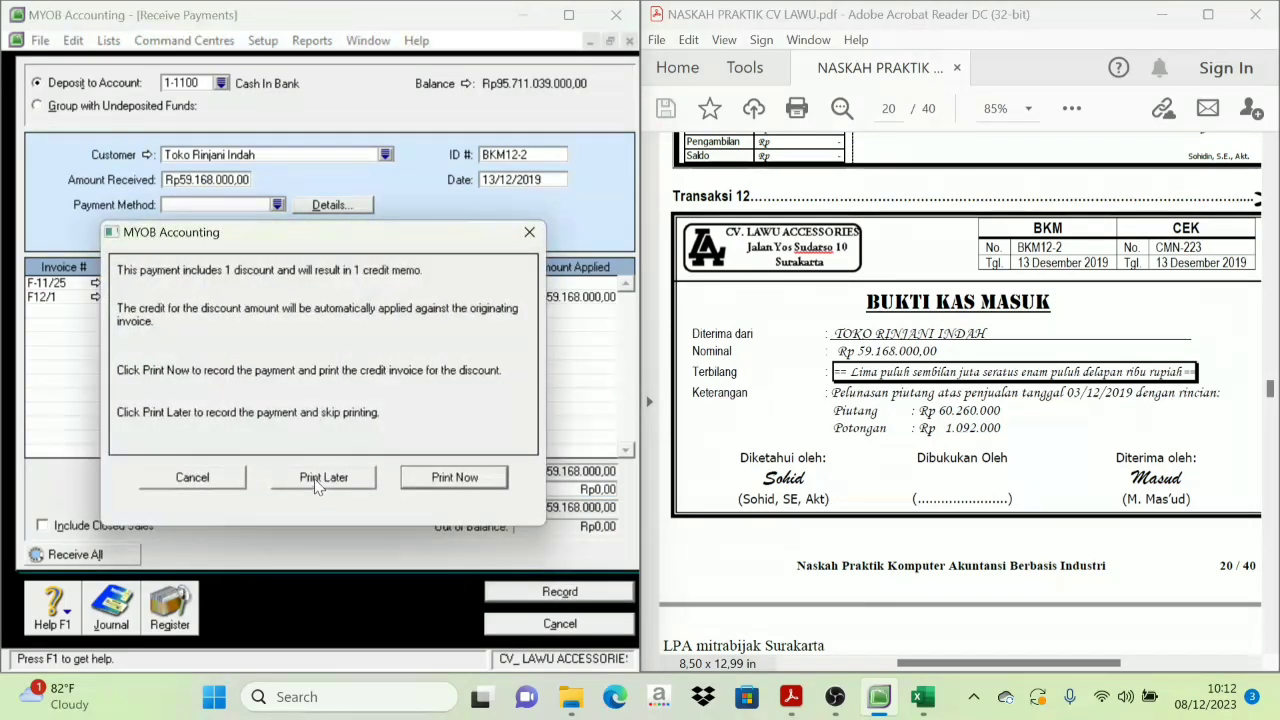
{"action": "left_click", "coordinate": [316, 470]}
{"action": "left_click", "coordinate": [550, 625]}
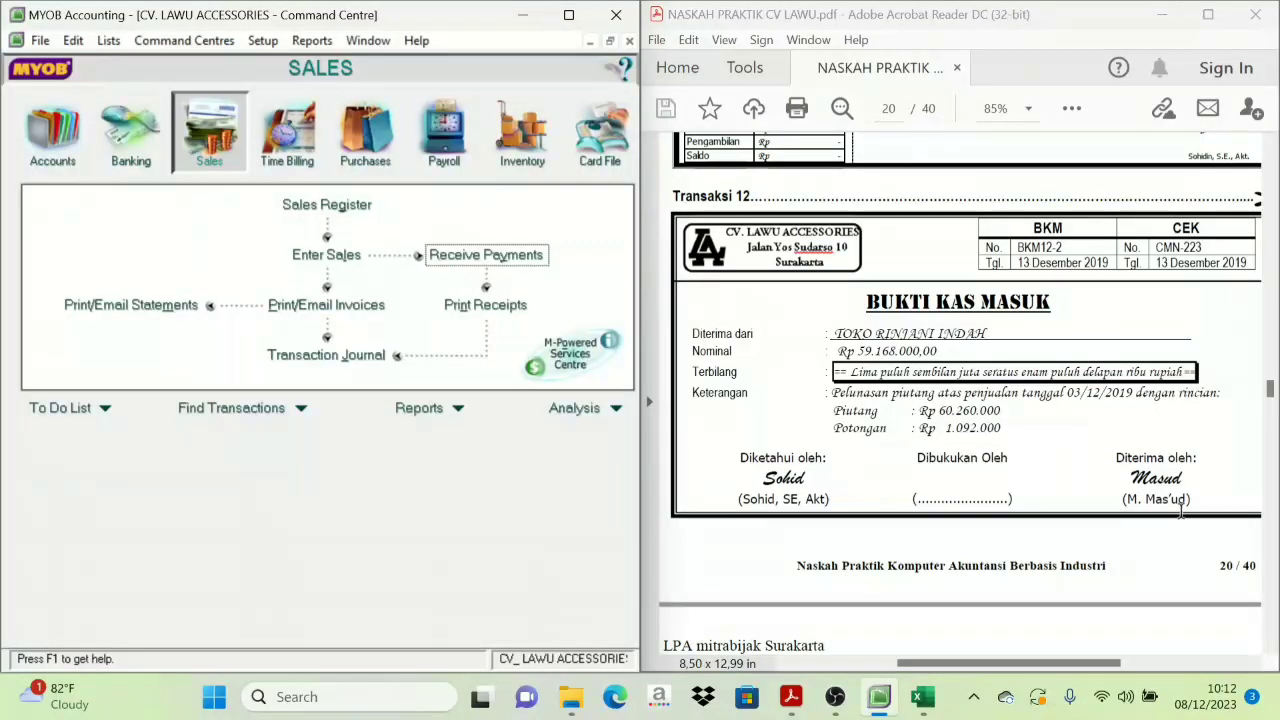
Step: Review the supporting documents for Transaksi 12 and the Transaksi 13 cash sale note in the practice PDF
{"action": "scroll", "coordinate": [801, 290], "scroll_direction": "down", "scroll_amount": 8}
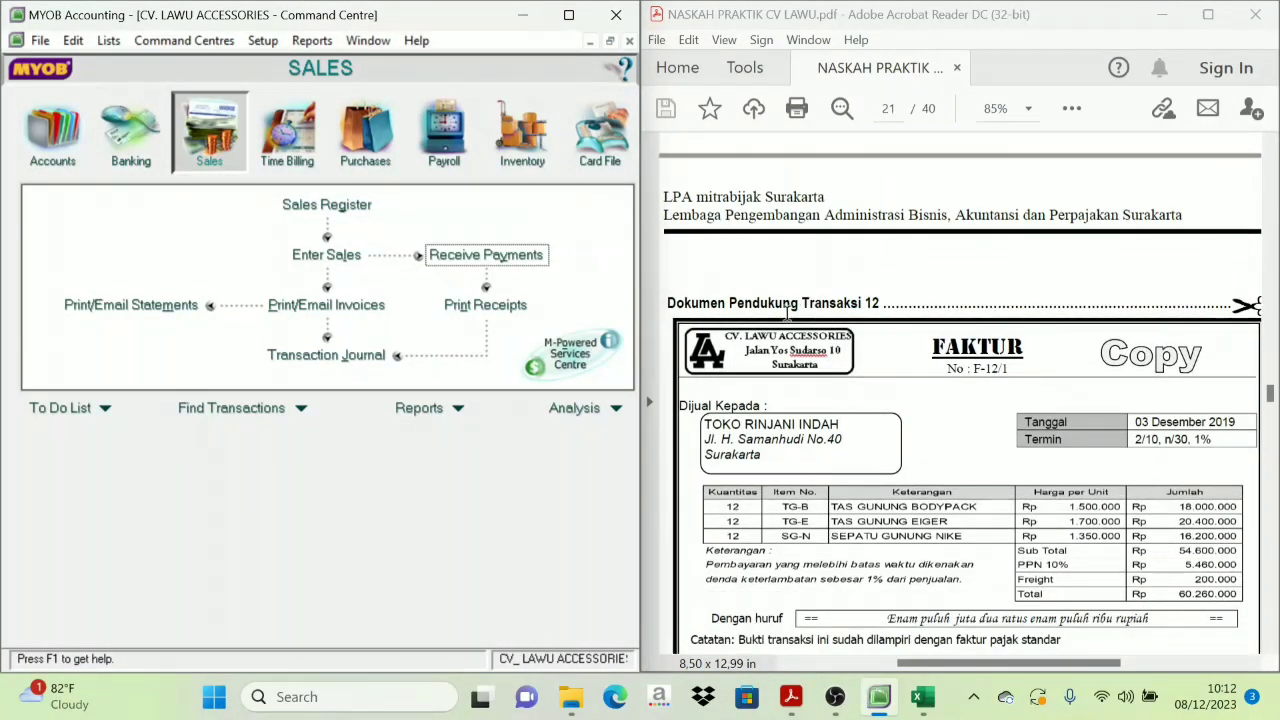
{"action": "scroll", "coordinate": [877, 322], "scroll_direction": "down", "scroll_amount": 2}
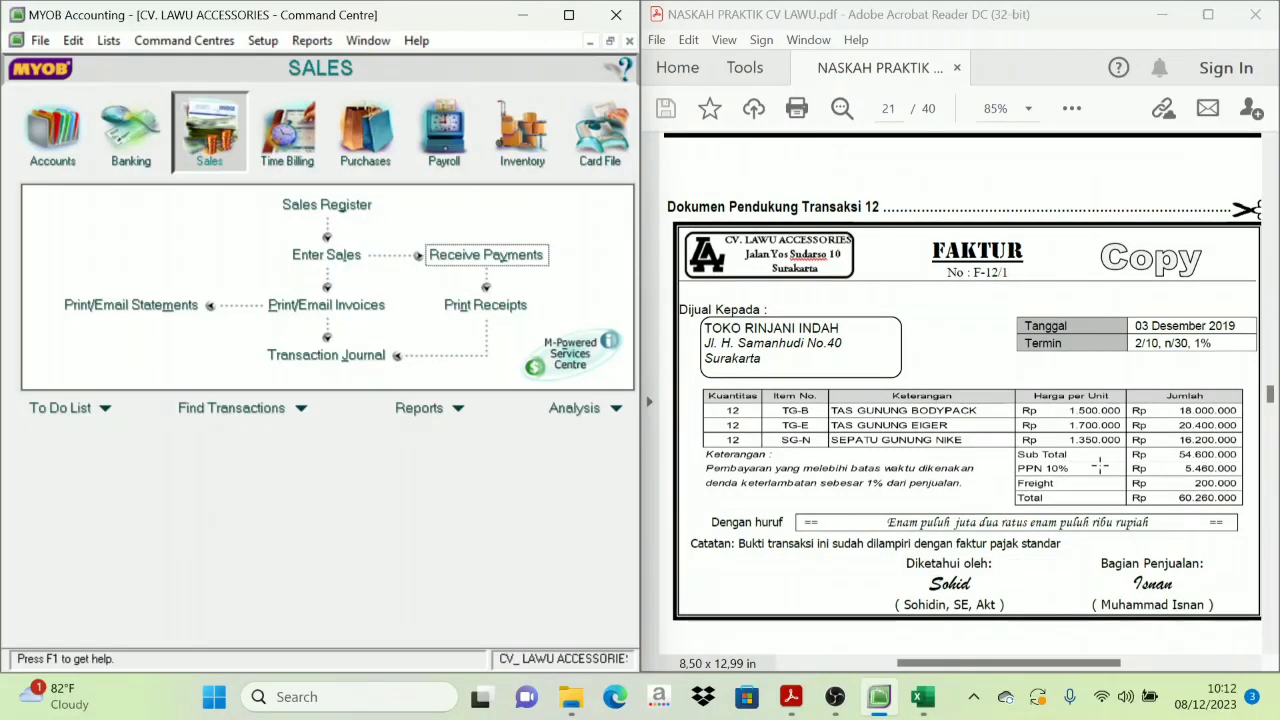
{"action": "scroll", "coordinate": [960, 460], "scroll_direction": "down", "scroll_amount": 1}
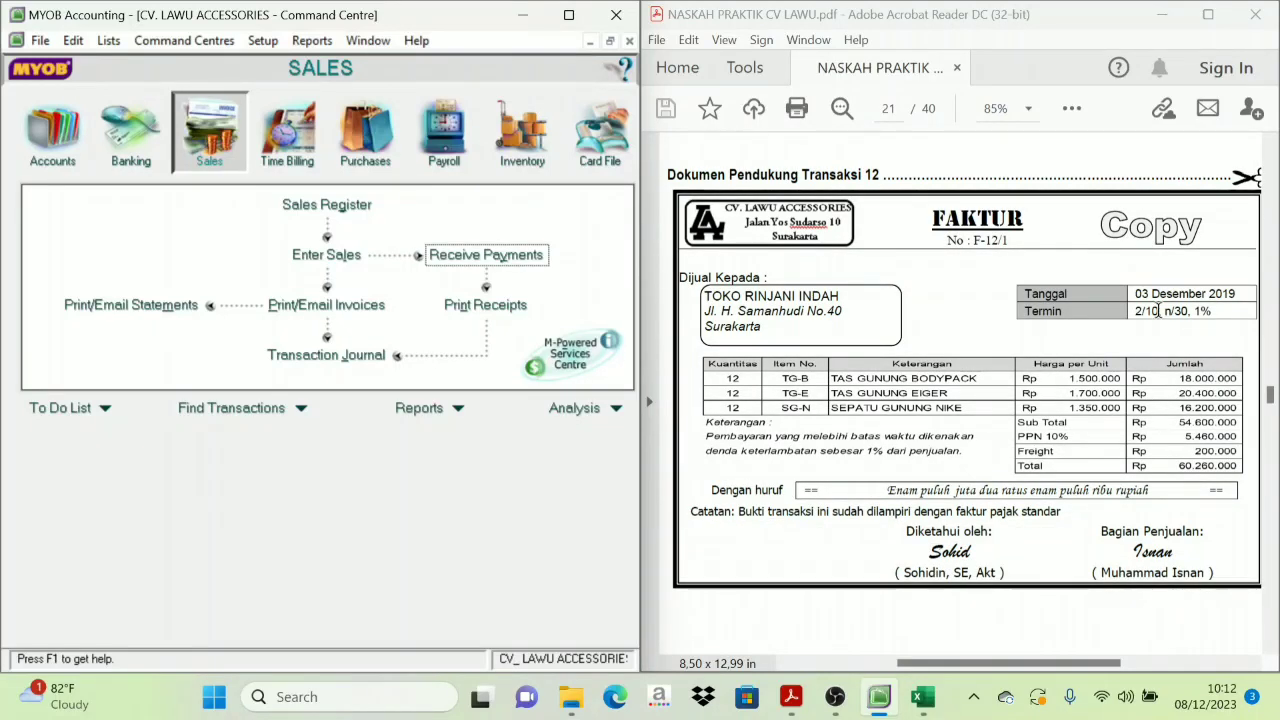
{"action": "scroll", "coordinate": [1192, 296], "scroll_direction": "down", "scroll_amount": 12}
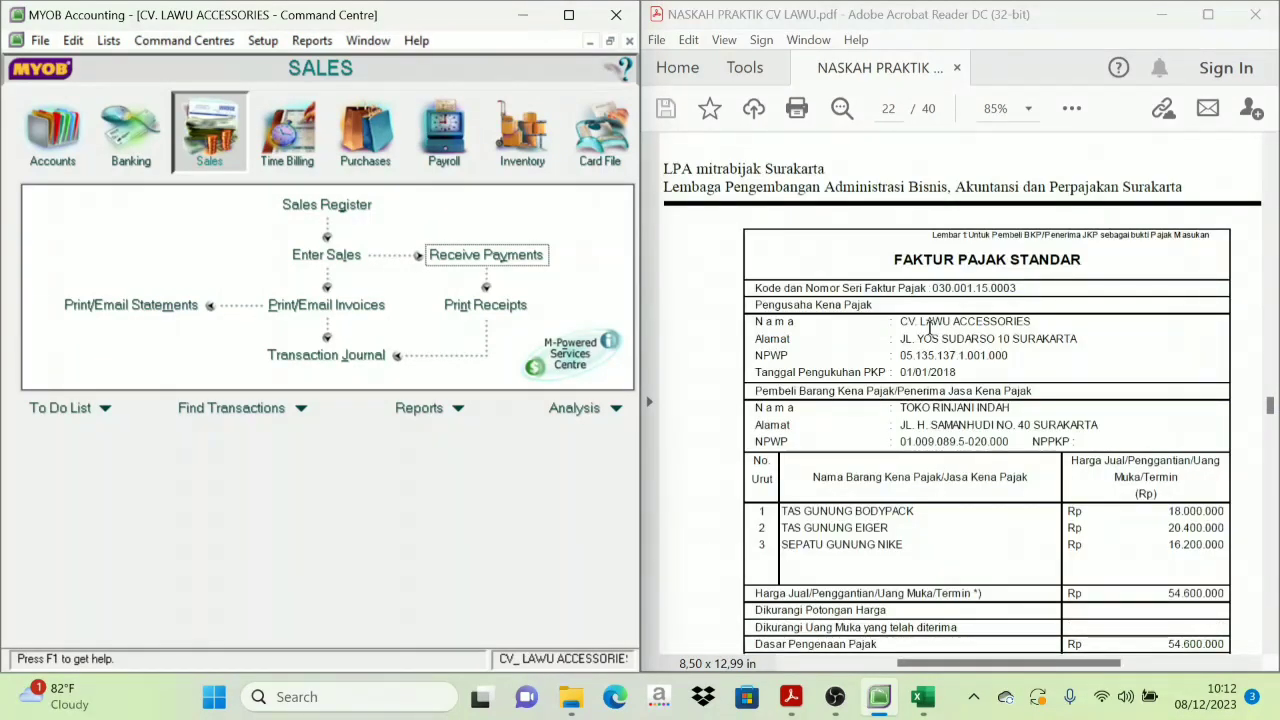
{"action": "scroll", "coordinate": [933, 366], "scroll_direction": "down", "scroll_amount": 1}
{"action": "scroll", "coordinate": [933, 352], "scroll_direction": "up", "scroll_amount": 12}
{"action": "scroll", "coordinate": [930, 355], "scroll_direction": "down", "scroll_amount": 12}
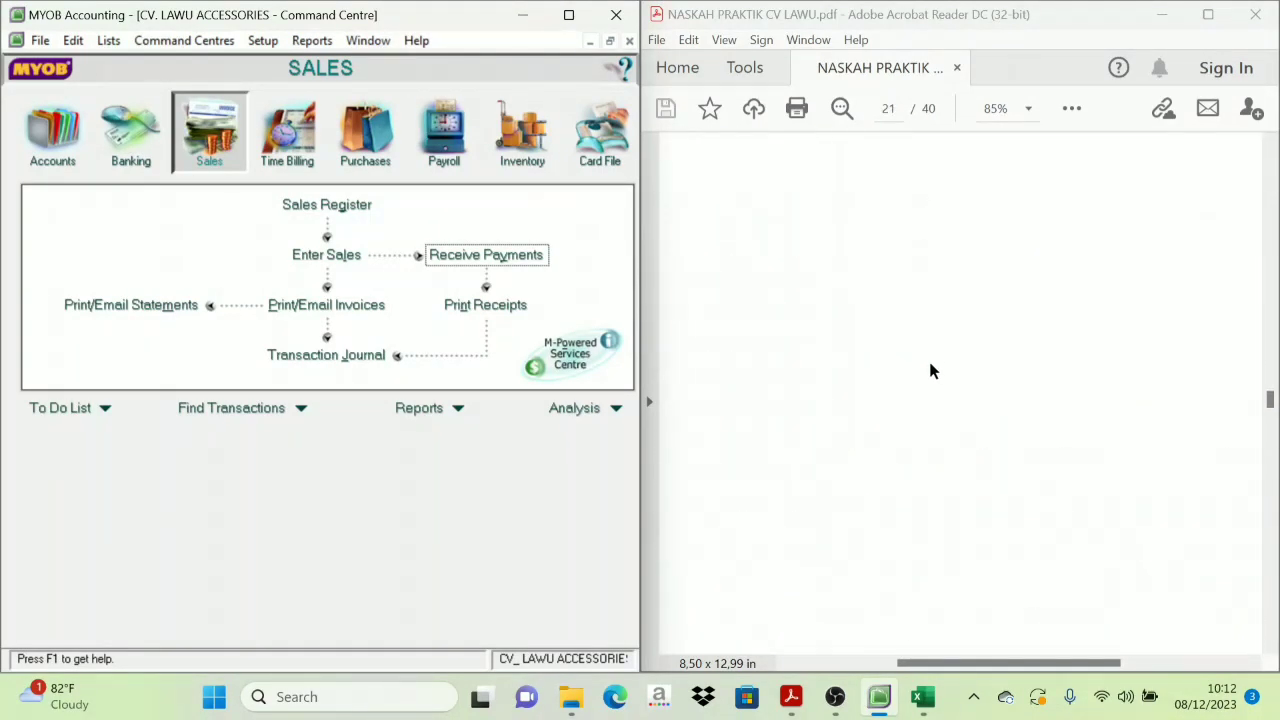
{"action": "scroll", "coordinate": [914, 470], "scroll_direction": "down", "scroll_amount": 20}
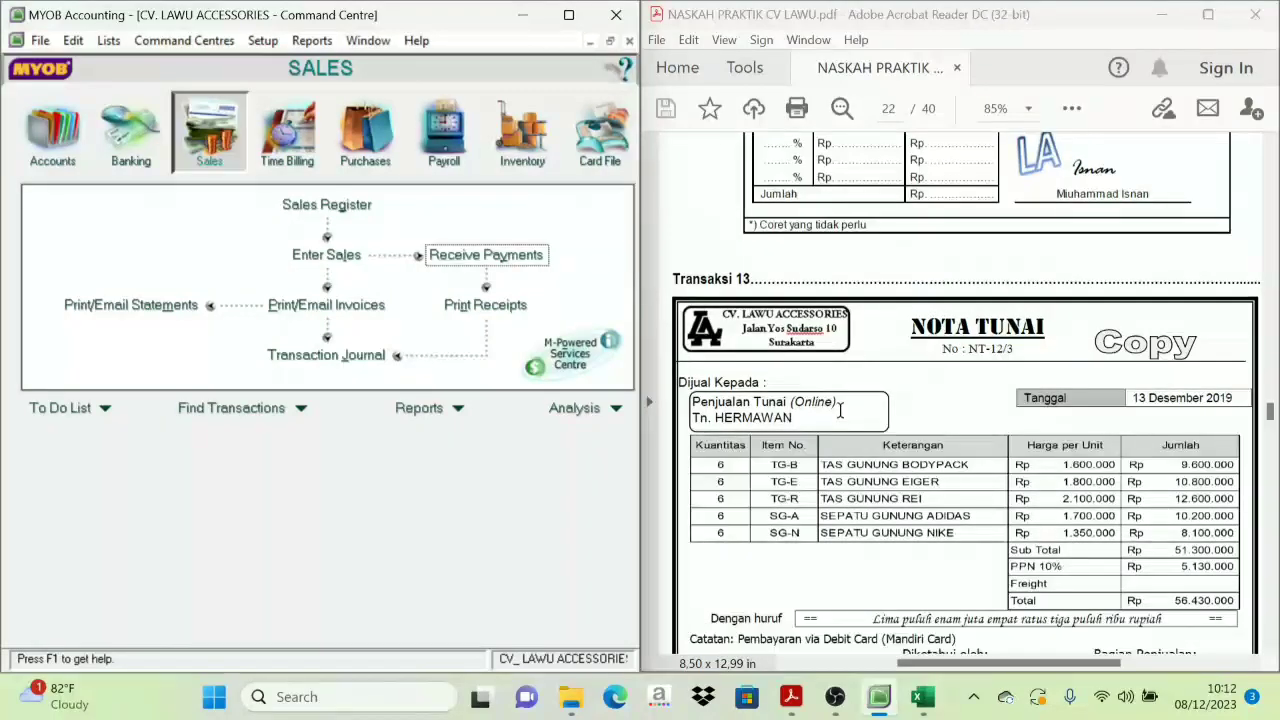
{"action": "scroll", "coordinate": [752, 313], "scroll_direction": "down", "scroll_amount": 3}
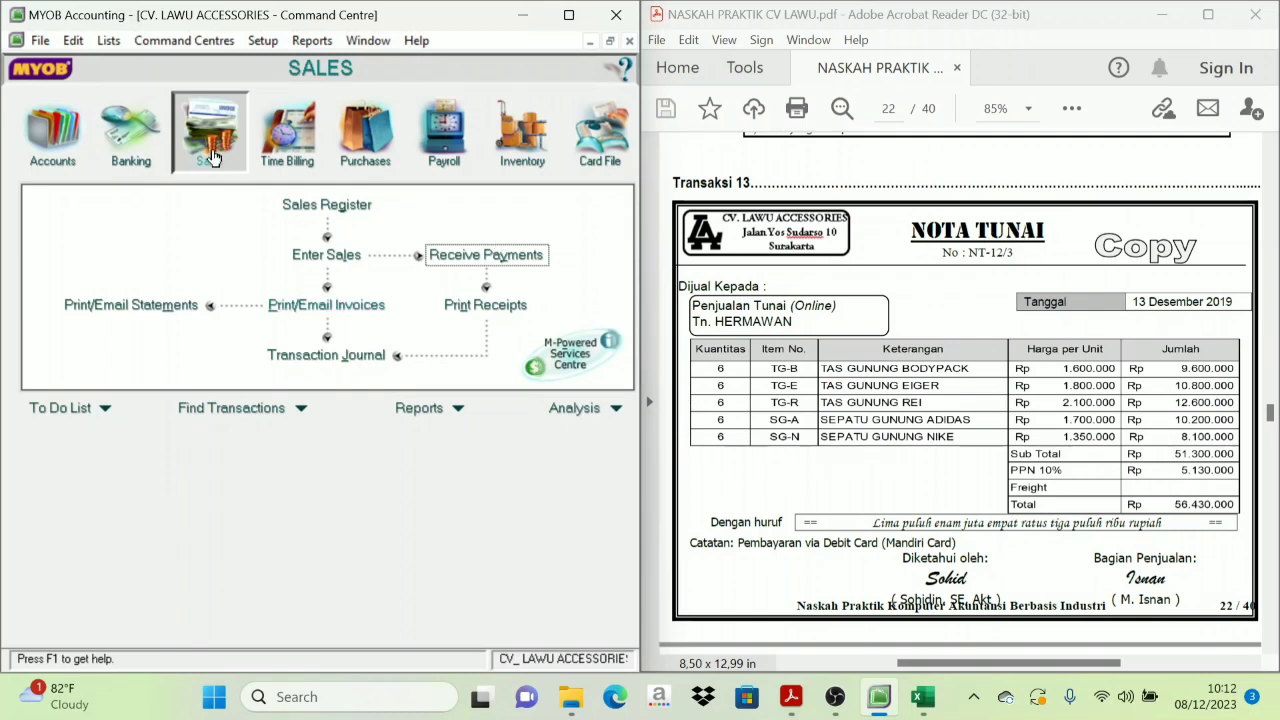
Step: Start a new item sales invoice in MYOB for the customer PELANGGAN TUNAI
{"action": "left_click", "coordinate": [326, 262]}
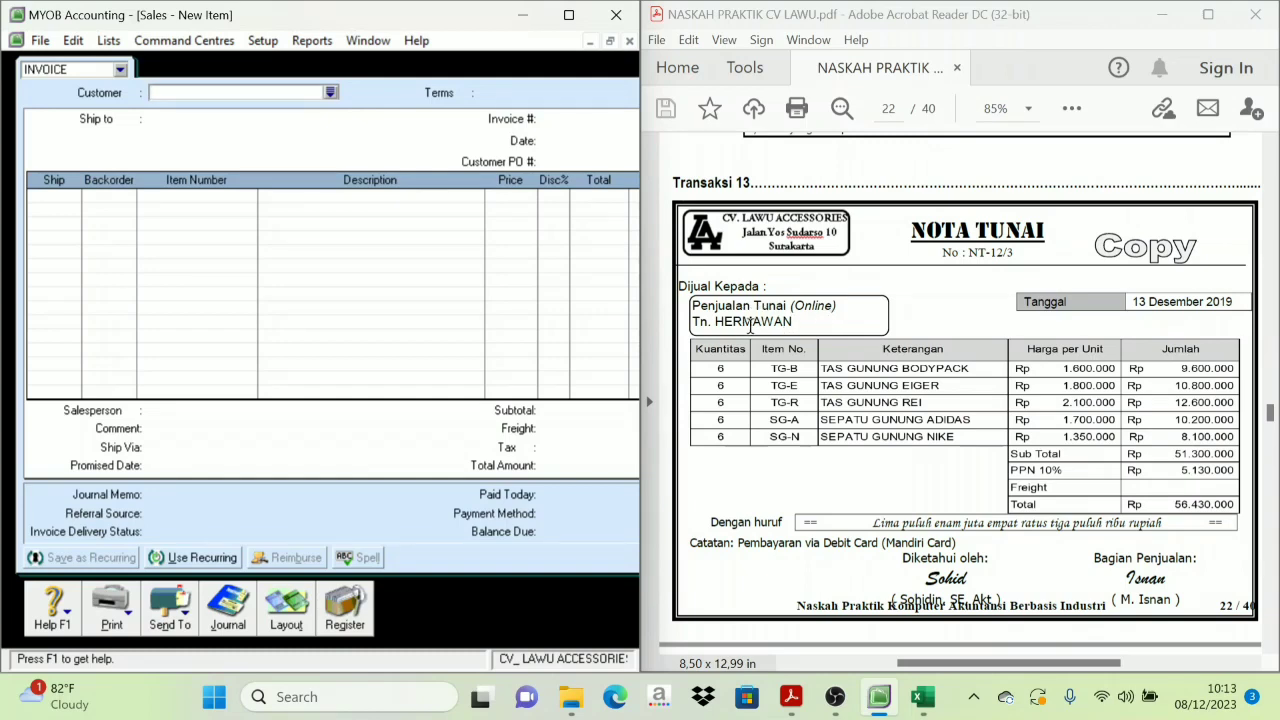
{"action": "left_click", "coordinate": [330, 93]}
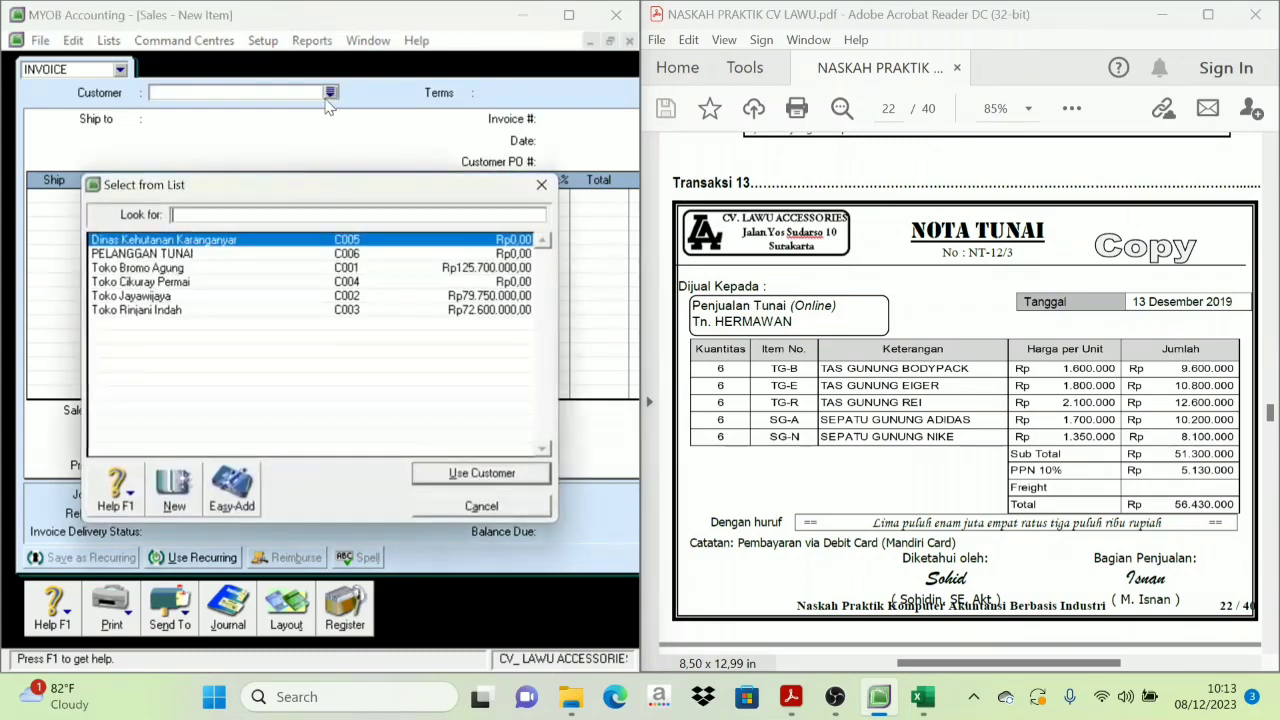
{"action": "left_click", "coordinate": [148, 256]}
{"action": "left_click", "coordinate": [482, 473]}
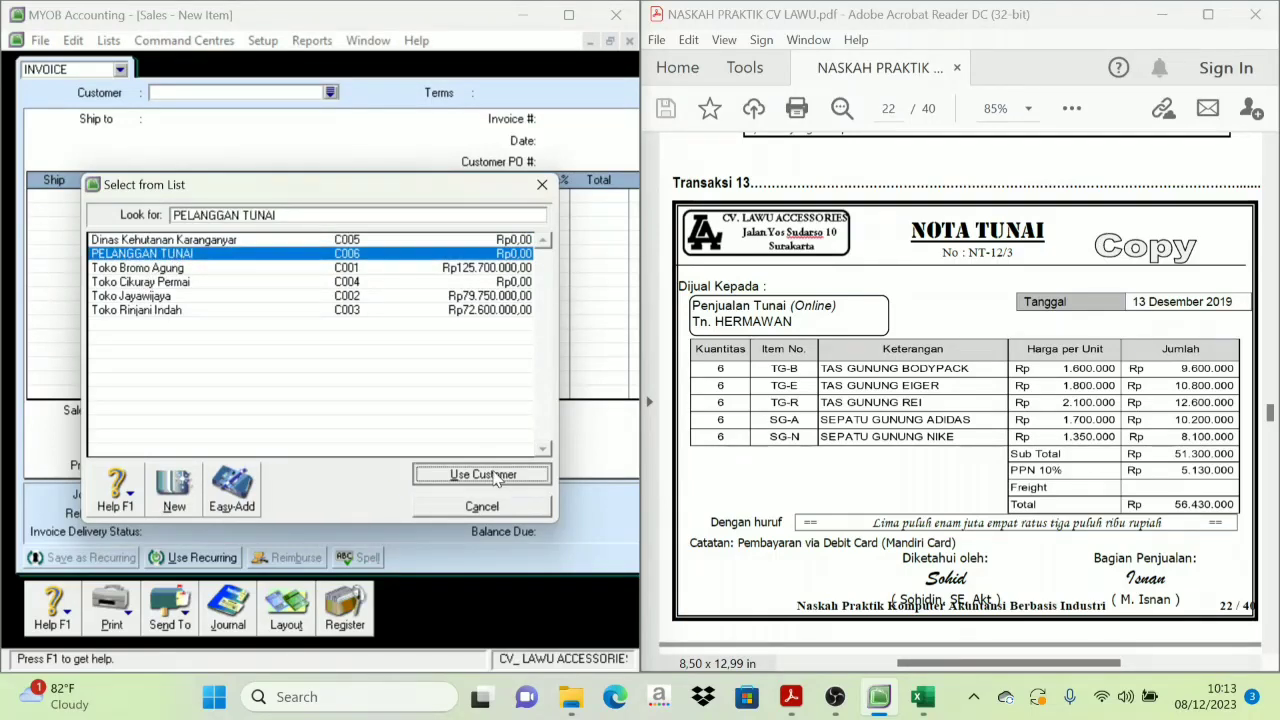
Step: Set the invoice number to NT-12/3 and the invoice date to 13/12/2019
{"action": "left_click", "coordinate": [560, 119]}
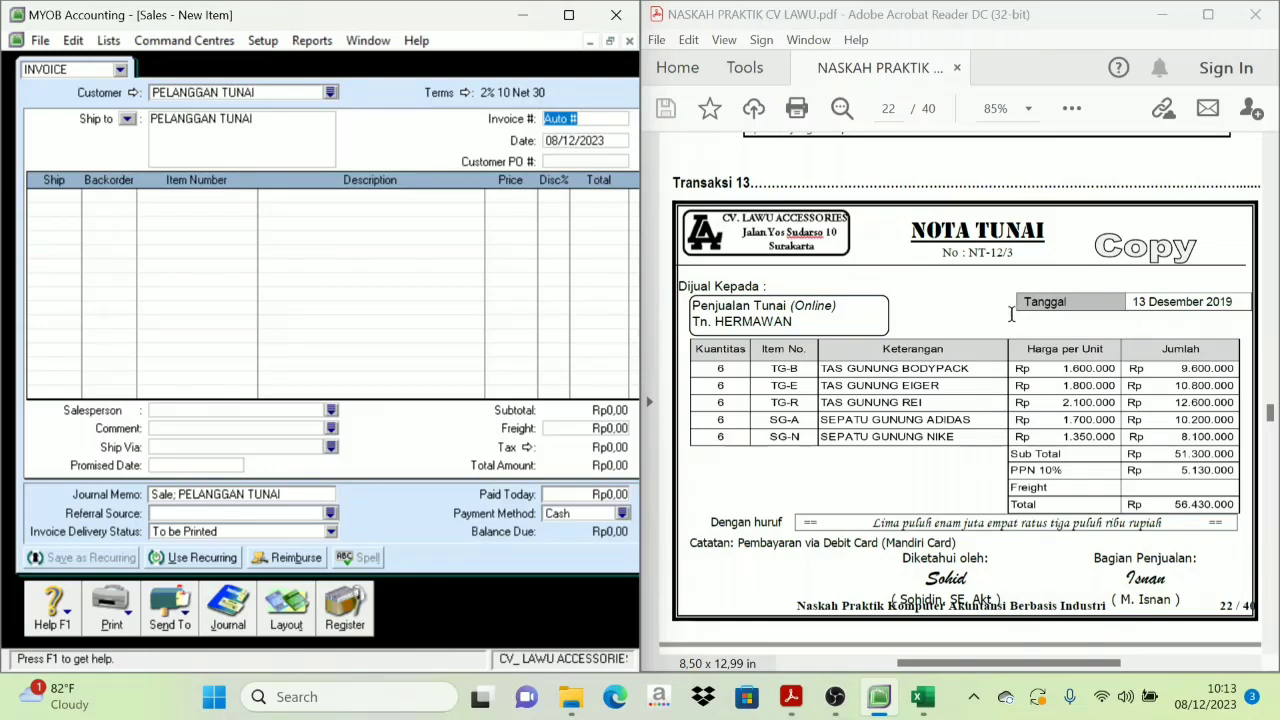
{"action": "type", "text": "NT-12/3"}
{"action": "key", "text": "Tab"}
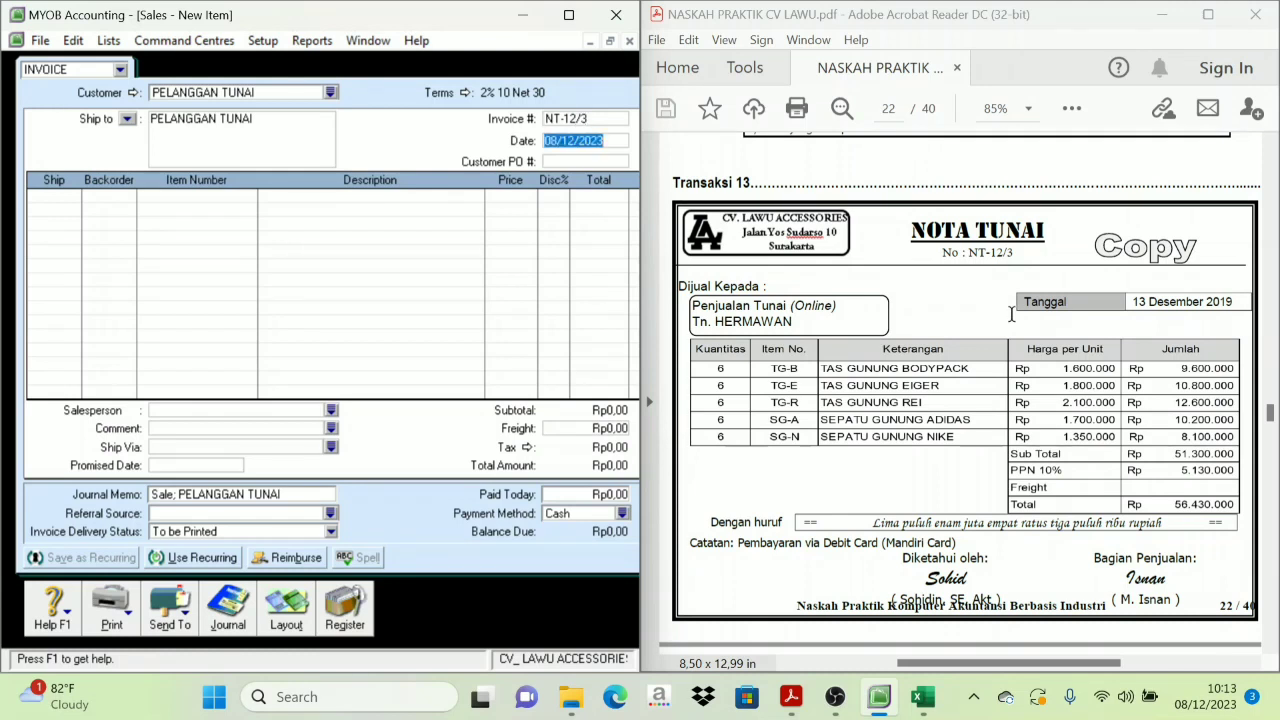
{"action": "type", "text": "13/12/20"}
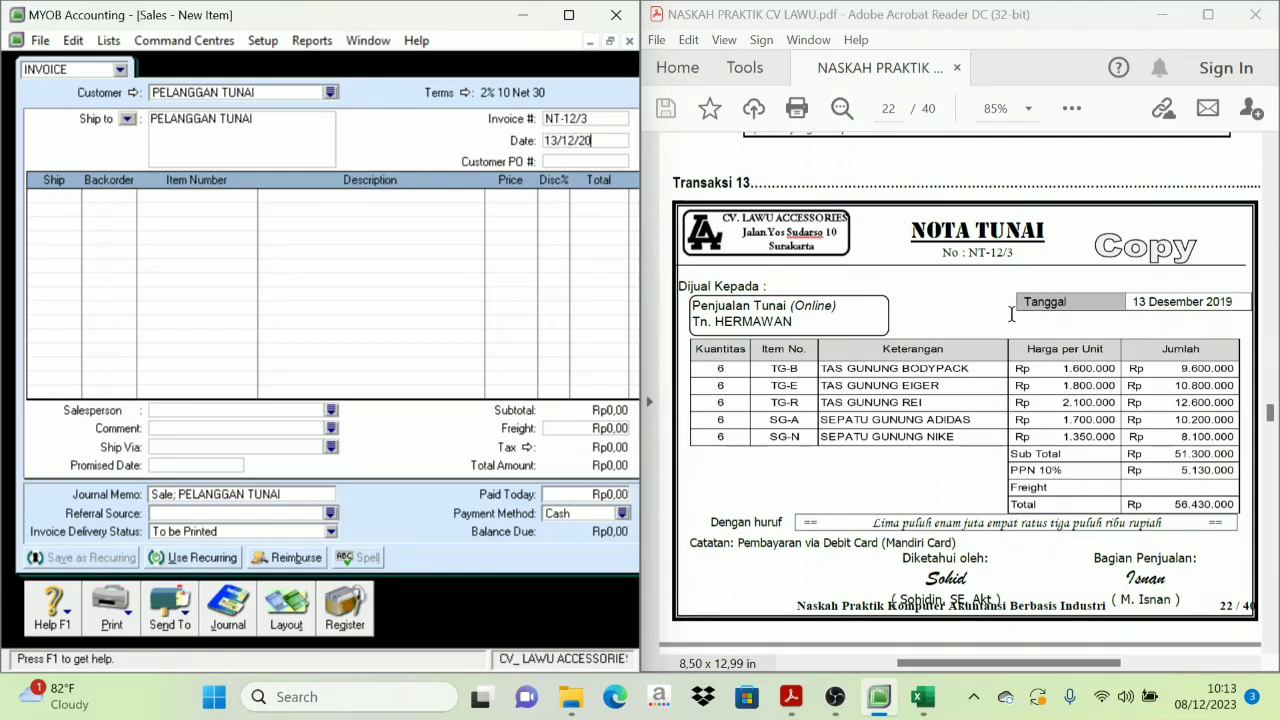
{"action": "type", "text": "19"}
{"action": "key", "text": "Tab"}
Step: Add an invoice line for 6 units of TG-B at Rp1.600.000 each and check the tax settings
{"action": "key", "text": "Tab"}
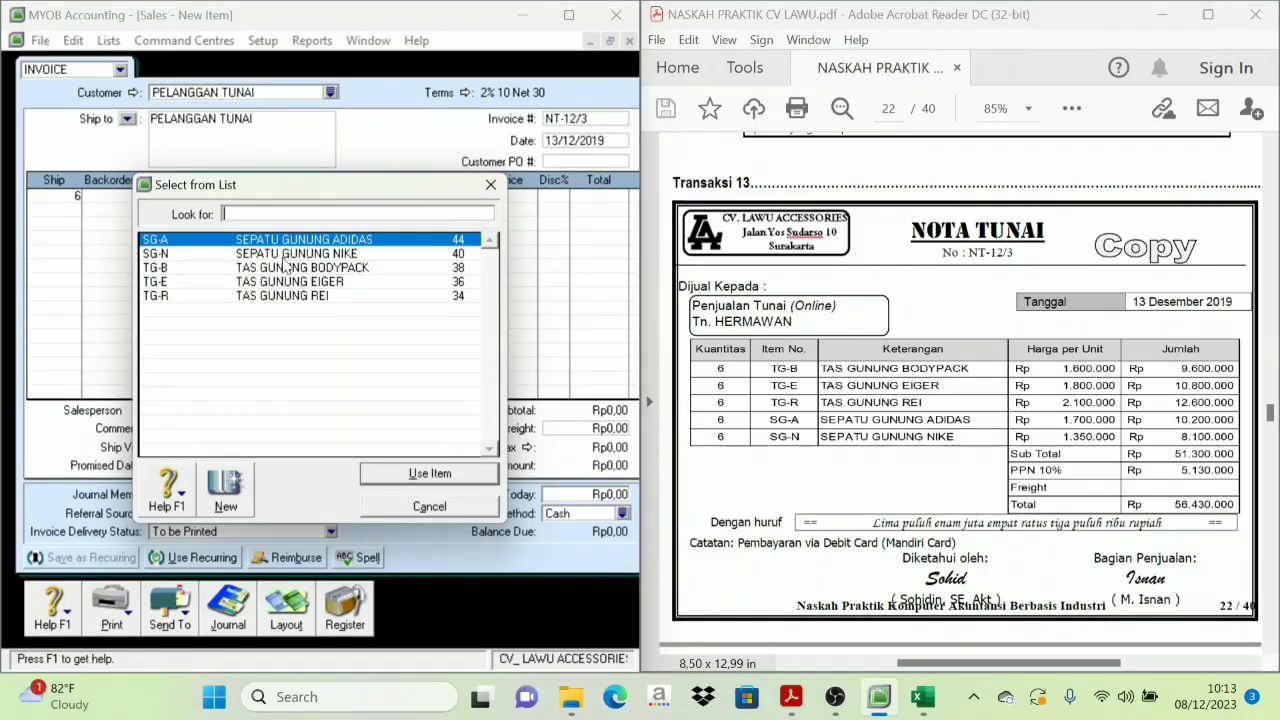
{"action": "type", "text": "TG-B"}
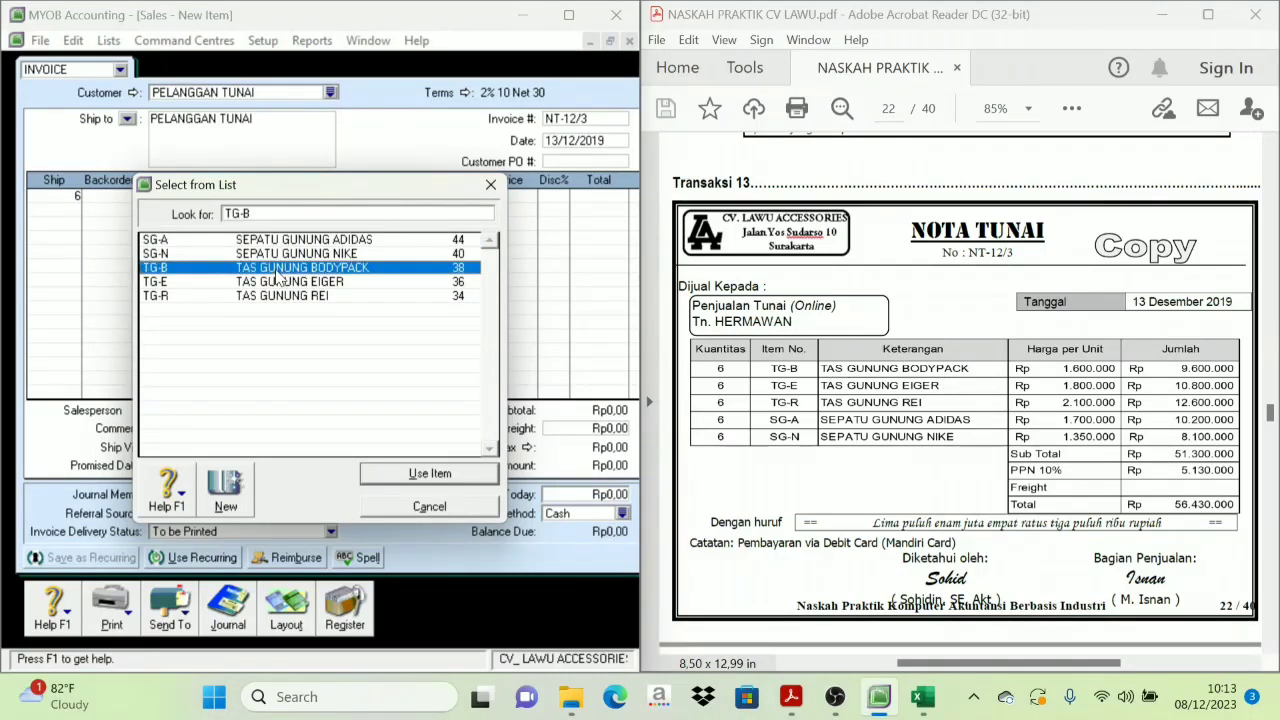
{"action": "left_click", "coordinate": [429, 473]}
{"action": "key", "text": "Tab"}
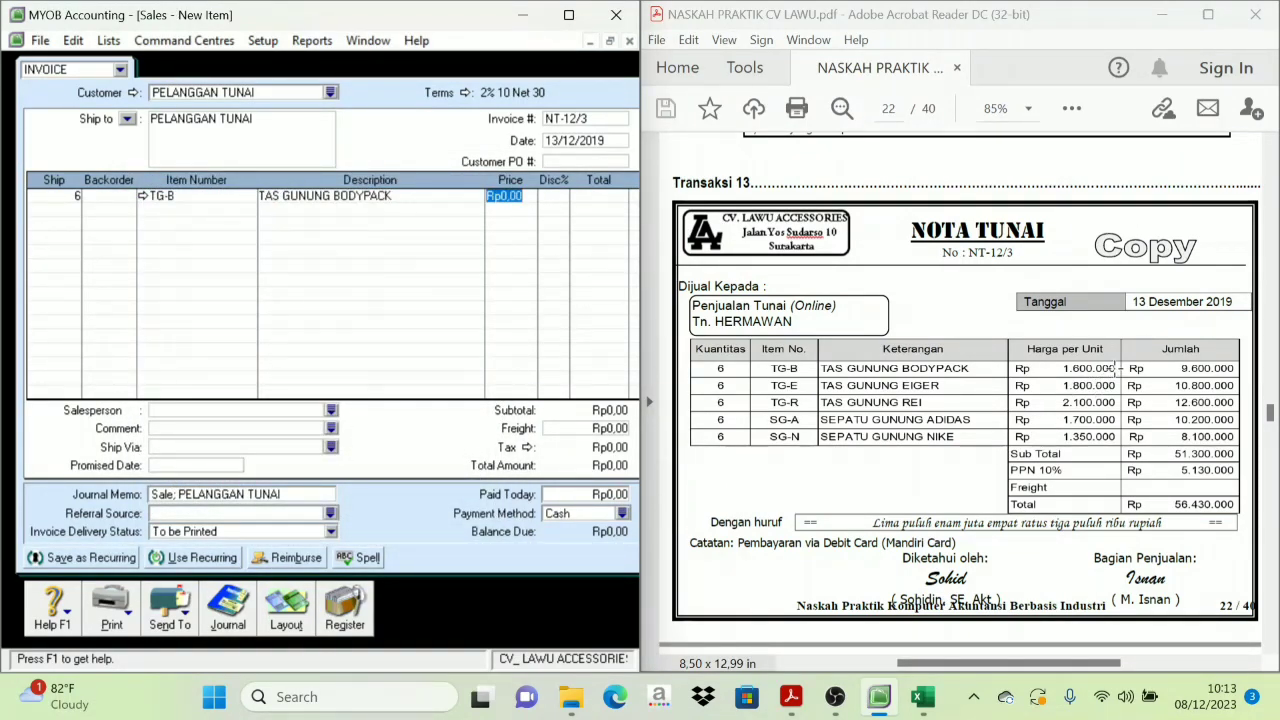
{"action": "type", "text": "1600000"}
{"action": "left_click_drag", "start_coordinate": [648, 378], "coordinate": [800, 378]}
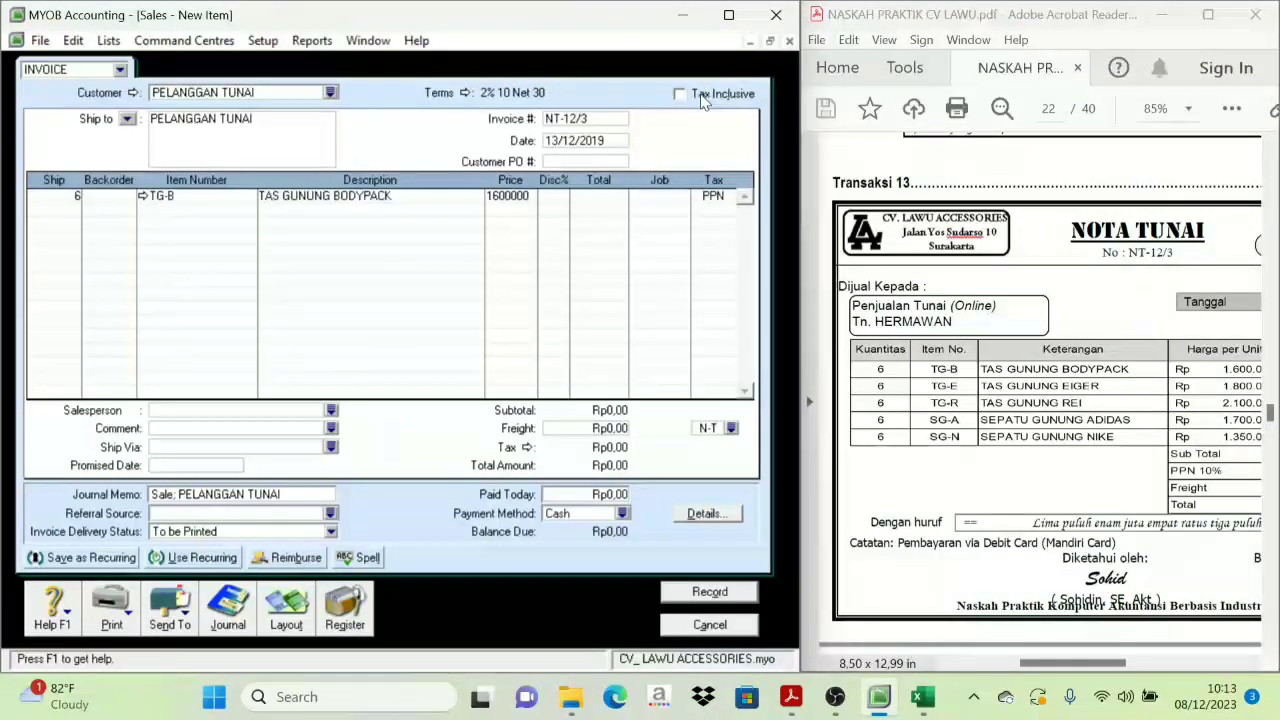
{"action": "left_click_drag", "start_coordinate": [800, 198], "coordinate": [648, 179]}
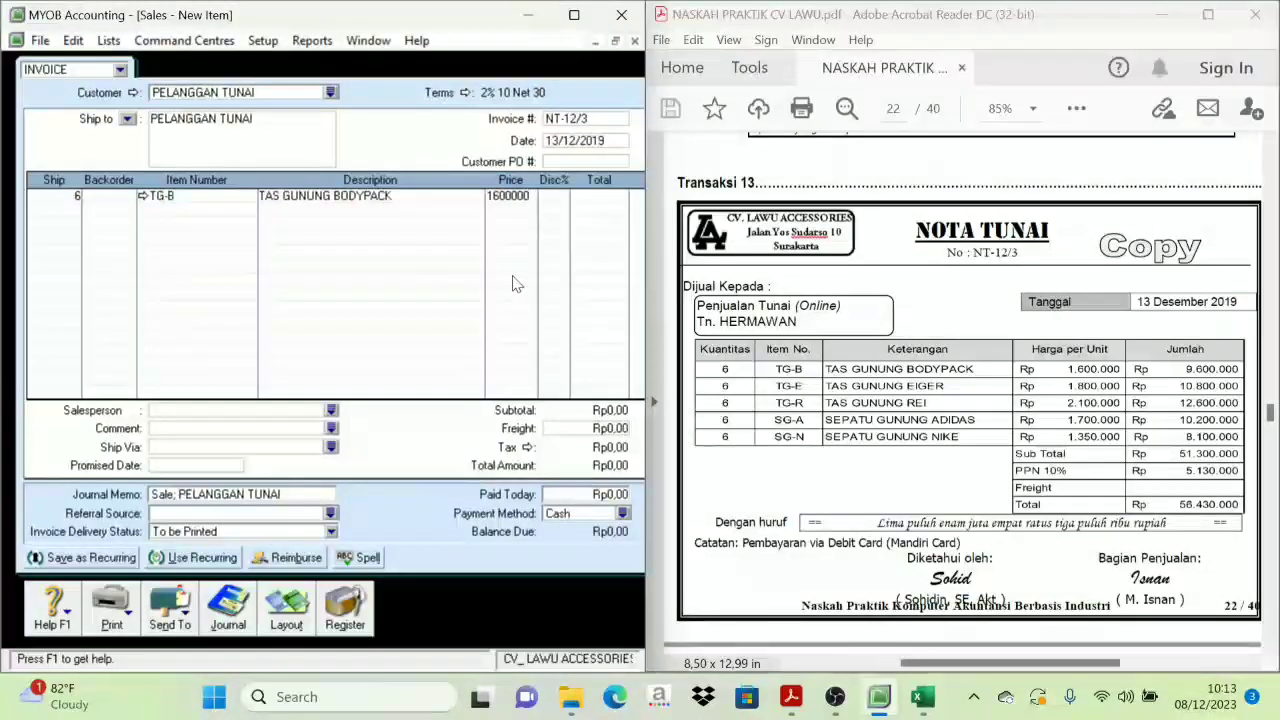
{"action": "key", "text": "Return"}
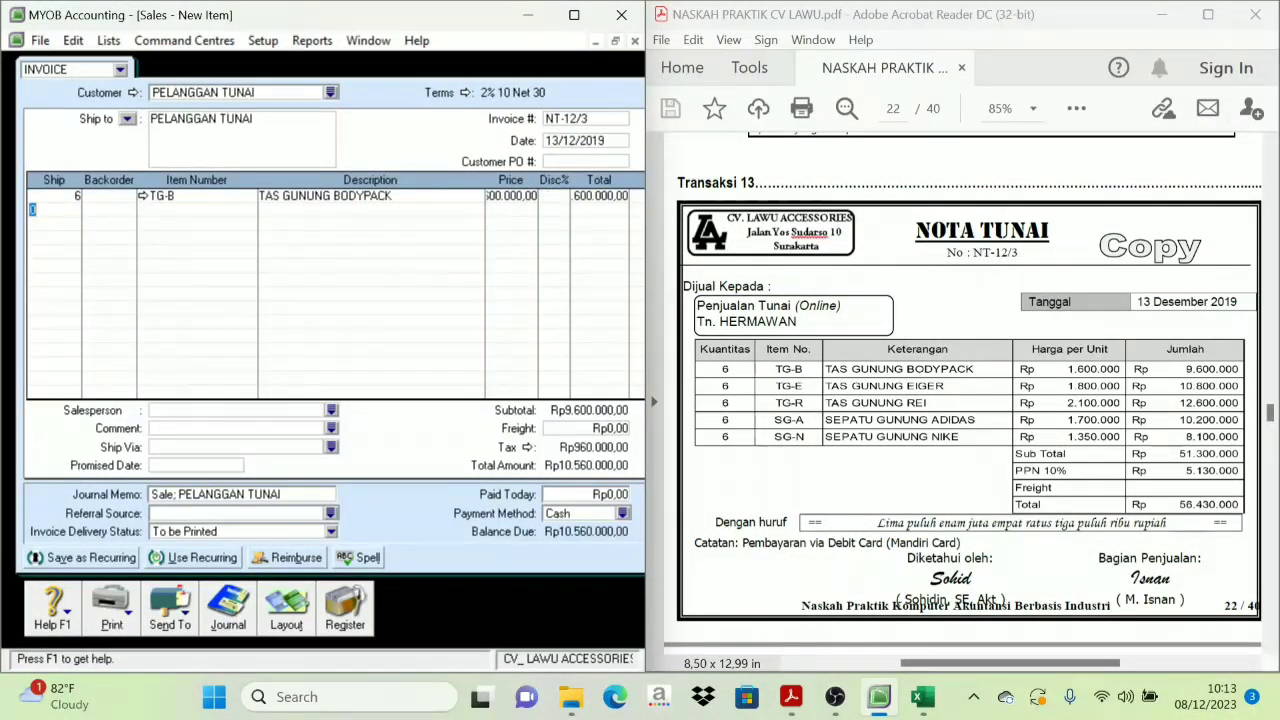
Step: Add an invoice line for 6 units of TG-E (TAS GUNUNG EIGER) at Rp1.800.000 each
{"action": "type", "text": "6"}
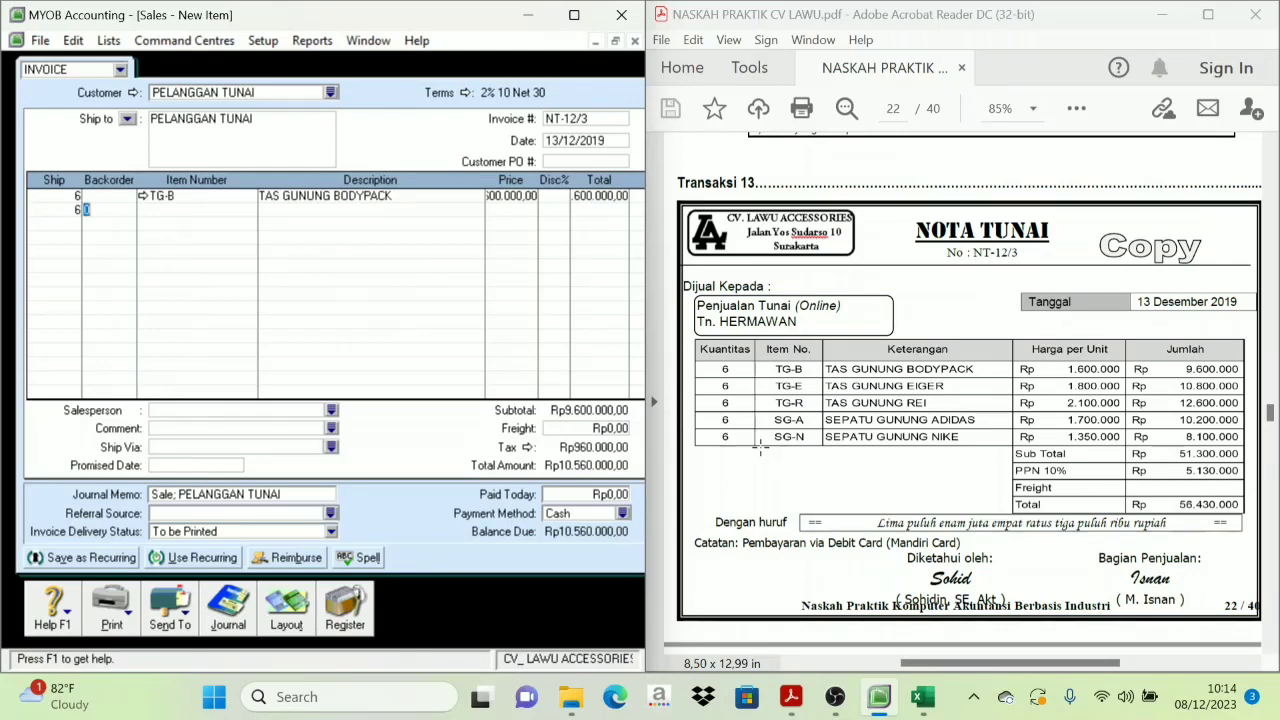
{"action": "key", "text": "Return"}
{"action": "key", "text": "Return"}
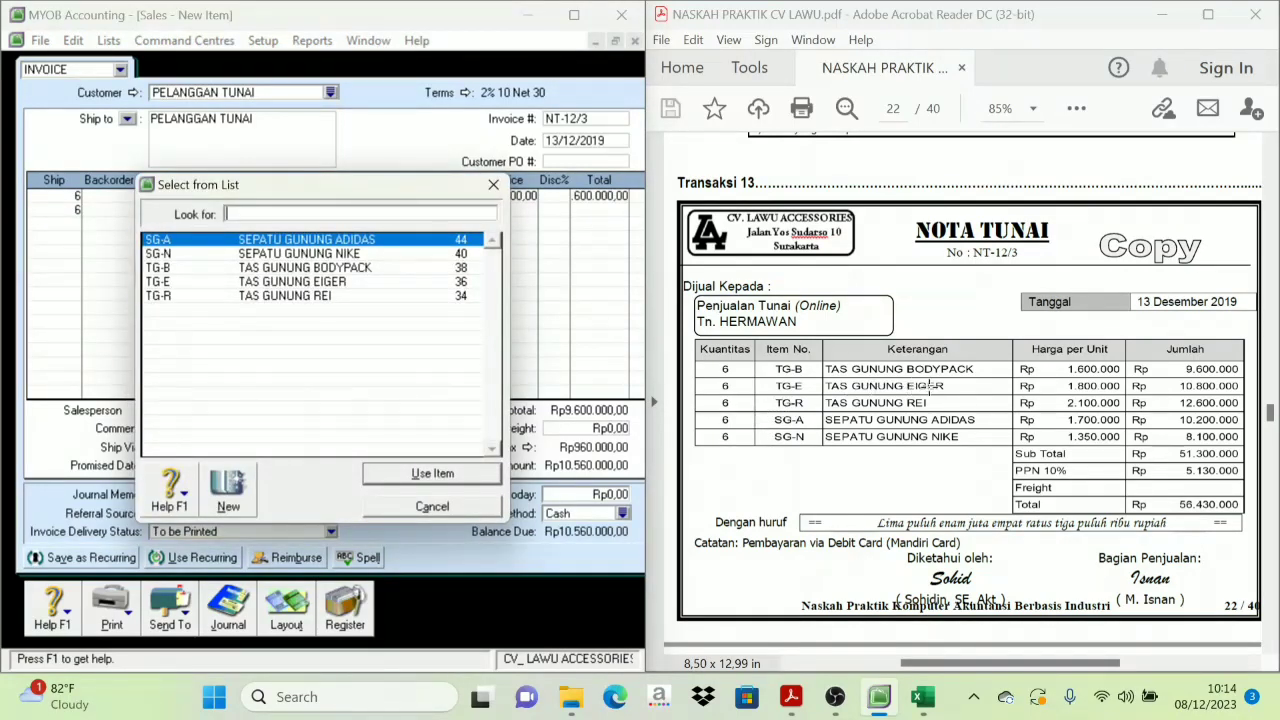
{"action": "type", "text": "TG-E"}
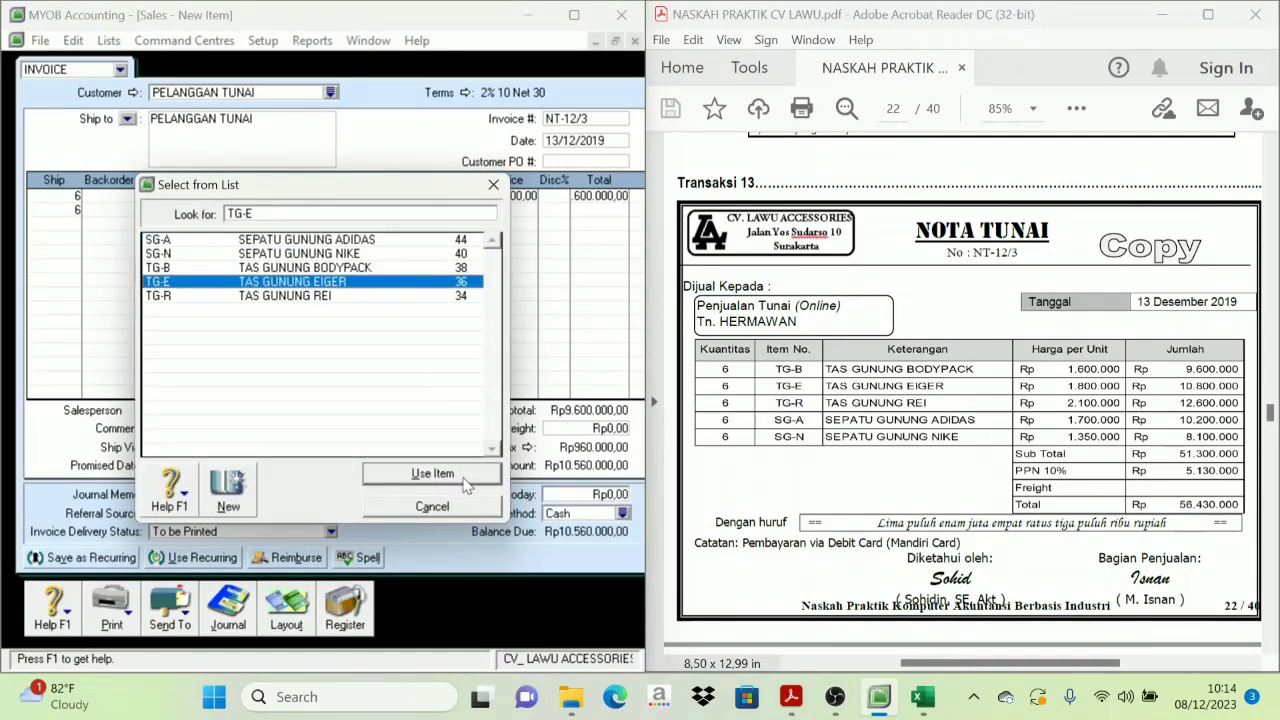
{"action": "left_click", "coordinate": [432, 473]}
{"action": "key", "text": "Tab"}
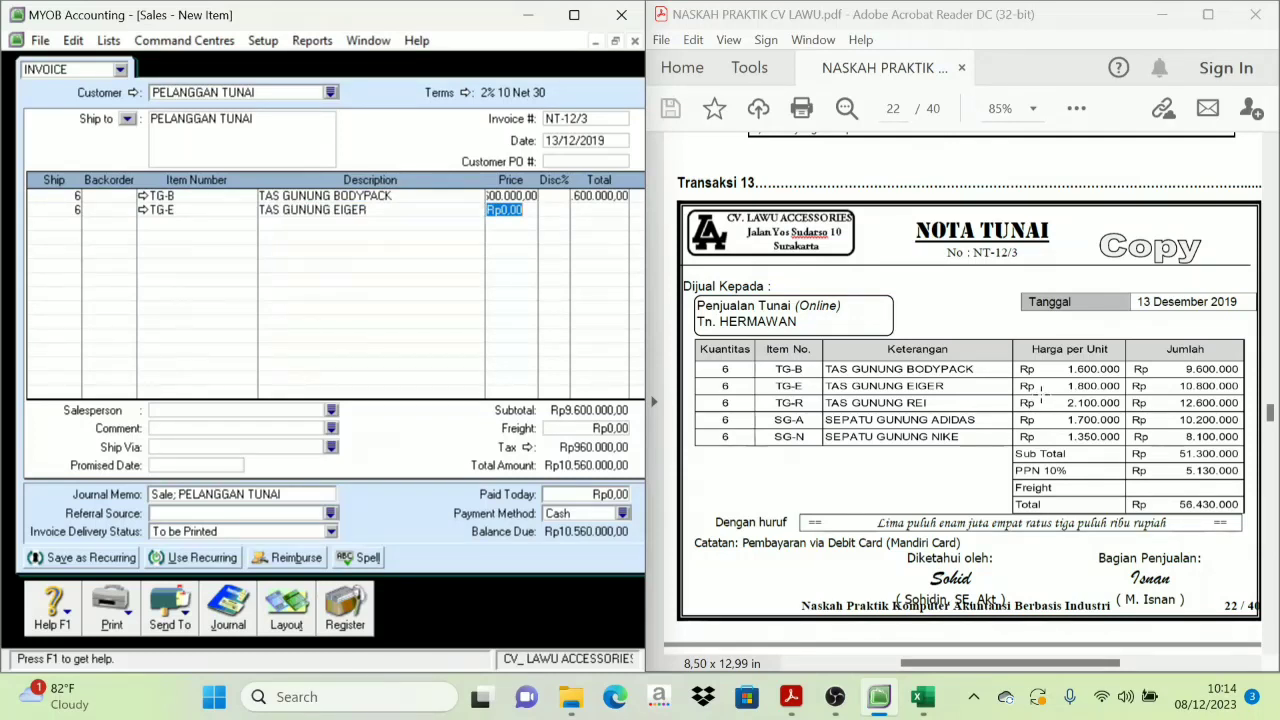
{"action": "type", "text": "1800000"}
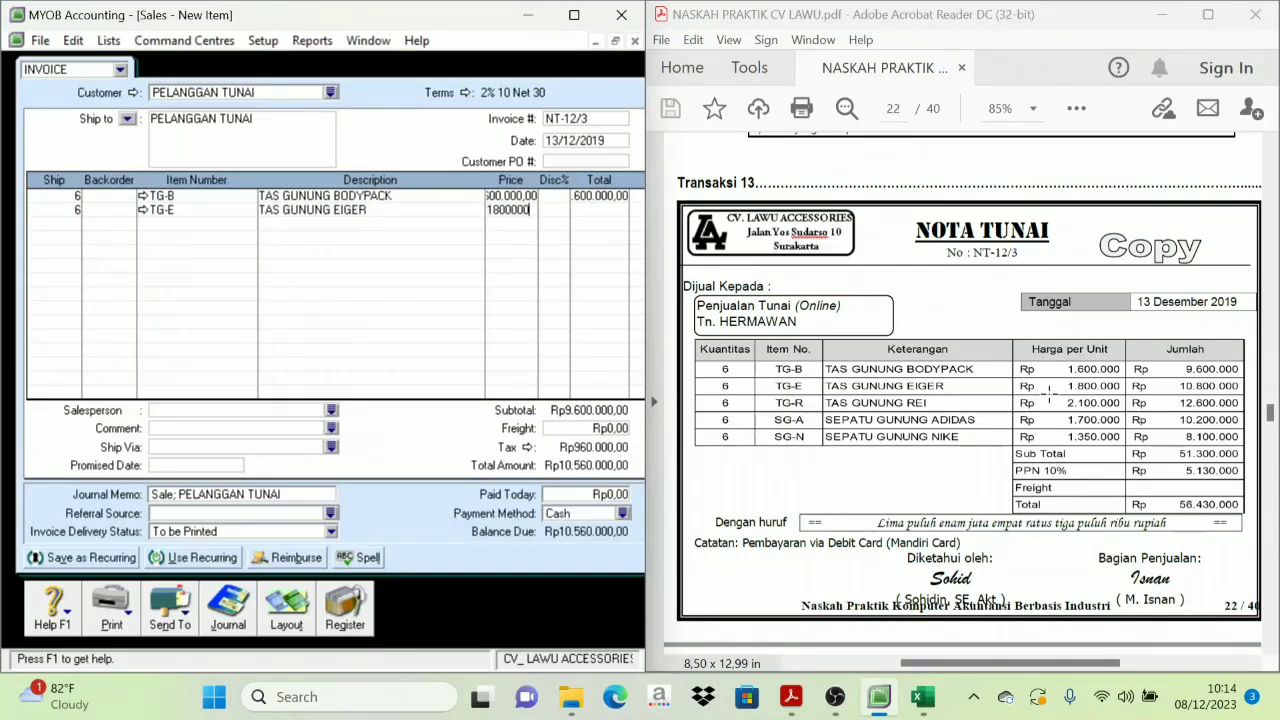
{"action": "key", "text": "Tab"}
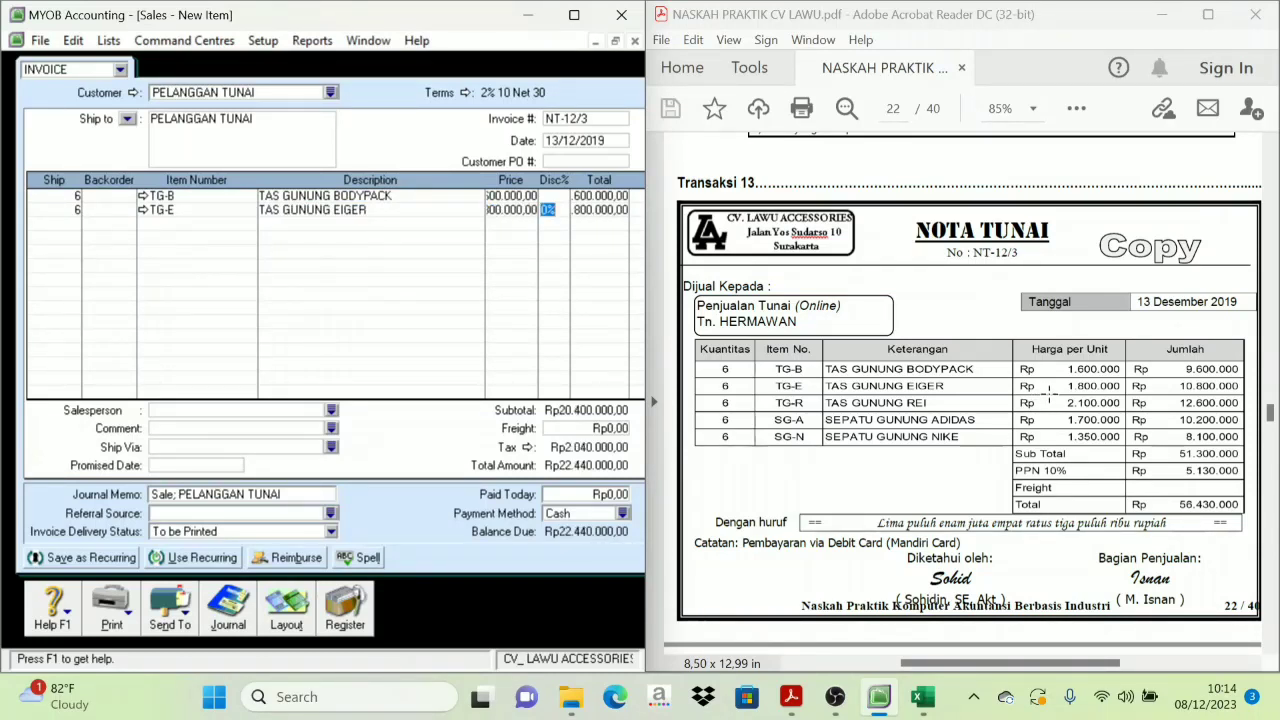
Step: Add an invoice line for 6 units of TG-R (TAS GUNUNG REI) at Rp2.100.000 each
{"action": "left_click", "coordinate": [48, 226]}
{"action": "key", "text": "Tab"}
{"action": "key", "text": "Tab"}
{"action": "key", "text": "Tab"}
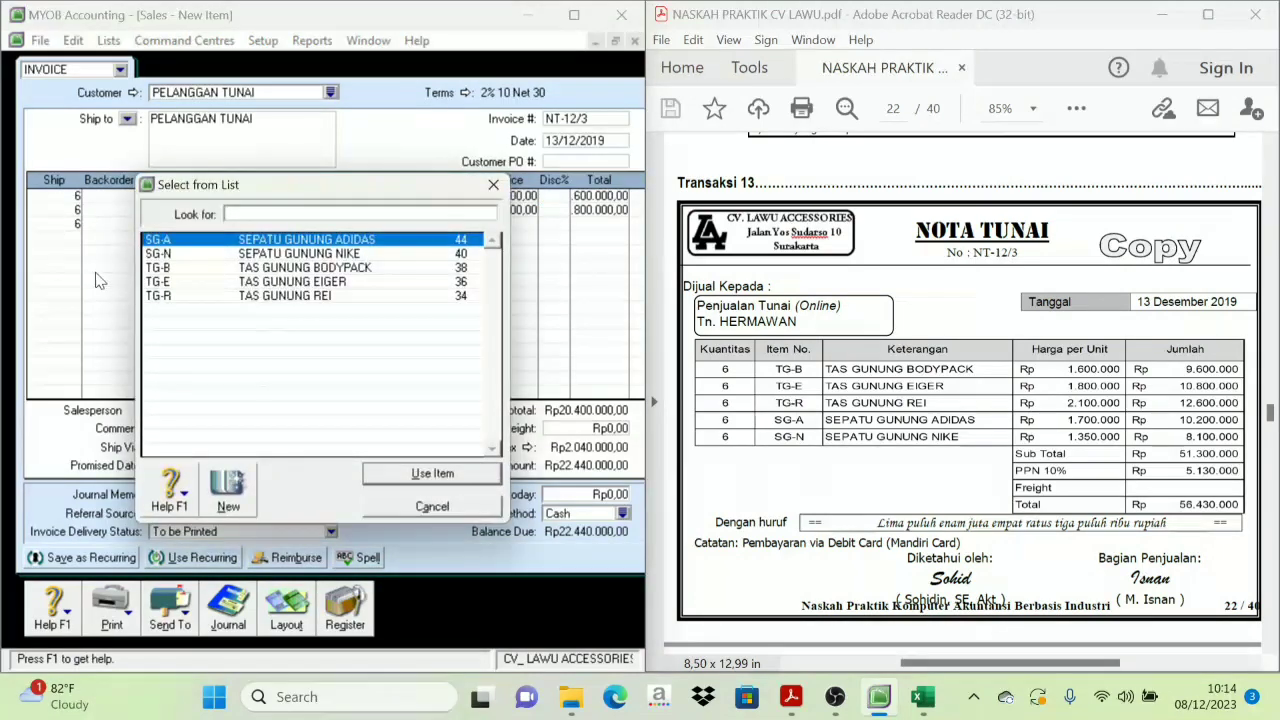
{"action": "left_click", "coordinate": [320, 298]}
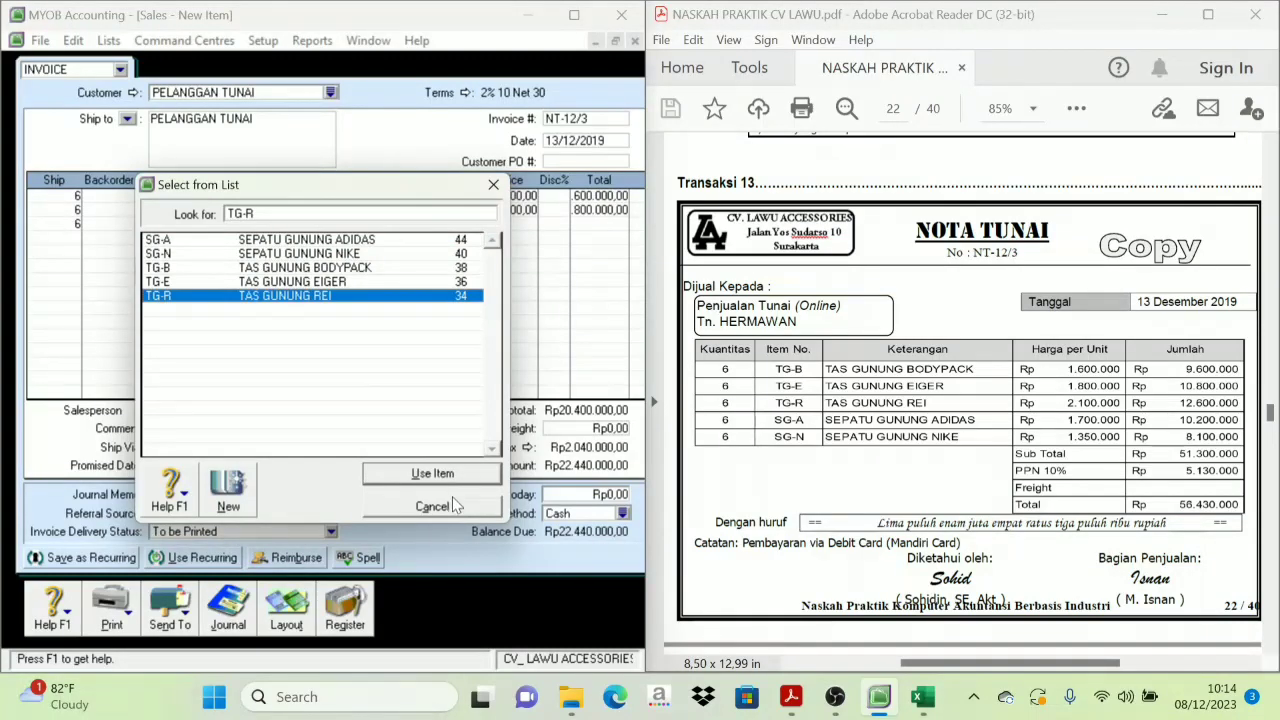
{"action": "left_click", "coordinate": [432, 474]}
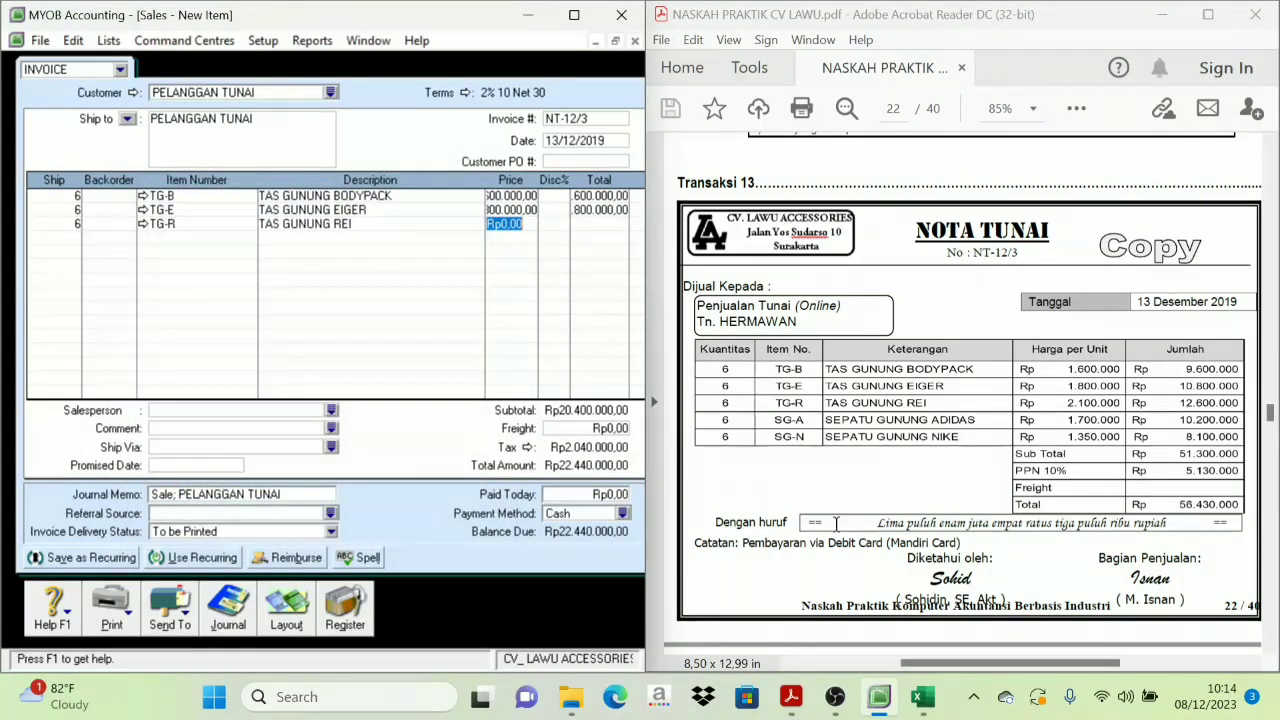
{"action": "type", "text": "21"}
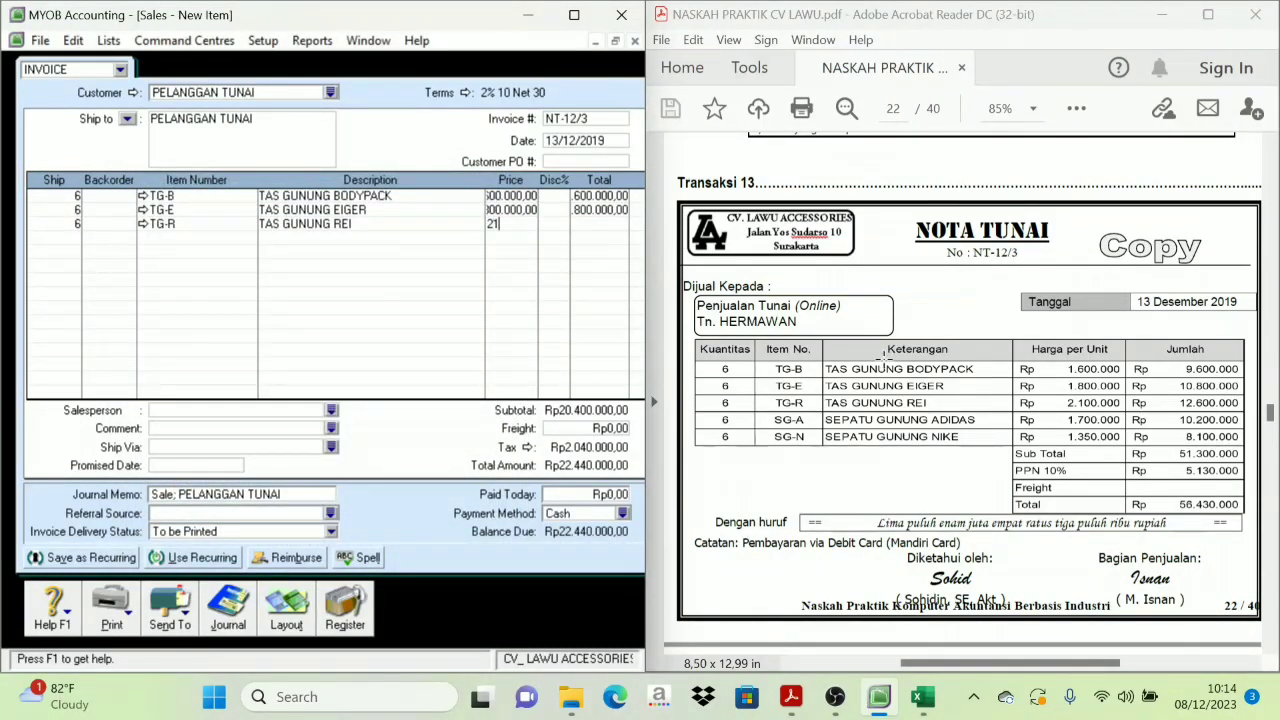
{"action": "type", "text": "00000"}
{"action": "key", "text": "Tab"}
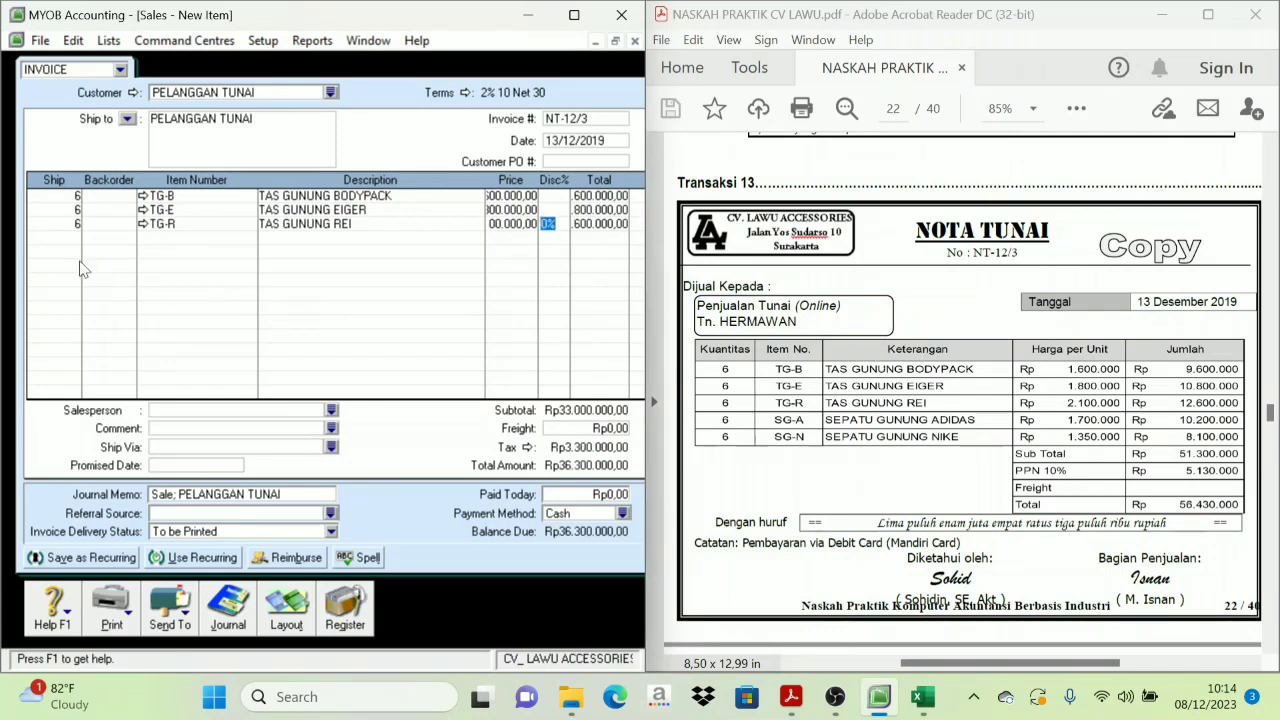
Step: Add an invoice line for 6 units of SG-A (SEPATU GUNUNG ADIDAS) at Rp1.700.000 each
{"action": "left_click", "coordinate": [38, 238]}
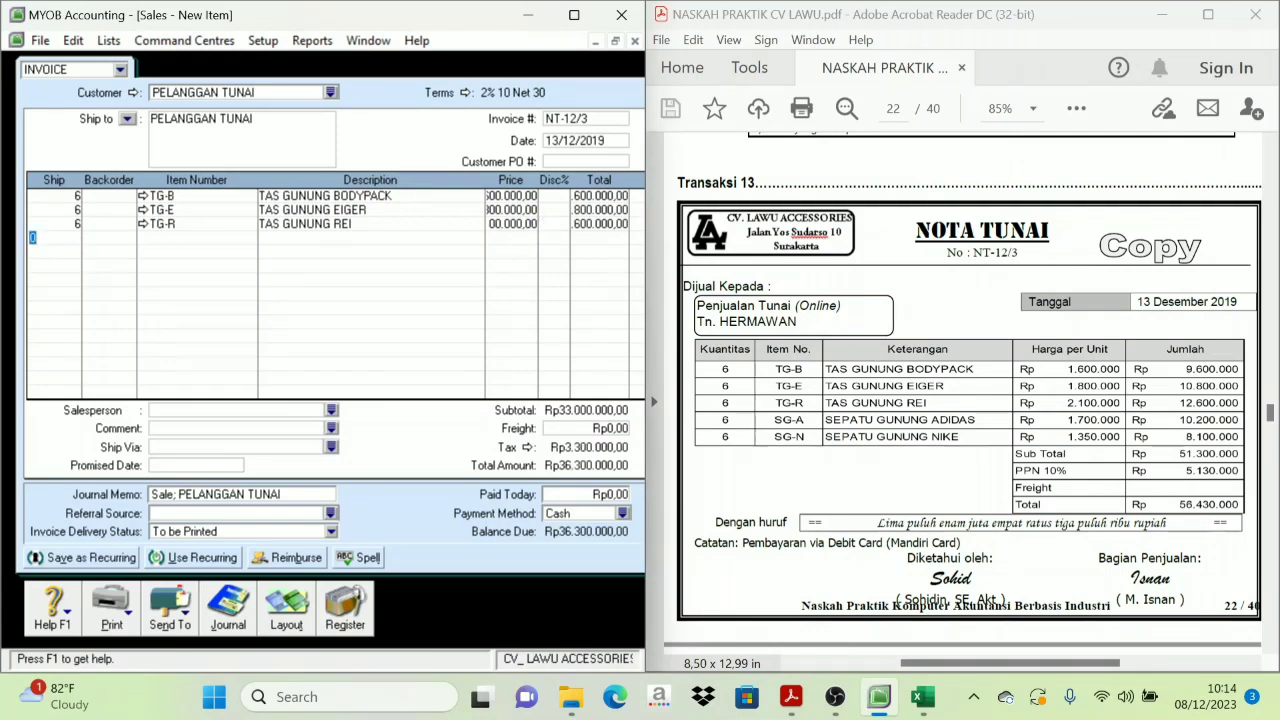
{"action": "type", "text": "6"}
{"action": "key", "text": "Tab"}
{"action": "key", "text": "Tab"}
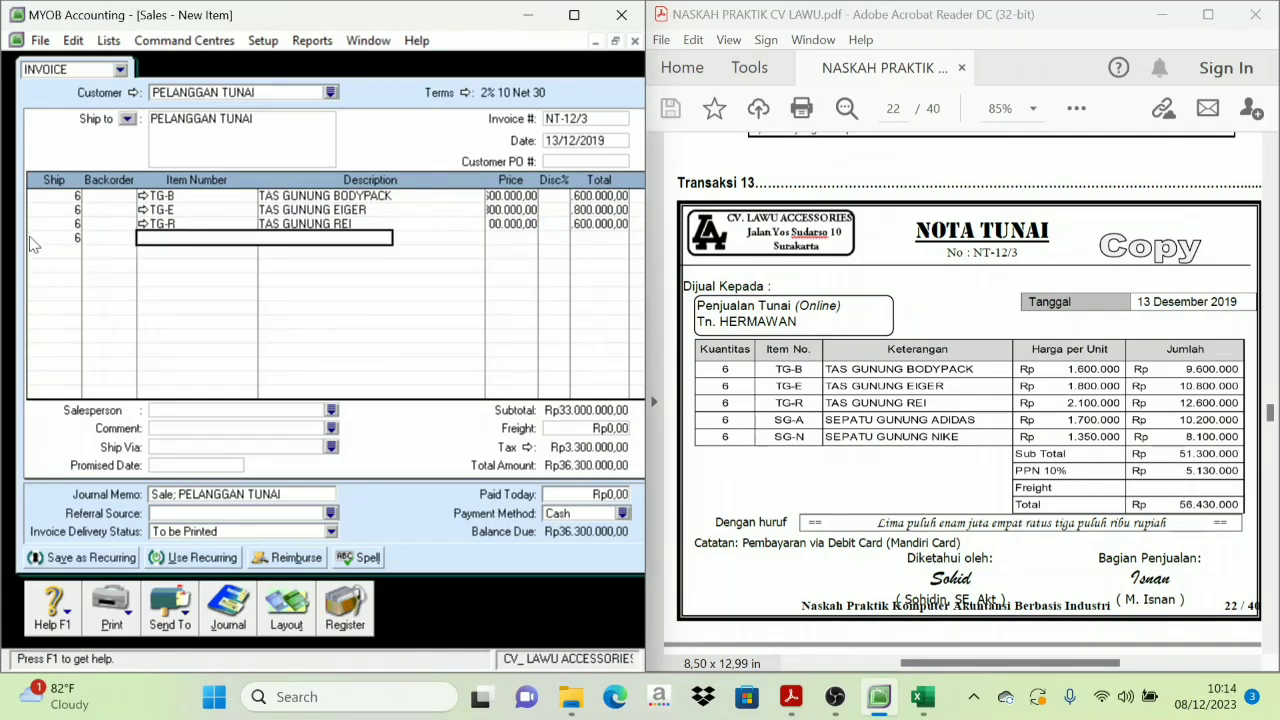
{"action": "key", "text": "Tab"}
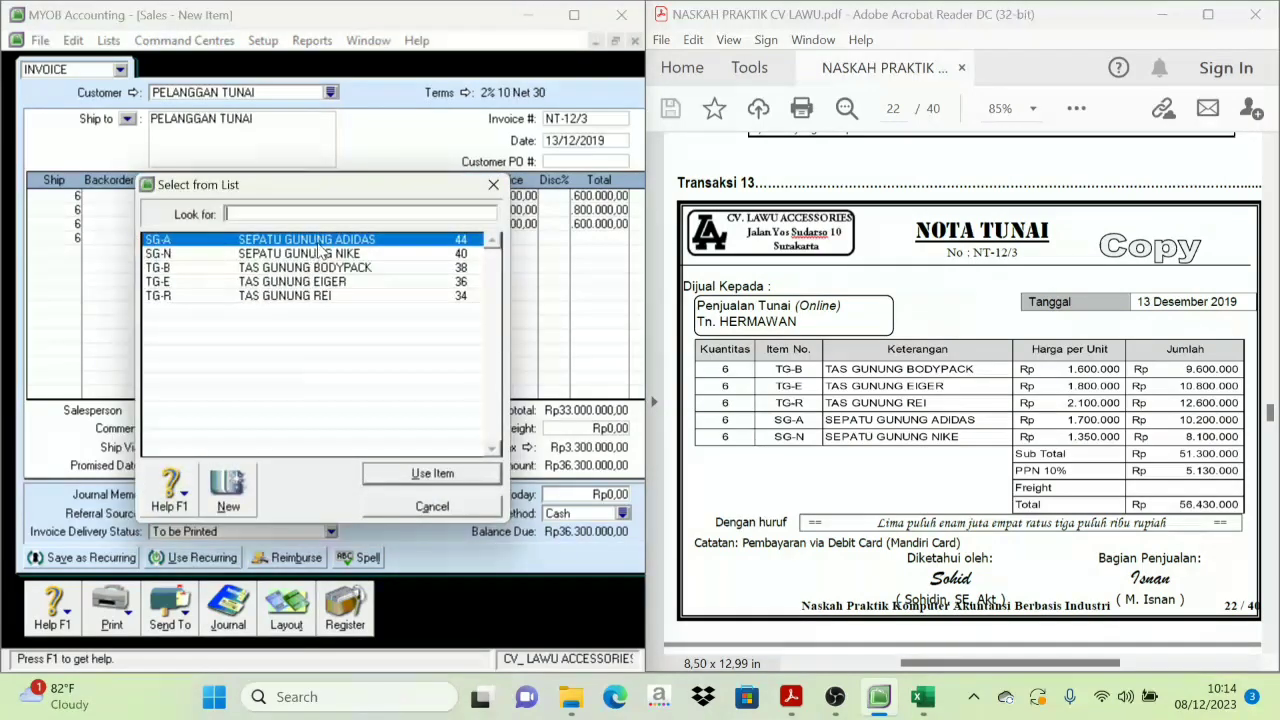
{"action": "left_click", "coordinate": [397, 474]}
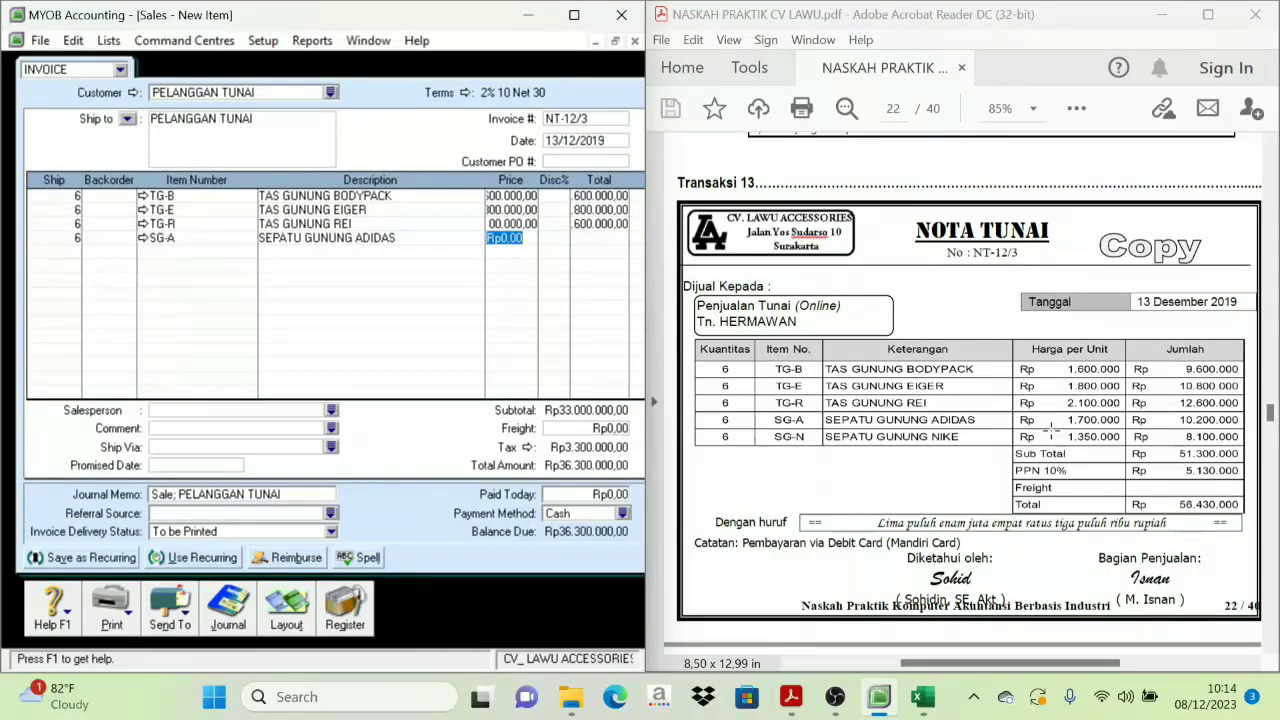
{"action": "type", "text": "1700000"}
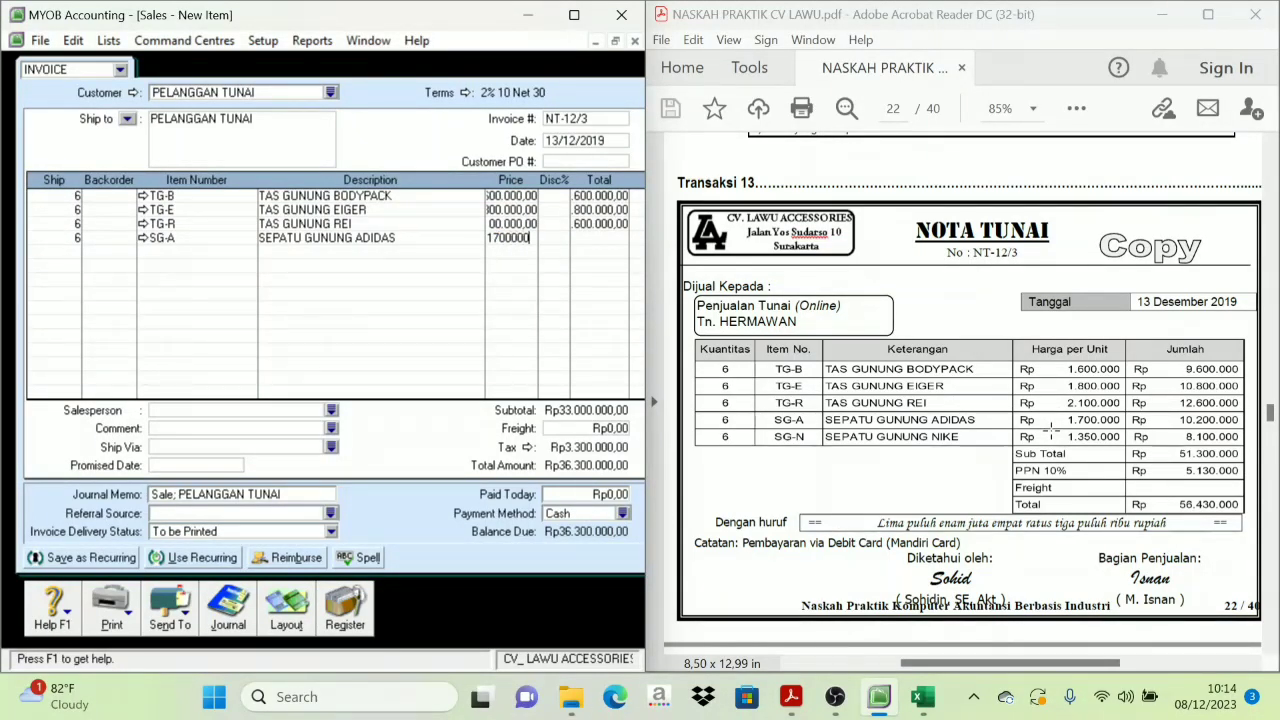
{"action": "key", "text": "Tab"}
Step: Add an invoice line for 6 units of SG-N (SEPATU GUNUNG NIKE) at Rp1.350.000 each
{"action": "left_click", "coordinate": [82, 254]}
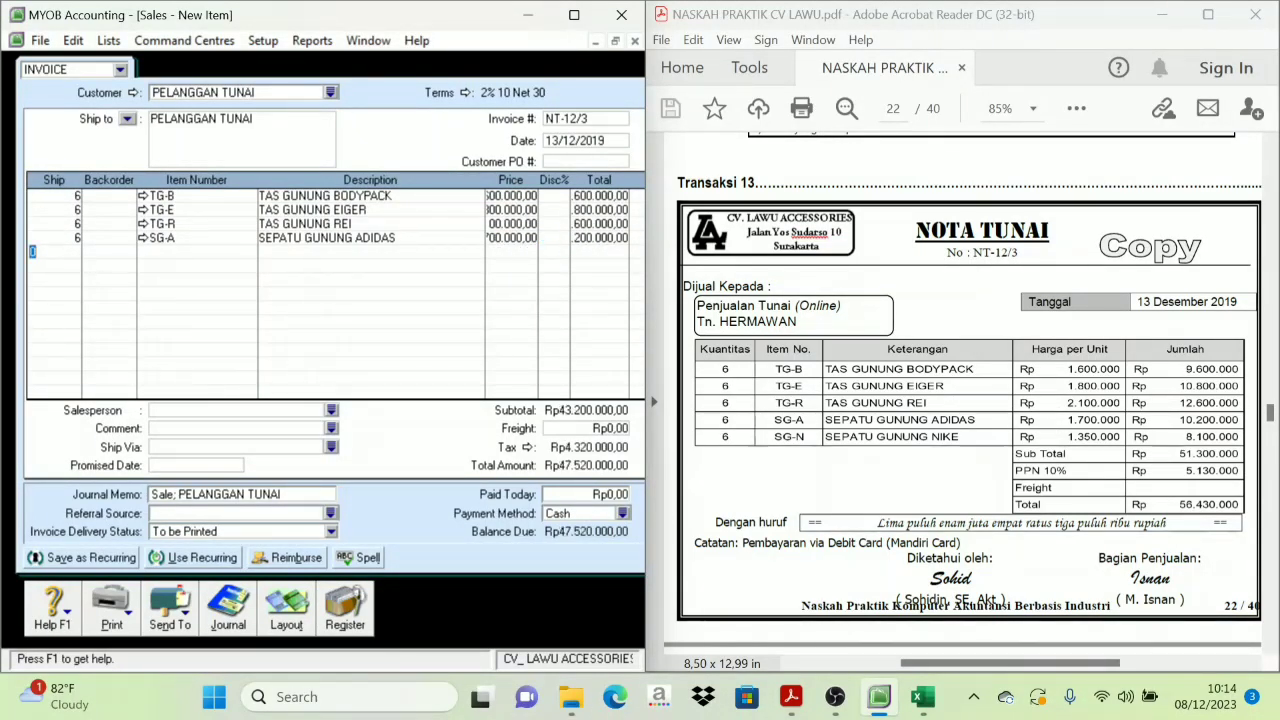
{"action": "type", "text": "6"}
{"action": "key", "text": "Tab"}
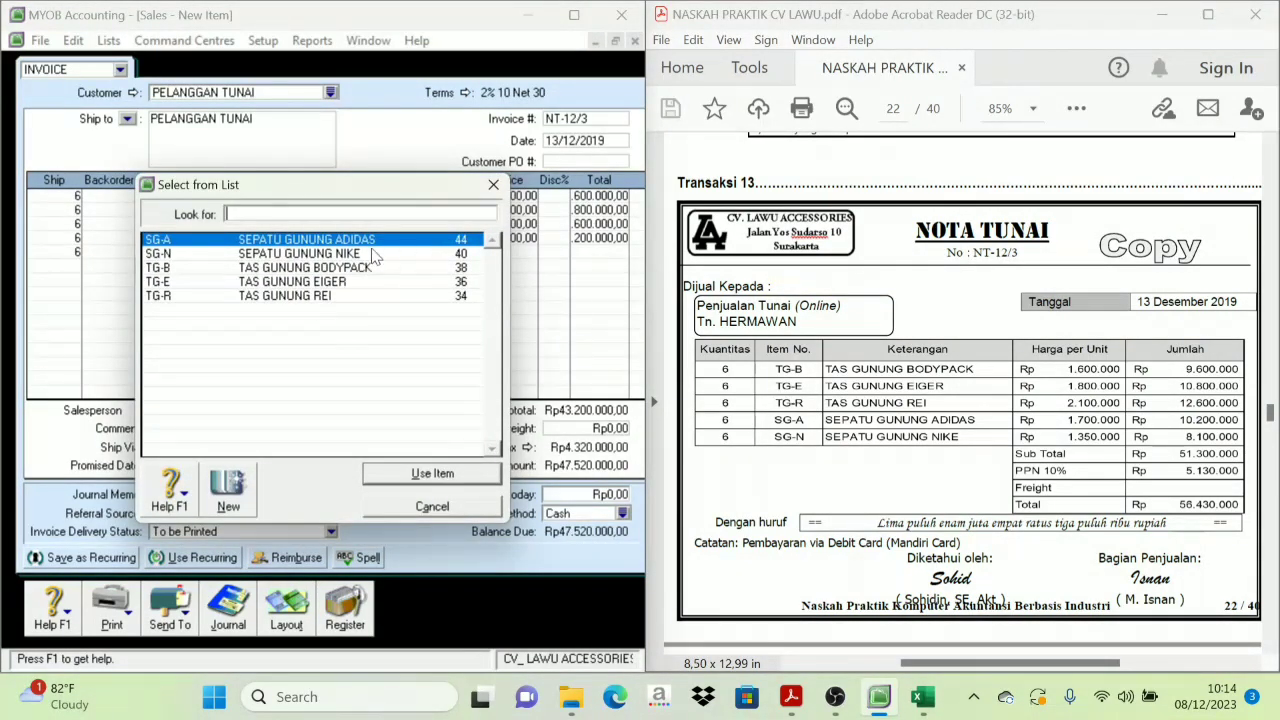
{"action": "type", "text": "SG-N"}
{"action": "left_click", "coordinate": [432, 474]}
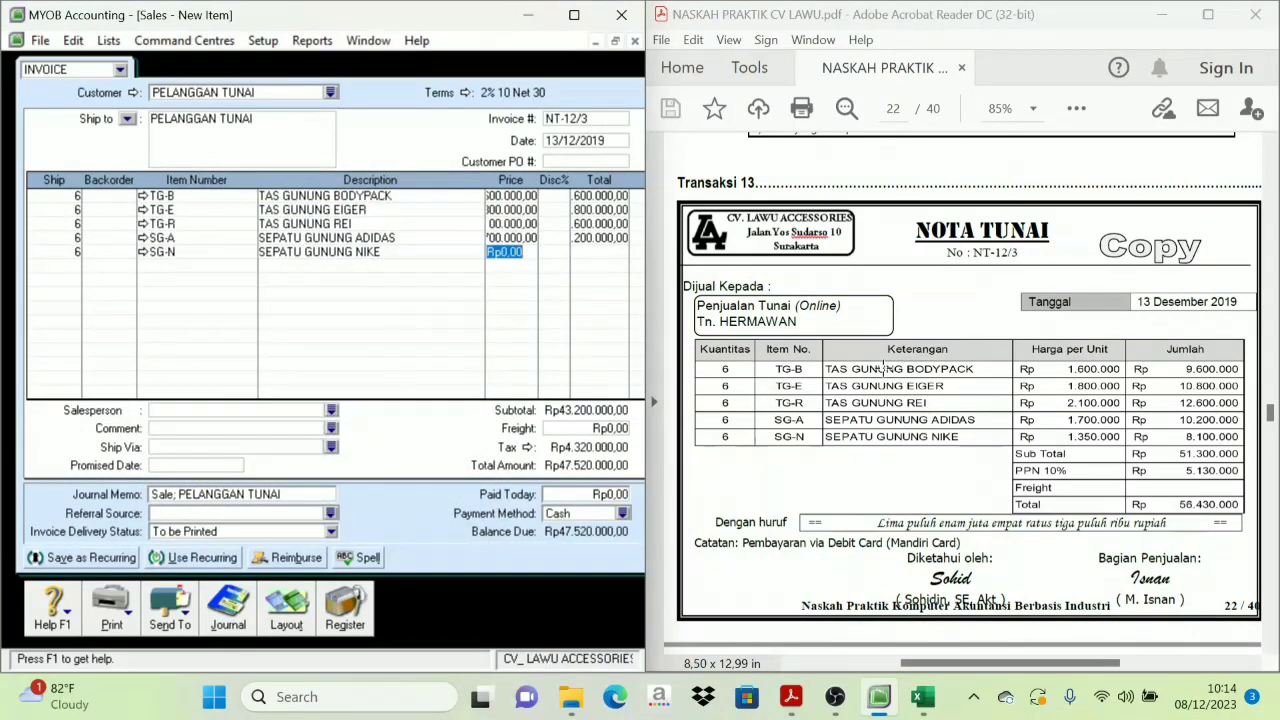
{"action": "type", "text": "1350"}
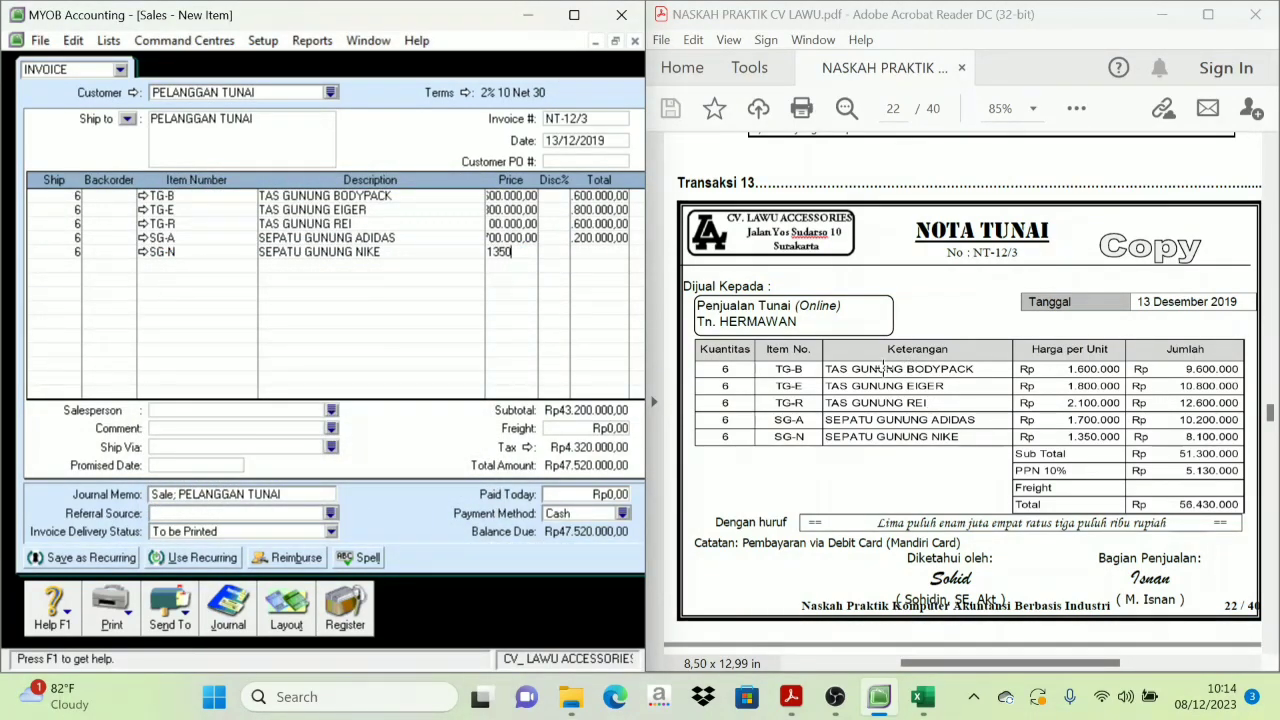
{"action": "type", "text": "000"}
{"action": "key", "text": "Tab"}
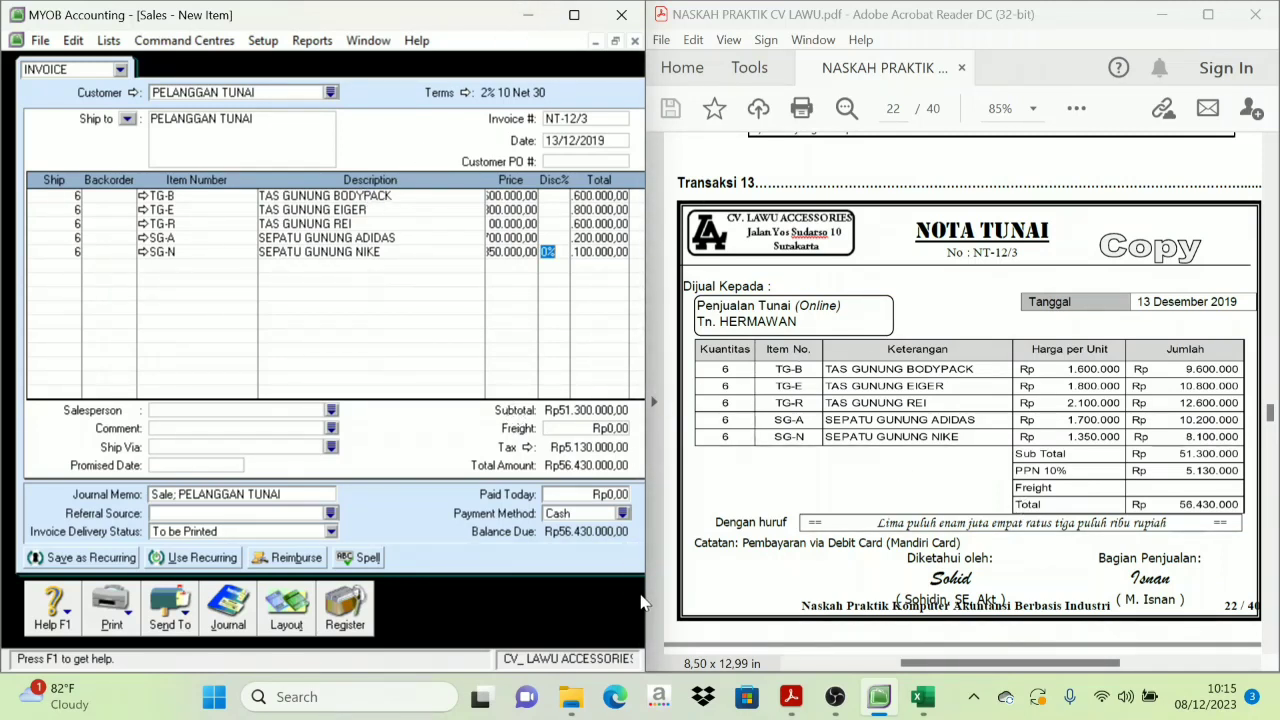
Step: Widen the accounting window to show the full invoice and enter Rp56.430.000 as the amount paid today
{"action": "left_click_drag", "start_coordinate": [651, 585], "coordinate": [762, 595]}
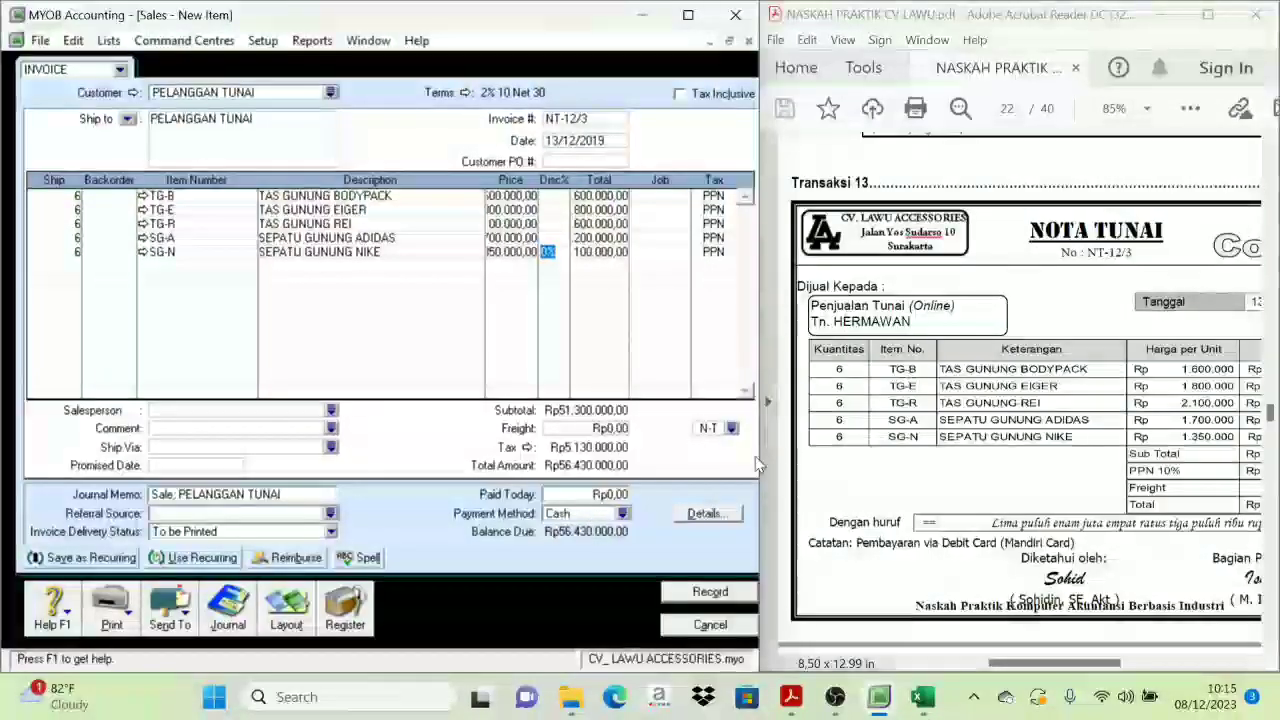
{"action": "left_click", "coordinate": [596, 495]}
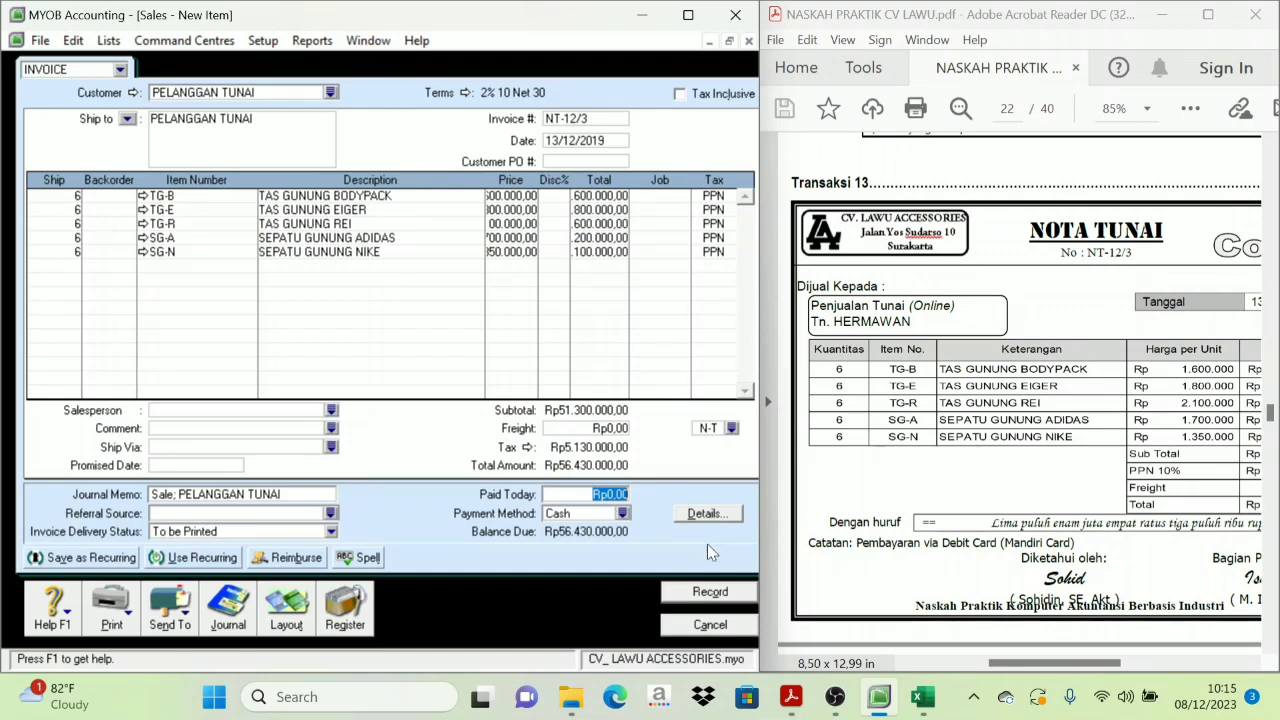
{"action": "type", "text": "56"}
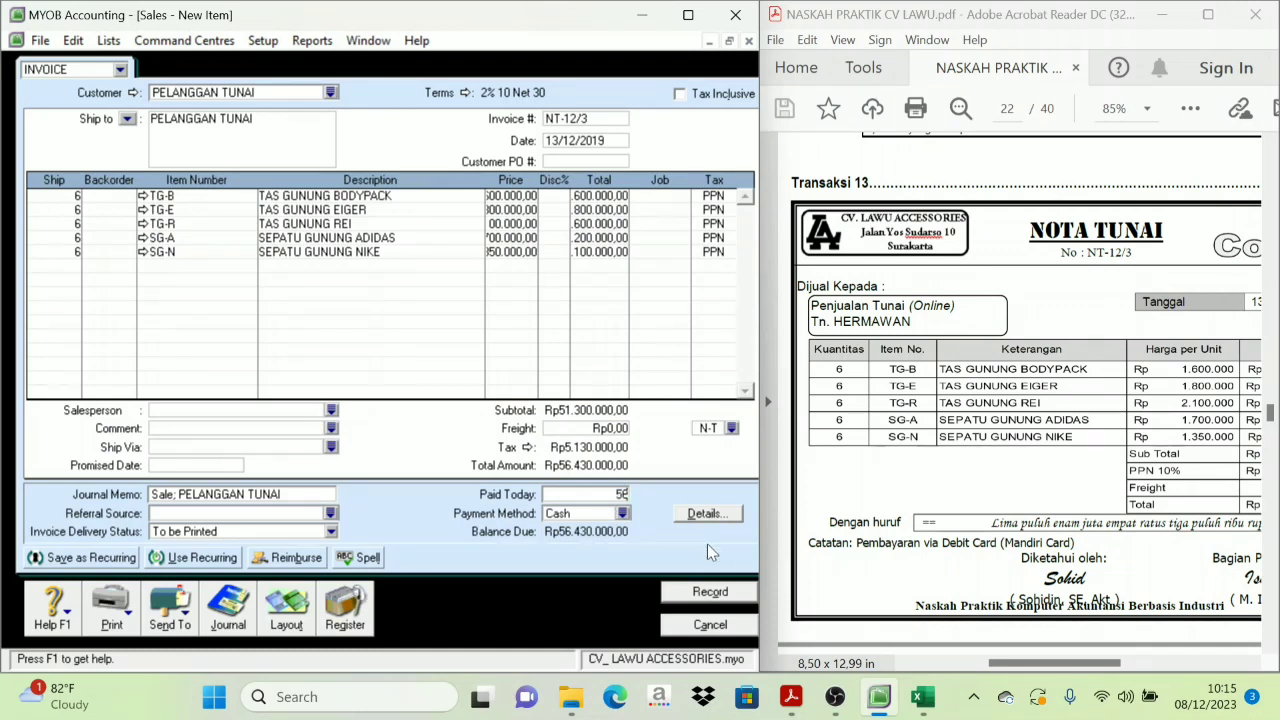
{"action": "type", "text": "430000"}
{"action": "key", "text": "Tab"}
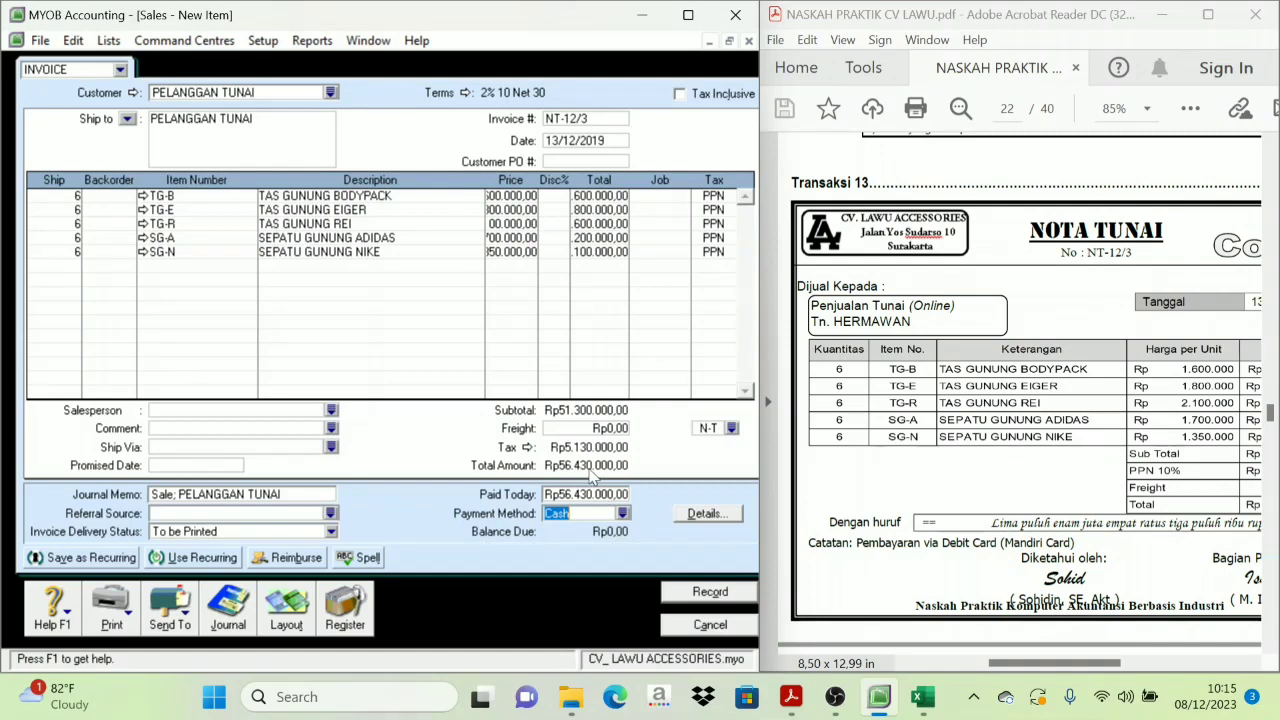
Step: Record the cash sale, close the sales entry window and narrow the accounting window so the source document shows fully
{"action": "left_click_drag", "start_coordinate": [760, 403], "coordinate": [777, 423]}
{"action": "left_click", "coordinate": [698, 594]}
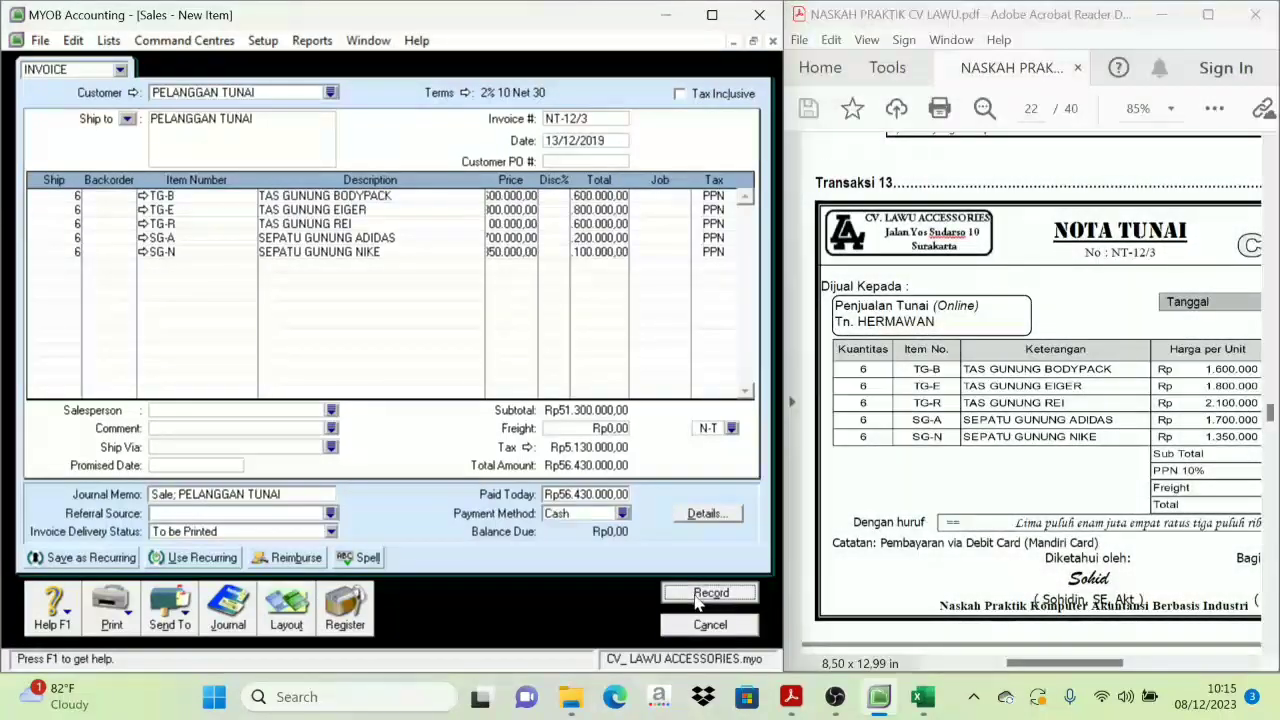
{"action": "left_click", "coordinate": [706, 626]}
{"action": "left_click_drag", "start_coordinate": [782, 457], "coordinate": [640, 434]}
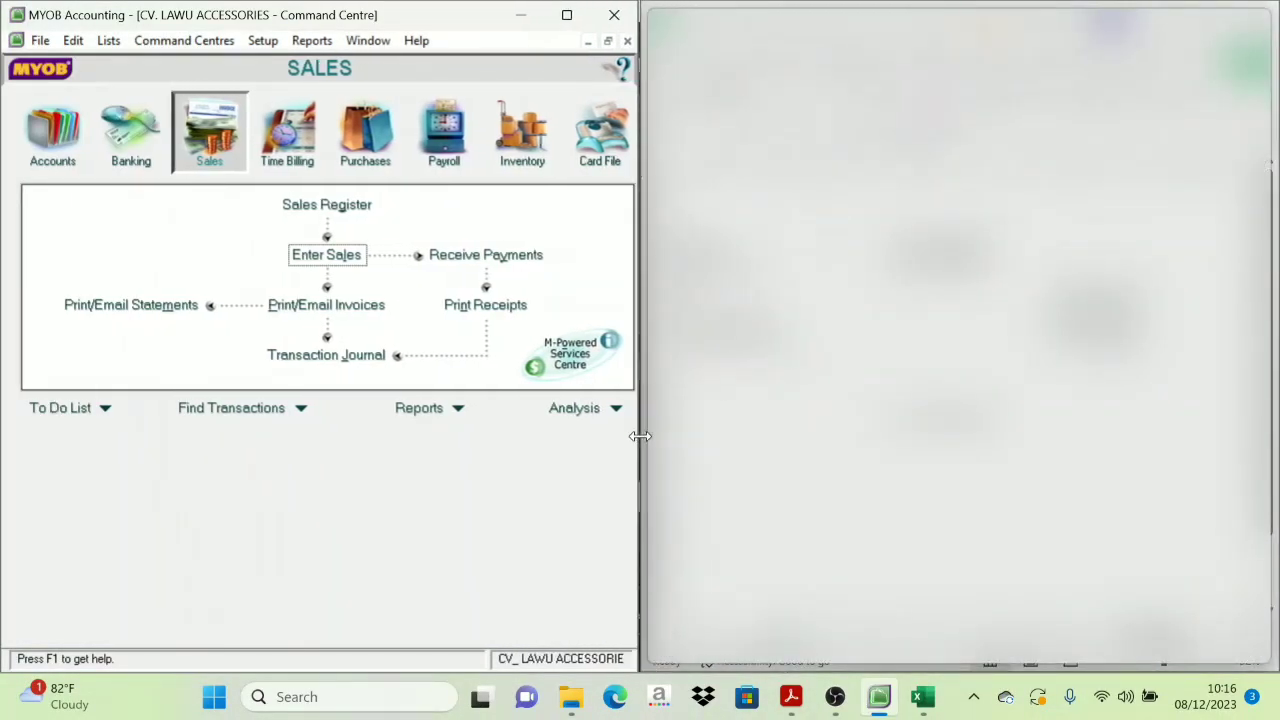
Step: Examine the supporting documents for Transaksi 13 and the Transaksi 14 cash note in the PDF
{"action": "scroll", "coordinate": [831, 390], "scroll_direction": "down", "scroll_amount": 3}
{"action": "scroll", "coordinate": [831, 390], "scroll_direction": "down", "scroll_amount": 5}
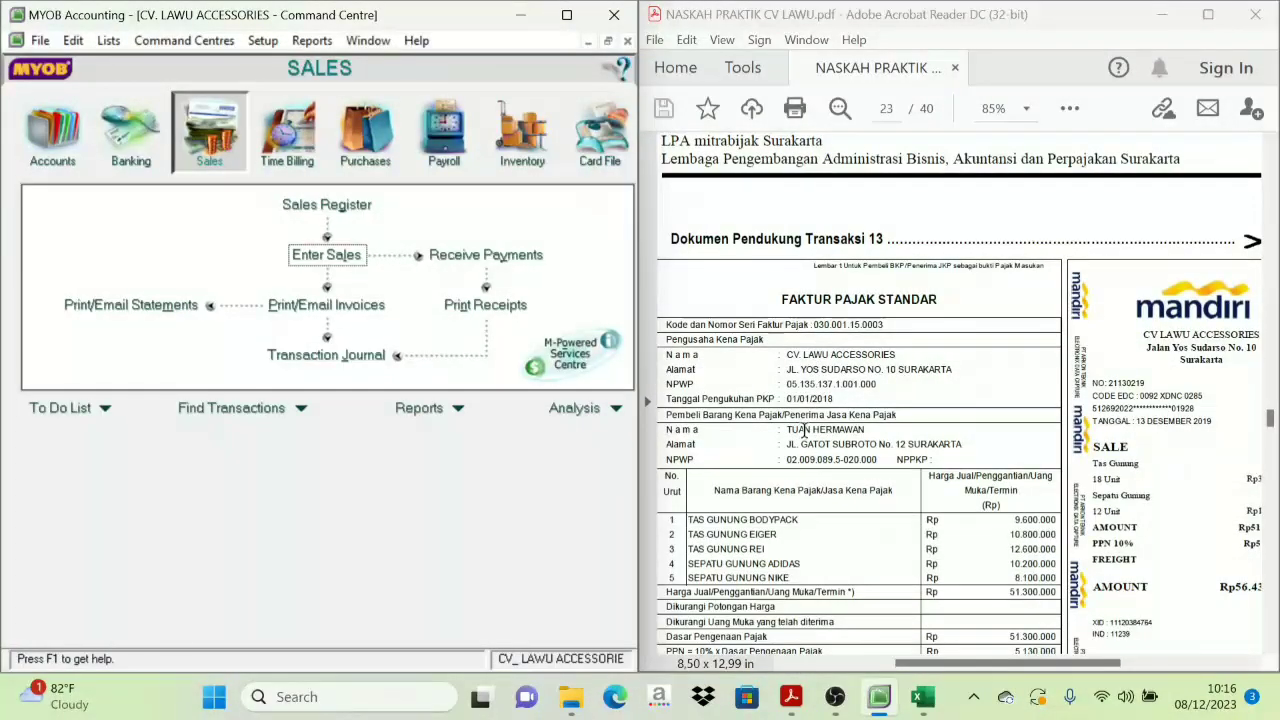
{"action": "scroll", "coordinate": [833, 300], "scroll_direction": "down", "scroll_amount": 5}
{"action": "scroll", "coordinate": [833, 292], "scroll_direction": "down", "scroll_amount": 8}
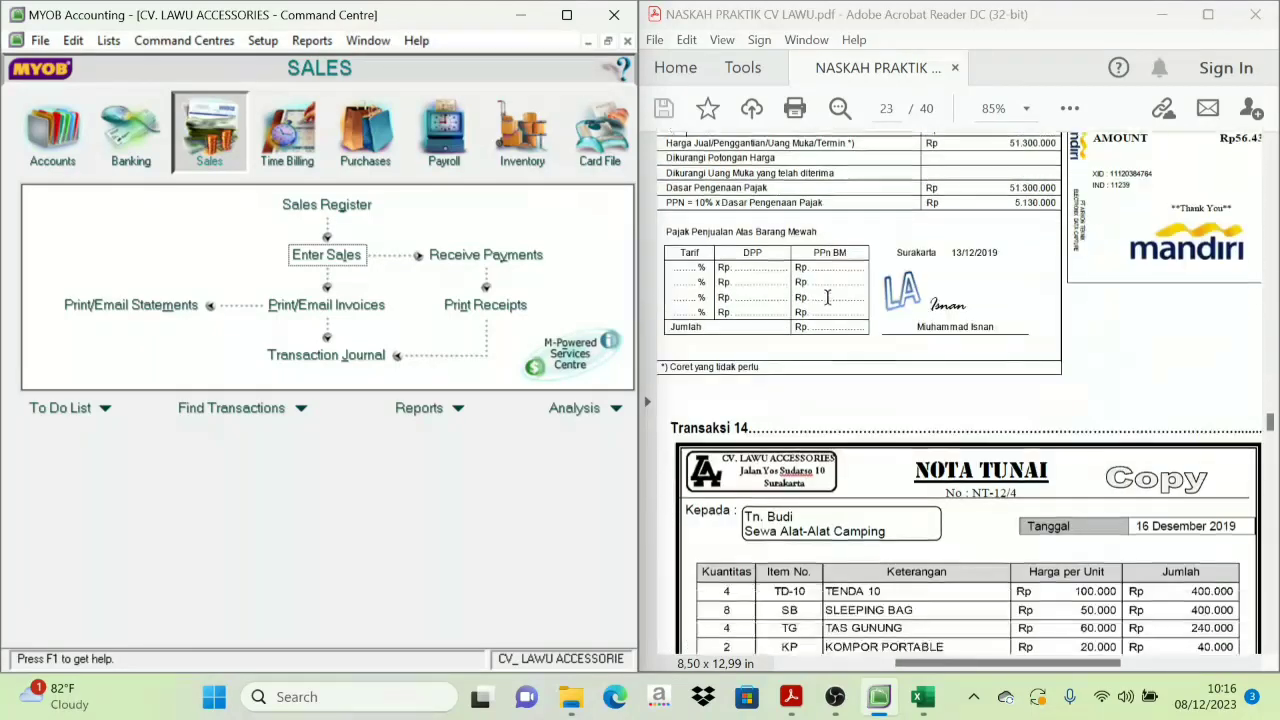
{"action": "scroll", "coordinate": [735, 240], "scroll_direction": "down", "scroll_amount": 1}
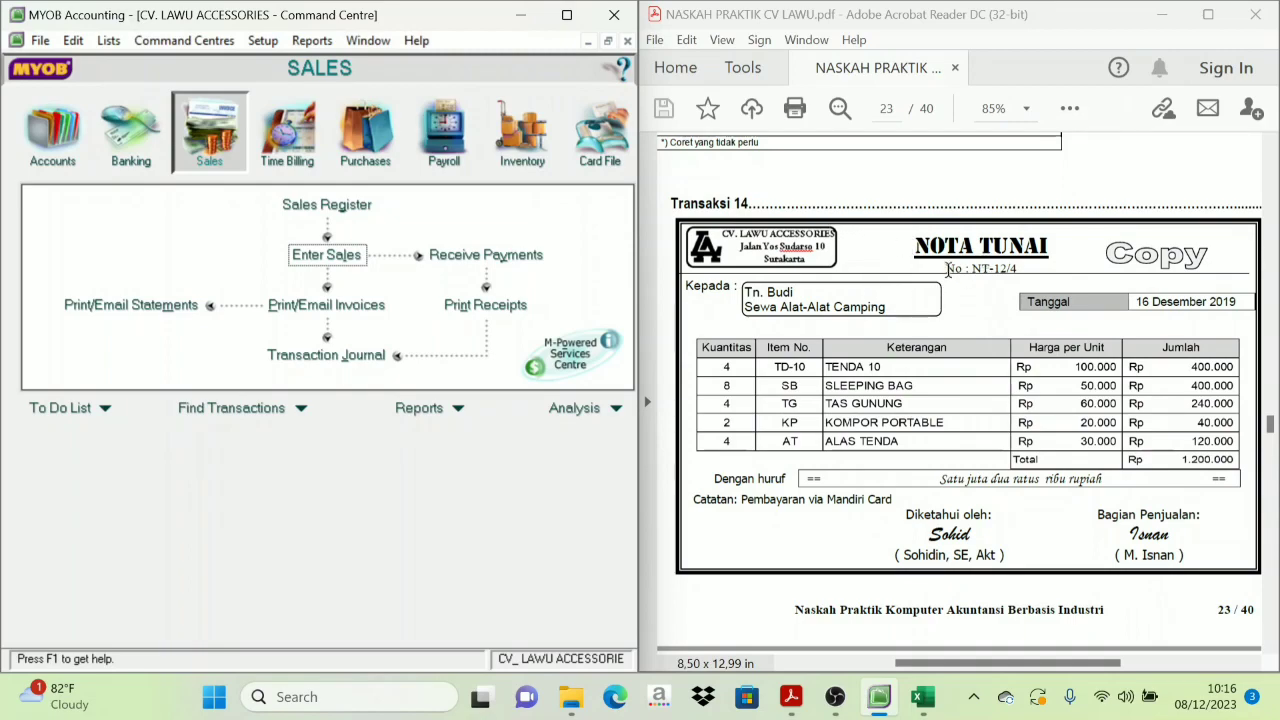
{"action": "scroll", "coordinate": [948, 270], "scroll_direction": "up", "scroll_amount": 20}
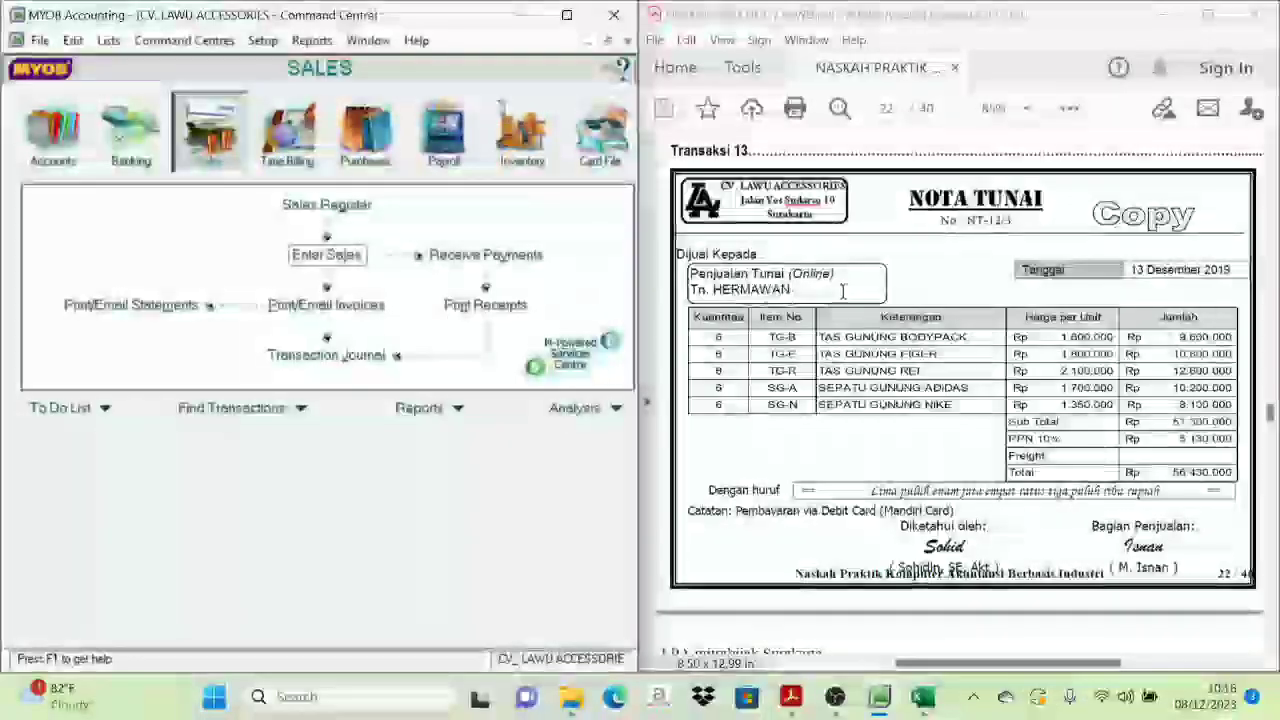
{"action": "scroll", "coordinate": [843, 290], "scroll_direction": "down", "scroll_amount": 20}
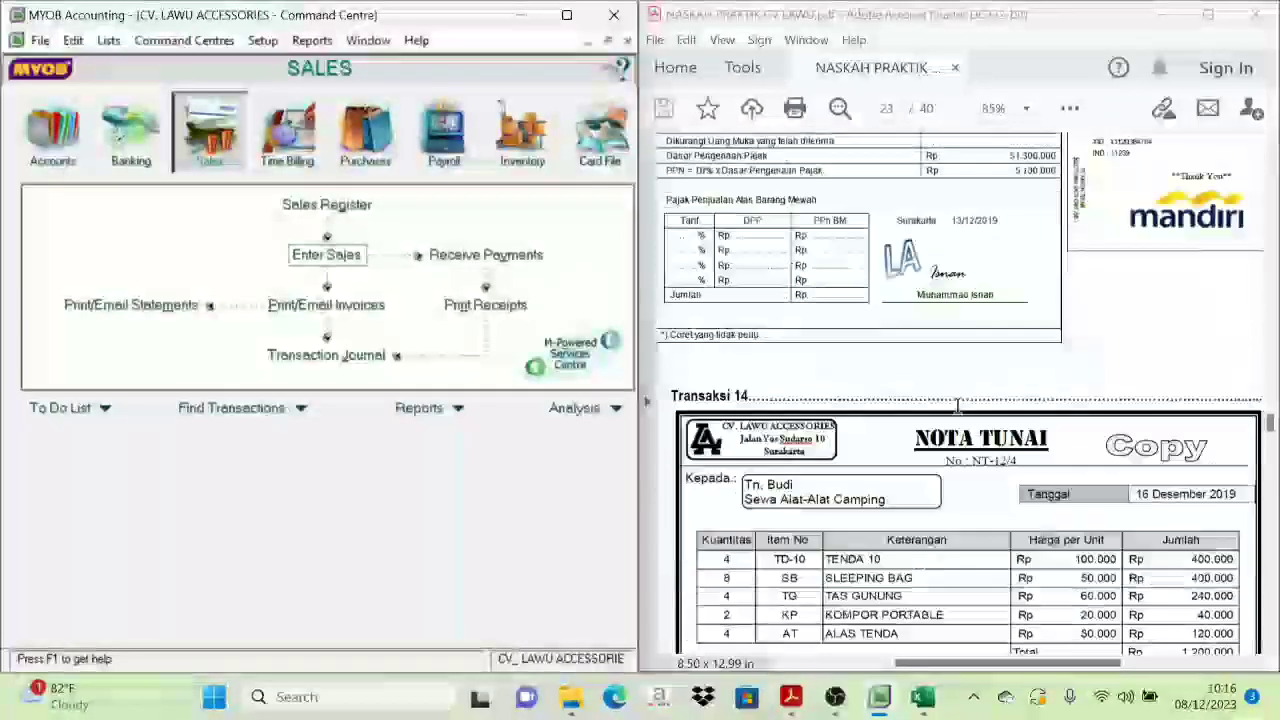
{"action": "scroll", "coordinate": [957, 404], "scroll_direction": "down", "scroll_amount": 4}
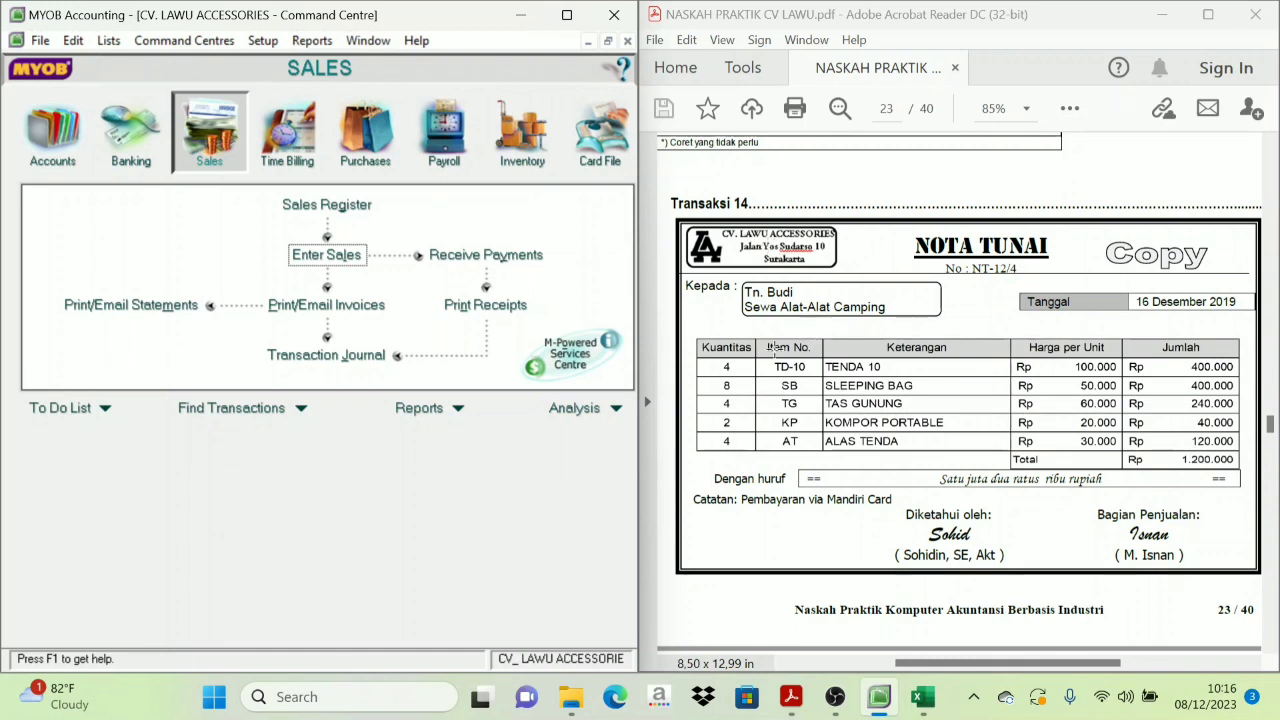
{"action": "scroll", "coordinate": [919, 270], "scroll_direction": "down", "scroll_amount": 1}
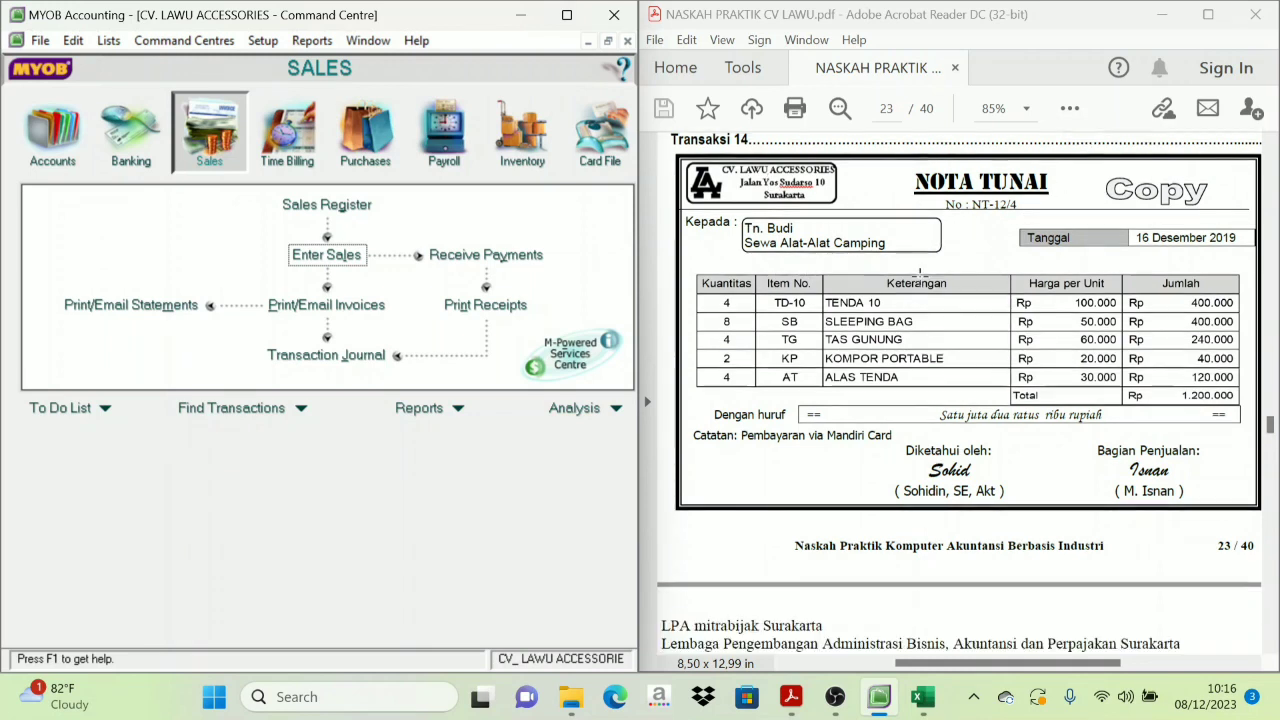
{"action": "scroll", "coordinate": [919, 270], "scroll_direction": "up", "scroll_amount": 1}
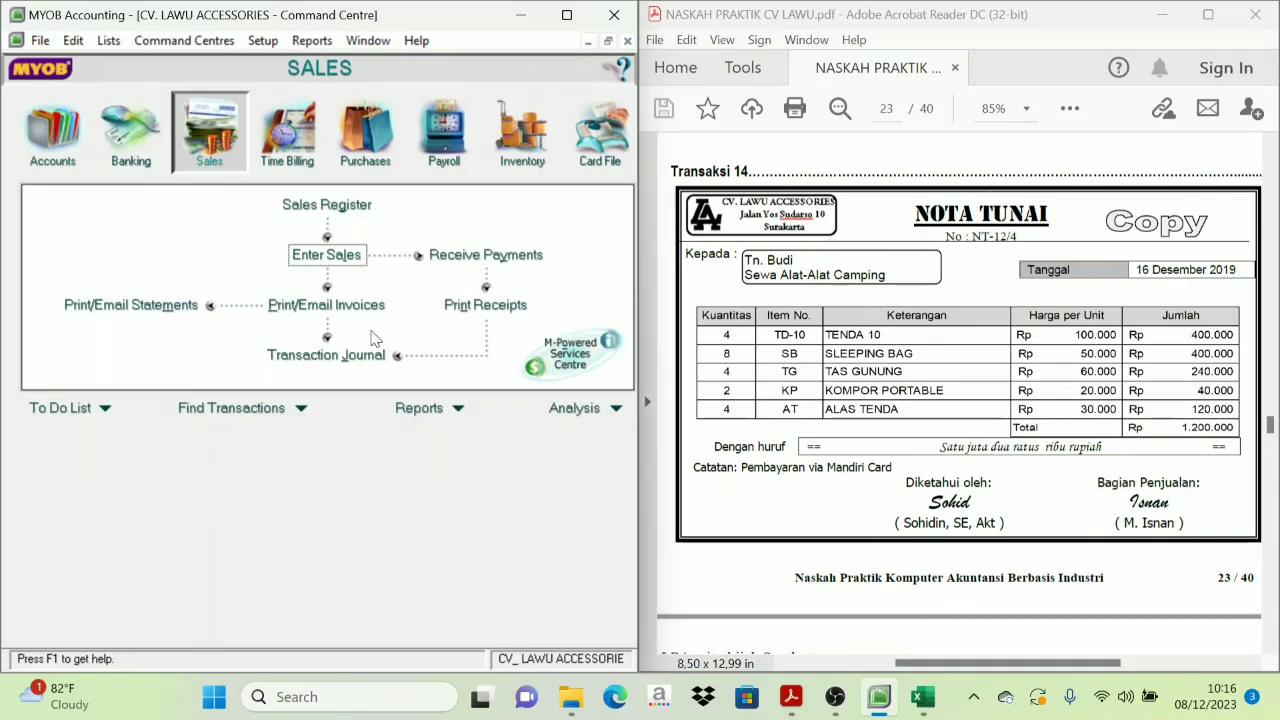
Step: Open a new Receive Money entry and set the deposit account to 1-1100 Cash In Bank
{"action": "left_click", "coordinate": [140, 175]}
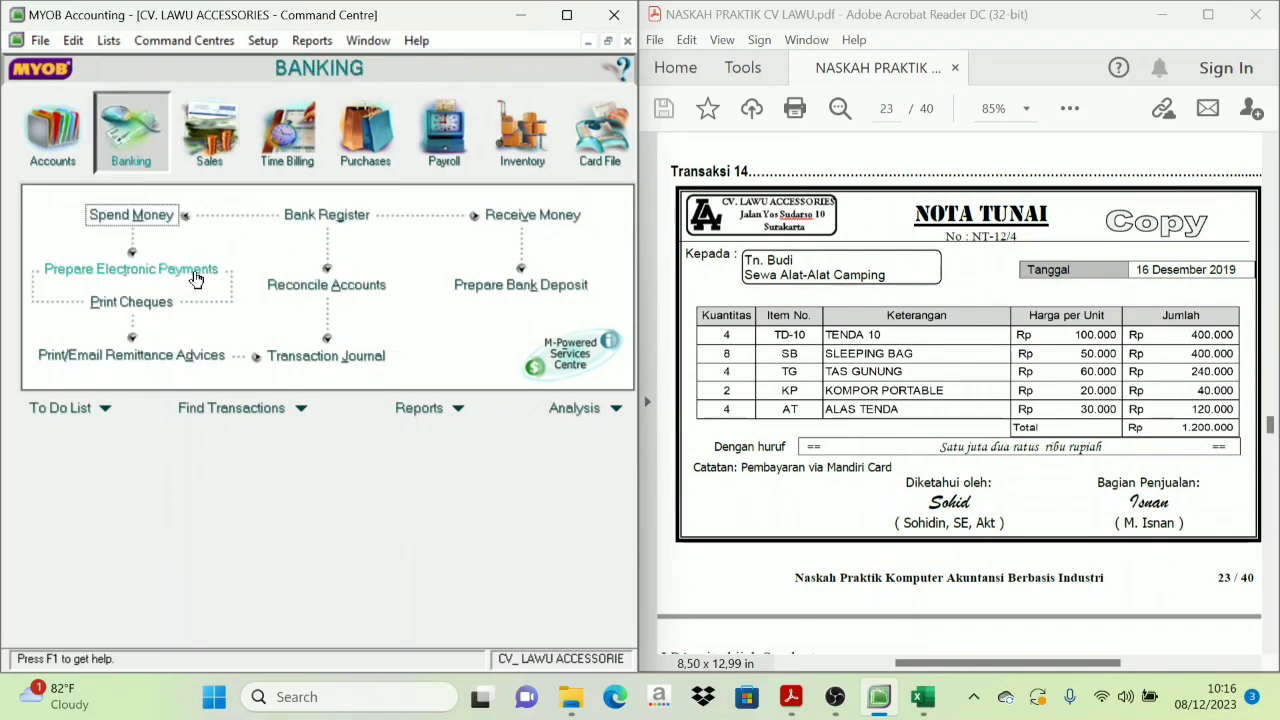
{"action": "left_click", "coordinate": [218, 164]}
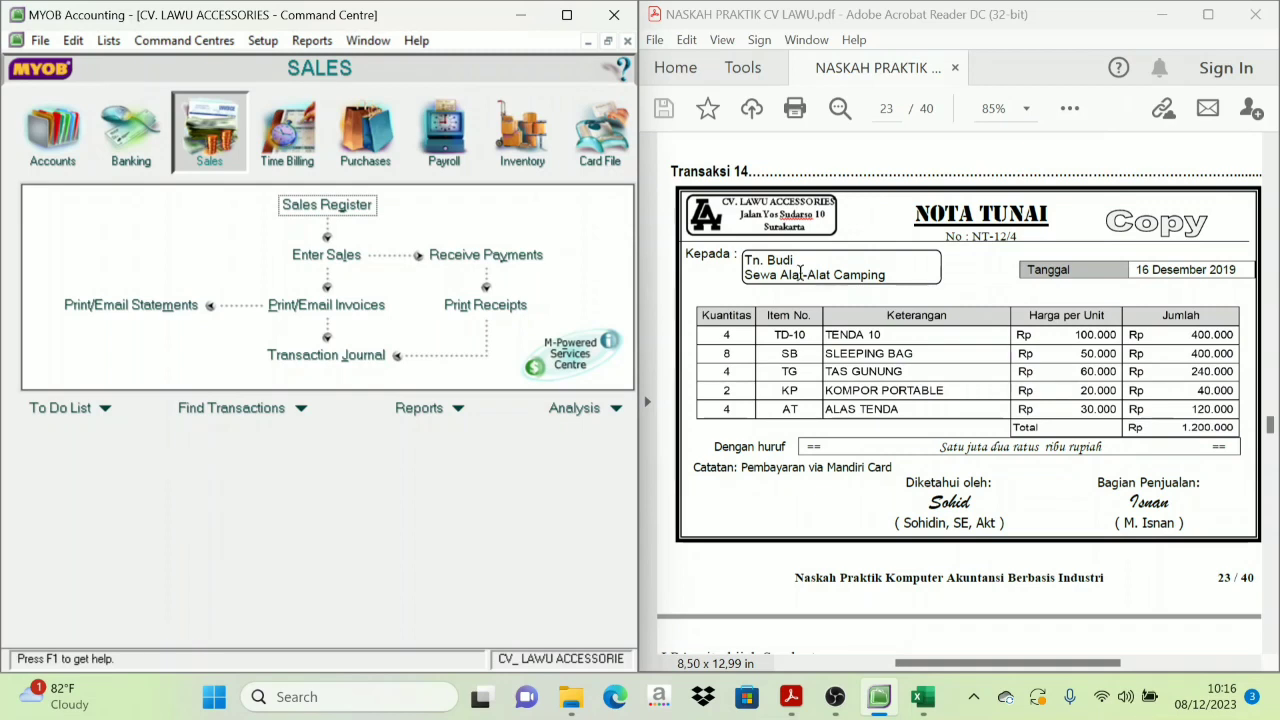
{"action": "left_click", "coordinate": [147, 170]}
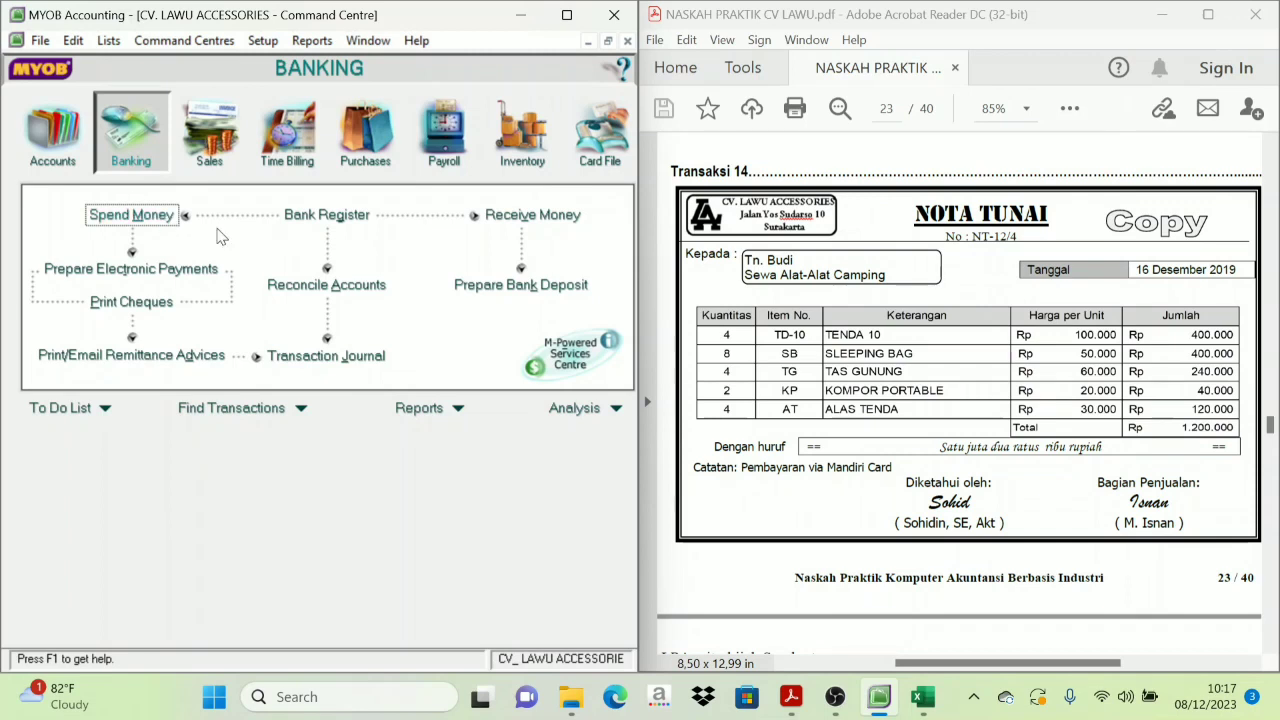
{"action": "left_click", "coordinate": [534, 215]}
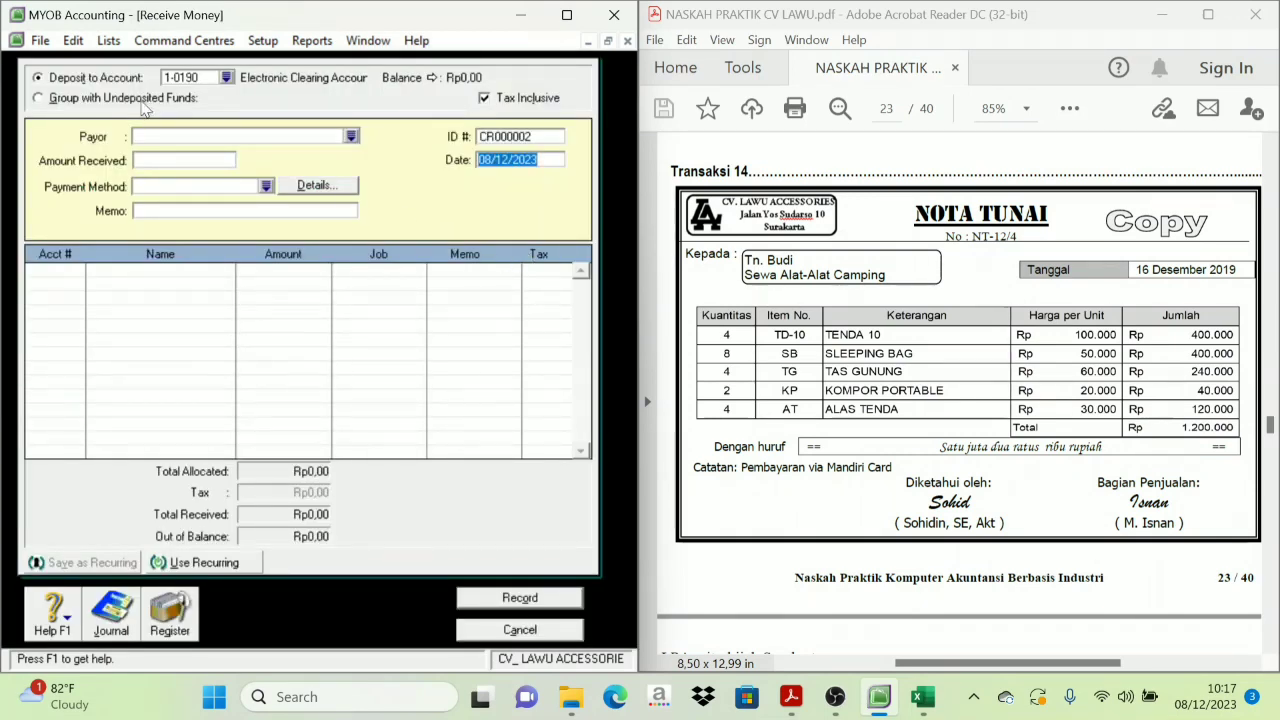
{"action": "left_click", "coordinate": [227, 77]}
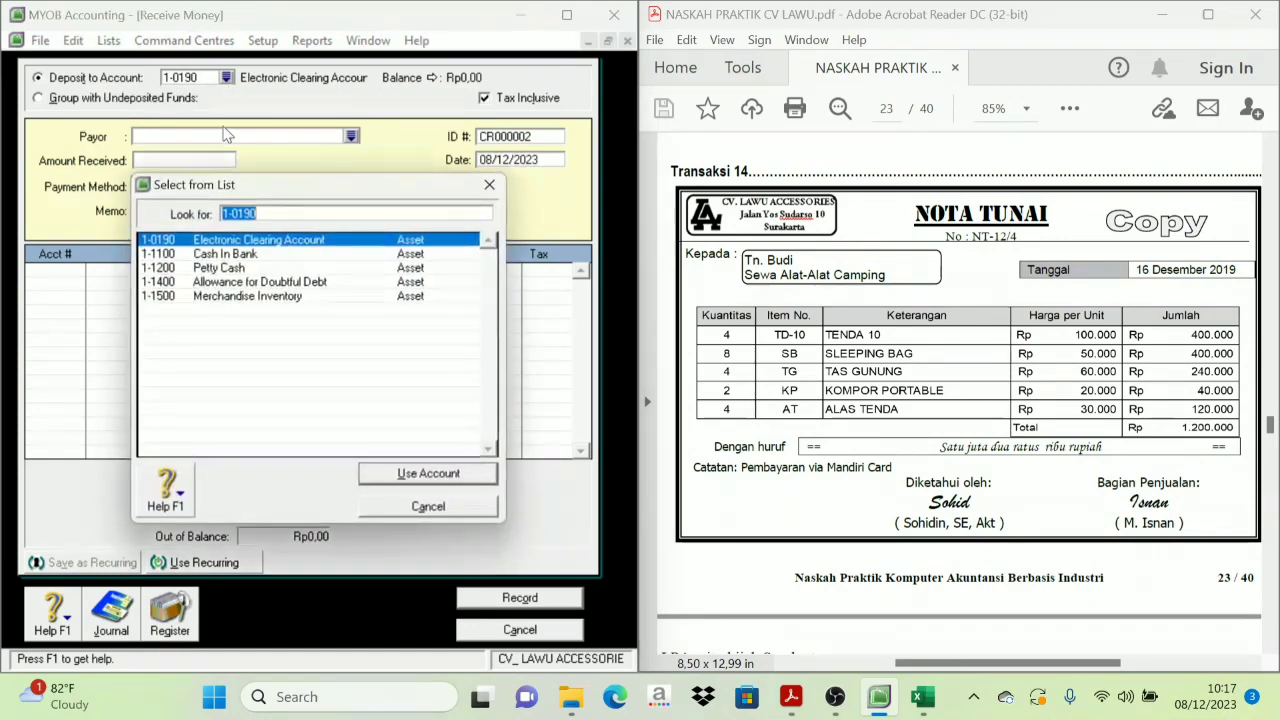
{"action": "left_click", "coordinate": [222, 254]}
{"action": "left_click", "coordinate": [425, 472]}
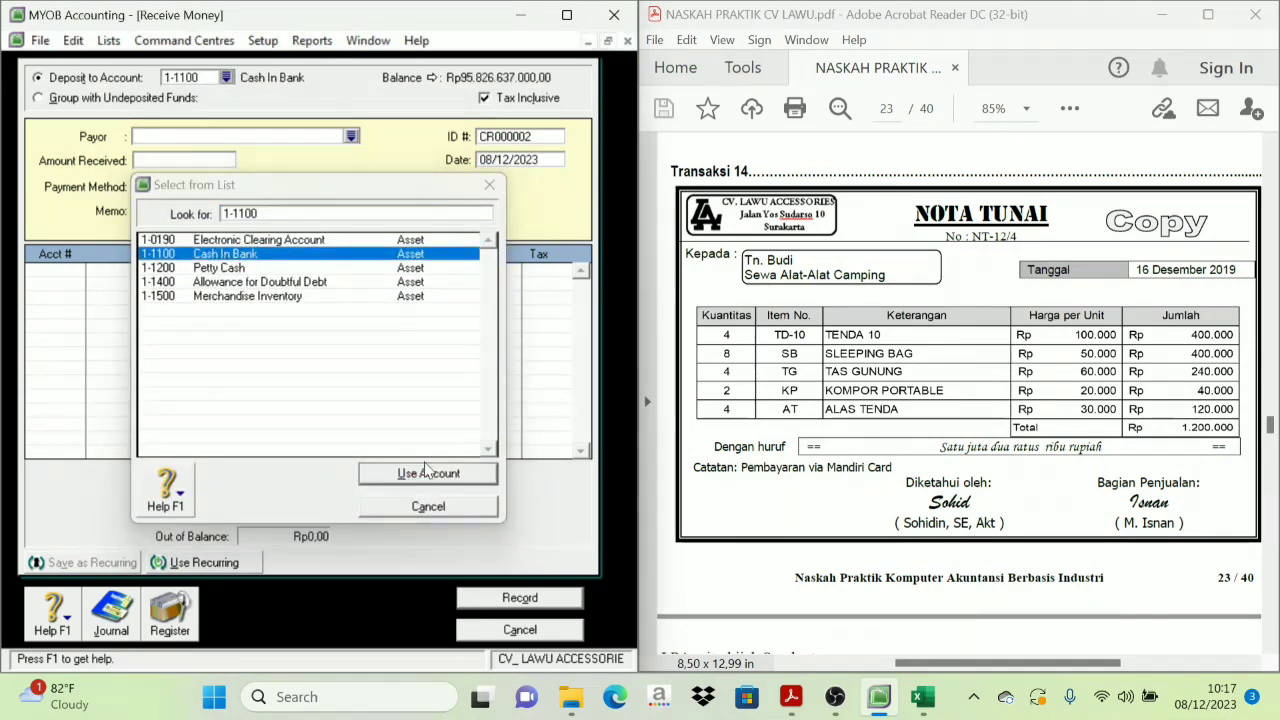
Step: Set the receipt's ID number to NT-12/4 and its date to 16/12/2019
{"action": "left_click", "coordinate": [522, 138]}
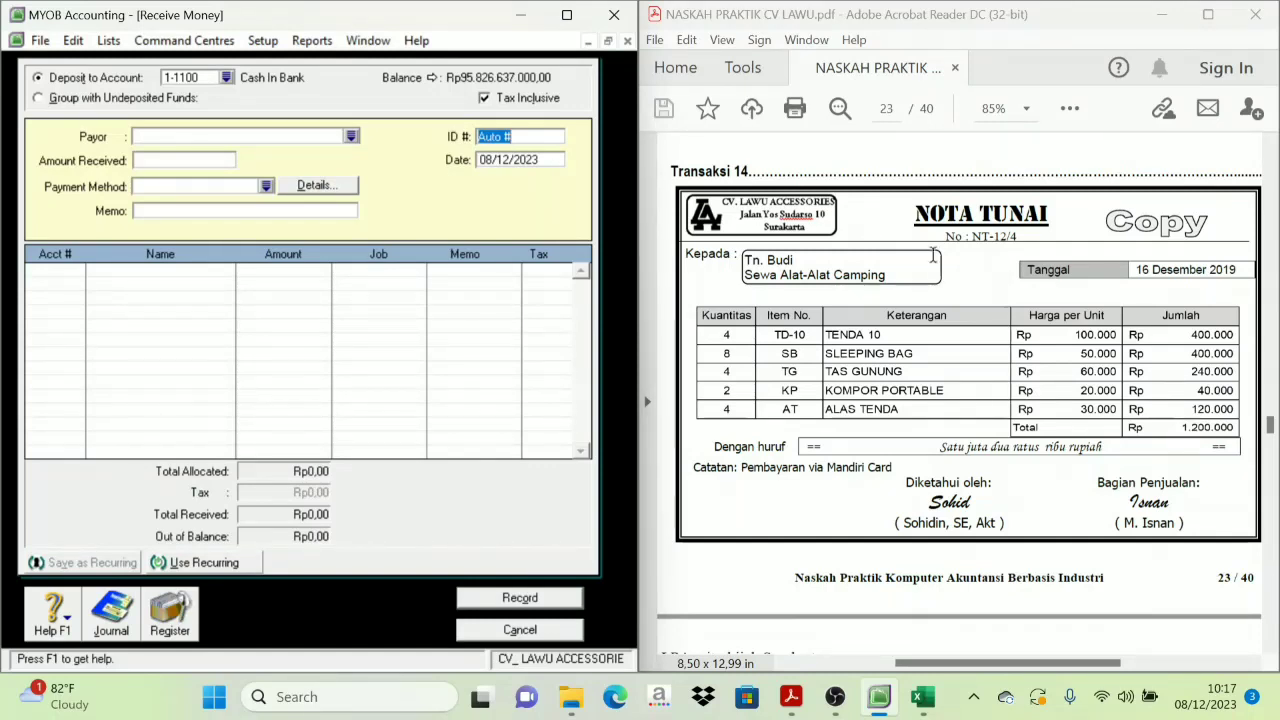
{"action": "type", "text": "NT-12/"}
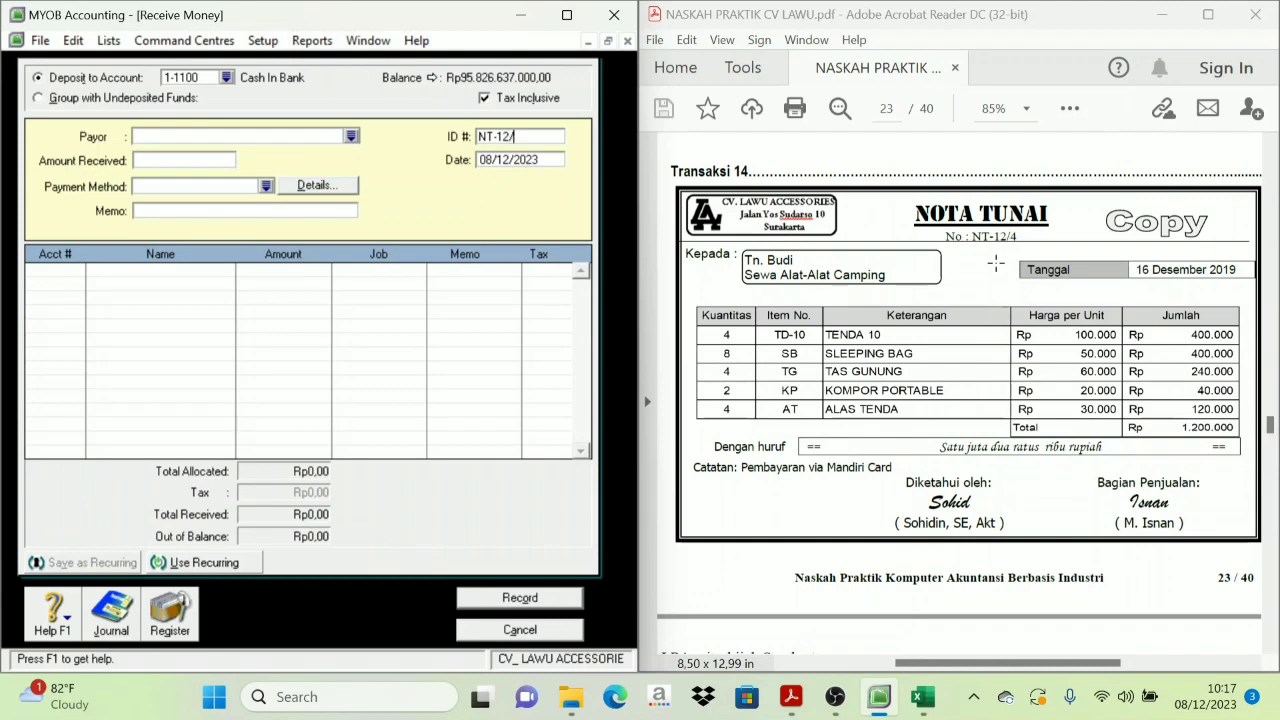
{"action": "type", "text": "4"}
{"action": "key", "text": "Tab"}
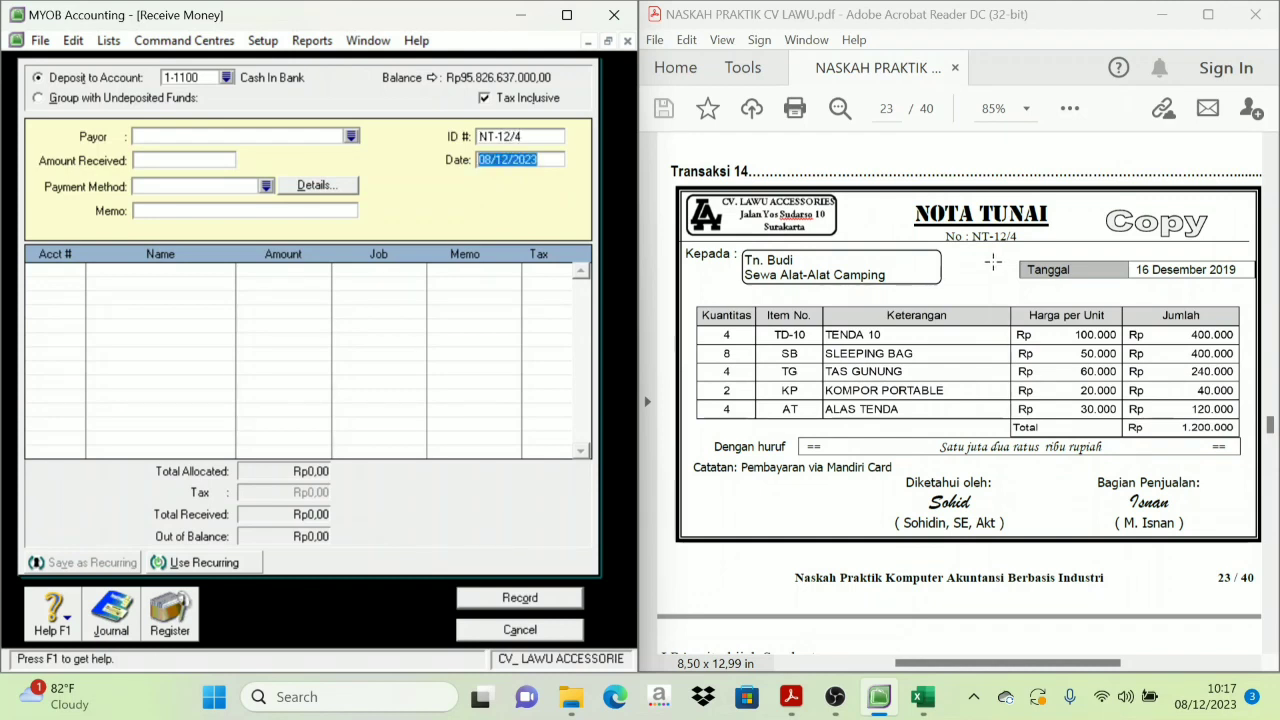
{"action": "type", "text": "16/12"}
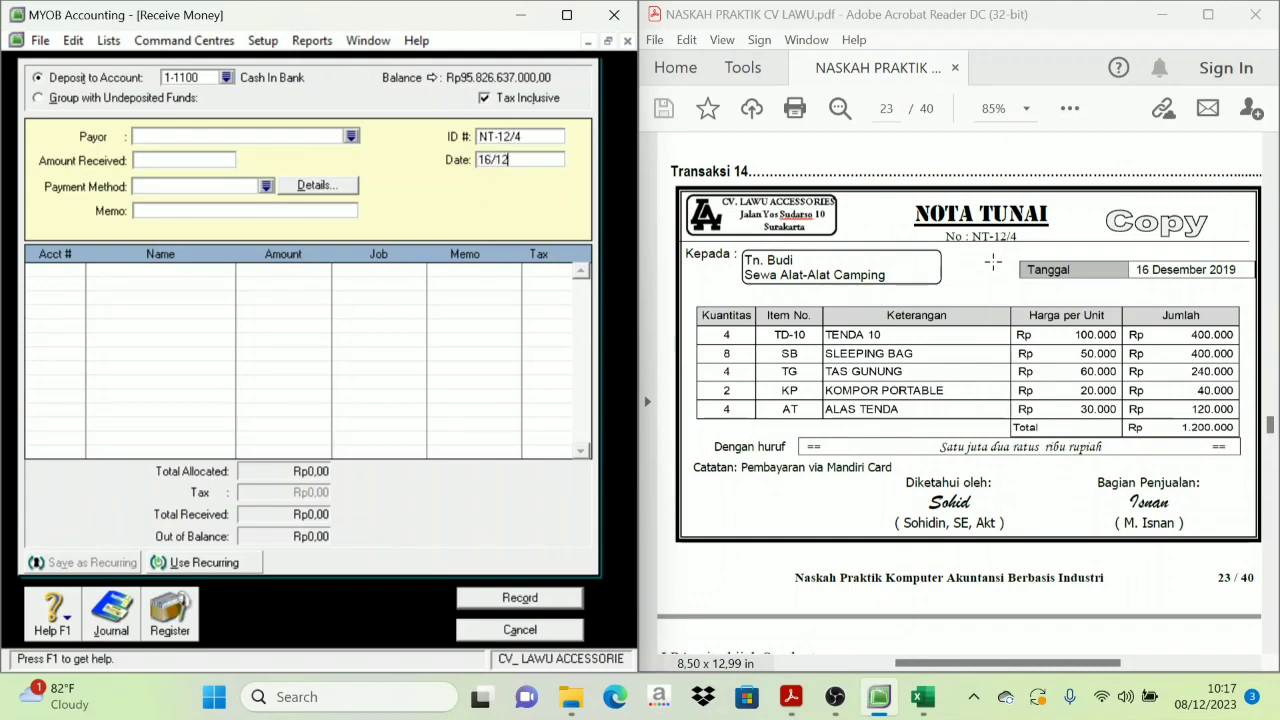
{"action": "type", "text": "/2019"}
{"action": "left_click", "coordinate": [136, 163]}
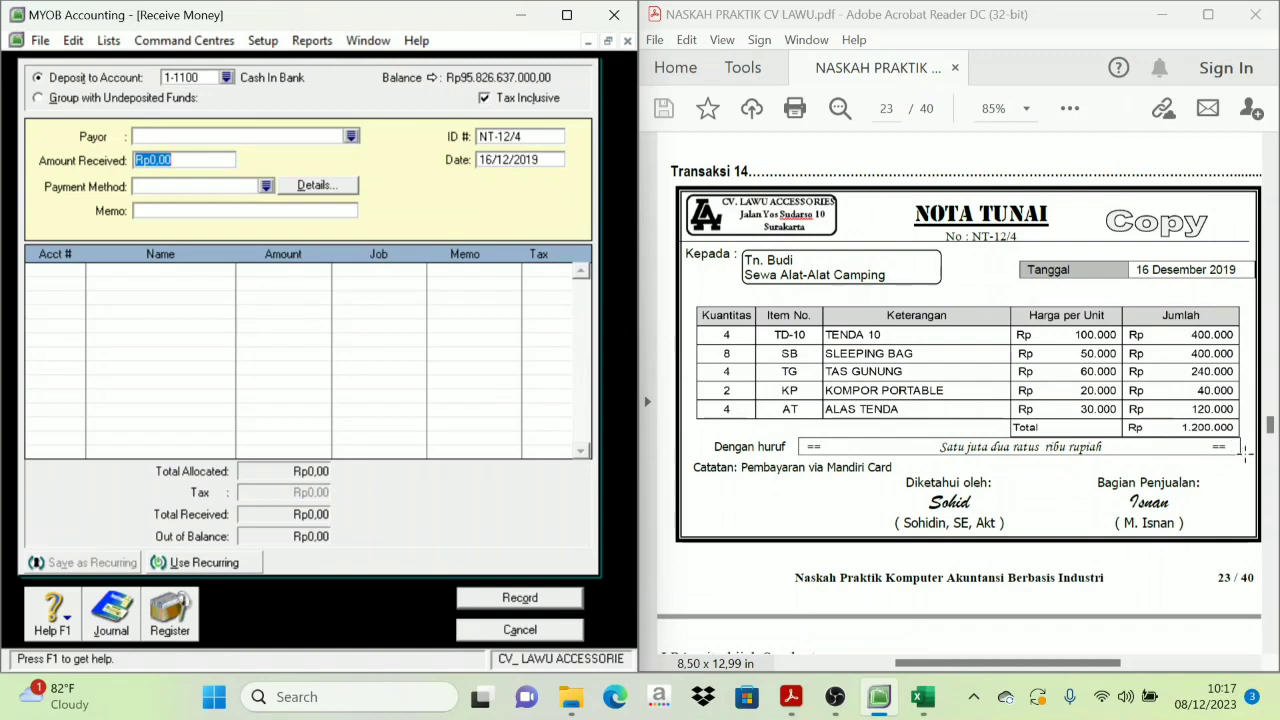
Step: Set the amount received on the NT-12/4 receipt to Rp1.200.000
{"action": "type", "text": "1."}
{"action": "type", "text": "200.000"}
{"action": "key", "text": "Tab"}
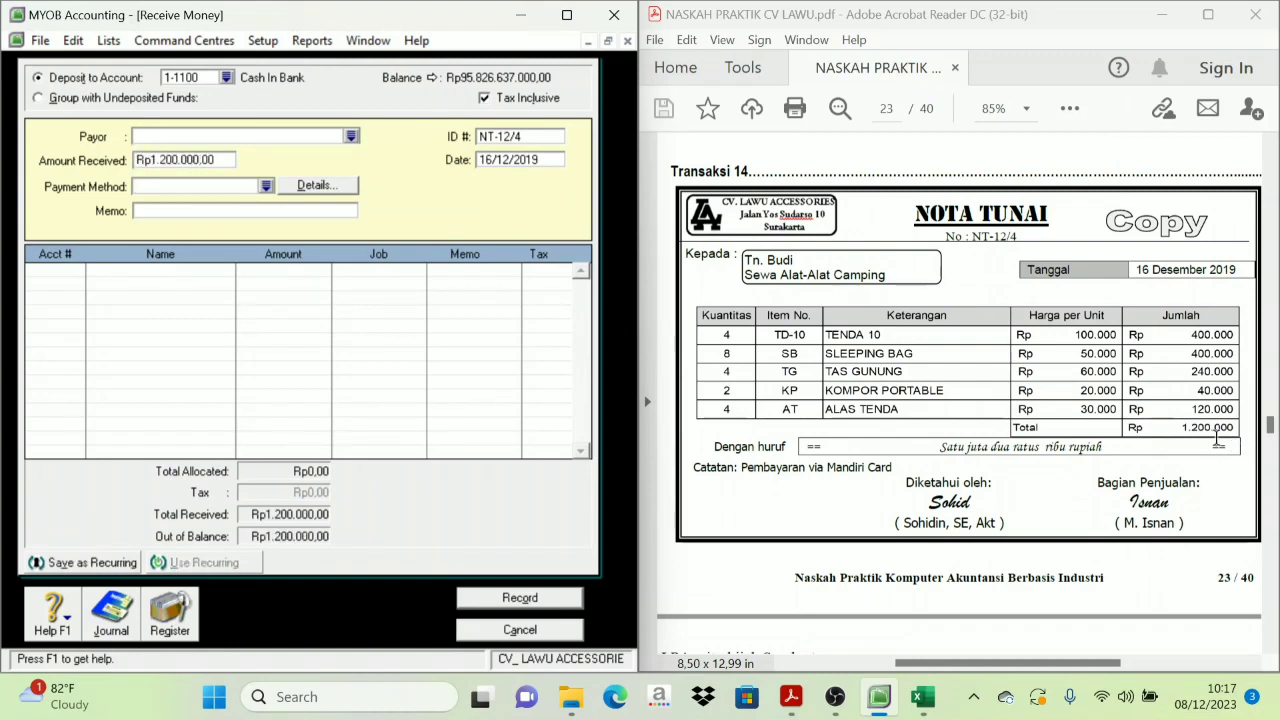
{"action": "type", "text": "Pendapatan jasa"}
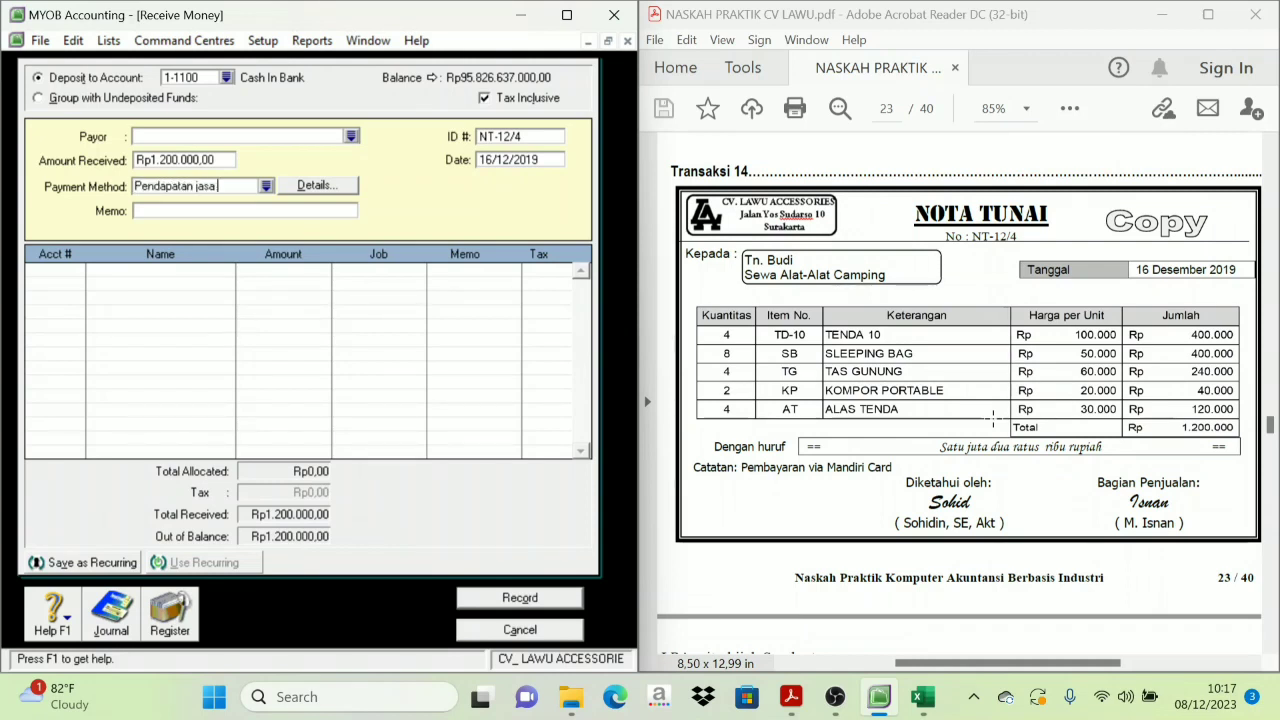
{"action": "type", "text": " tuna"}
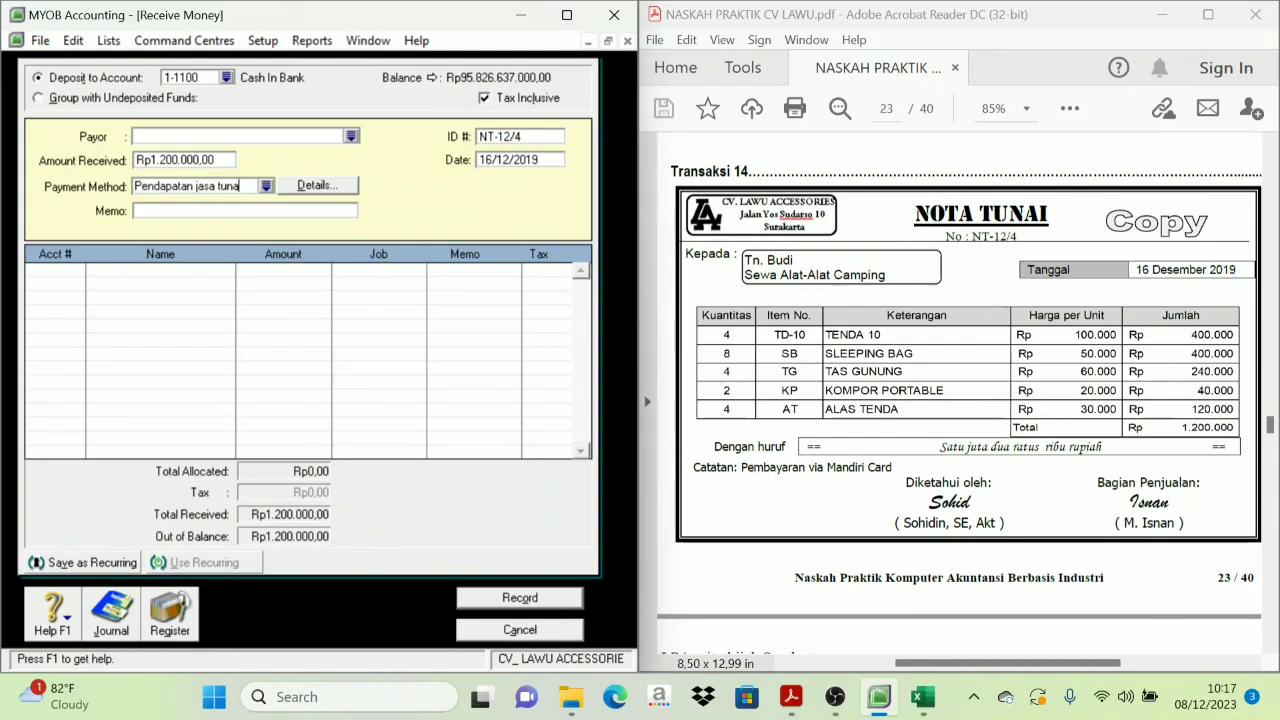
{"action": "left_click_drag", "start_coordinate": [241, 187], "coordinate": [147, 187]}
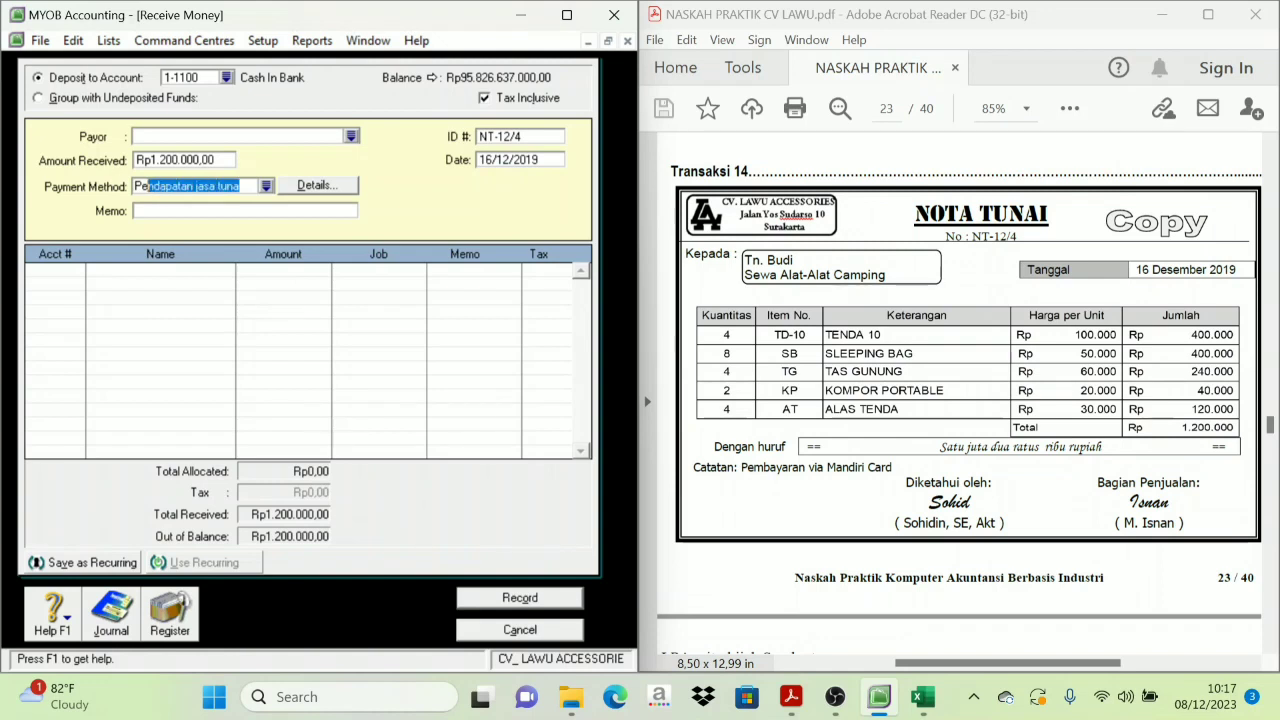
{"action": "key", "text": "BackSpace"}
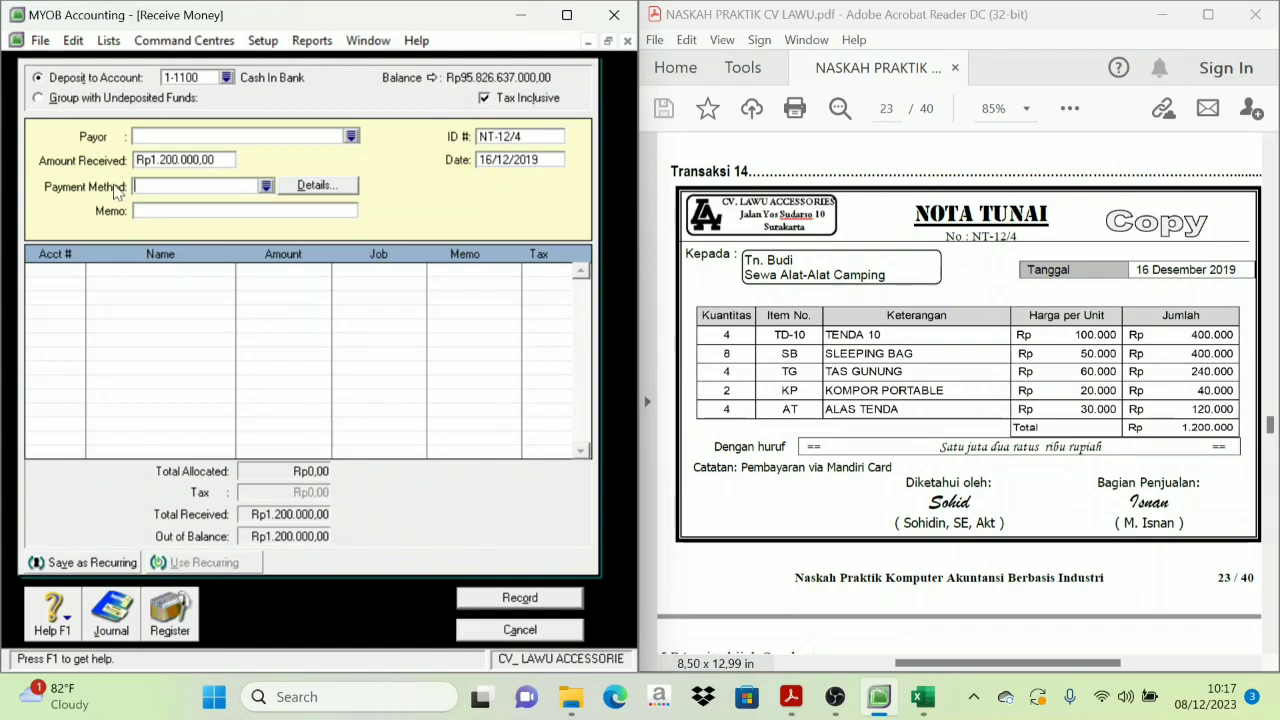
Step: Enter "Pendapatan jasa tunai" as the receipt's memo
{"action": "left_click", "coordinate": [160, 211]}
{"action": "type", "text": "Pendapatan jasa tuna"}
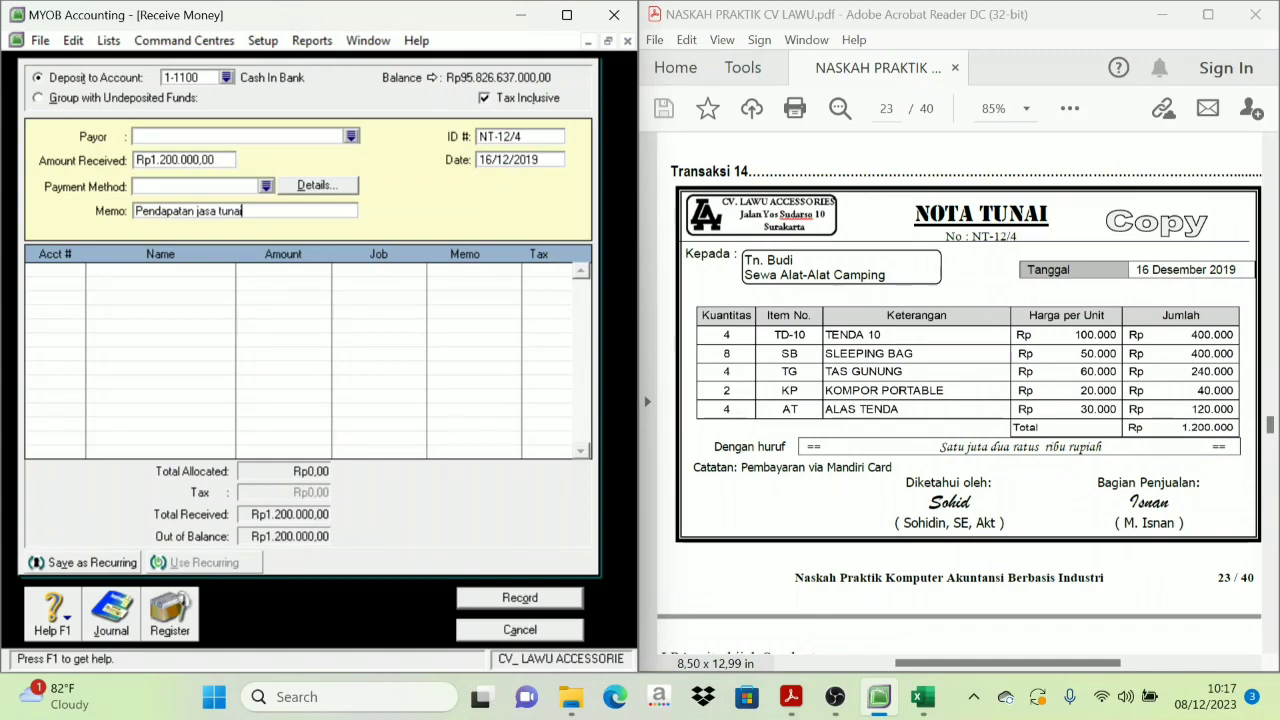
{"action": "key", "text": "Tab"}
Step: Allocate the full receipt amount to account 4-1200 Service Revenue and record the receipt, leaving the Receive Money entry
{"action": "left_click", "coordinate": [78, 271]}
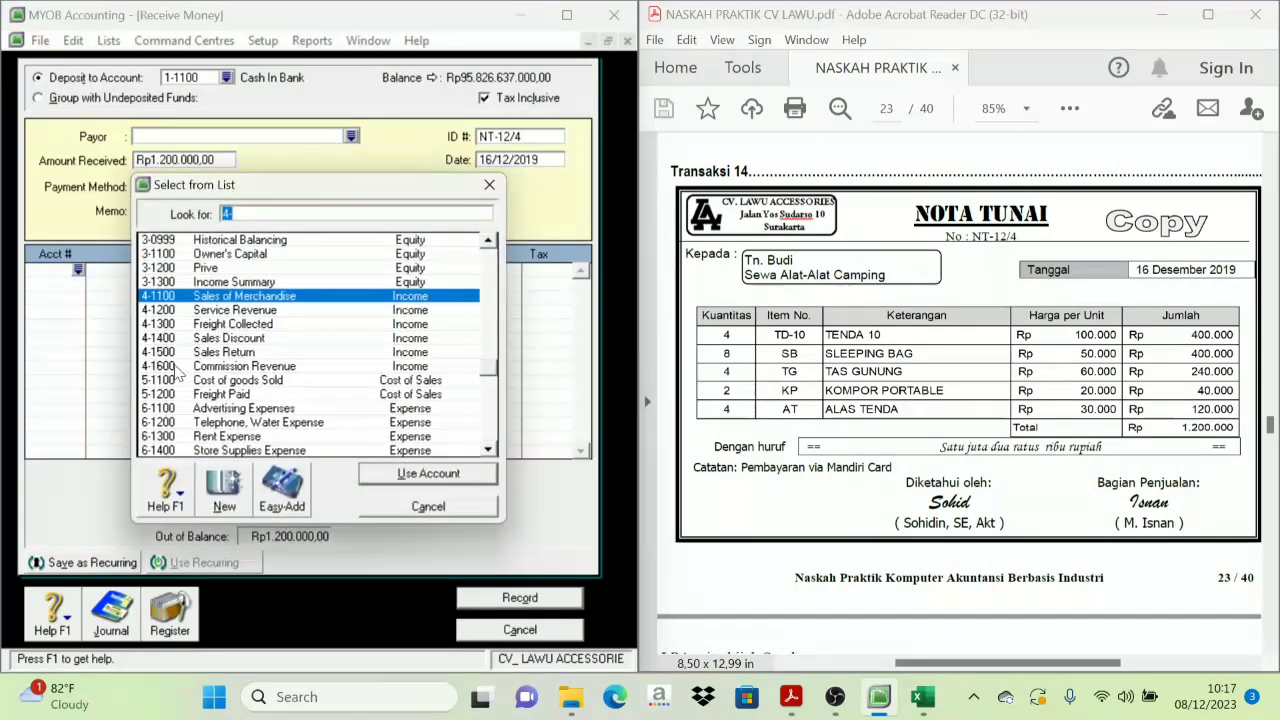
{"action": "left_click", "coordinate": [250, 311]}
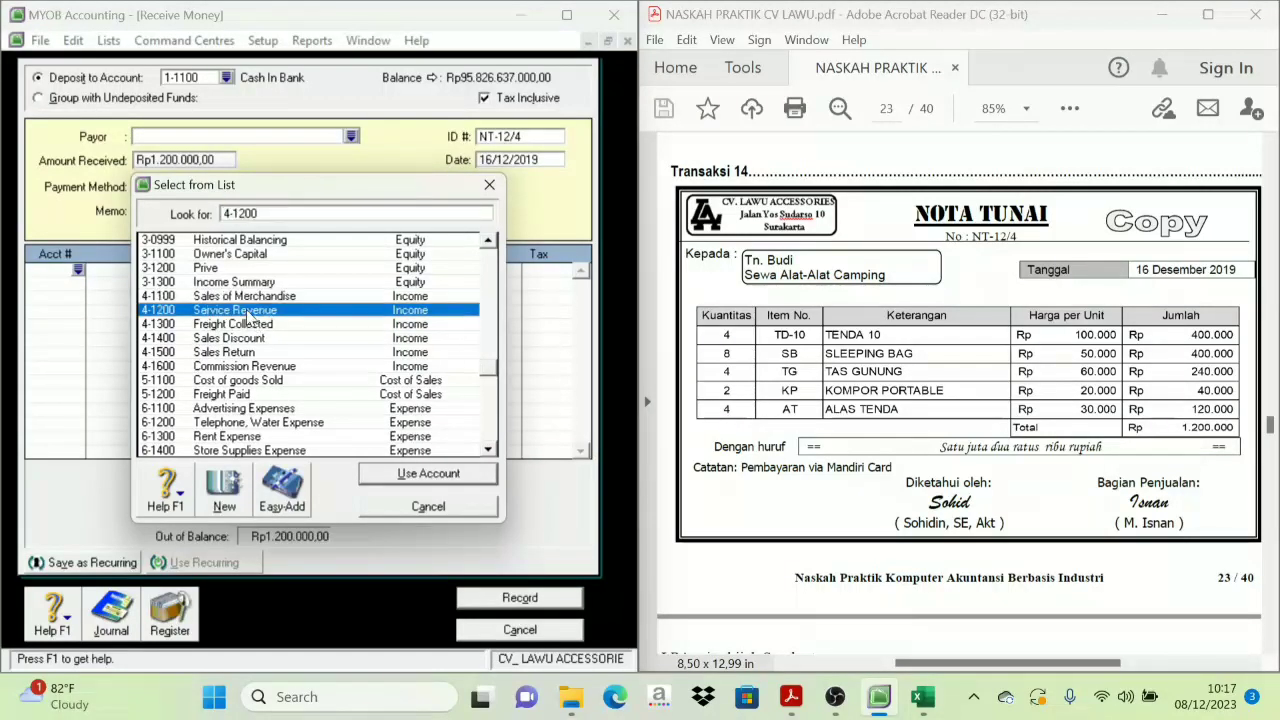
{"action": "left_click", "coordinate": [406, 473]}
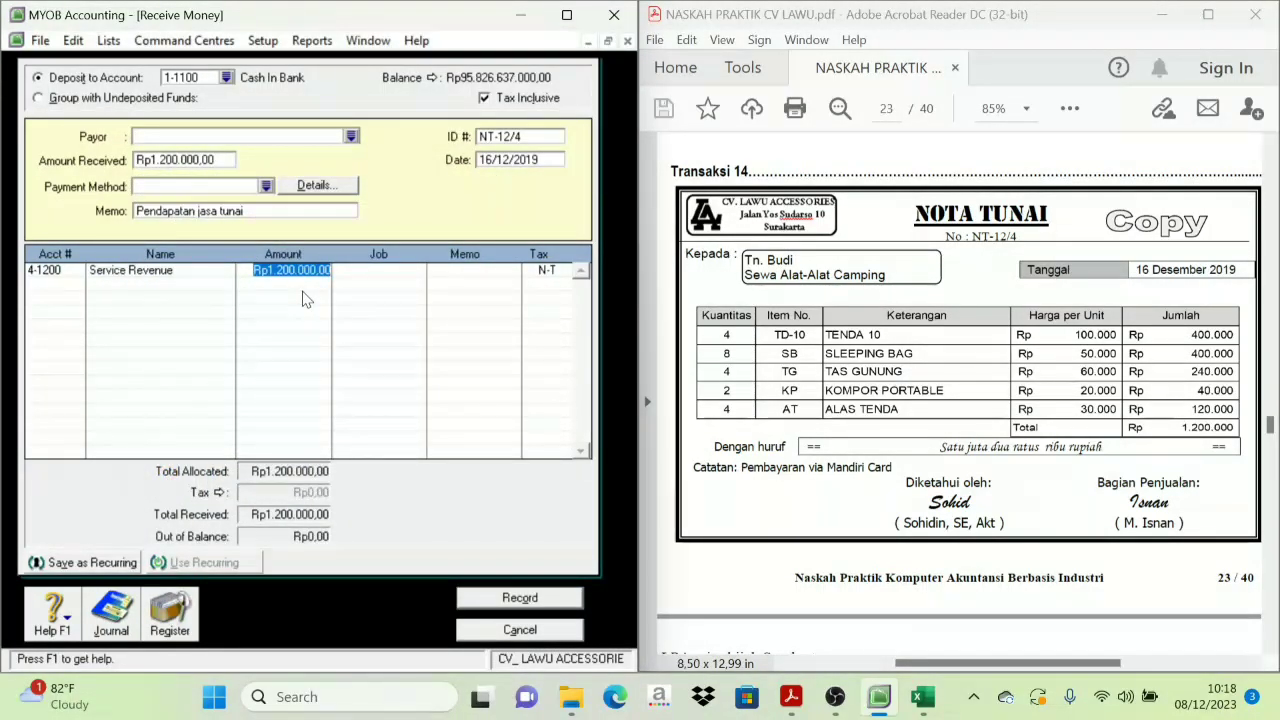
{"action": "key", "text": "Tab"}
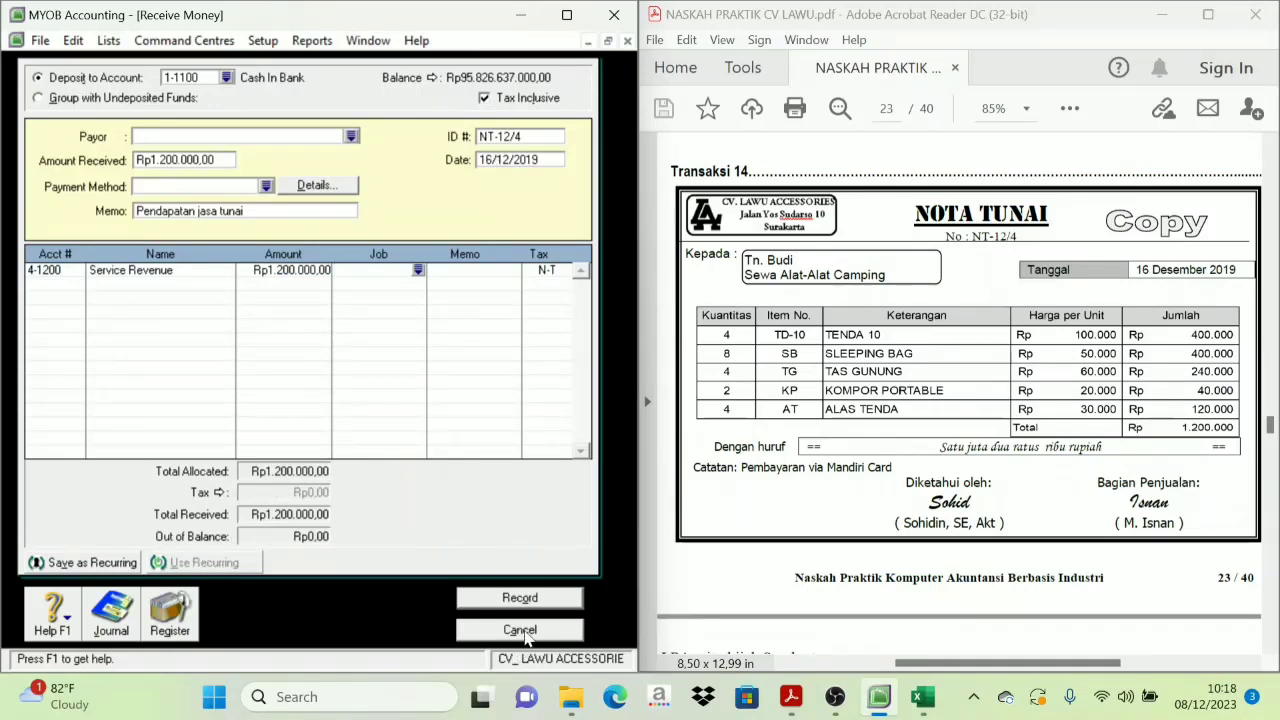
{"action": "left_click", "coordinate": [540, 598]}
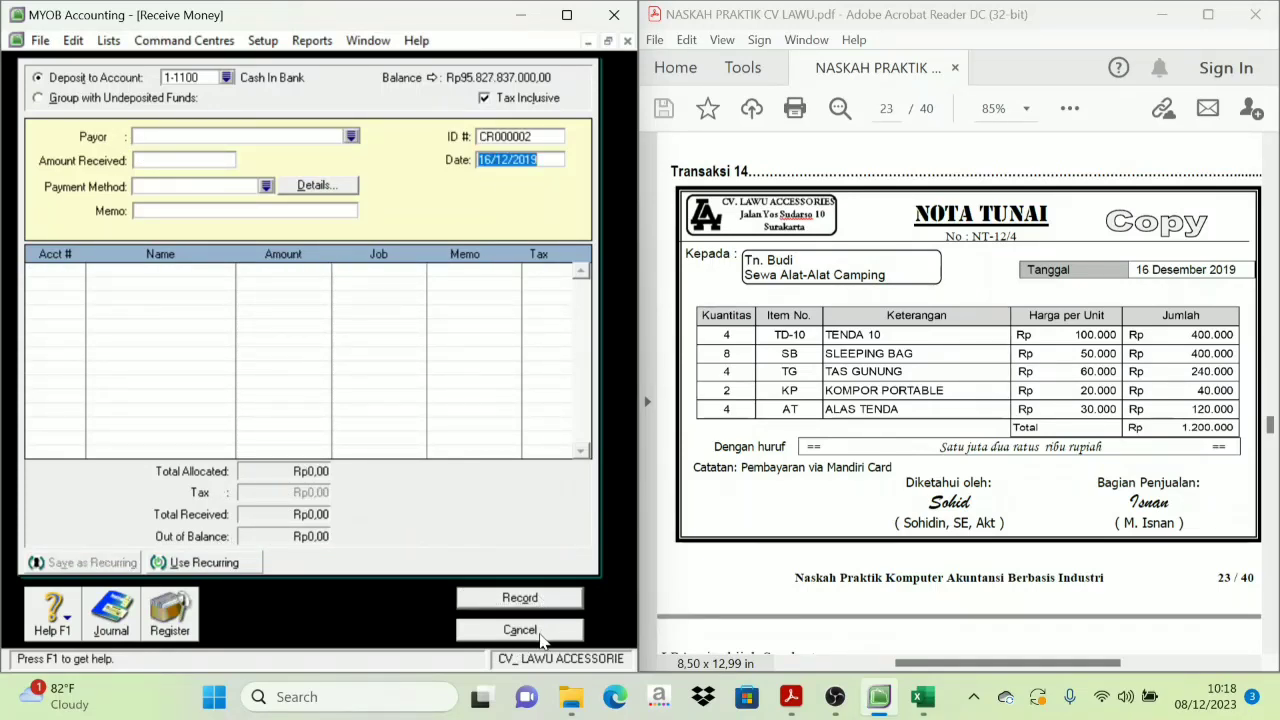
{"action": "left_click", "coordinate": [539, 631]}
Step: Examine the Transaksi 14 supporting document and the Transaksi 15 purchase invoice from PT. Kilimanjaro in the PDF
{"action": "scroll", "coordinate": [883, 423], "scroll_direction": "down", "scroll_amount": 10}
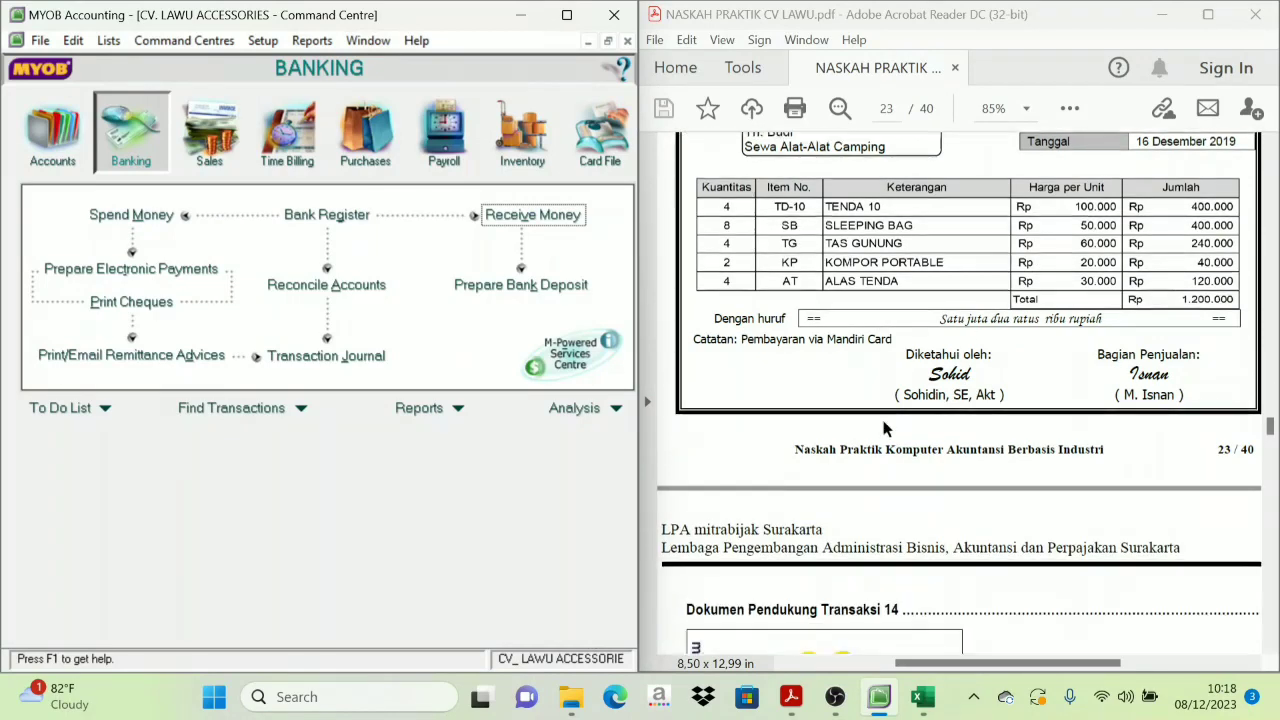
{"action": "scroll", "coordinate": [878, 442], "scroll_direction": "up", "scroll_amount": 2}
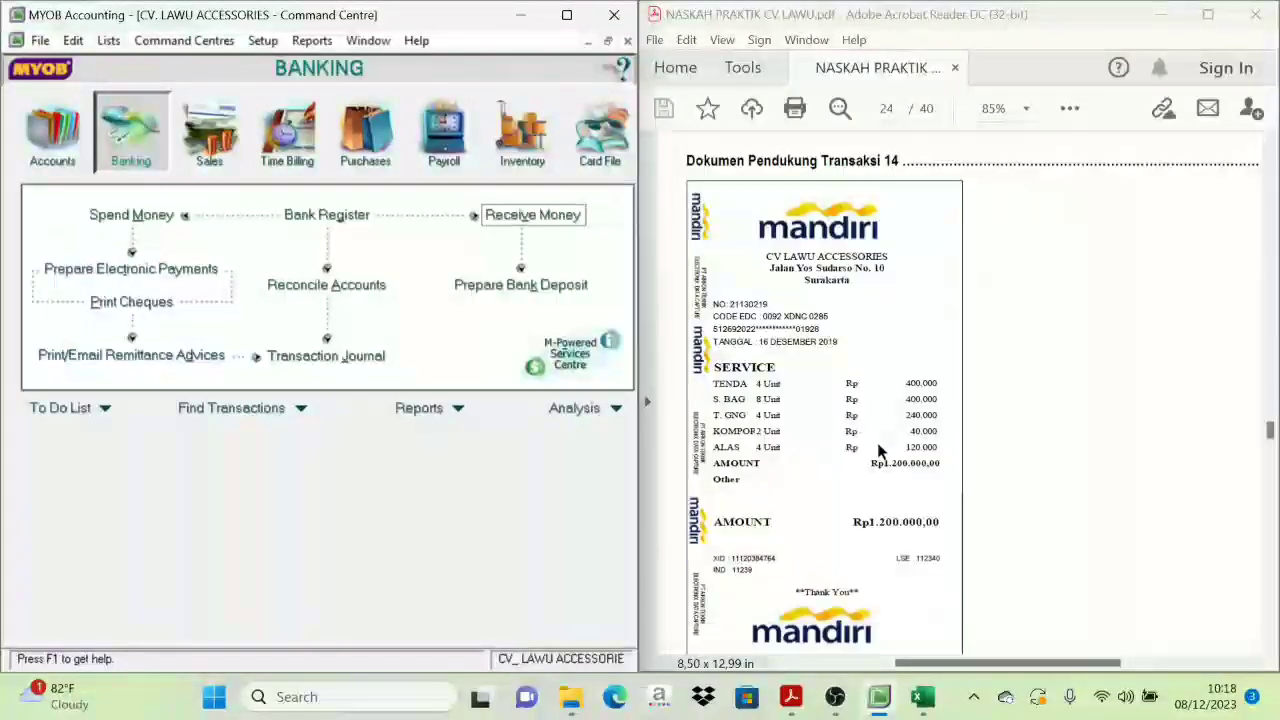
{"action": "scroll", "coordinate": [828, 294], "scroll_direction": "down", "scroll_amount": 5}
{"action": "scroll", "coordinate": [830, 397], "scroll_direction": "down", "scroll_amount": 3}
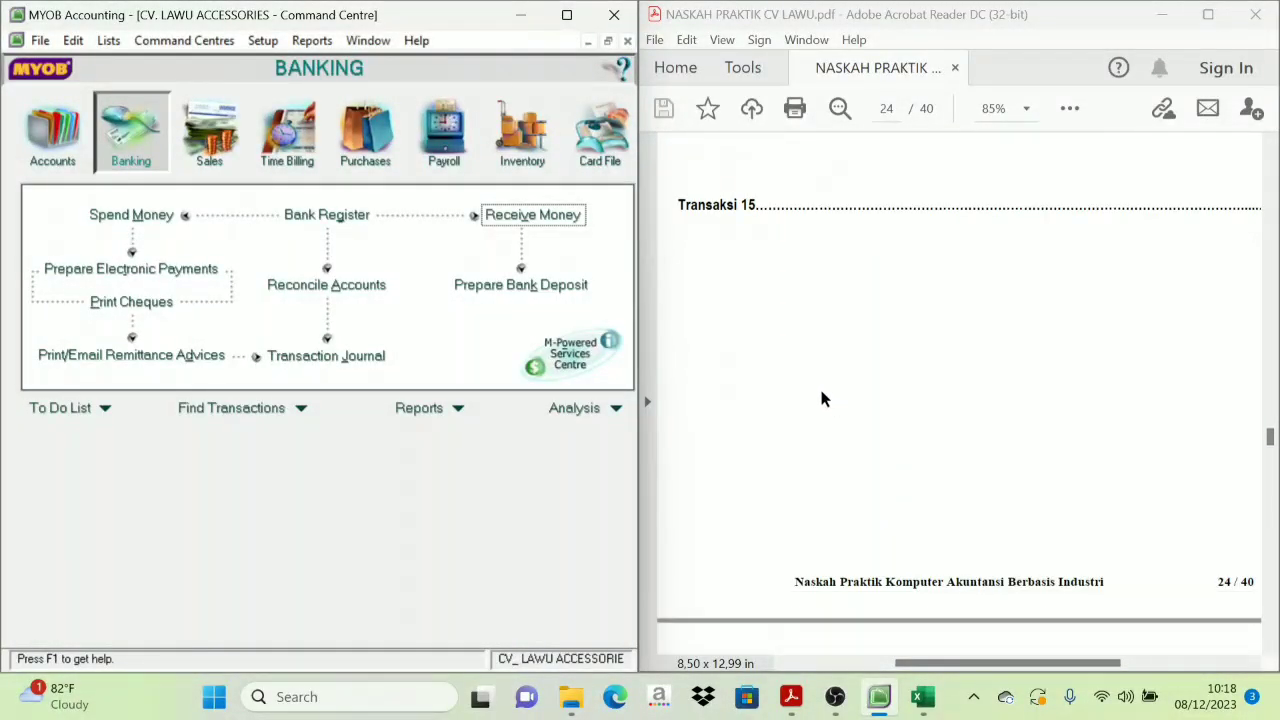
{"action": "scroll", "coordinate": [835, 300], "scroll_direction": "down", "scroll_amount": 10}
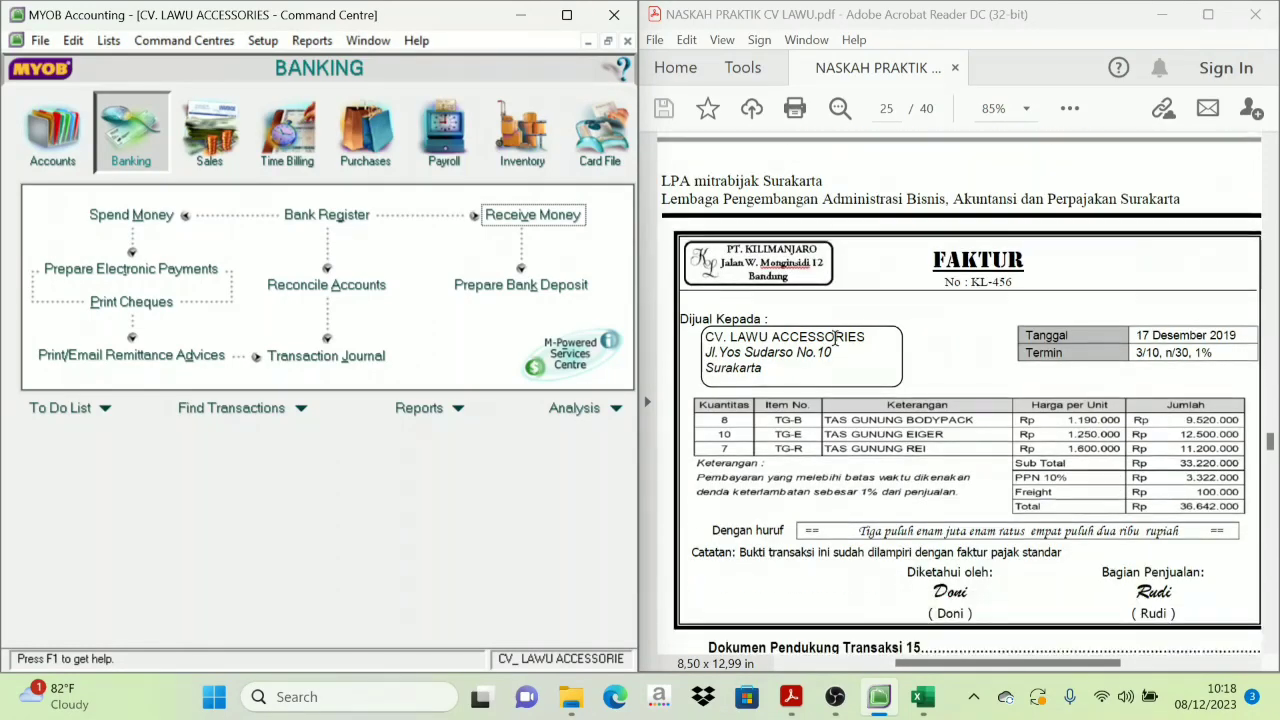
{"action": "scroll", "coordinate": [823, 337], "scroll_direction": "down", "scroll_amount": 1}
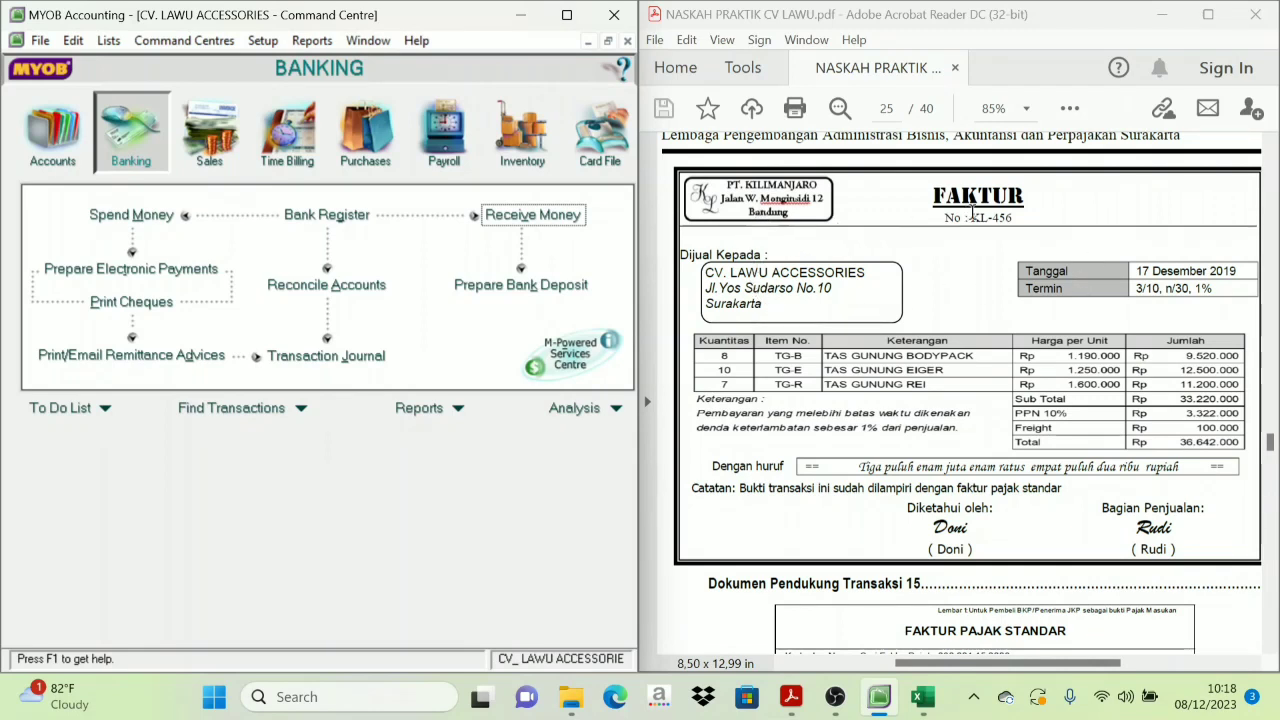
{"action": "scroll", "coordinate": [950, 250], "scroll_direction": "up", "scroll_amount": 1}
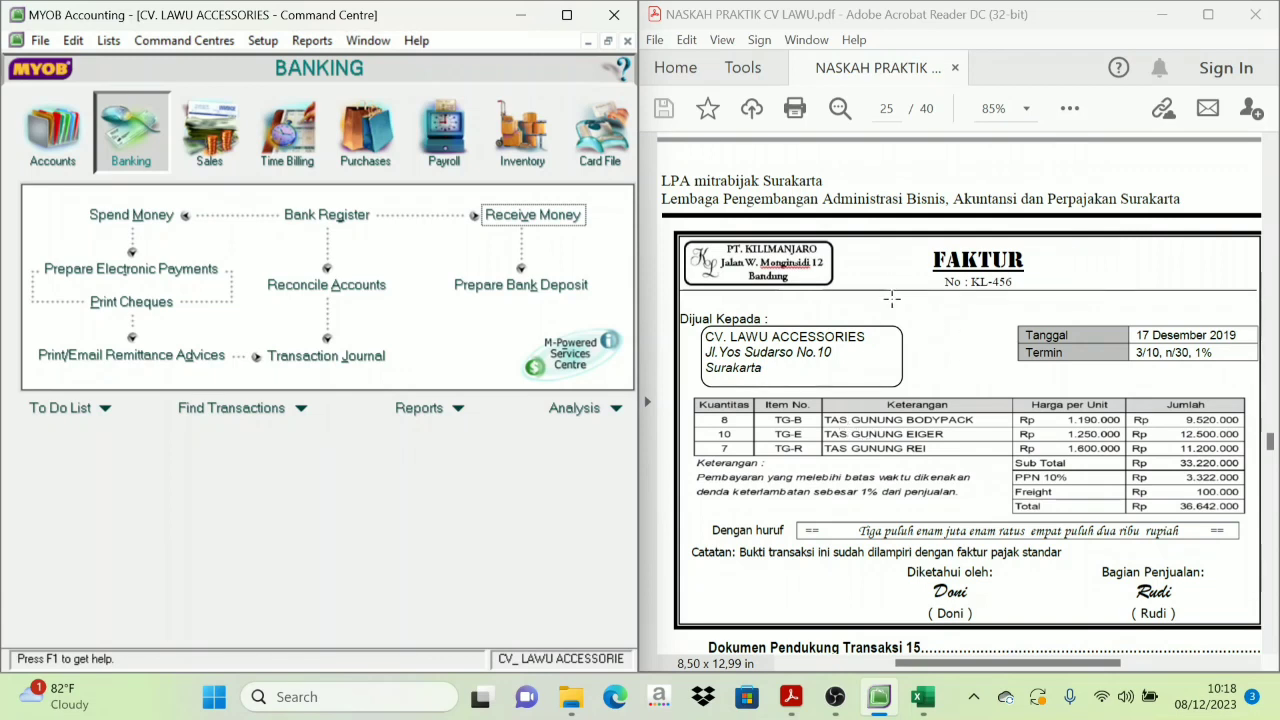
Step: Start a new purchase bill with PT. Kilimanjaro as the supplier
{"action": "left_click", "coordinate": [360, 163]}
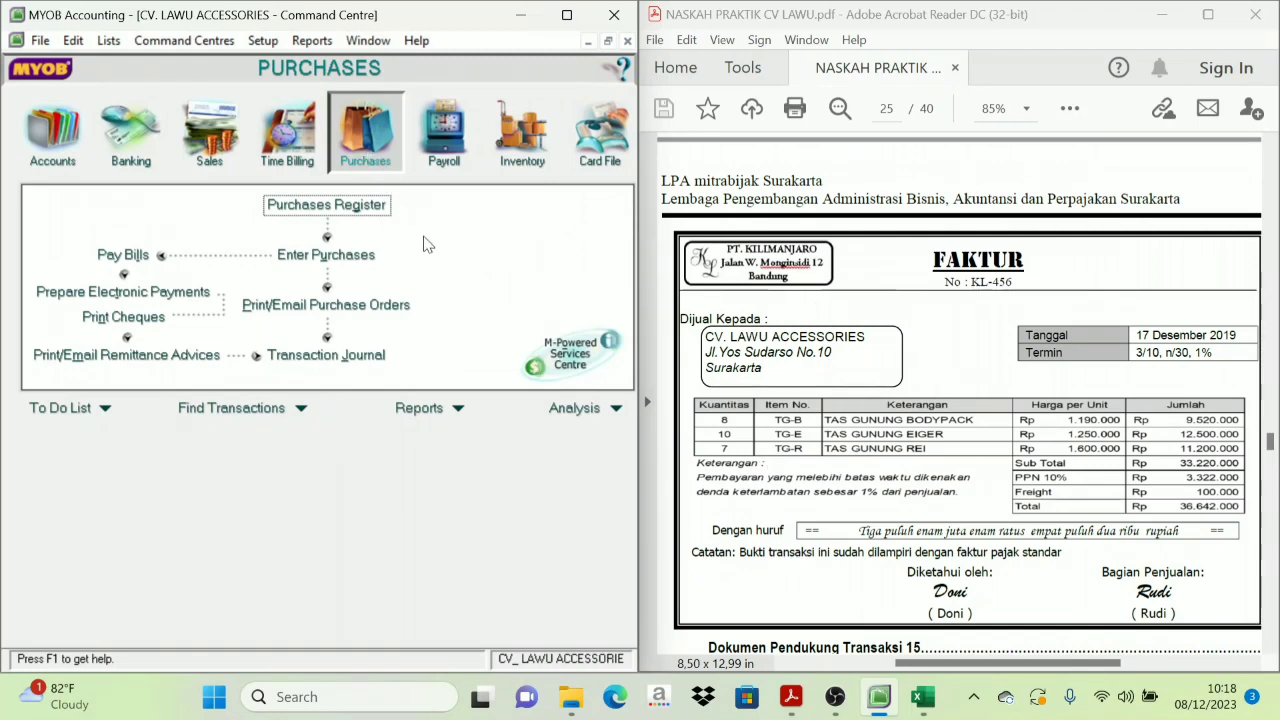
{"action": "left_click", "coordinate": [338, 262]}
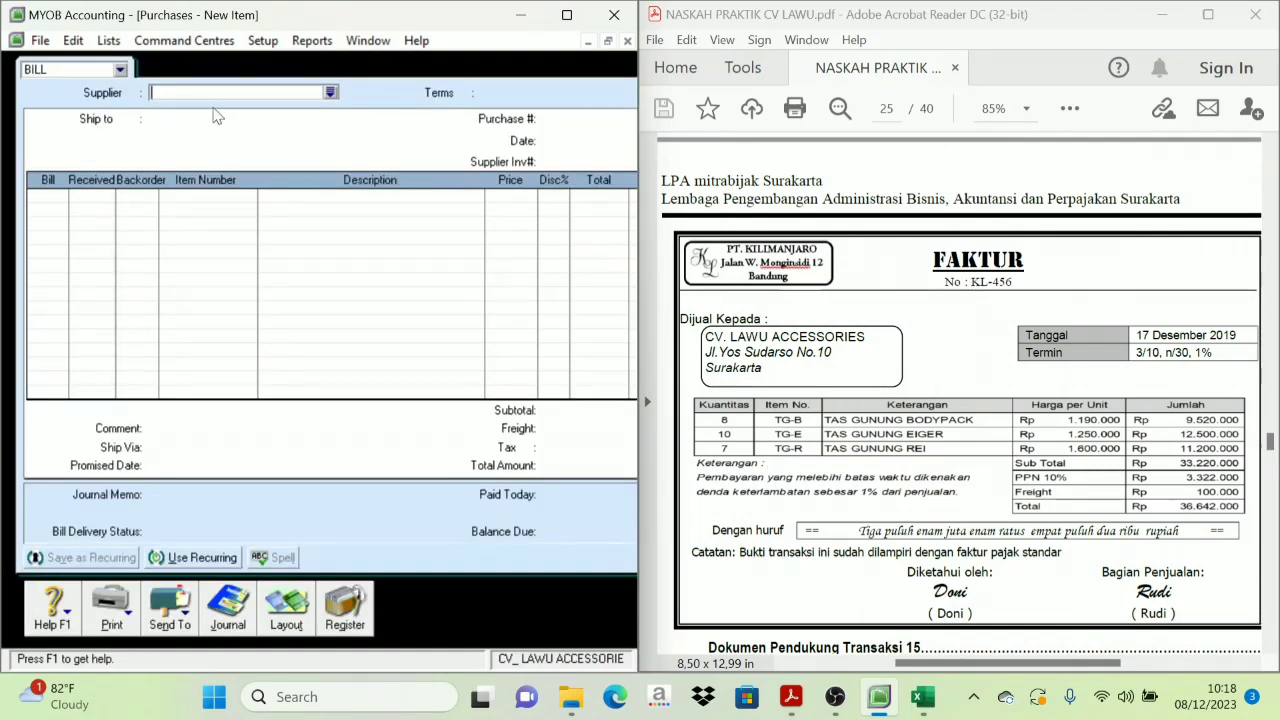
{"action": "left_click", "coordinate": [330, 92]}
{"action": "left_click", "coordinate": [152, 254]}
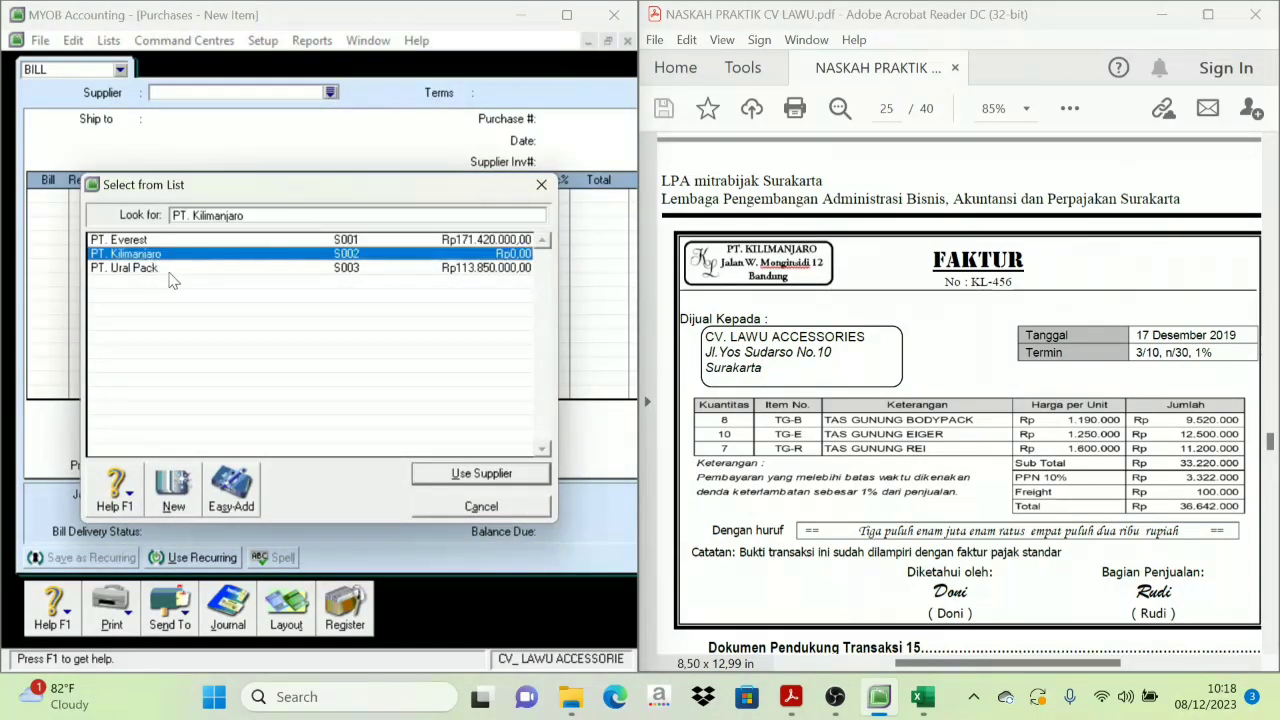
{"action": "left_click", "coordinate": [467, 474]}
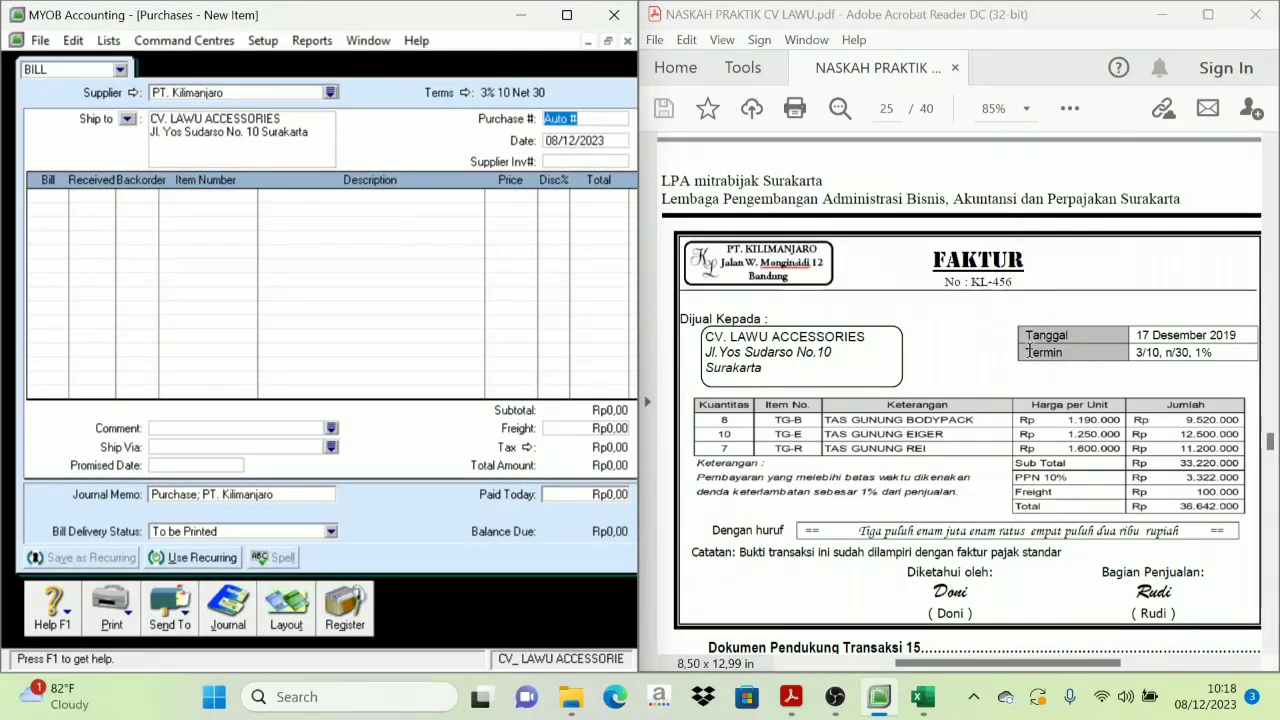
Step: Set the bill's purchase number to KL-456 and its date to 17/12/2019
{"action": "type", "text": "KL-456"}
{"action": "key", "text": "Caps_Lock"}
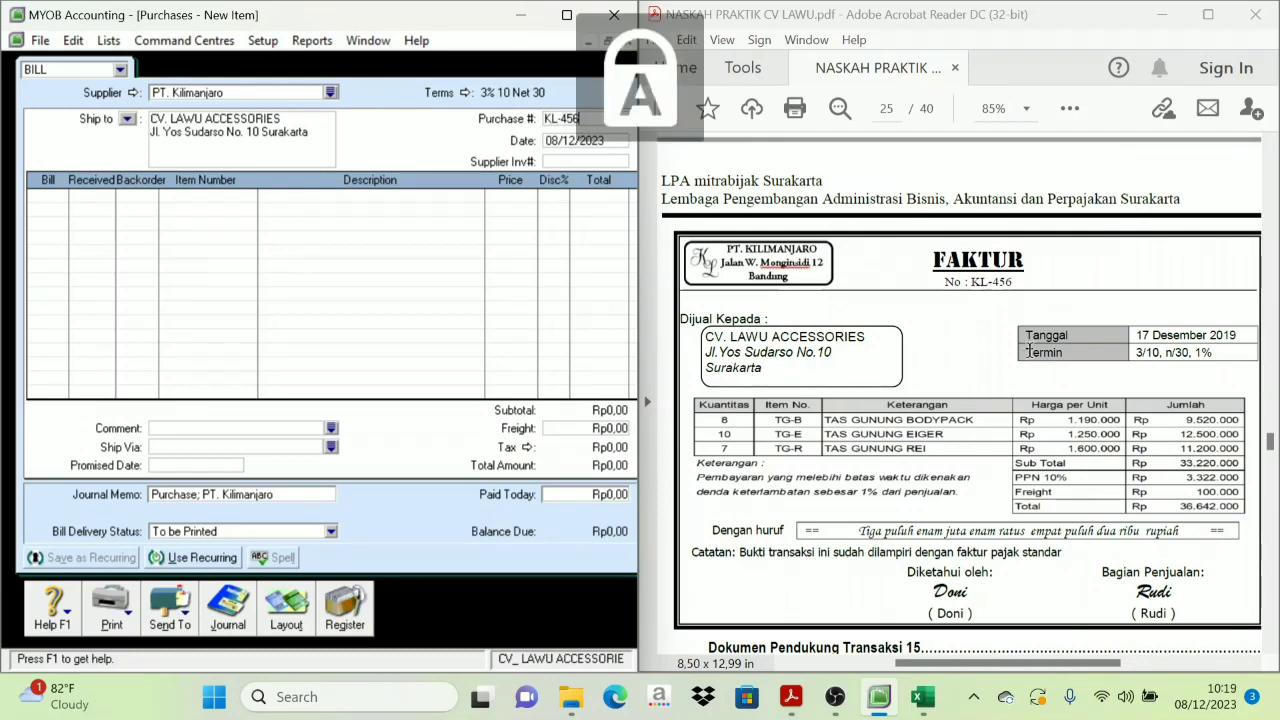
{"action": "key", "text": "Caps_Lock"}
{"action": "key", "text": "Tab"}
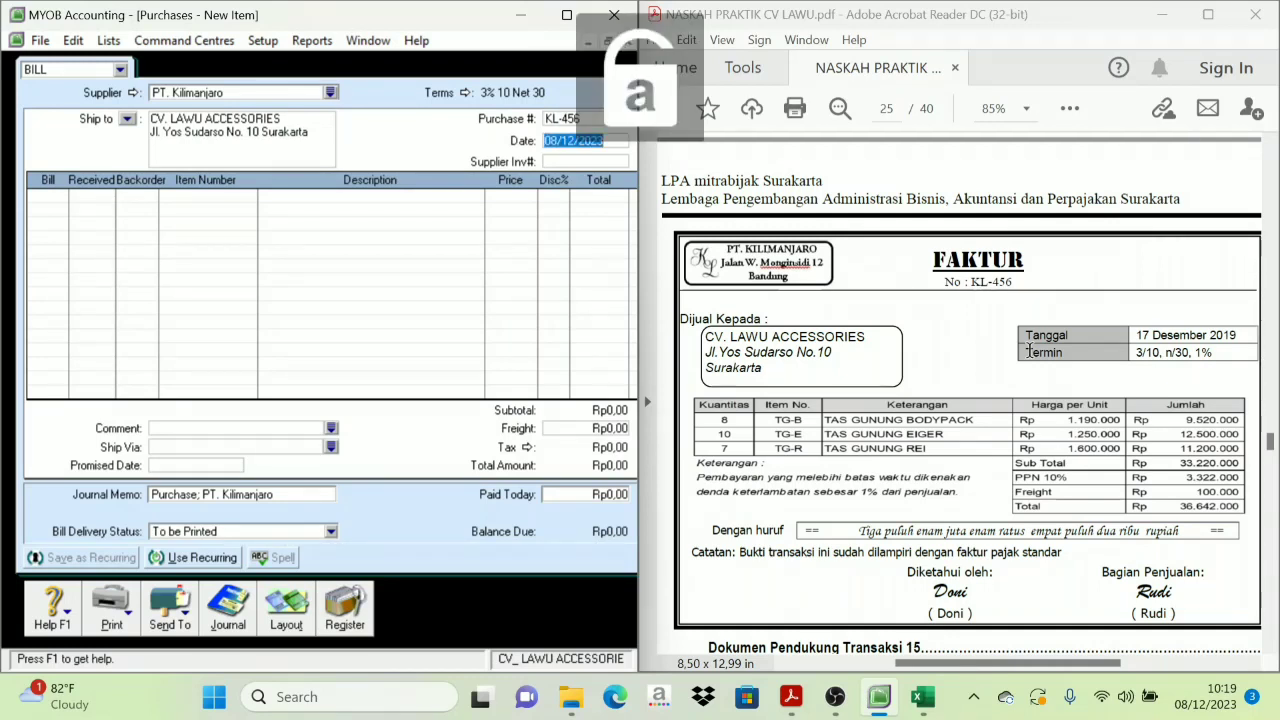
{"action": "type", "text": "17"}
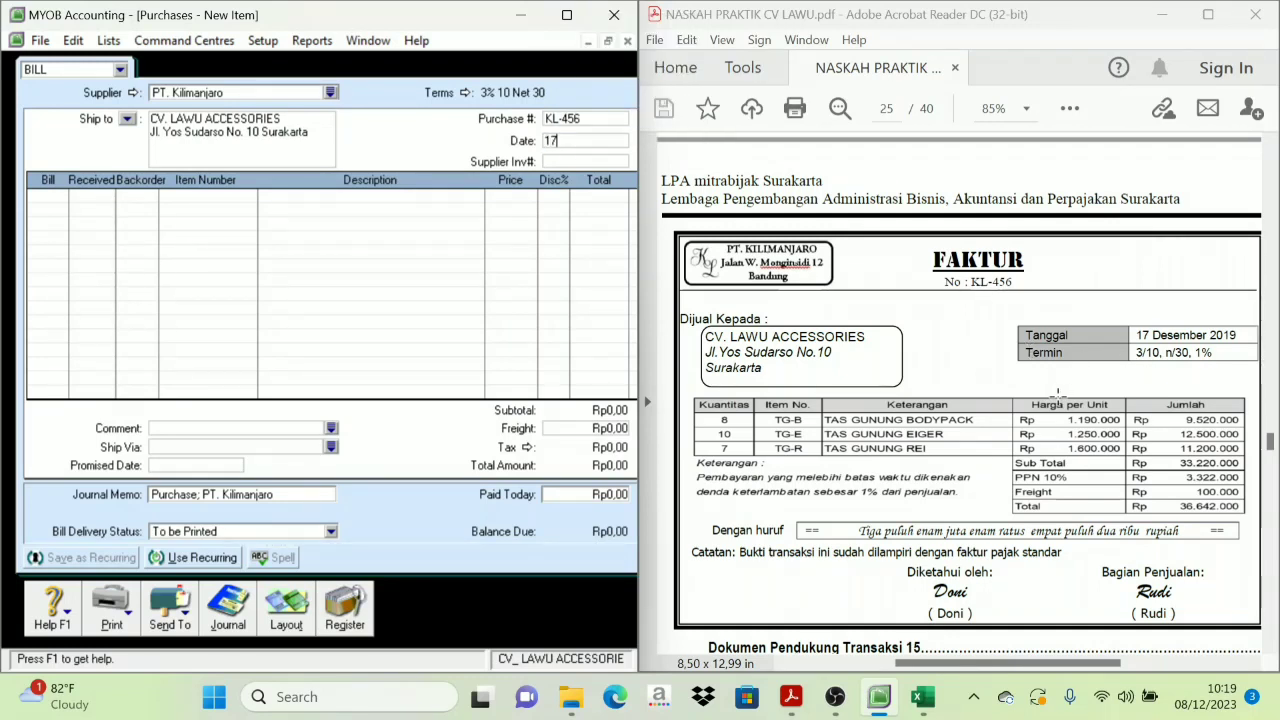
{"action": "type", "text": "/12/2019"}
Step: Add 8 units of item TG-B, TAS GUNUNG BODYPACK, as the bill's first line
{"action": "left_click", "coordinate": [33, 196]}
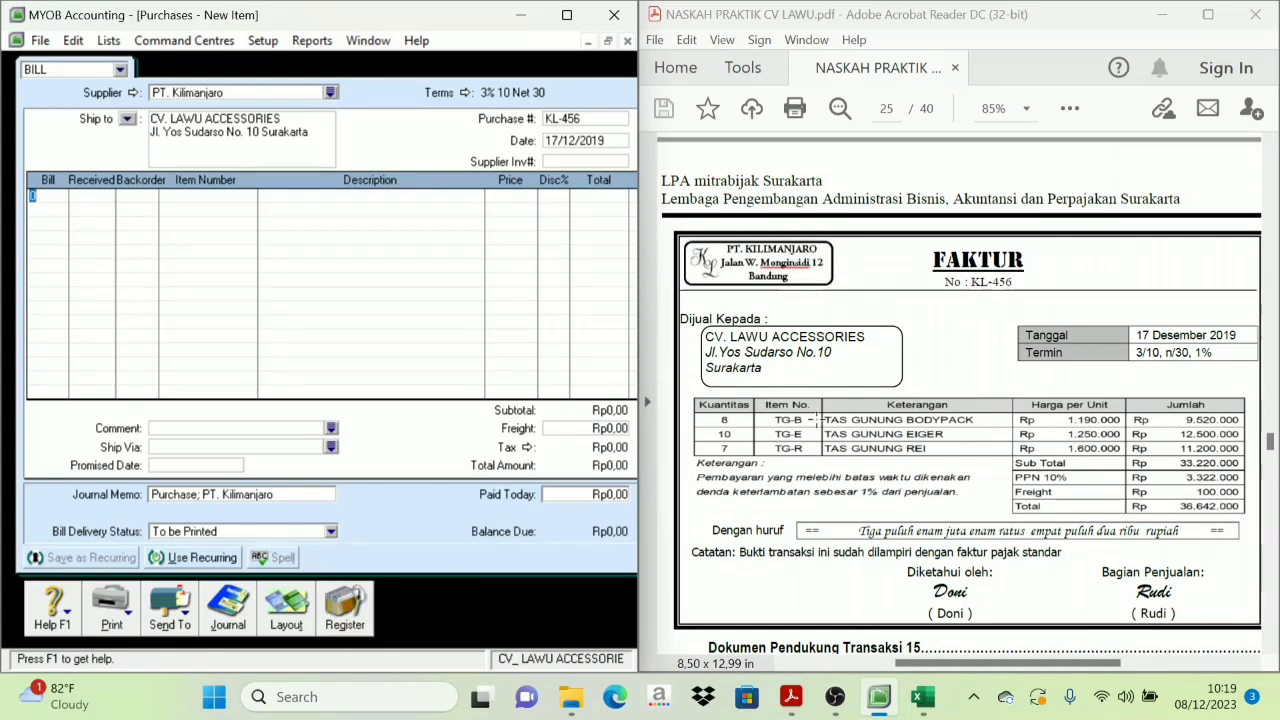
{"action": "key", "text": "Tab"}
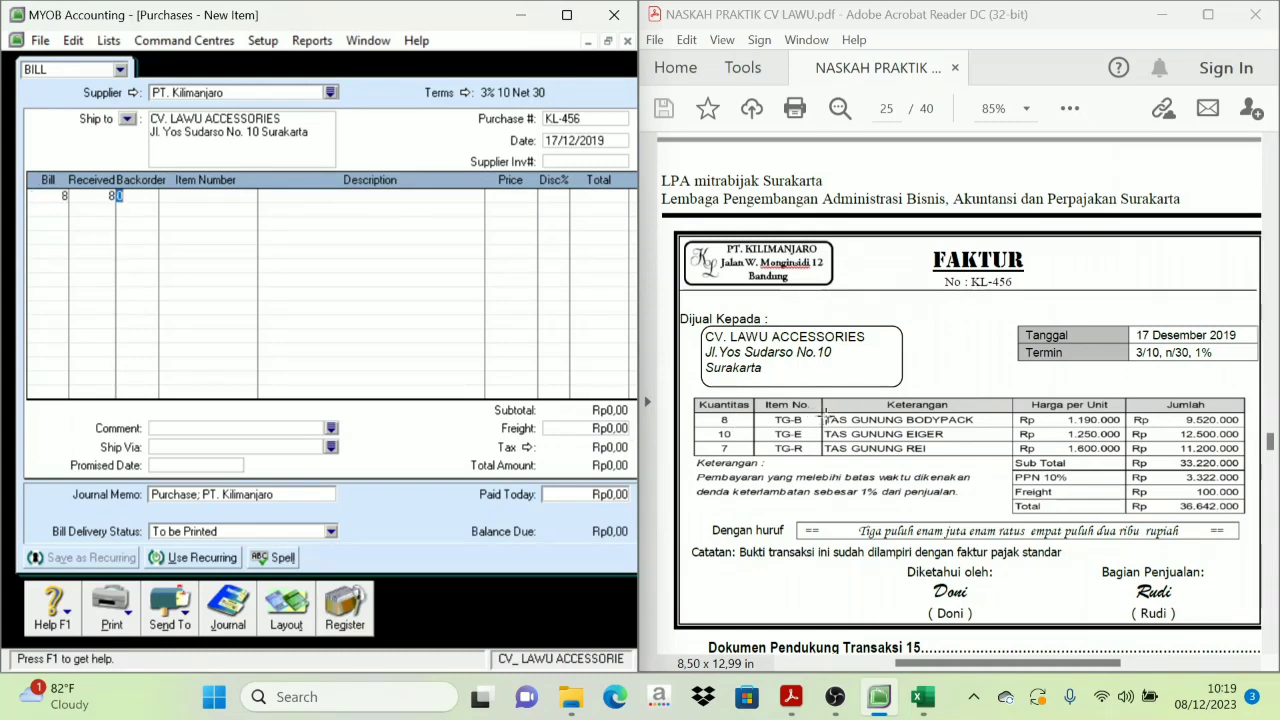
{"action": "key", "text": "Tab"}
{"action": "key", "text": "Tab"}
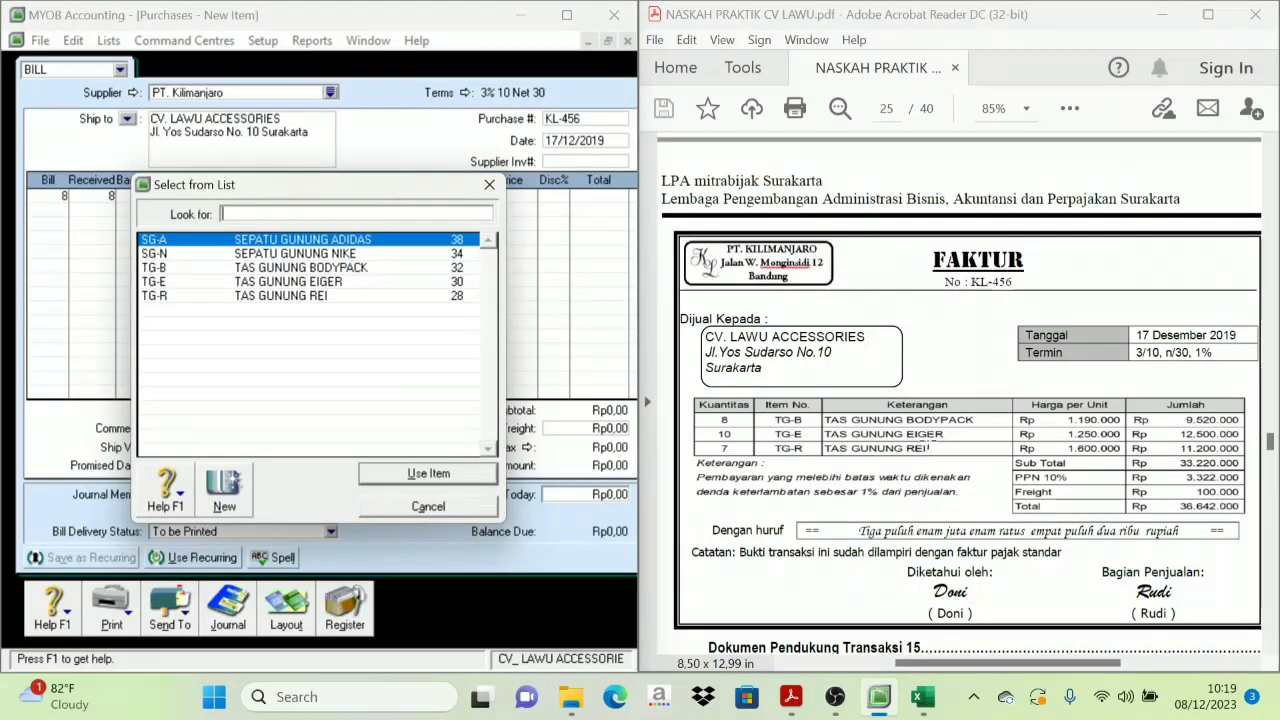
{"action": "left_click", "coordinate": [352, 256]}
{"action": "left_click", "coordinate": [352, 268]}
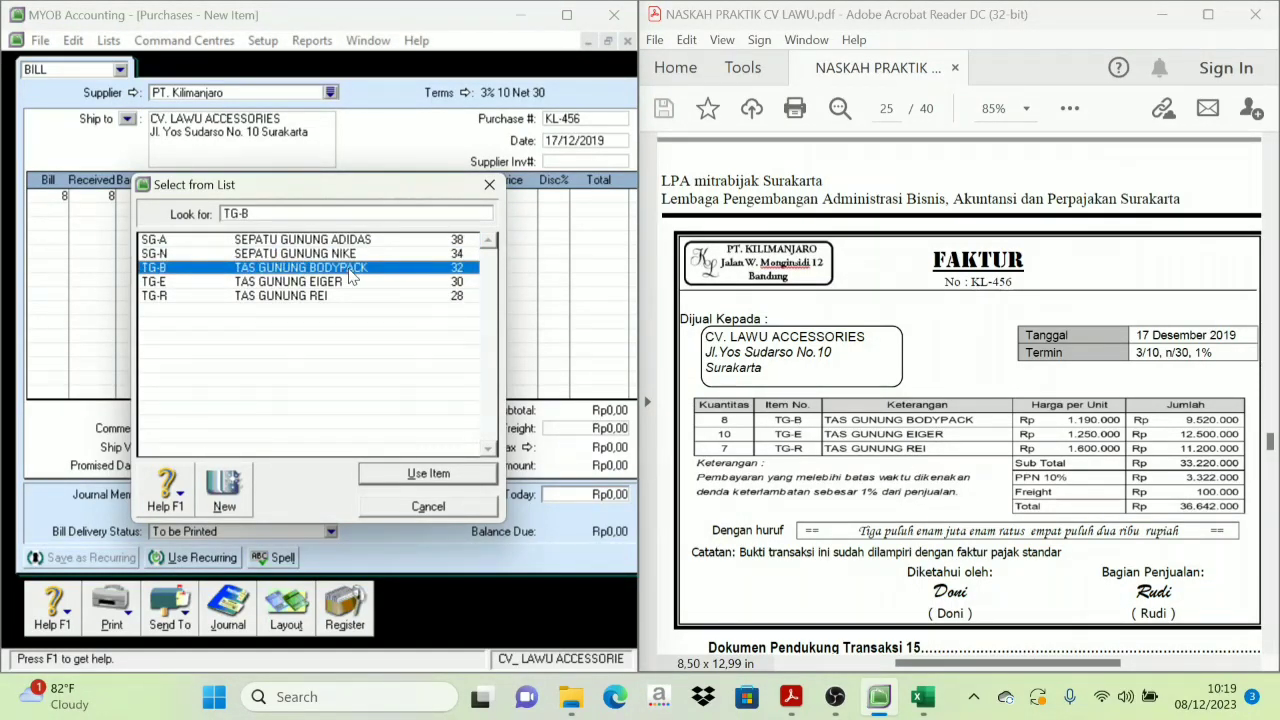
{"action": "left_click", "coordinate": [423, 473]}
{"action": "key", "text": "Tab"}
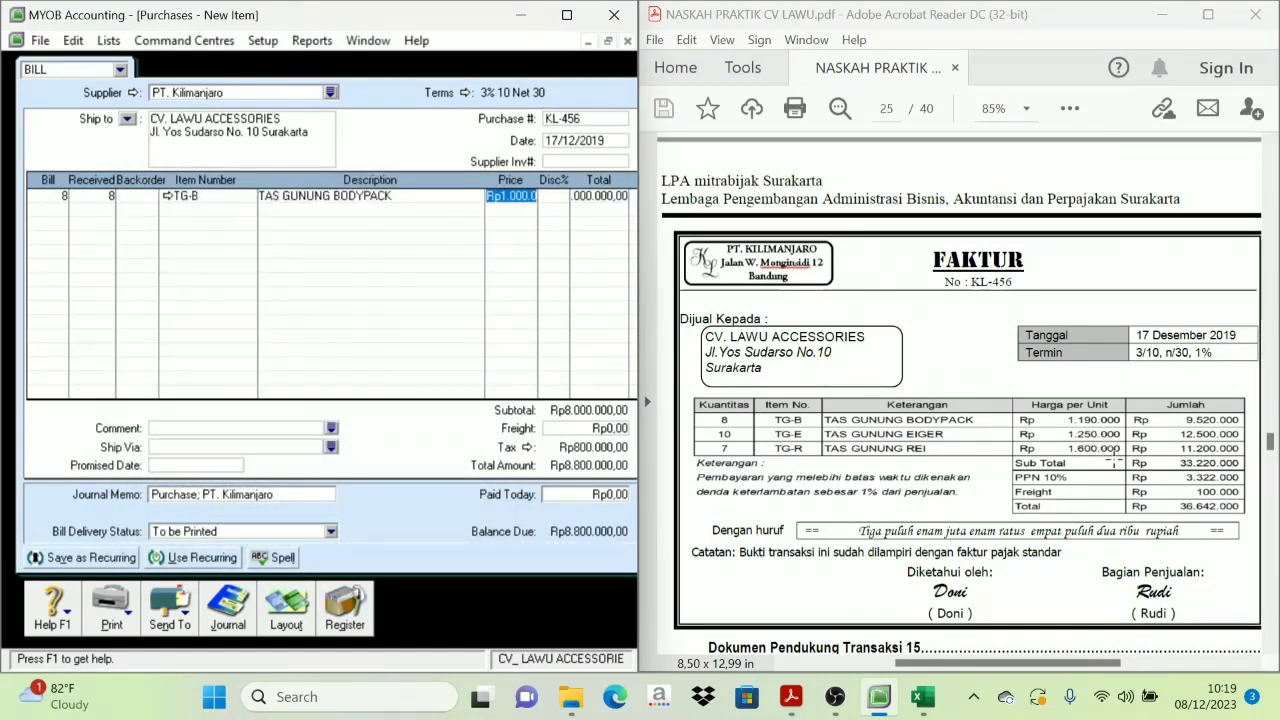
Step: Set the TG-B line's unit price to Rp1.190.000, briefly widening the accounting window to check the tax columns
{"action": "type", "text": "19"}
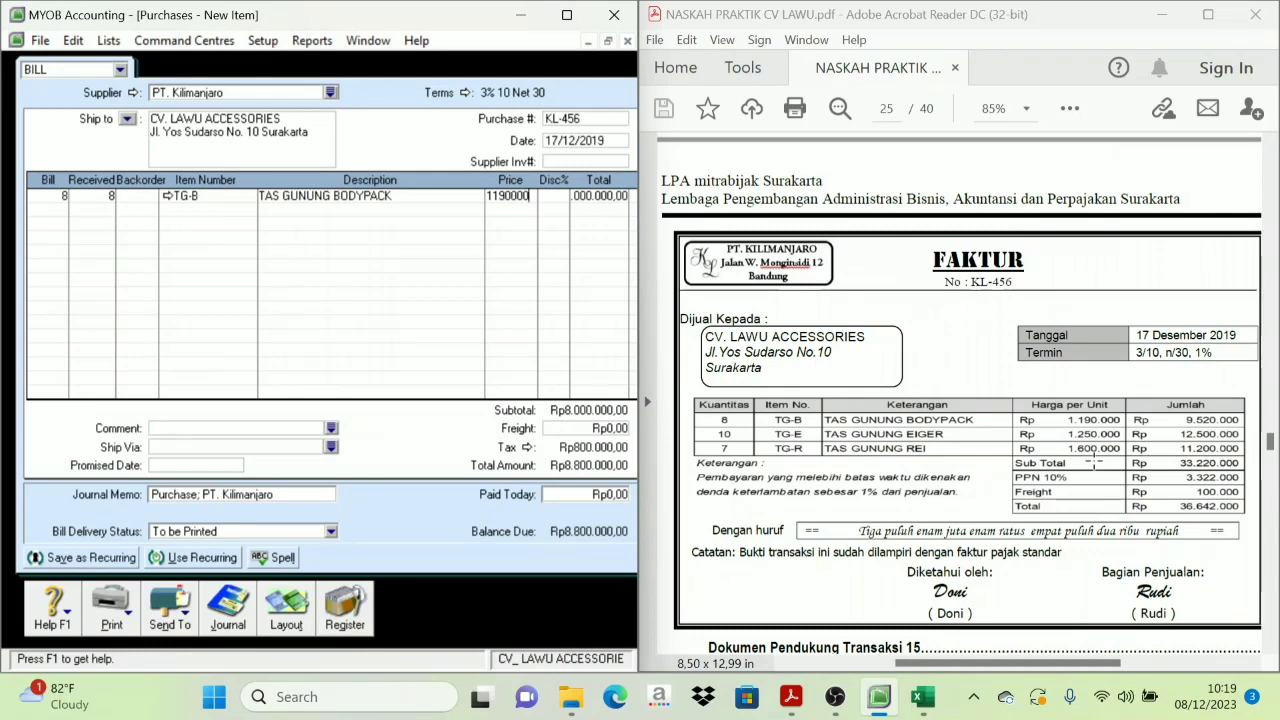
{"action": "left_click", "coordinate": [643, 382]}
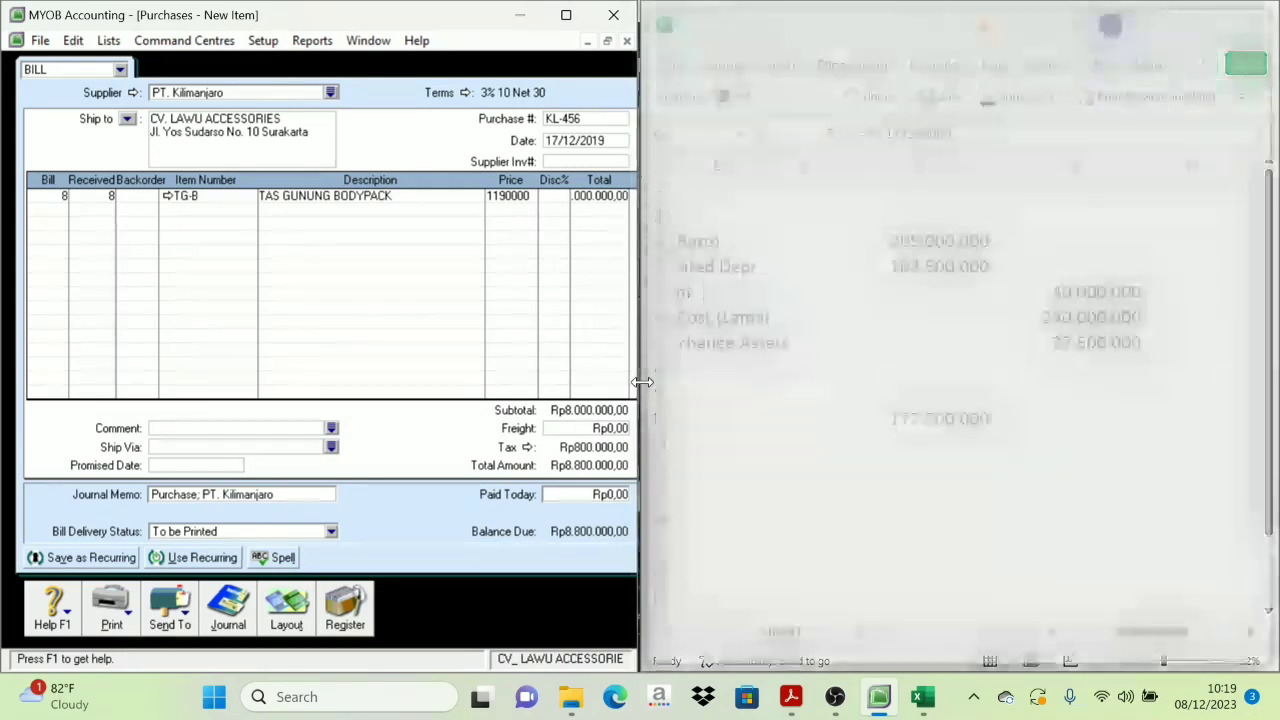
{"action": "left_click_drag", "start_coordinate": [643, 382], "coordinate": [822, 390]}
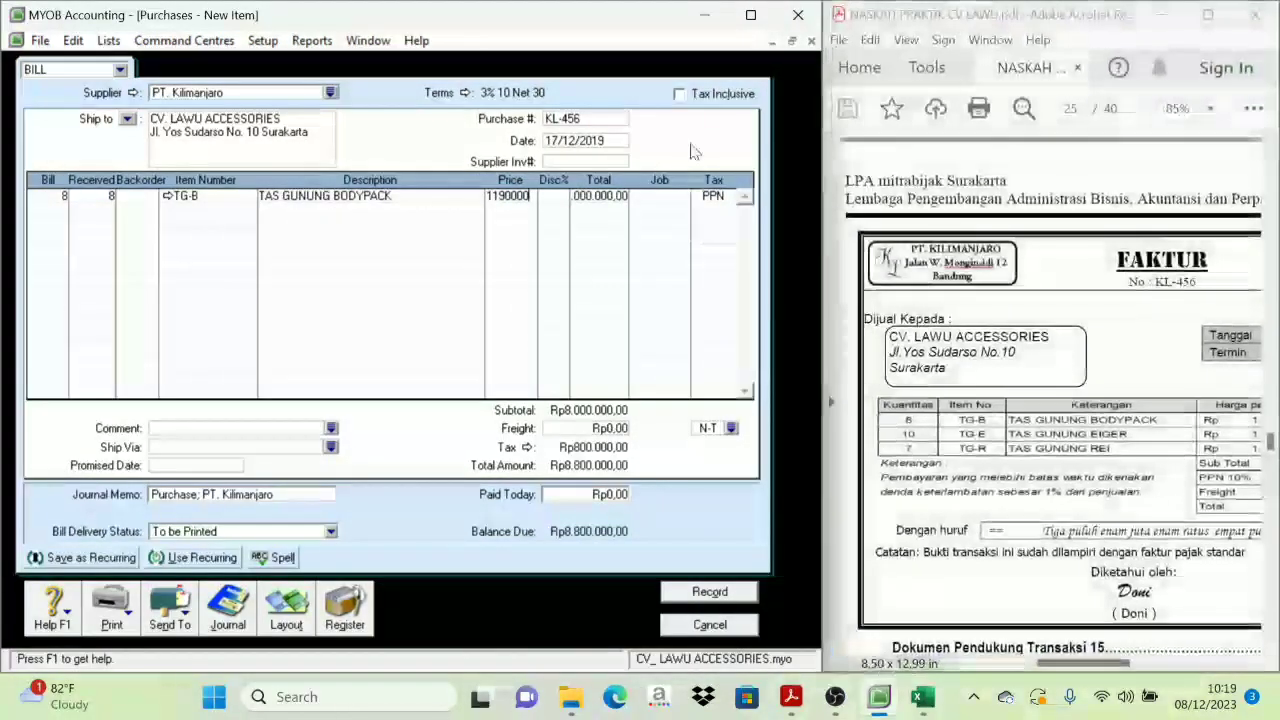
{"action": "left_click_drag", "start_coordinate": [822, 236], "coordinate": [645, 260]}
{"action": "key", "text": "Return"}
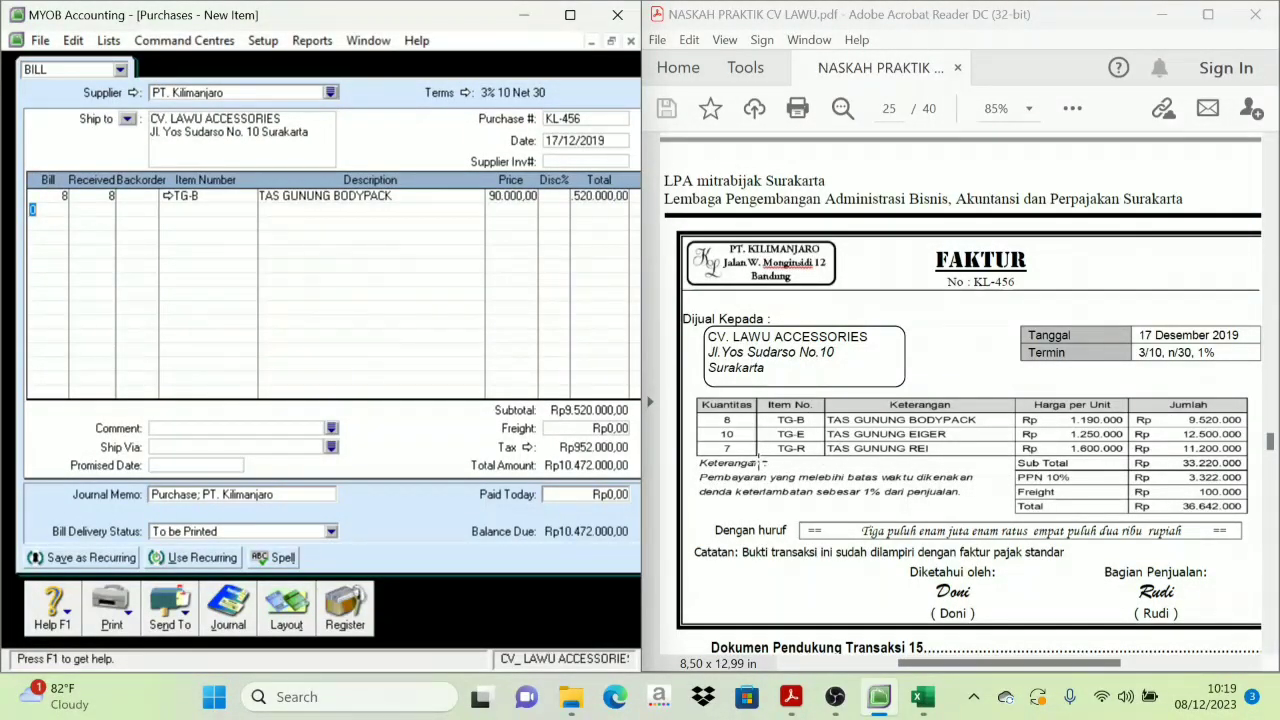
Step: Add 10 units of item TG-E, TAS GUNUNG EIGER, as the bill's second line at a unit price of Rp1.250.000
{"action": "type", "text": "10"}
{"action": "key", "text": "Tab"}
{"action": "key", "text": "Tab"}
{"action": "key", "text": "Tab"}
{"action": "key", "text": "Tab"}
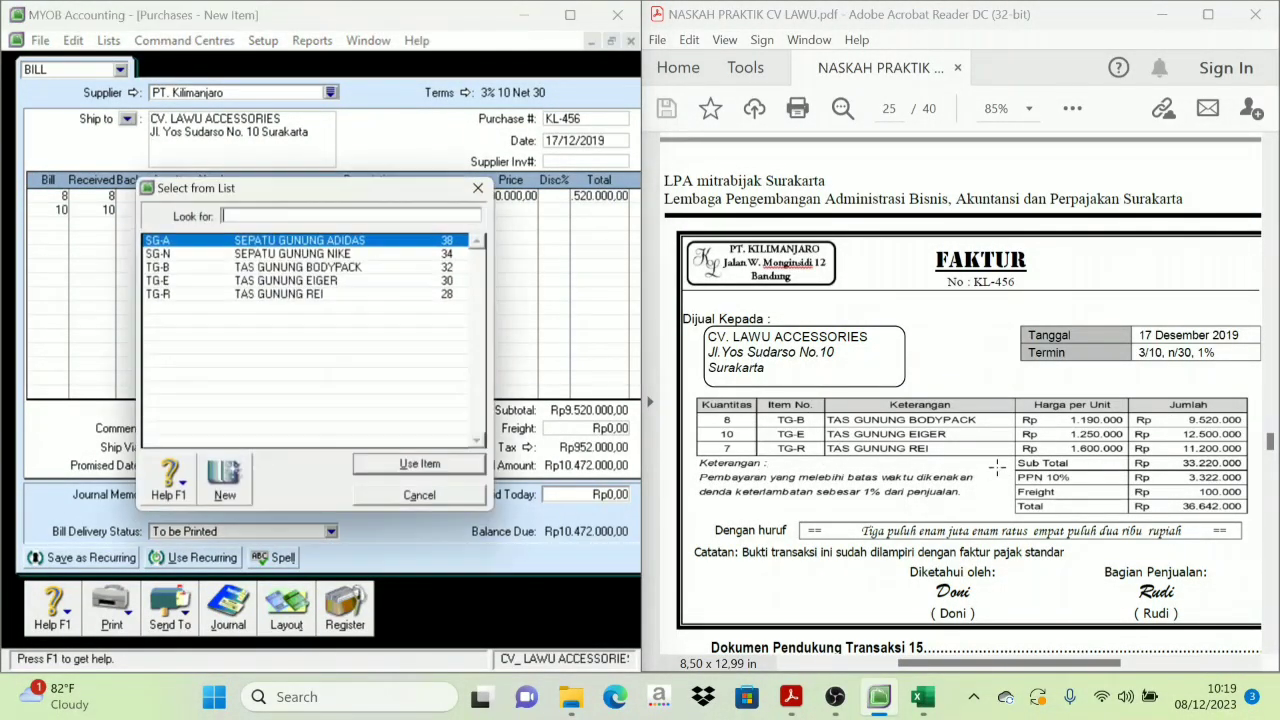
{"action": "type", "text": "TG-E"}
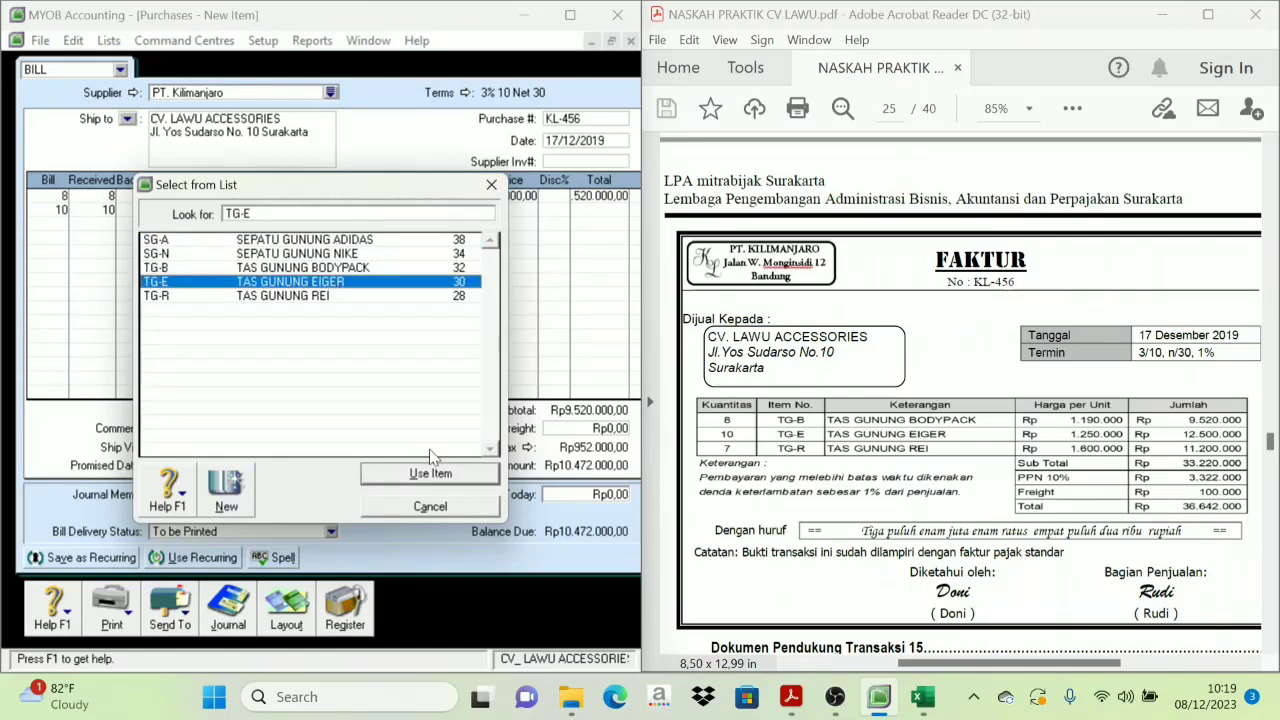
{"action": "left_click", "coordinate": [425, 472]}
{"action": "key", "text": "Tab"}
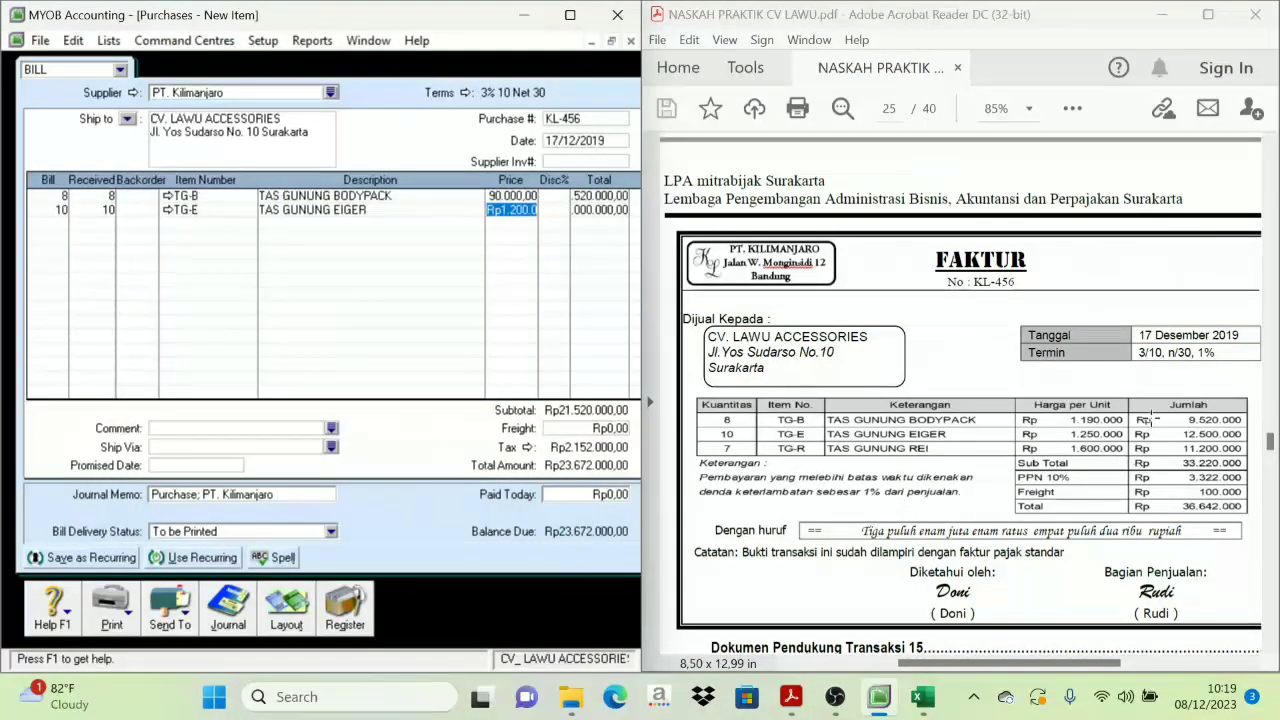
{"action": "type", "text": "125"}
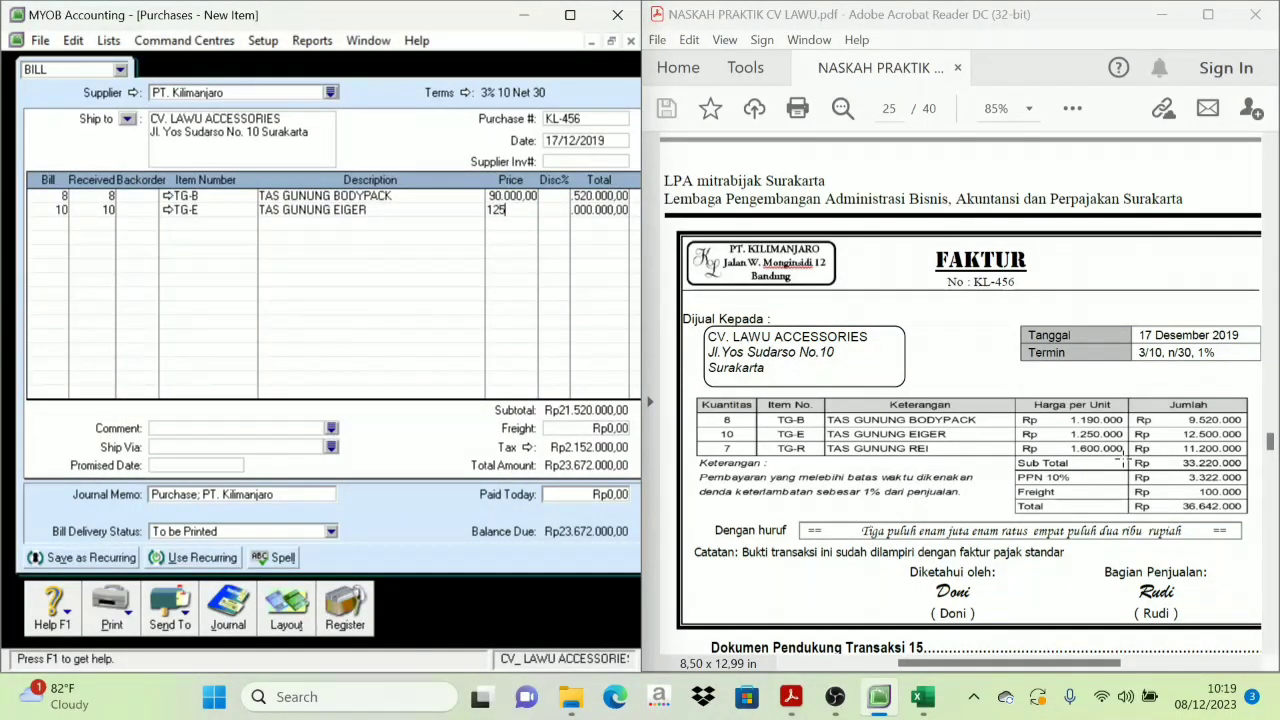
{"action": "type", "text": "0000"}
{"action": "key", "text": "Tab"}
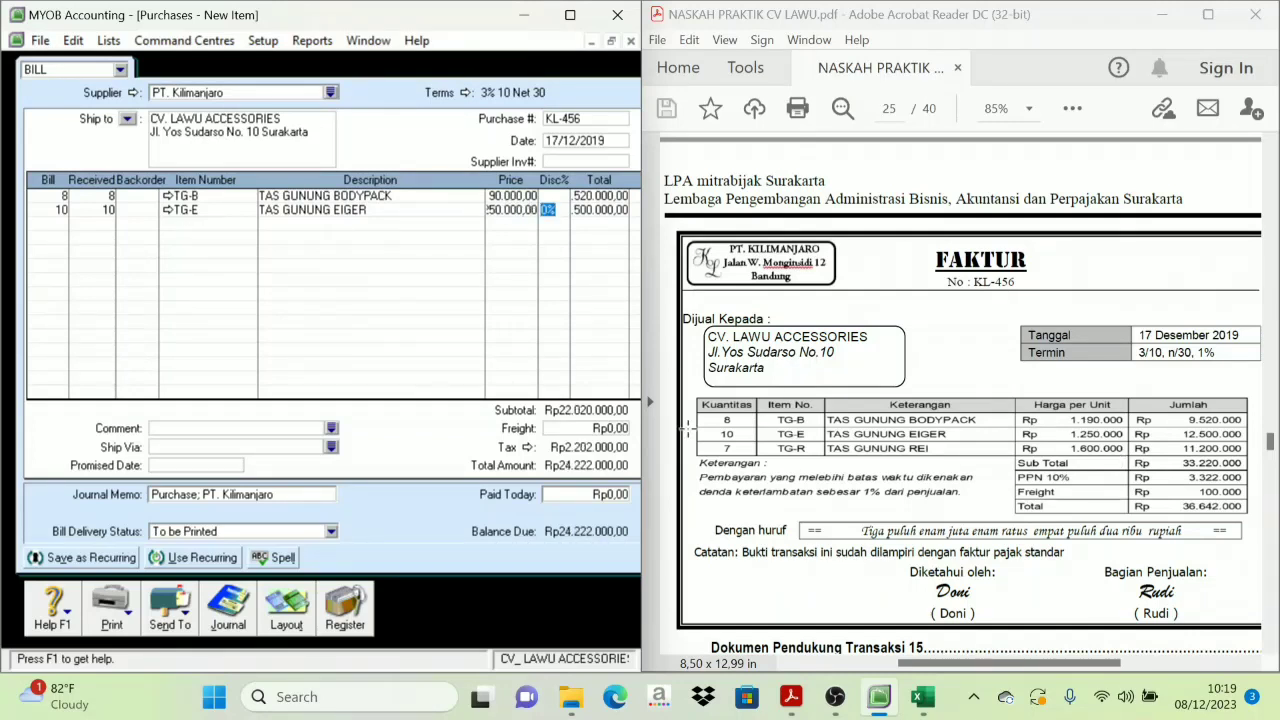
Step: Add 7 units of item TG-R, TAS GUNUNG REI, as the bill's third line at a unit price of Rp1.600.000
{"action": "left_click", "coordinate": [58, 226]}
{"action": "type", "text": "7"}
{"action": "key", "text": "Tab"}
{"action": "key", "text": "Tab"}
{"action": "key", "text": "Tab"}
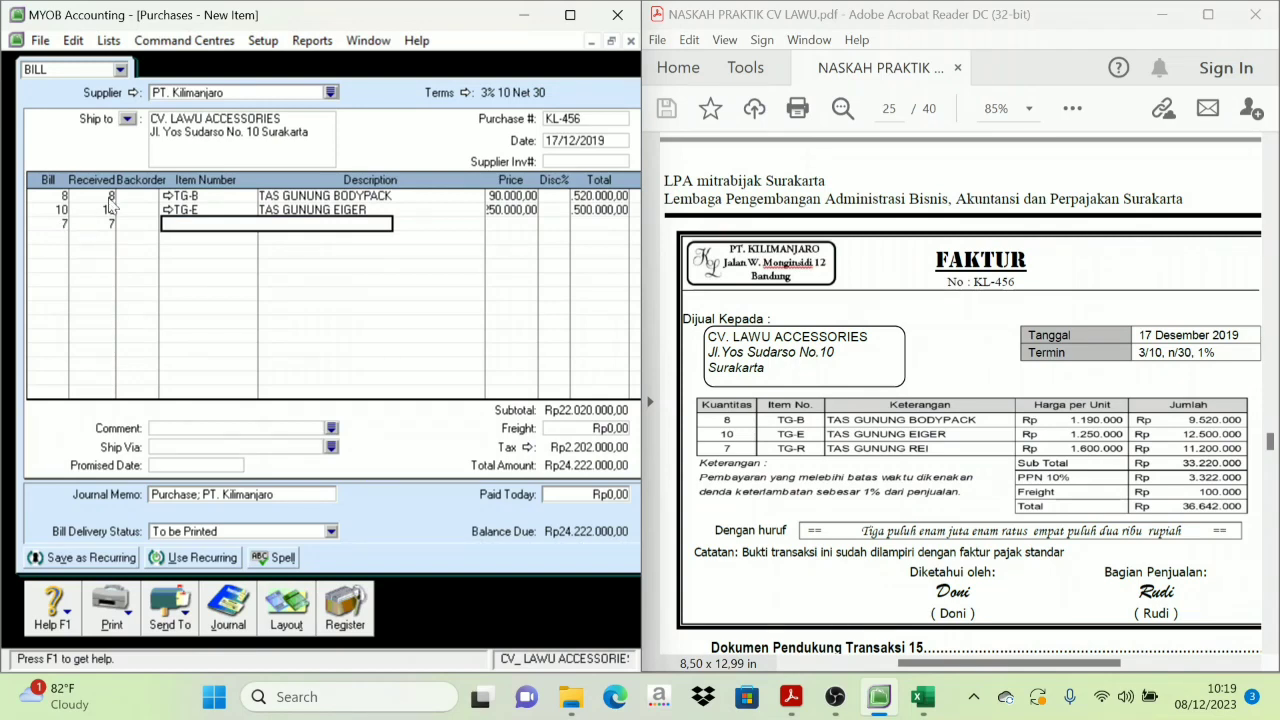
{"action": "key", "text": "Tab"}
{"action": "type", "text": "TG-R"}
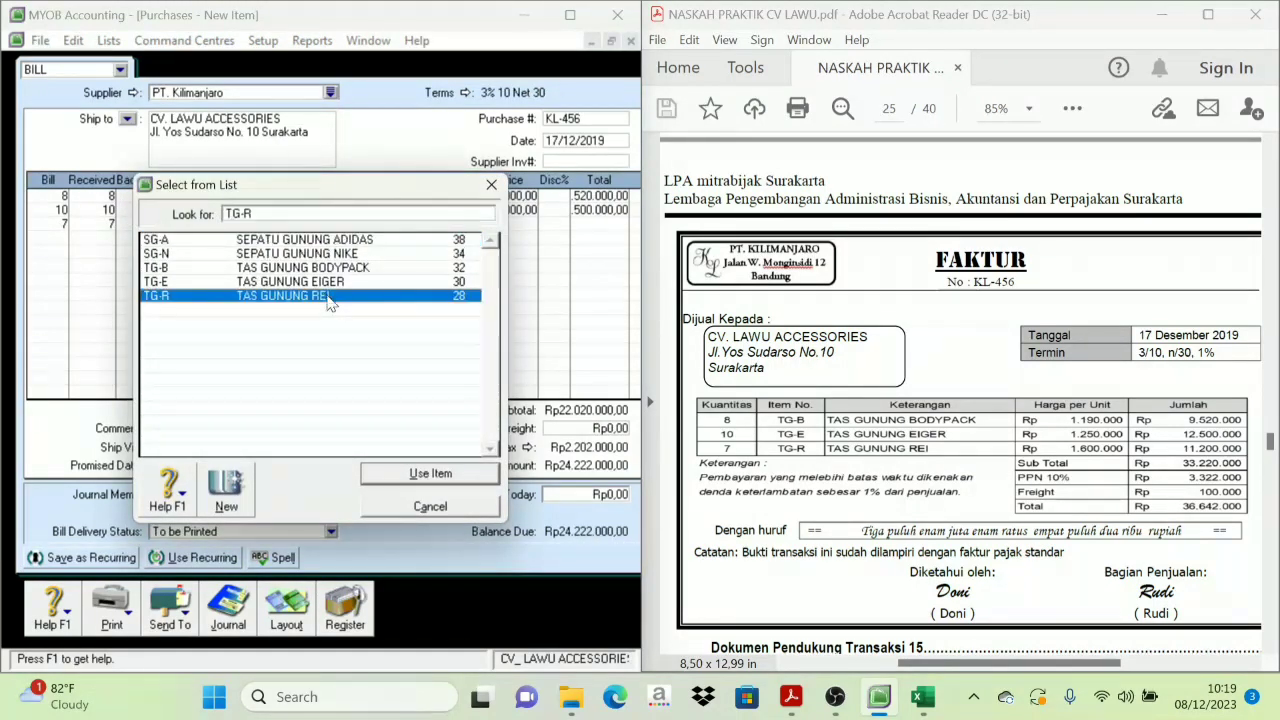
{"action": "left_click", "coordinate": [412, 473]}
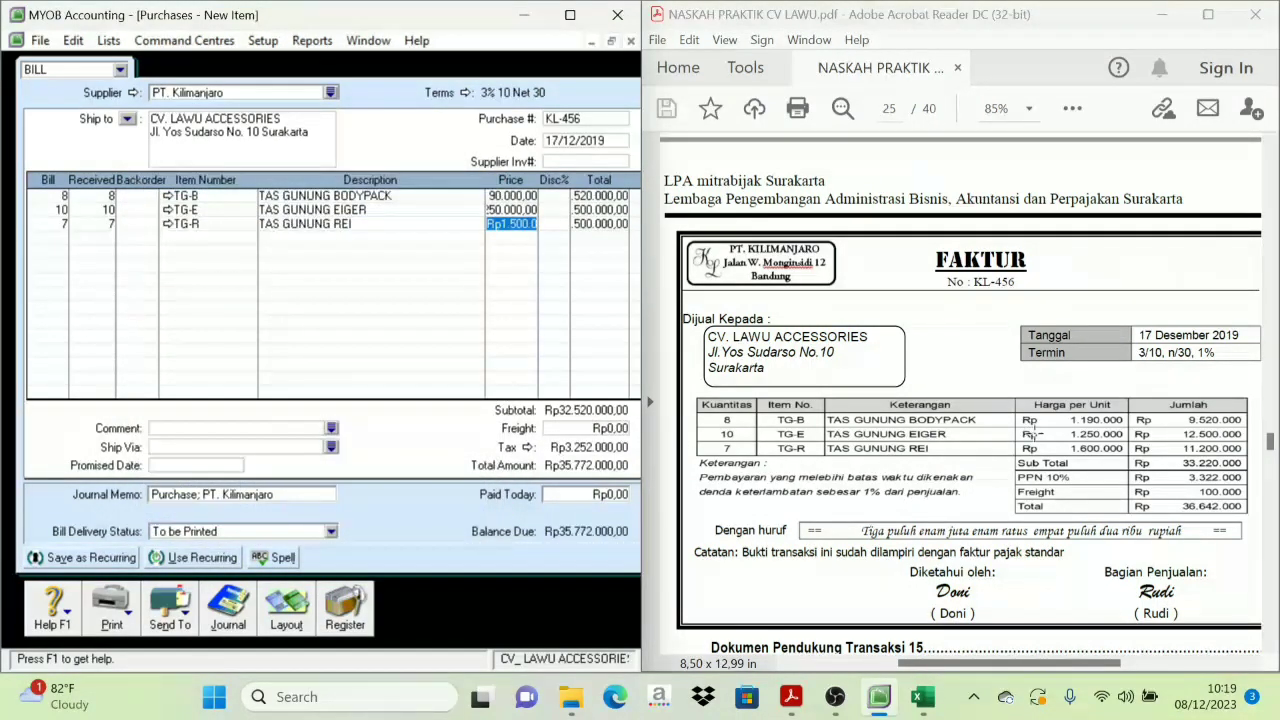
{"action": "type", "text": "1600000"}
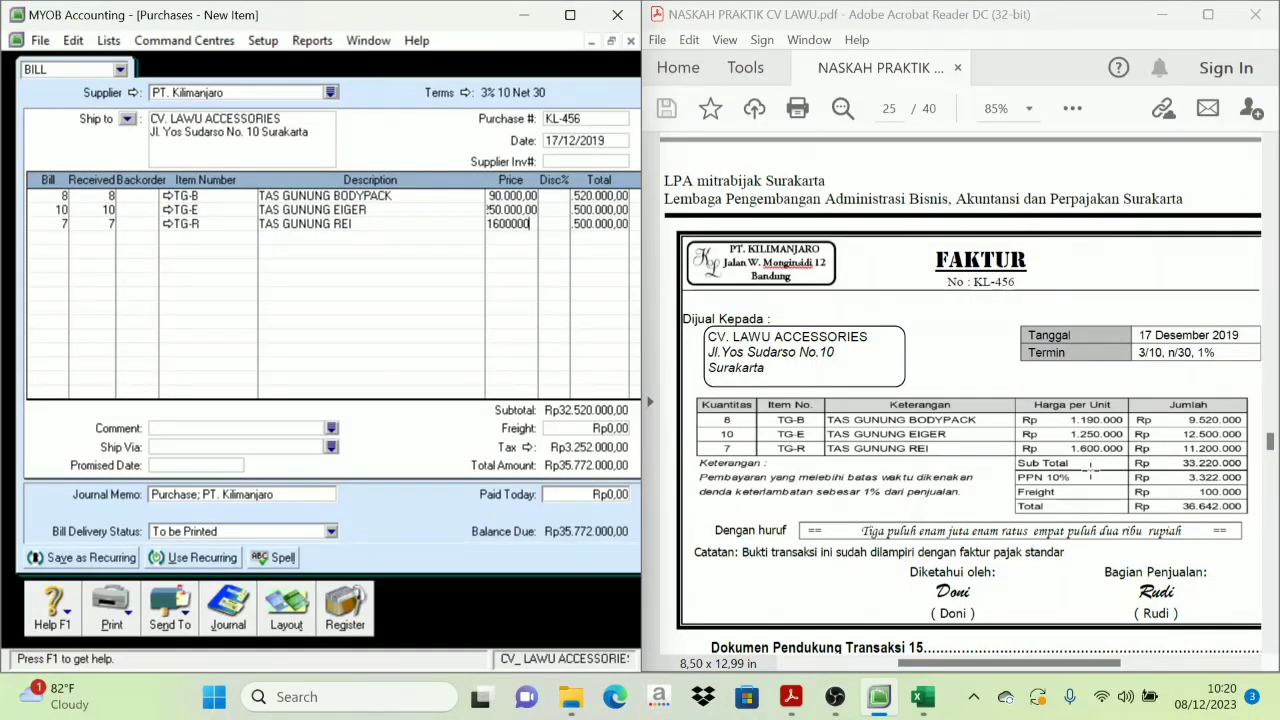
{"action": "key", "text": "Tab"}
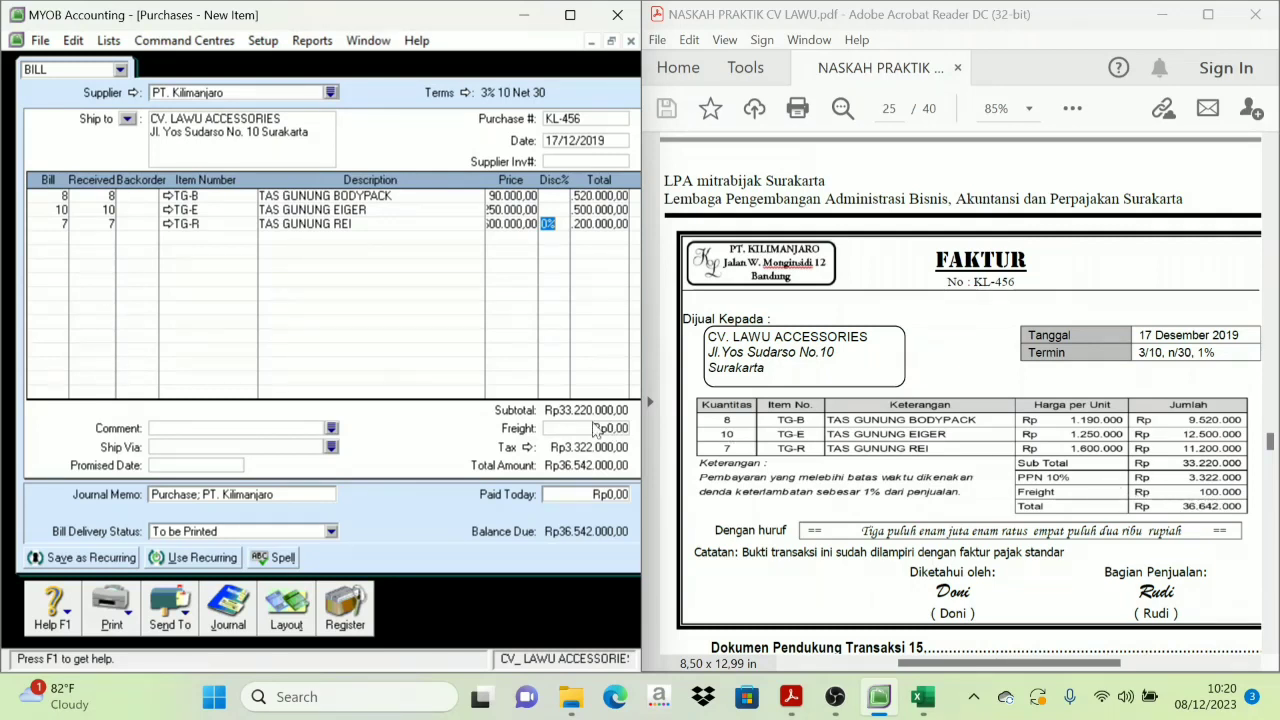
Step: Set the PT. Kilimanjaro bill's freight charge to Rp100.000
{"action": "left_click", "coordinate": [608, 428]}
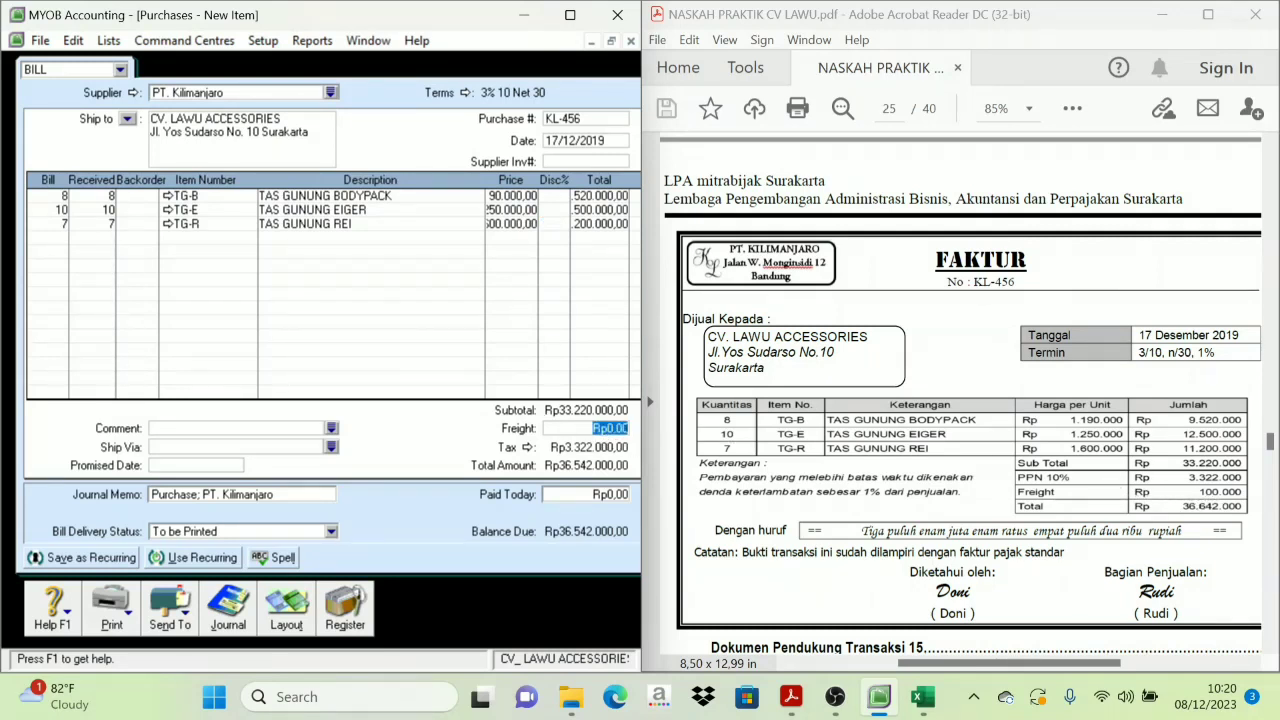
{"action": "type", "text": "100.000"}
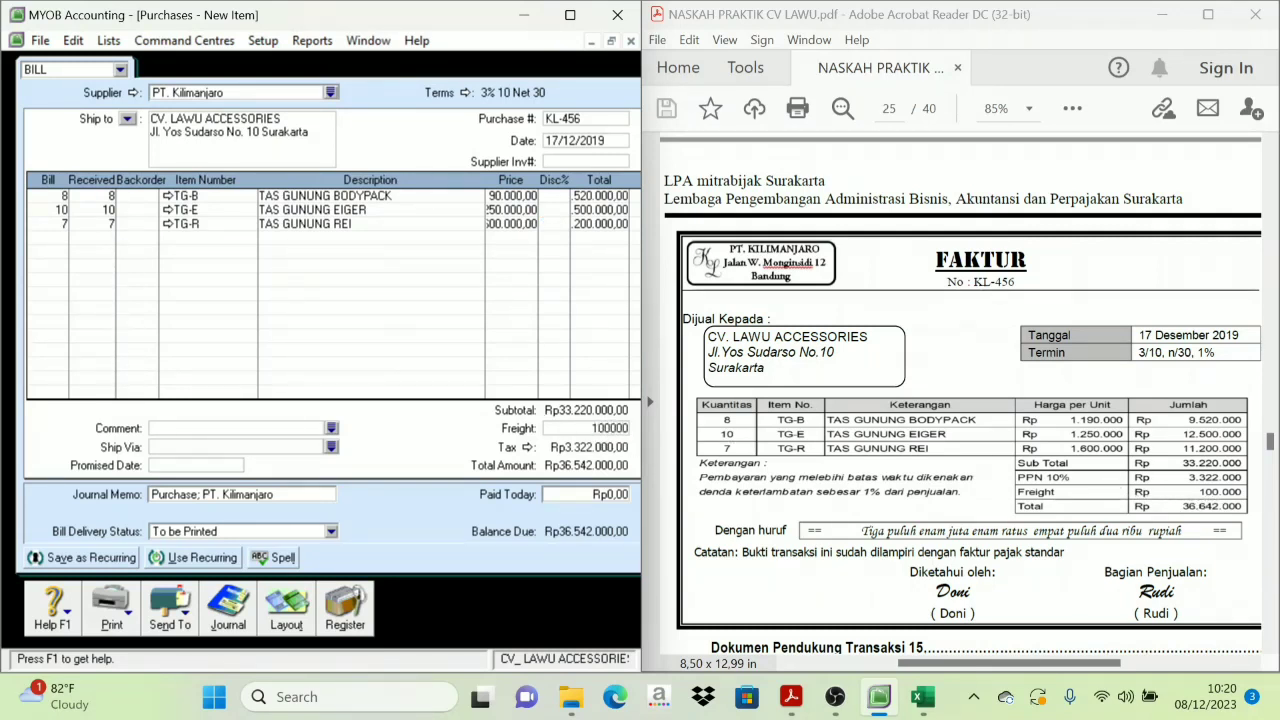
{"action": "key", "text": "Tab"}
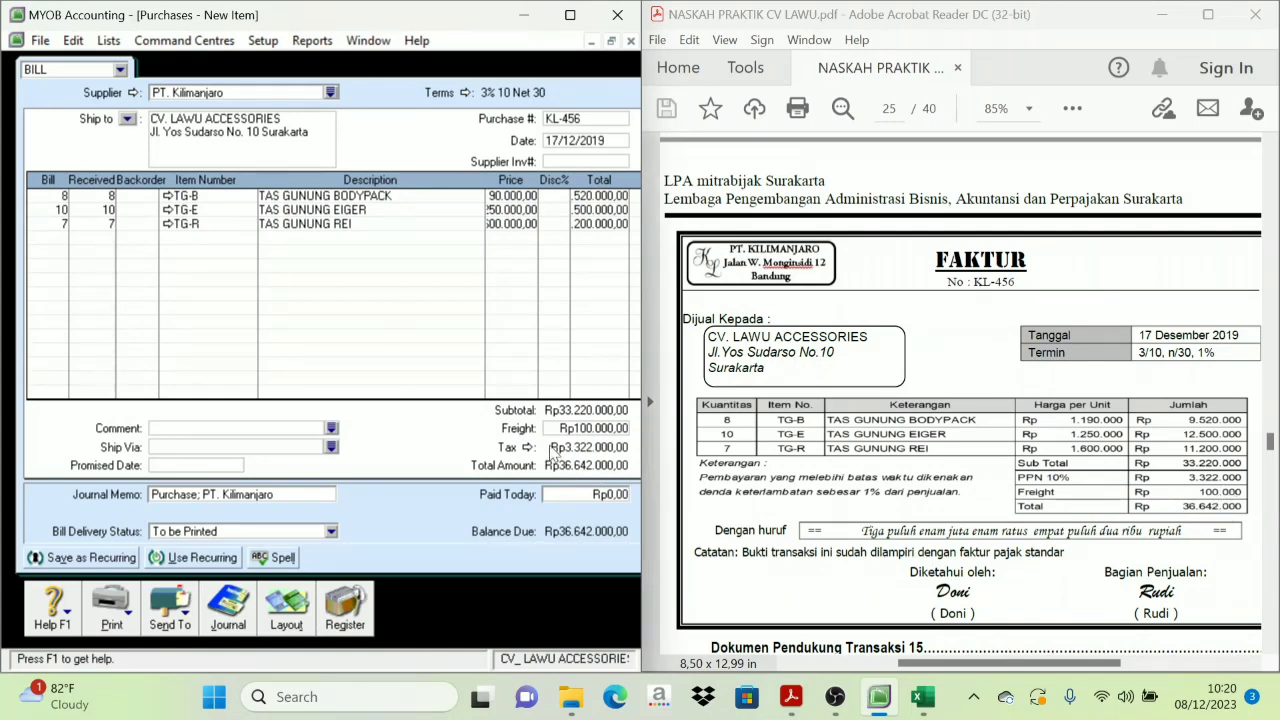
Step: Widen the accounting window, record the PT. Kilimanjaro bill and leave the purchase entry form
{"action": "left_click_drag", "start_coordinate": [649, 467], "coordinate": [805, 468]}
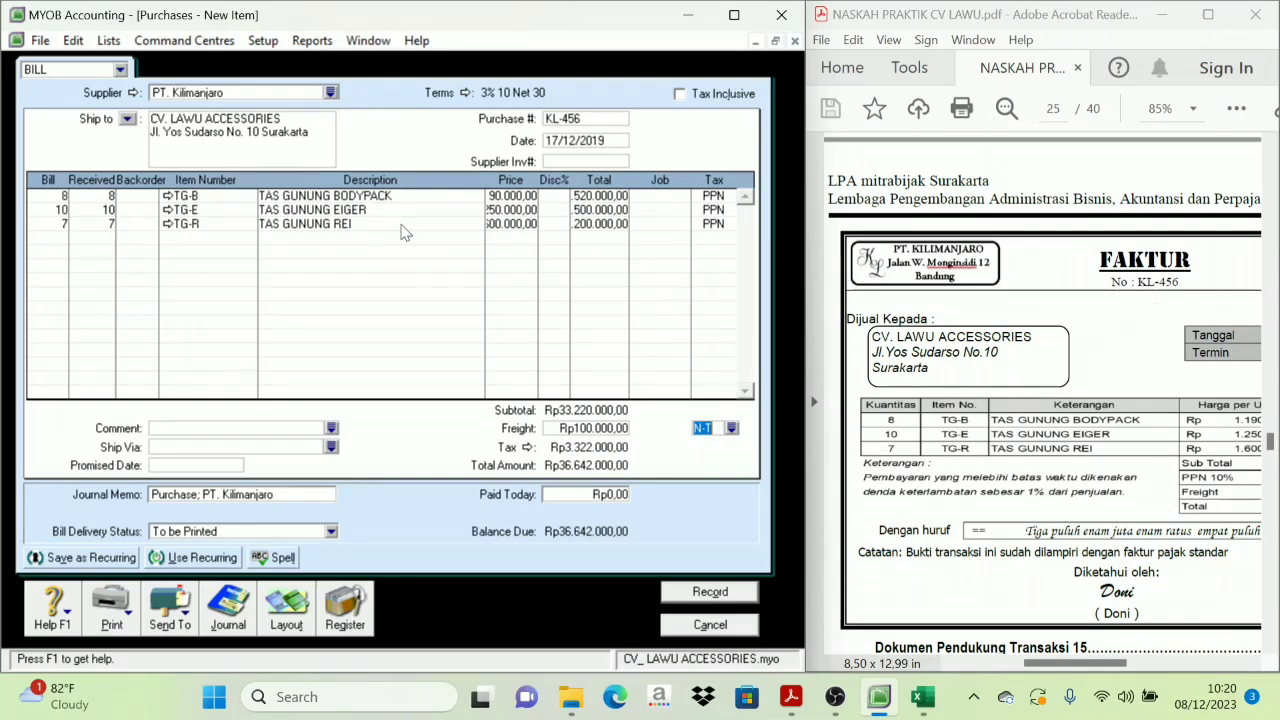
{"action": "left_click", "coordinate": [710, 597]}
{"action": "left_click", "coordinate": [348, 438]}
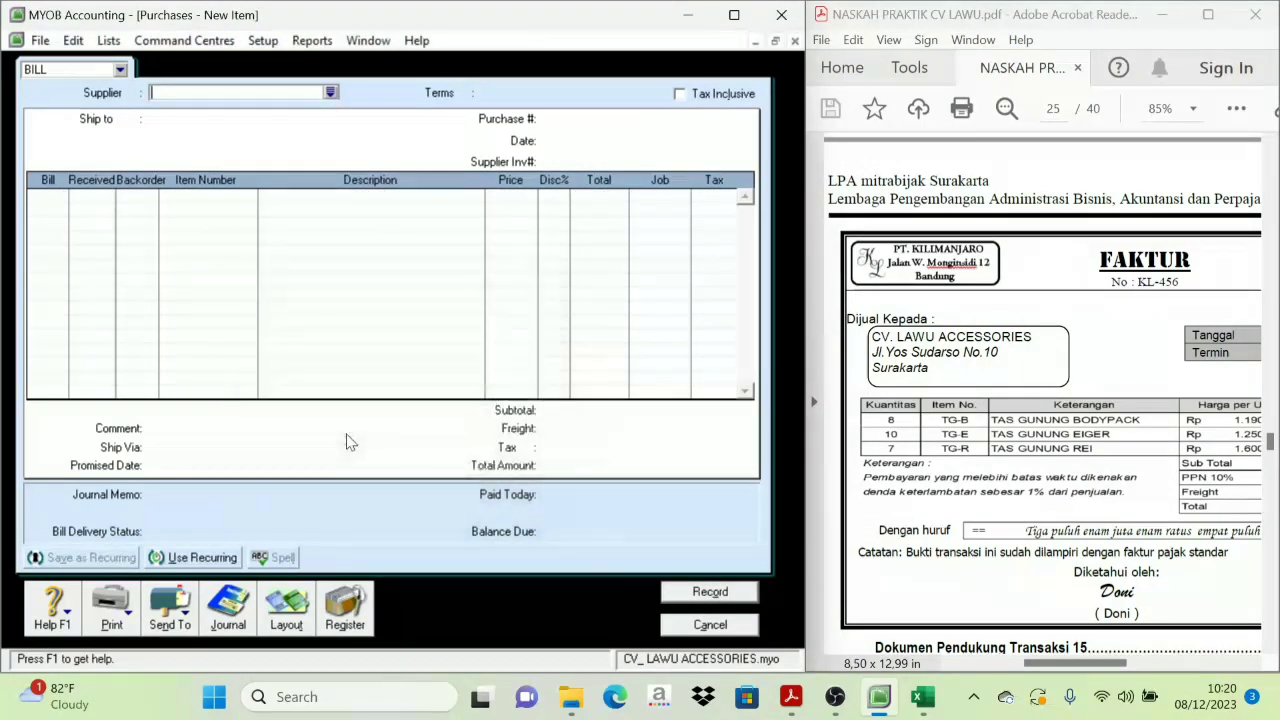
{"action": "left_click", "coordinate": [702, 628]}
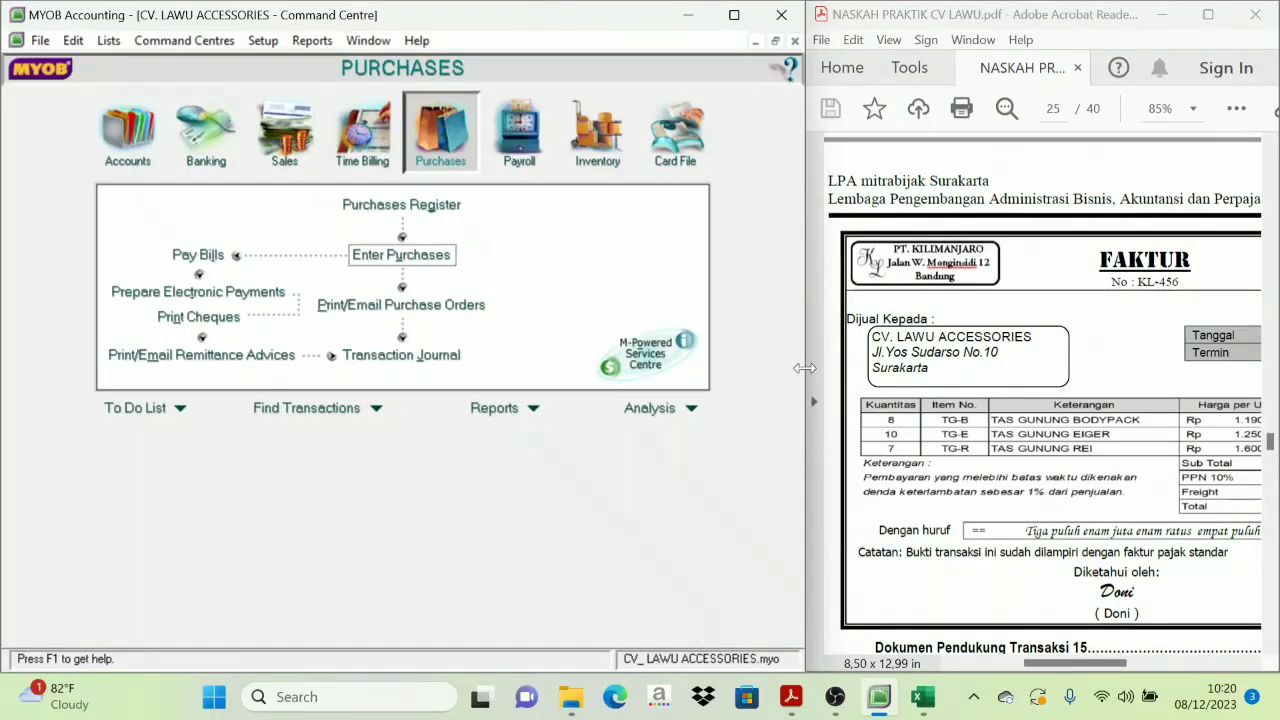
Step: Narrow the accounting window again and examine the source document for Transaction 16, cash receipt NT-12/5, in the practice PDF
{"action": "left_click_drag", "start_coordinate": [805, 368], "coordinate": [646, 364]}
{"action": "scroll", "coordinate": [789, 300], "scroll_direction": "up", "scroll_amount": 10}
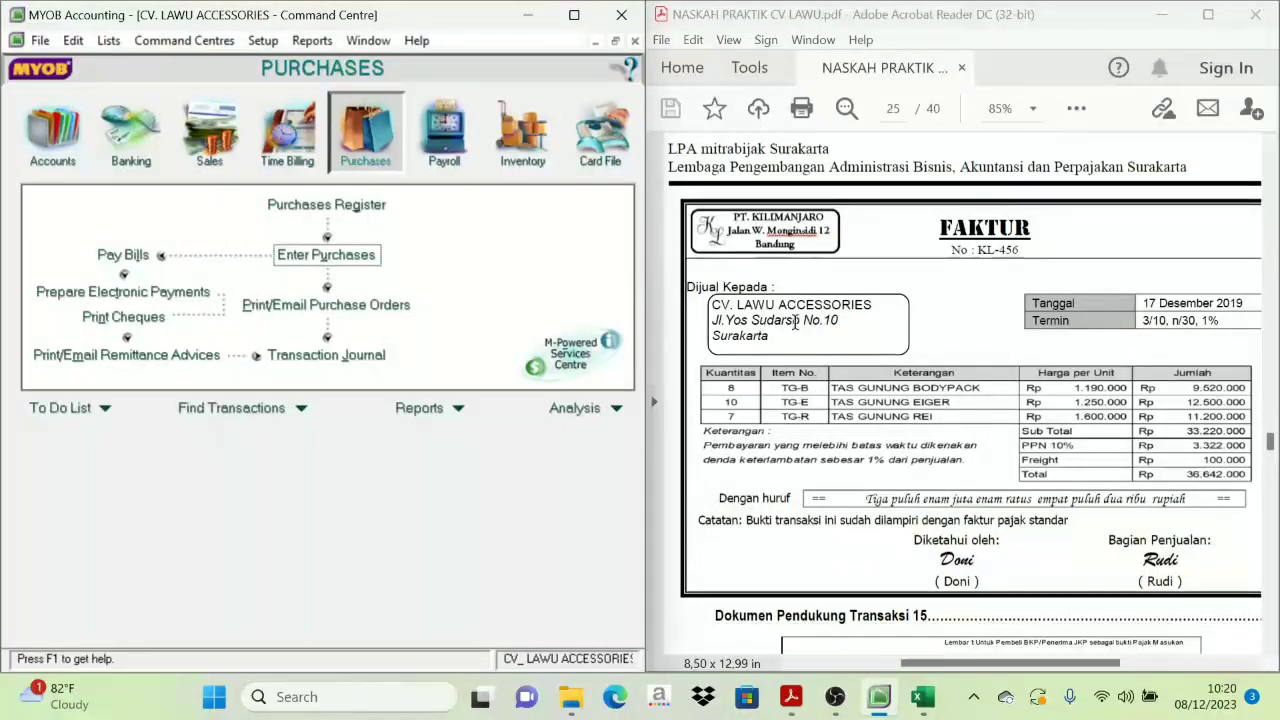
{"action": "scroll", "coordinate": [789, 320], "scroll_direction": "down", "scroll_amount": 10}
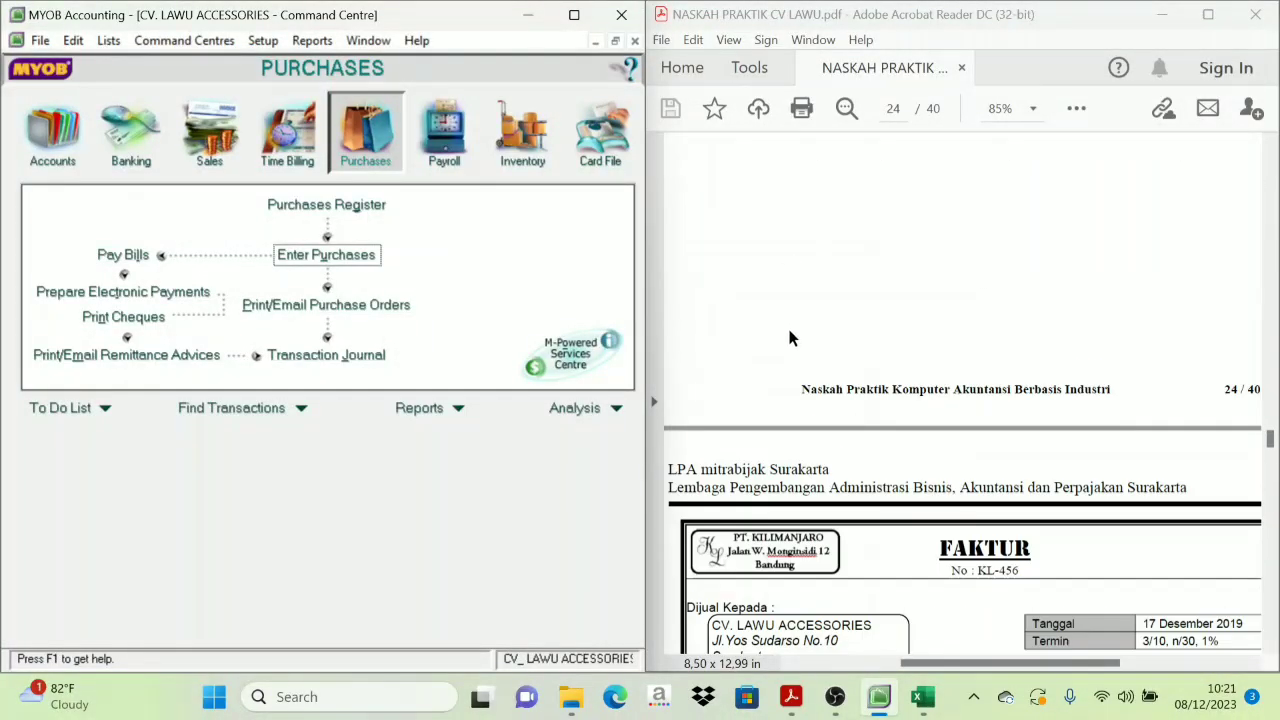
{"action": "scroll", "coordinate": [832, 430], "scroll_direction": "down", "scroll_amount": 10}
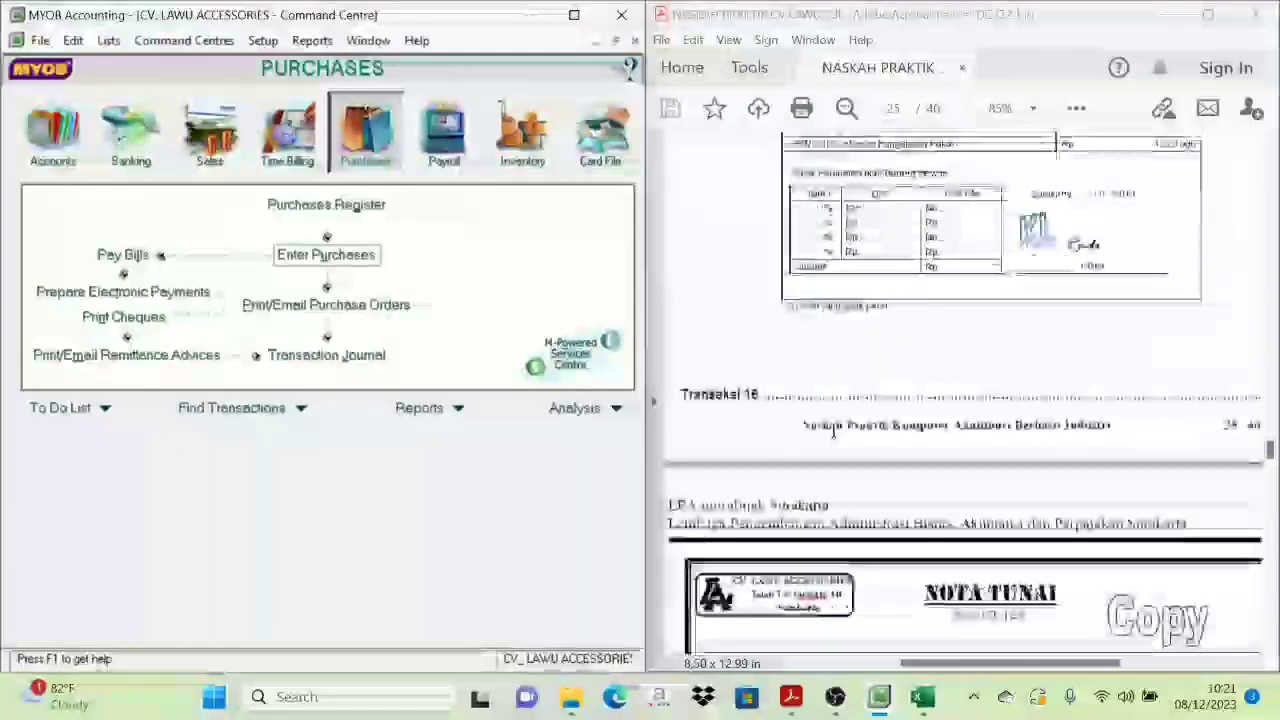
{"action": "scroll", "coordinate": [786, 368], "scroll_direction": "down", "scroll_amount": 3}
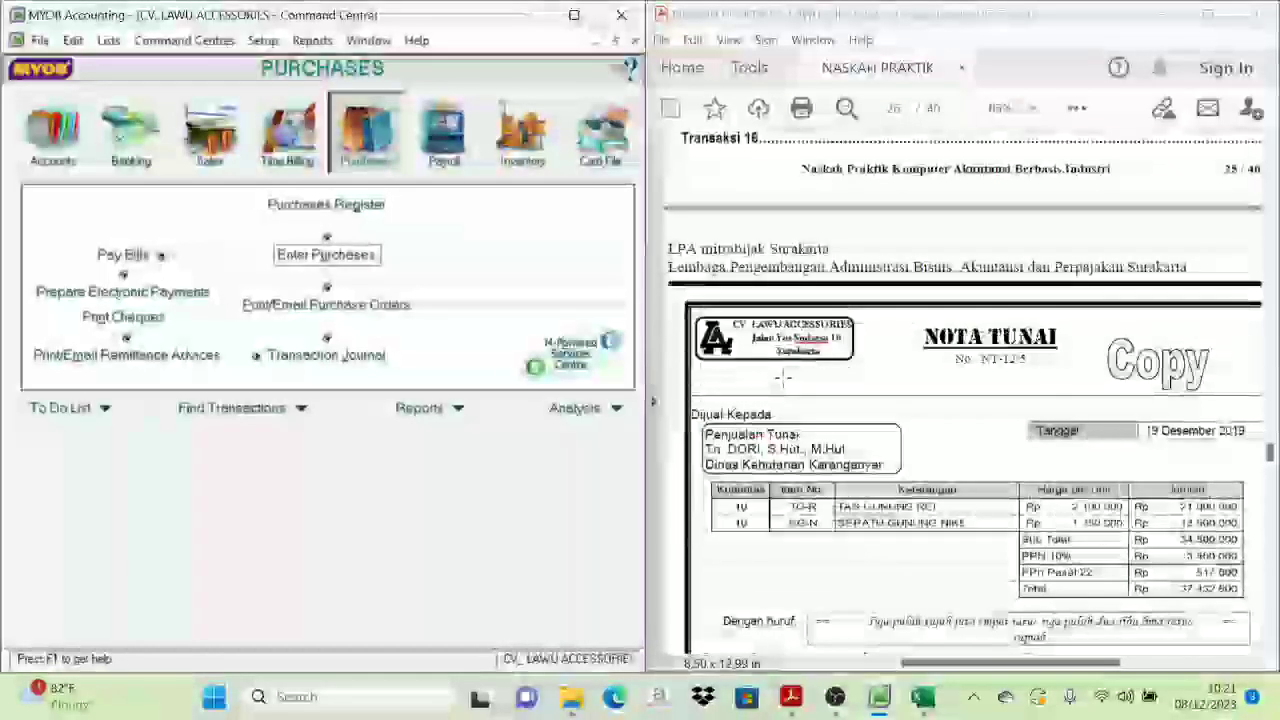
{"action": "scroll", "coordinate": [770, 372], "scroll_direction": "down", "scroll_amount": 3}
{"action": "scroll", "coordinate": [750, 378], "scroll_direction": "up", "scroll_amount": 4}
{"action": "scroll", "coordinate": [753, 360], "scroll_direction": "up", "scroll_amount": 1}
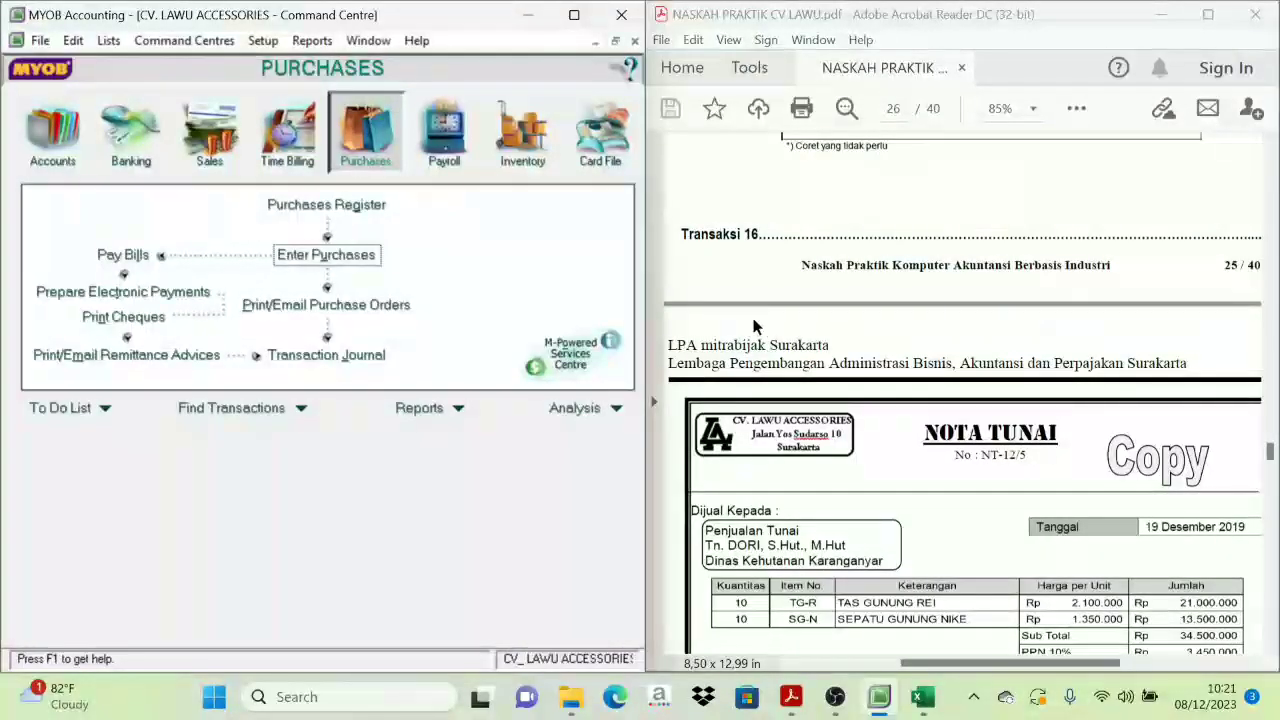
{"action": "scroll", "coordinate": [756, 332], "scroll_direction": "down", "scroll_amount": 3}
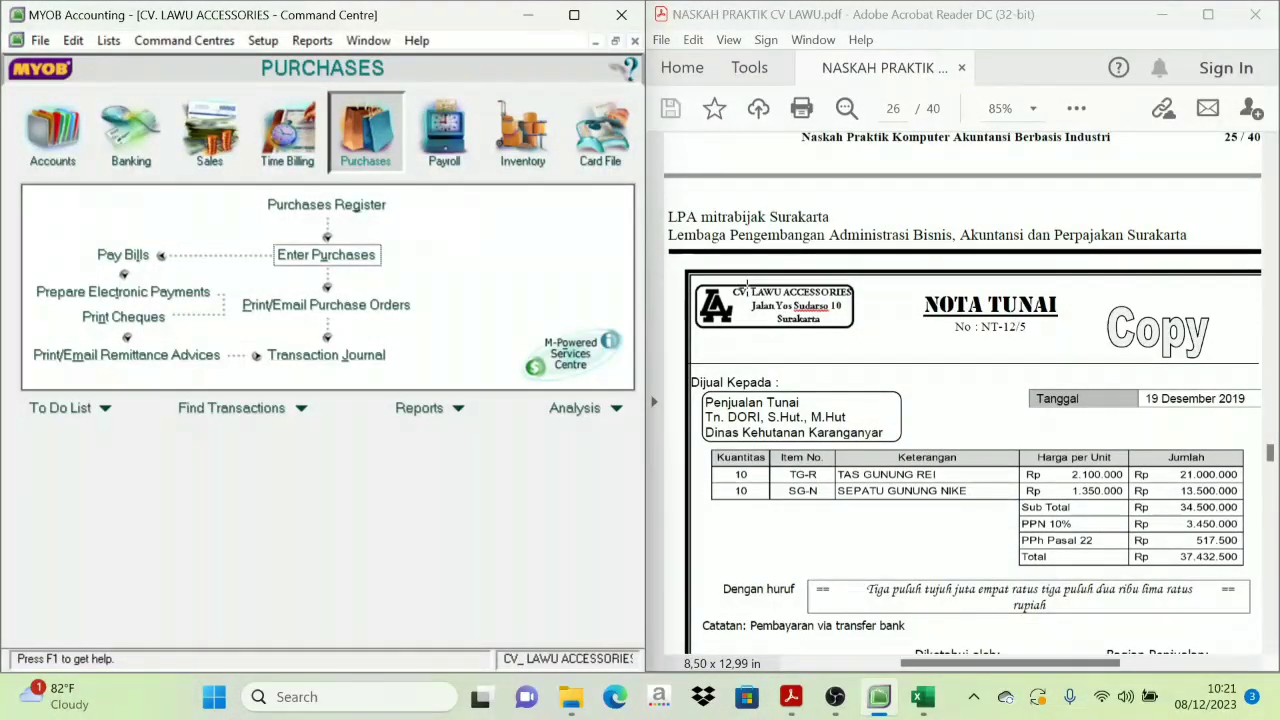